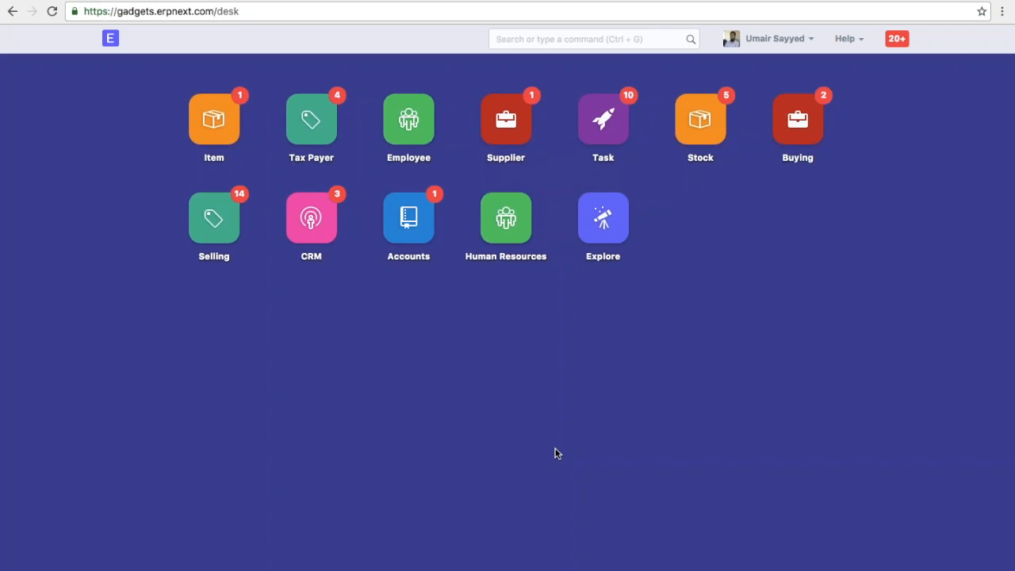
# - Open the InMobi Solutions record from the Selling module's customer list
pyautogui.click(183, 196)
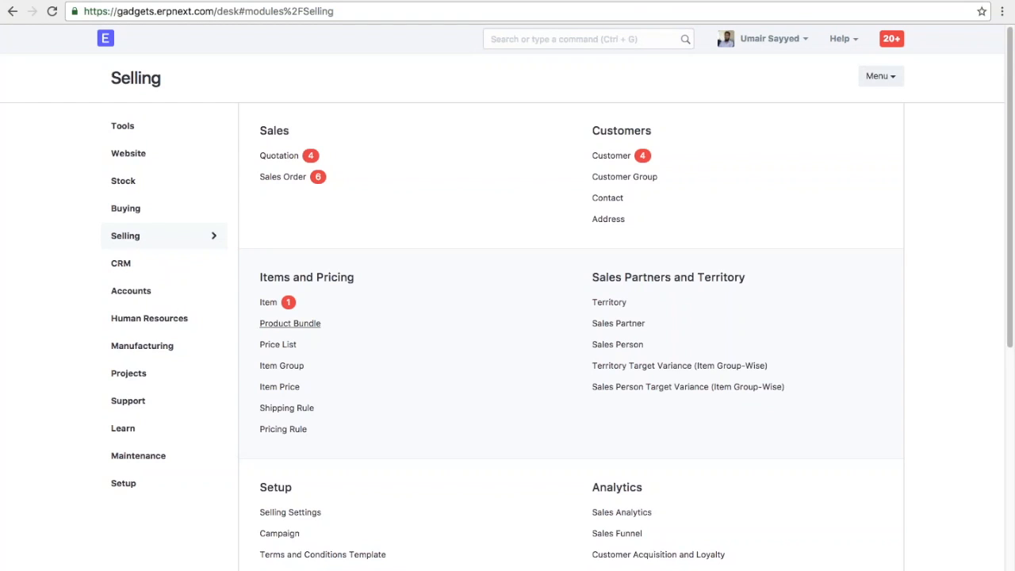
pyautogui.click(611, 155)
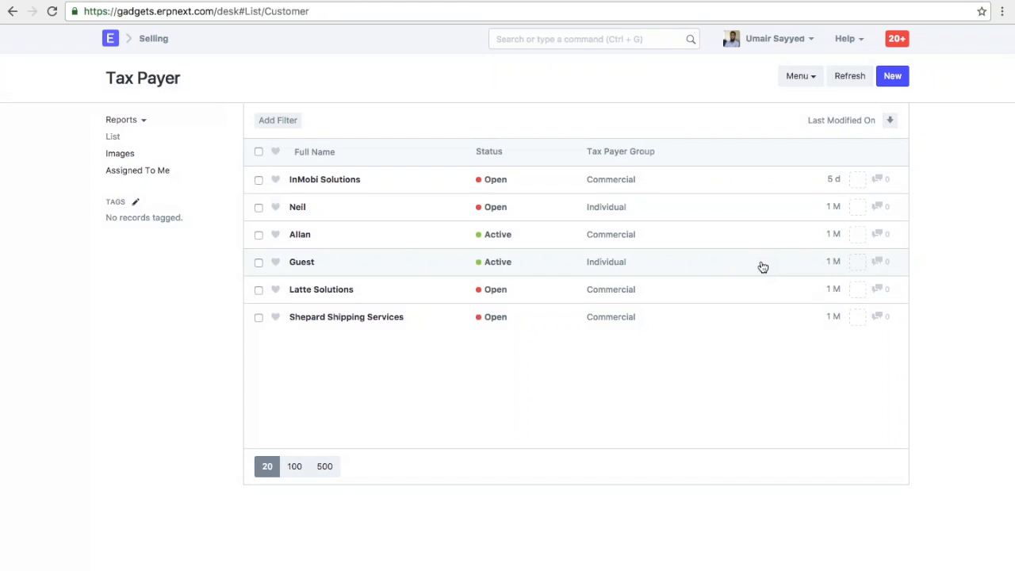
pyautogui.click(325, 181)
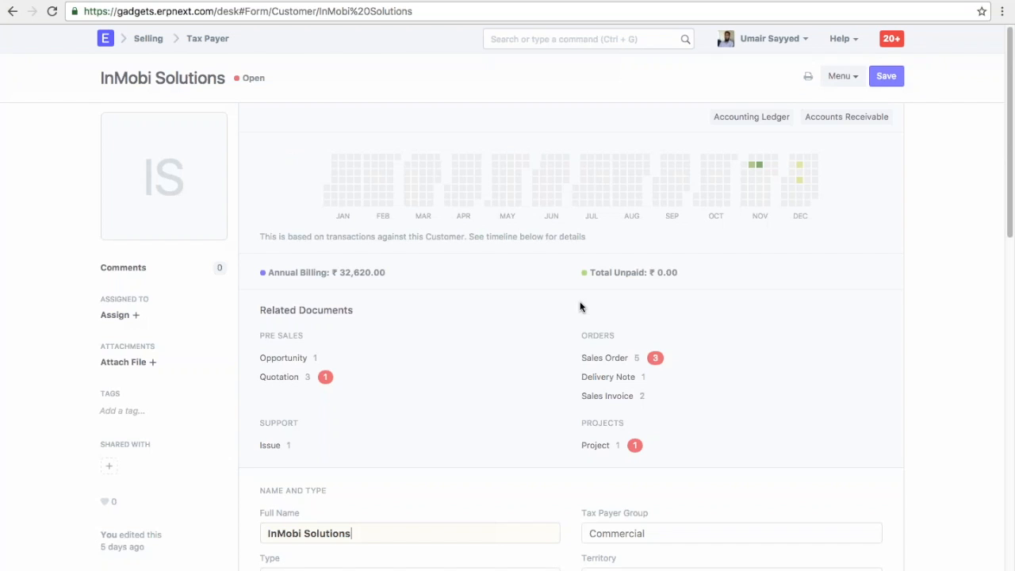
# - Browse the InMobi Solutions record and expand its Accounting section
pyautogui.scroll(-4, 714, 341)
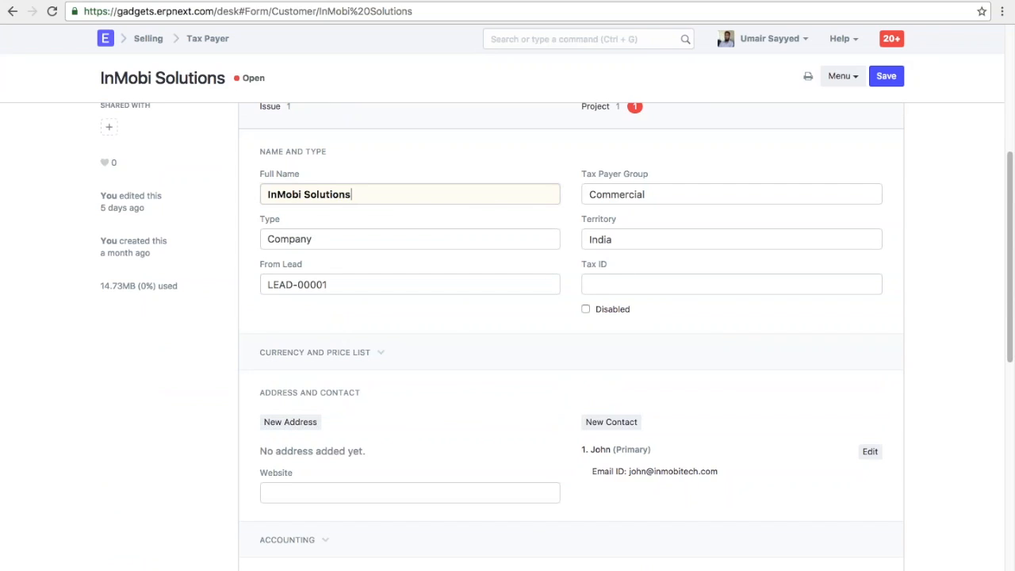
pyautogui.scroll(-4, 625, 233)
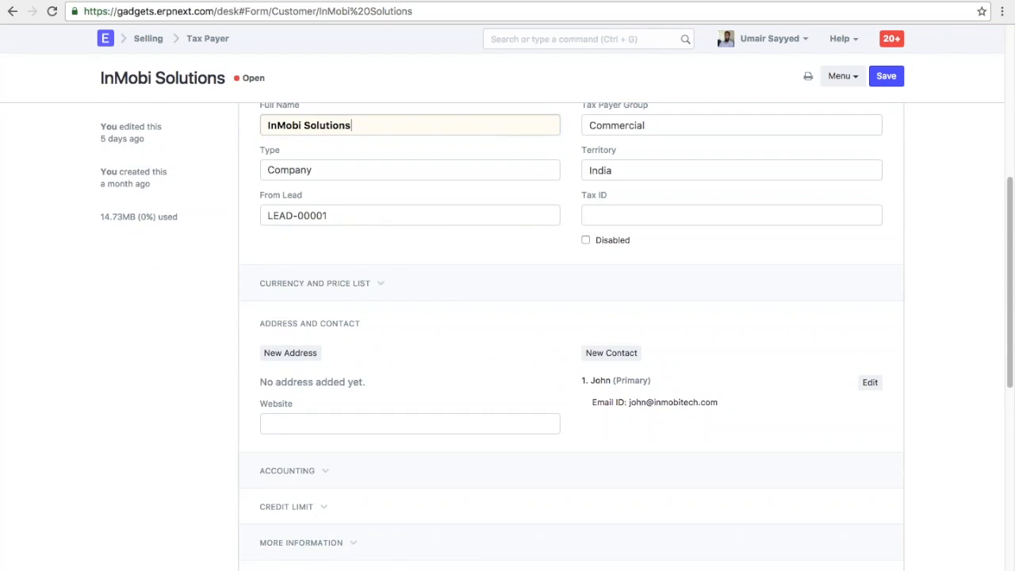
pyautogui.scroll(-3, 570, 317)
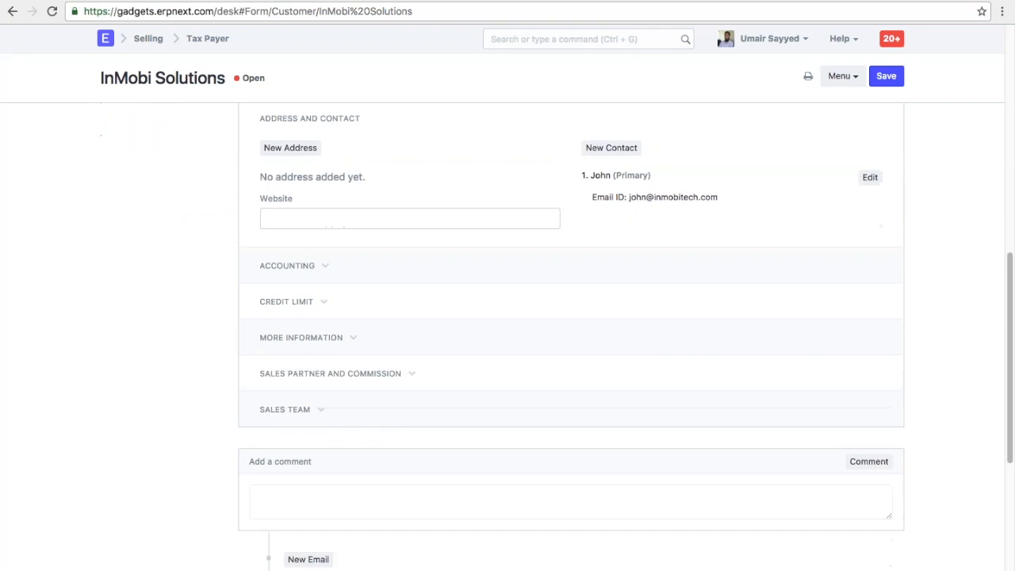
pyautogui.click(289, 266)
pyautogui.scroll(10, 476, 300)
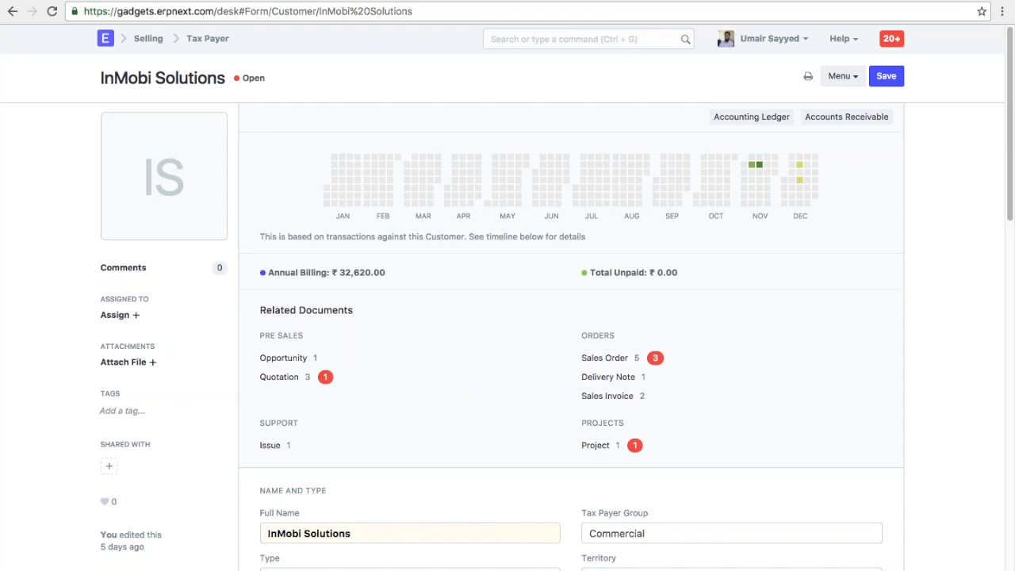
# - From the Tax Payer list, open Customize Form for Customer and review its Fields table
pyautogui.click(208, 40)
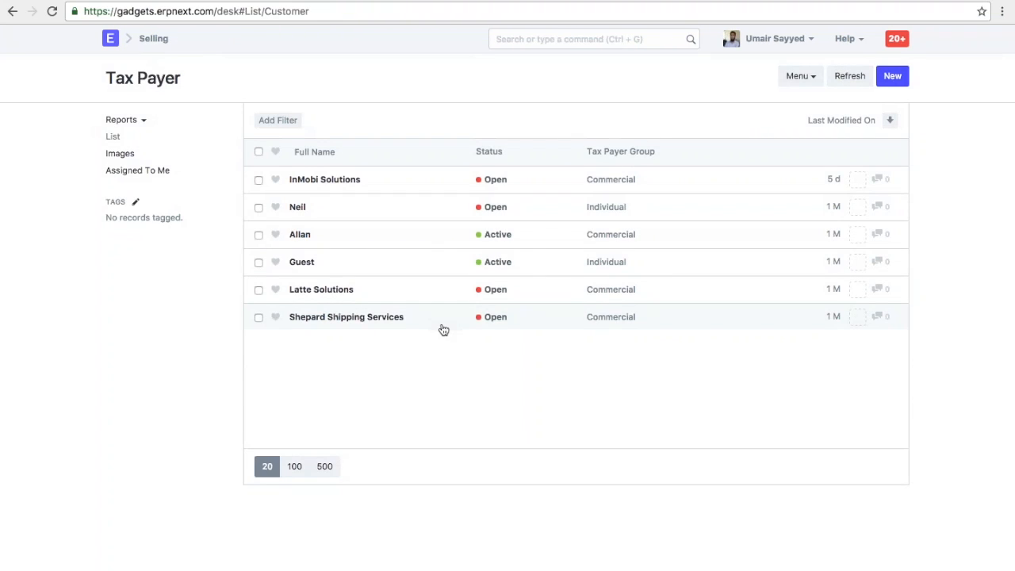
pyautogui.click(799, 76)
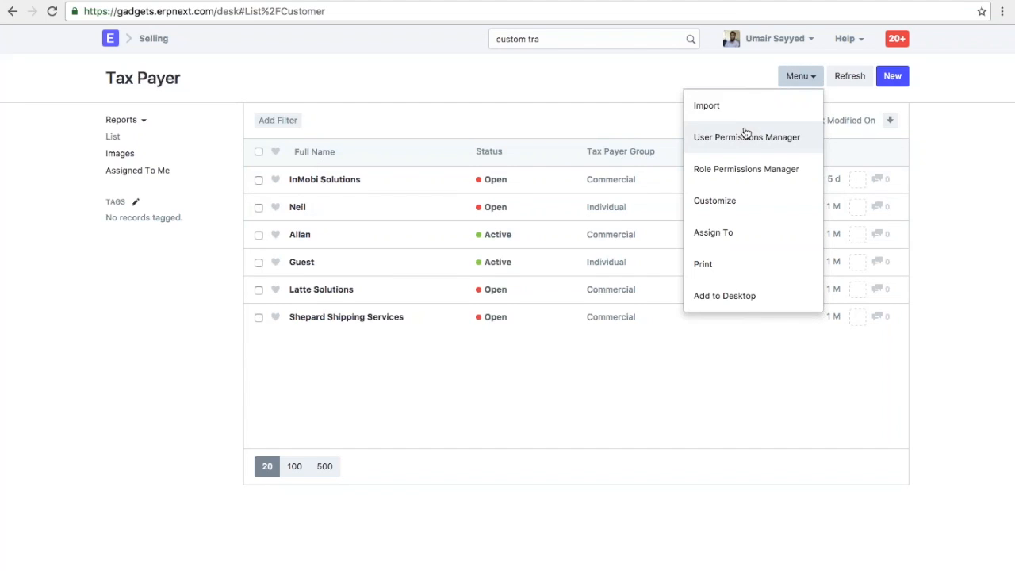
pyautogui.click(741, 201)
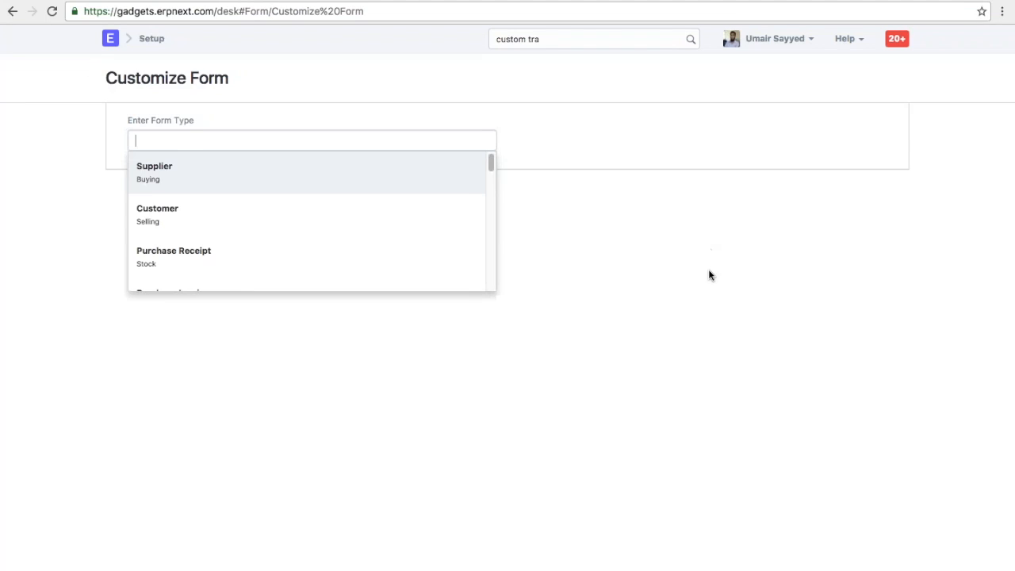
pyautogui.click(699, 165)
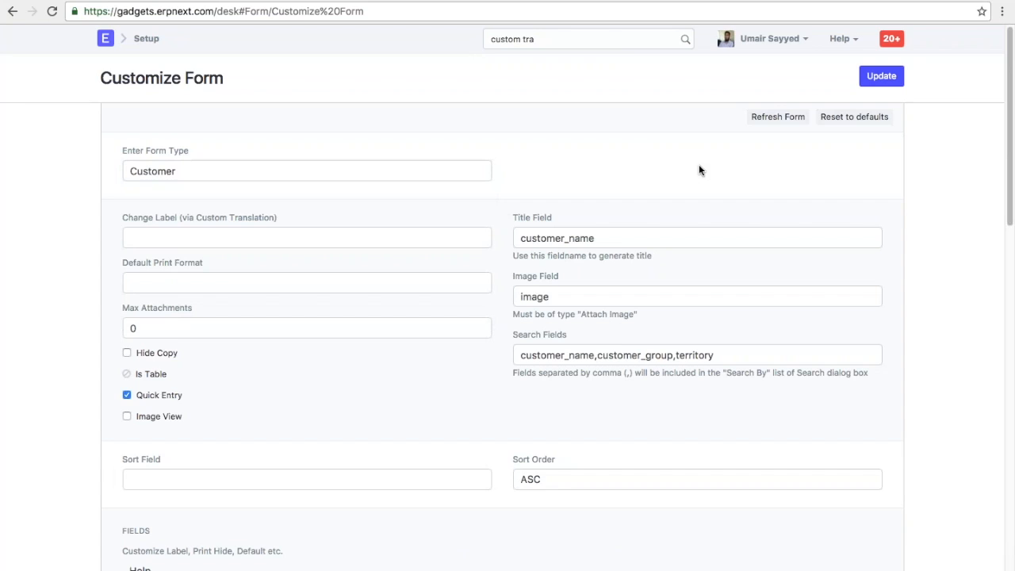
pyautogui.scroll(-4, 134, 172)
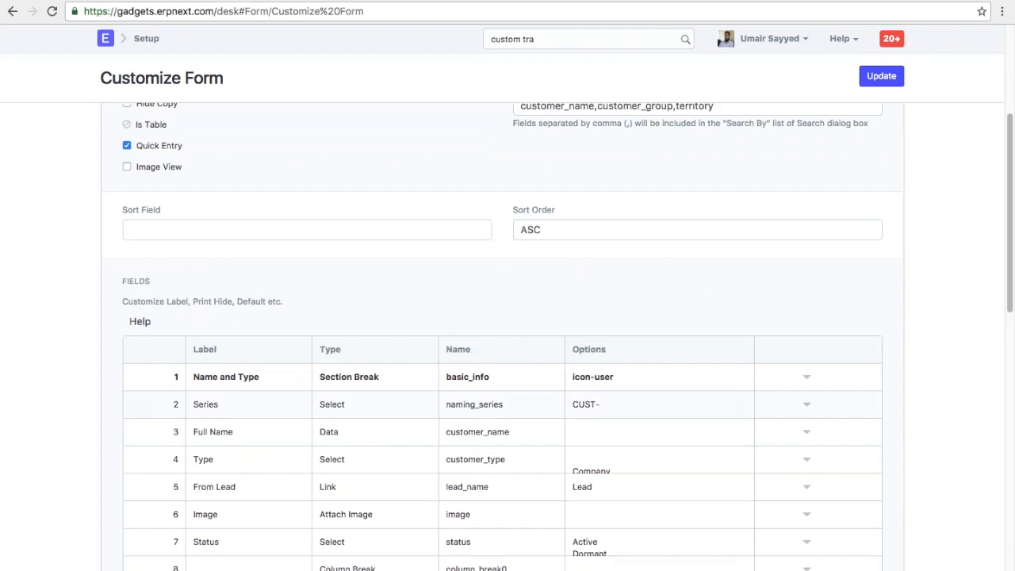
pyautogui.scroll(-2, 507, 388)
pyautogui.scroll(-1, 507, 388)
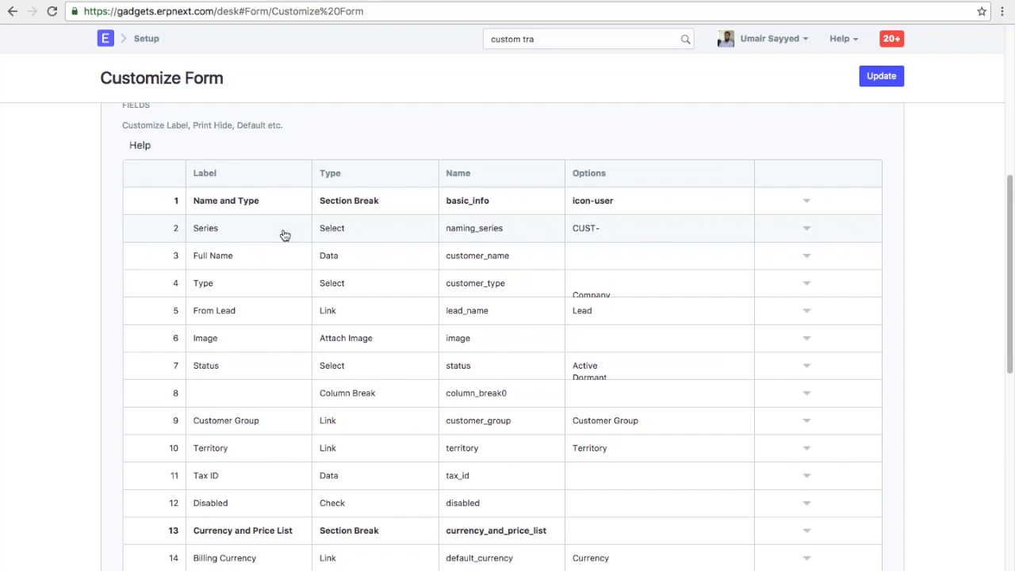
pyautogui.scroll(5, 284, 236)
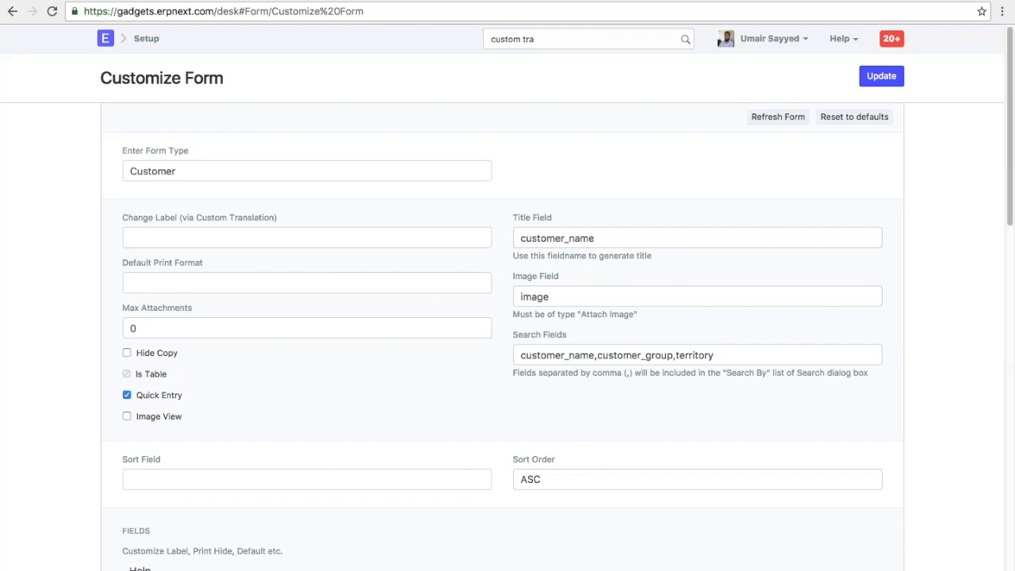
# - Clear the leftover text from the awesomebar search
pyautogui.tripleClick(523, 39)
pyautogui.press('BackSpace')
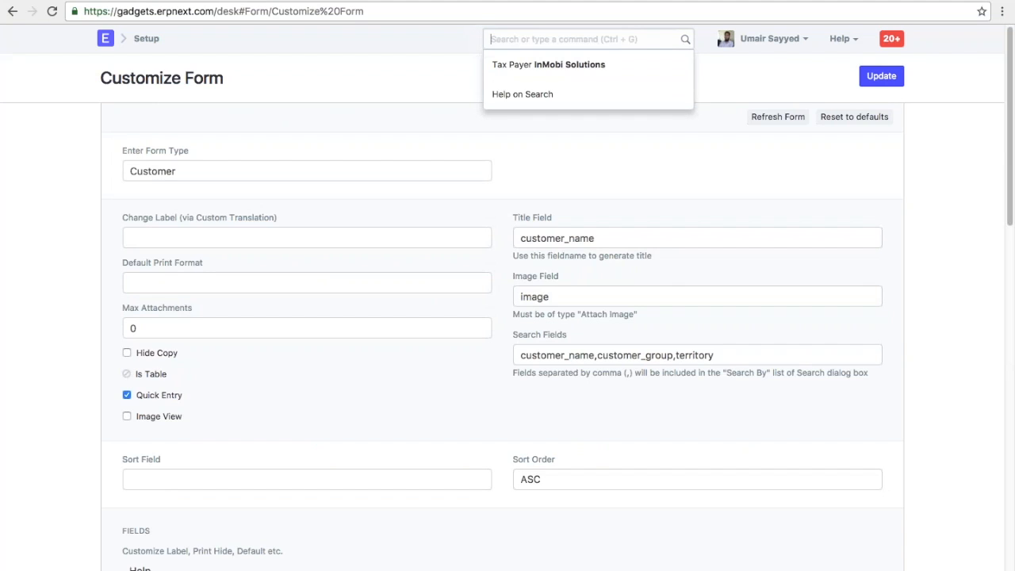
pyautogui.click(555, 172)
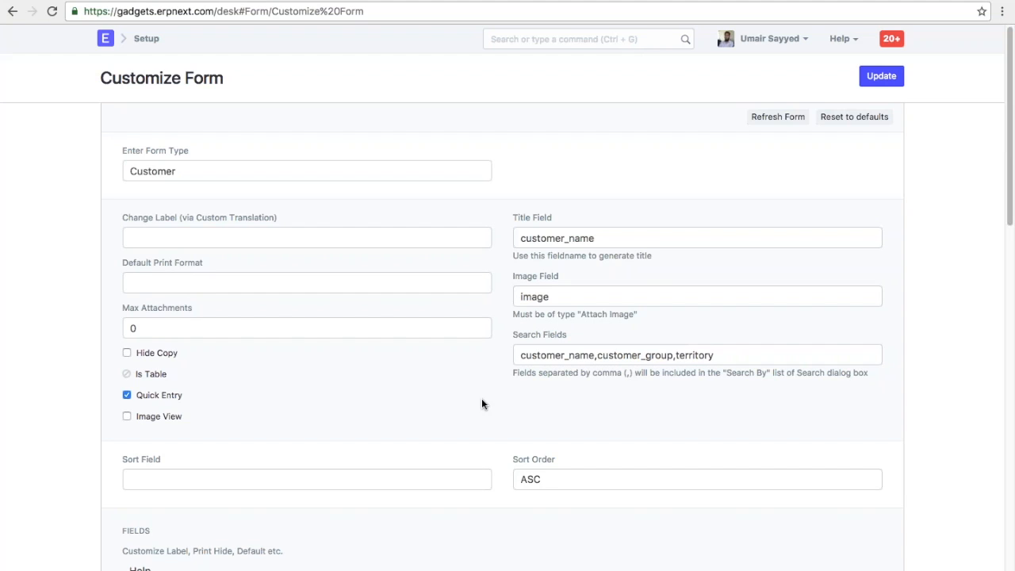
# - Change row 3's label from 'Full Name' to 'Customer Name' in the Fields table
pyautogui.scroll(-6, 481, 404)
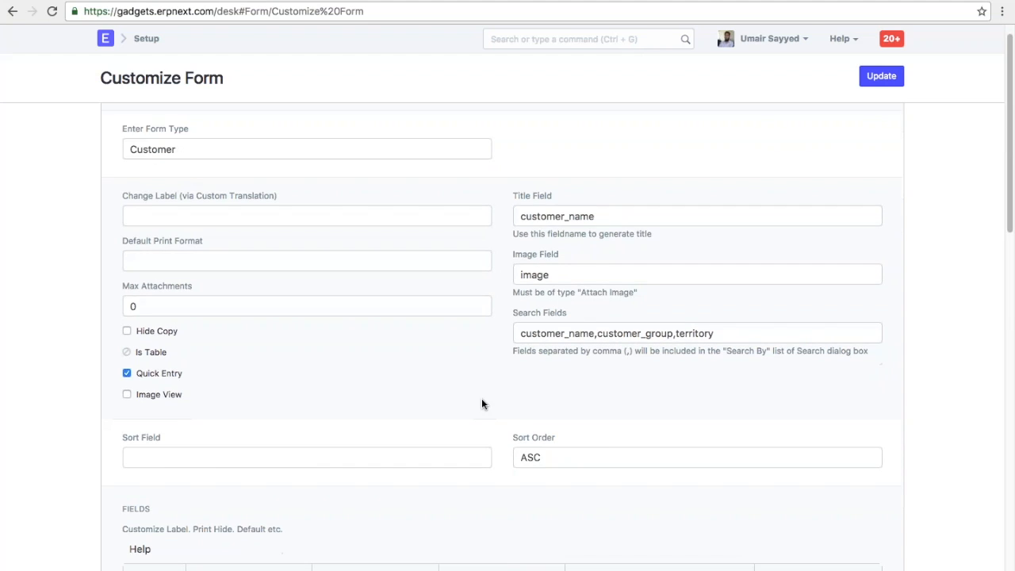
pyautogui.click(254, 228)
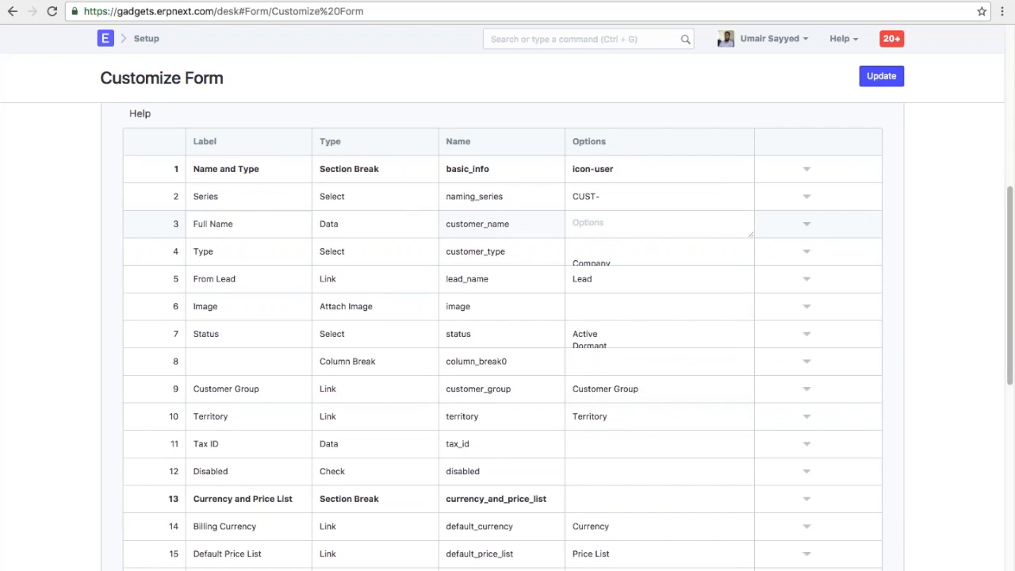
pyautogui.tripleClick(245, 225)
pyautogui.write('Customer Name')
pyautogui.scroll(-2, 351, 340)
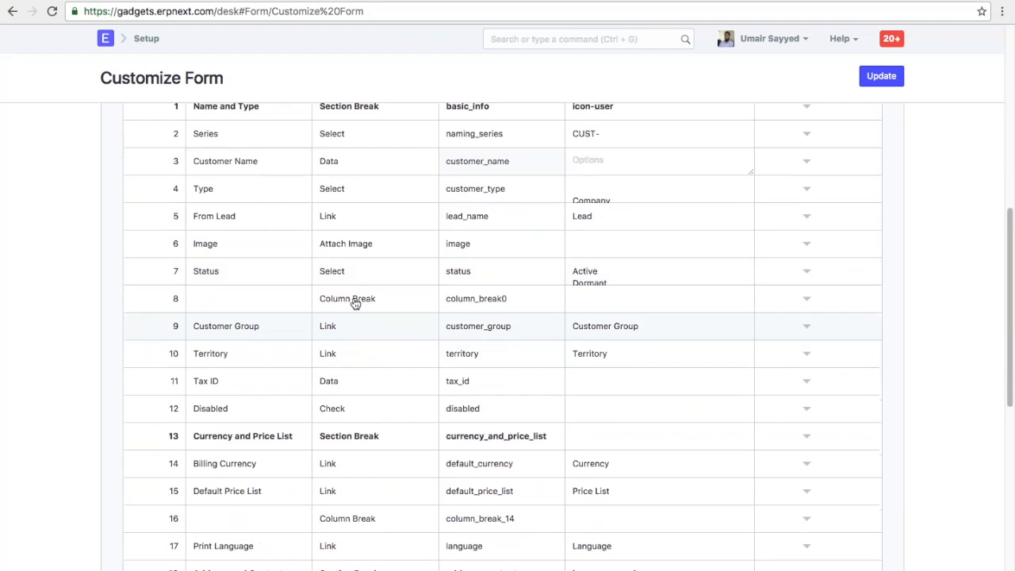
pyautogui.click(805, 271)
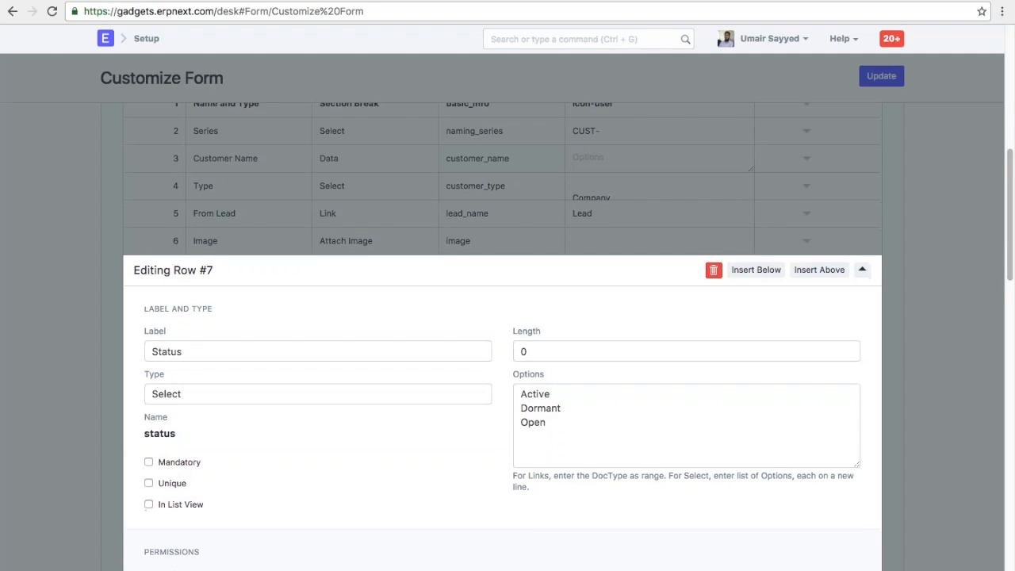
pyautogui.scroll(-2, 501, 318)
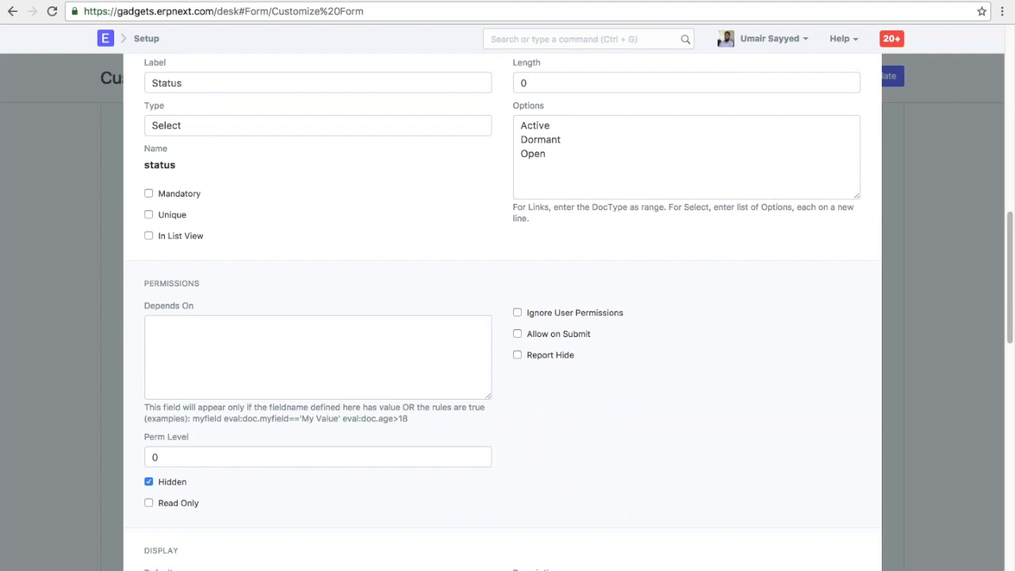
pyautogui.scroll(-4, 168, 404)
pyautogui.scroll(4, 169, 404)
pyautogui.scroll(2, 169, 405)
pyautogui.click(149, 239)
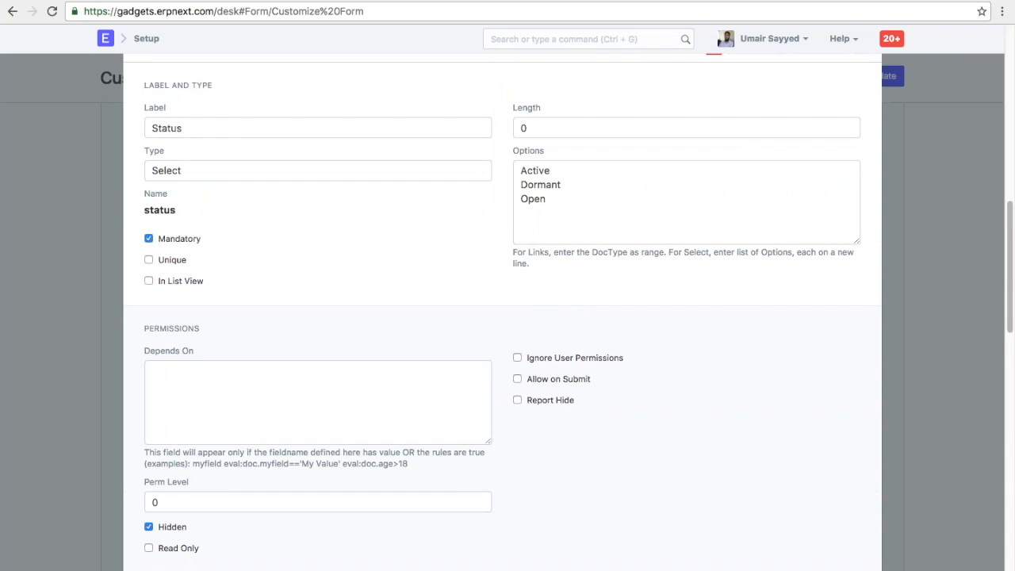
pyautogui.click(149, 239)
pyautogui.click(149, 259)
pyautogui.click(149, 259)
pyautogui.click(148, 281)
pyautogui.click(247, 284)
pyautogui.scroll(-5, 507, 317)
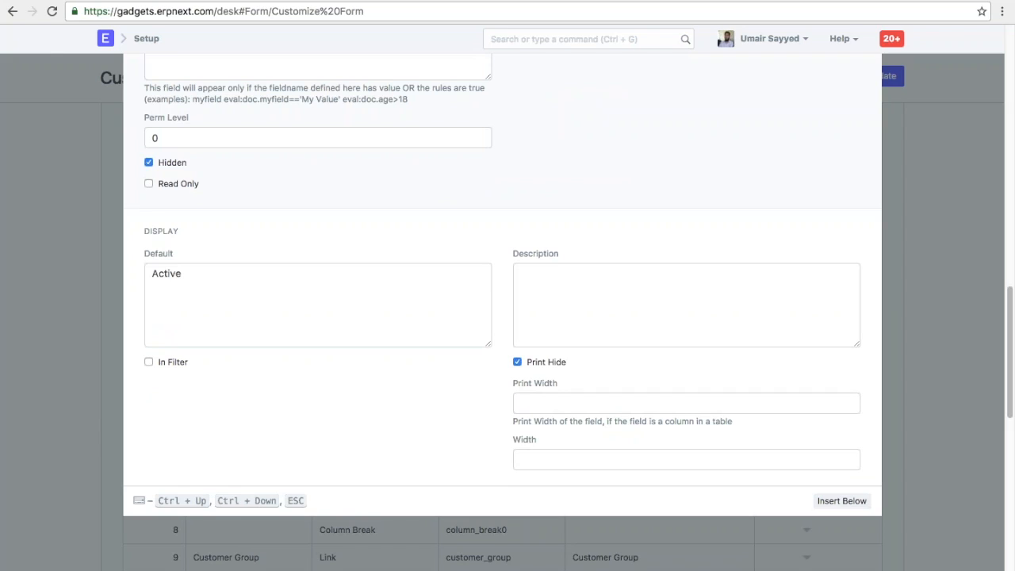
pyautogui.scroll(8, 507, 317)
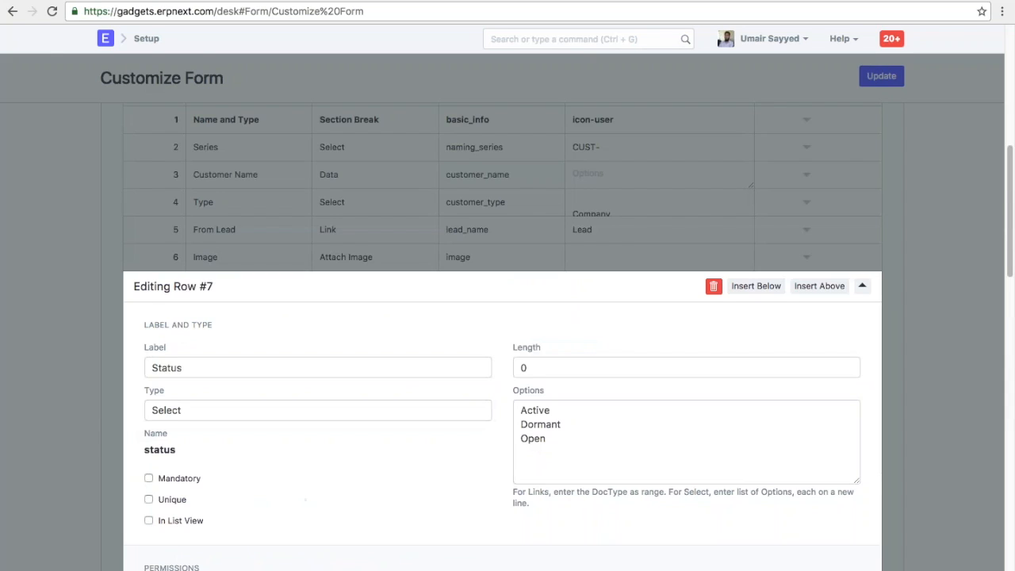
pyautogui.click(918, 319)
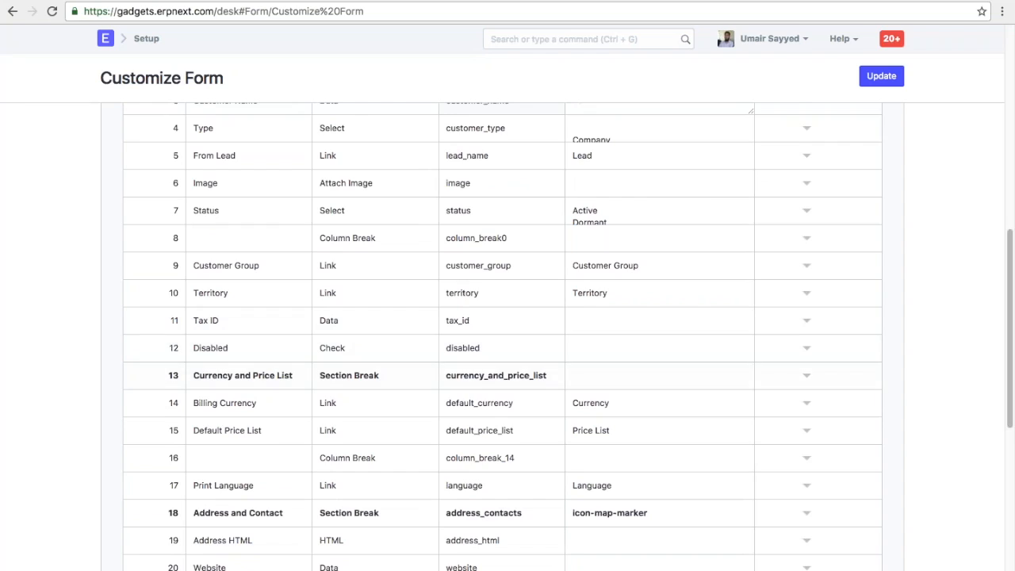
pyautogui.scroll(8, 450, 360)
# - Open the Latte Solutions customer record via the customer search
pyautogui.hotkey('ctrl', 'g')
pyautogui.write('custom')
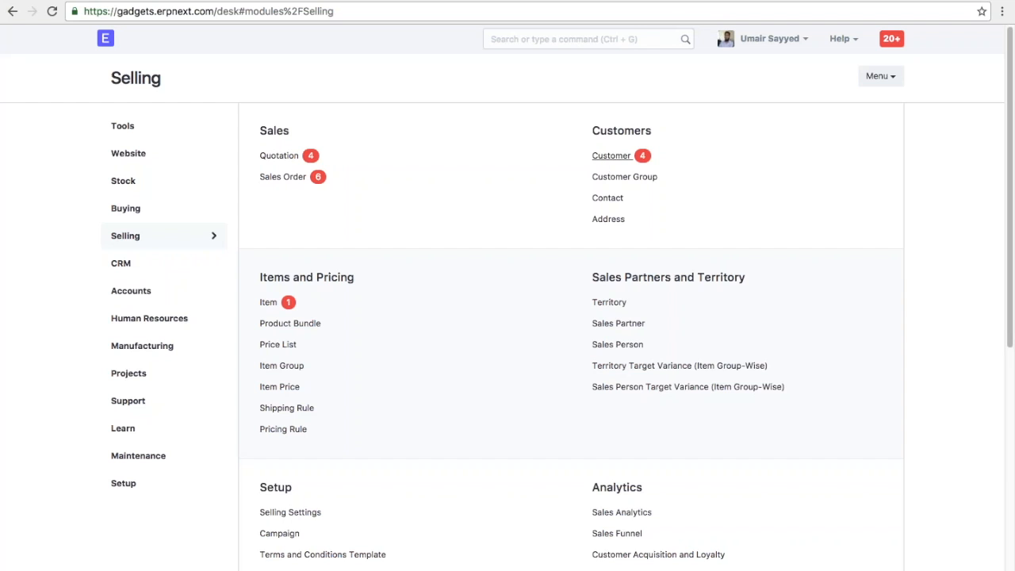
pyautogui.click(611, 157)
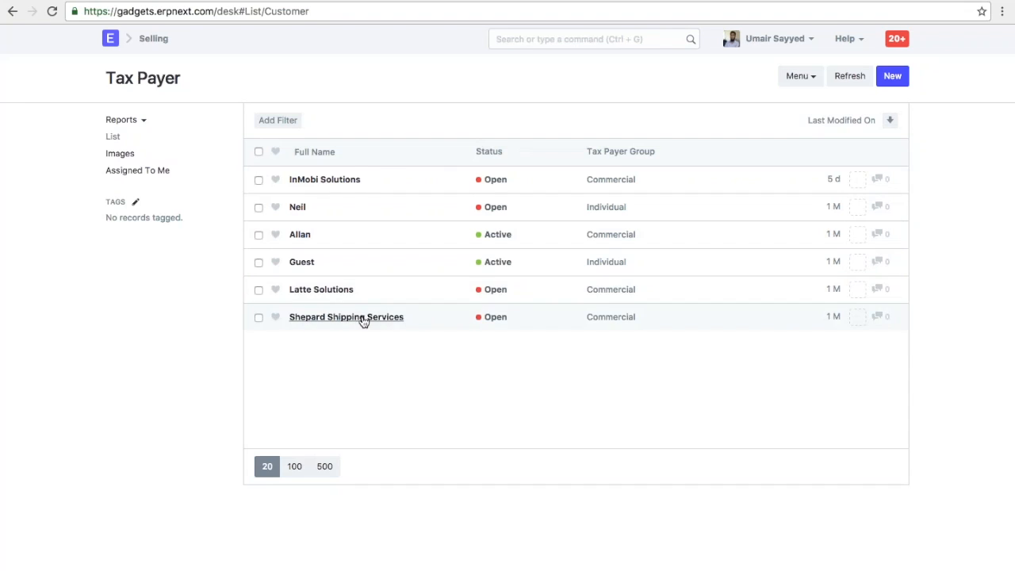
pyautogui.click(314, 289)
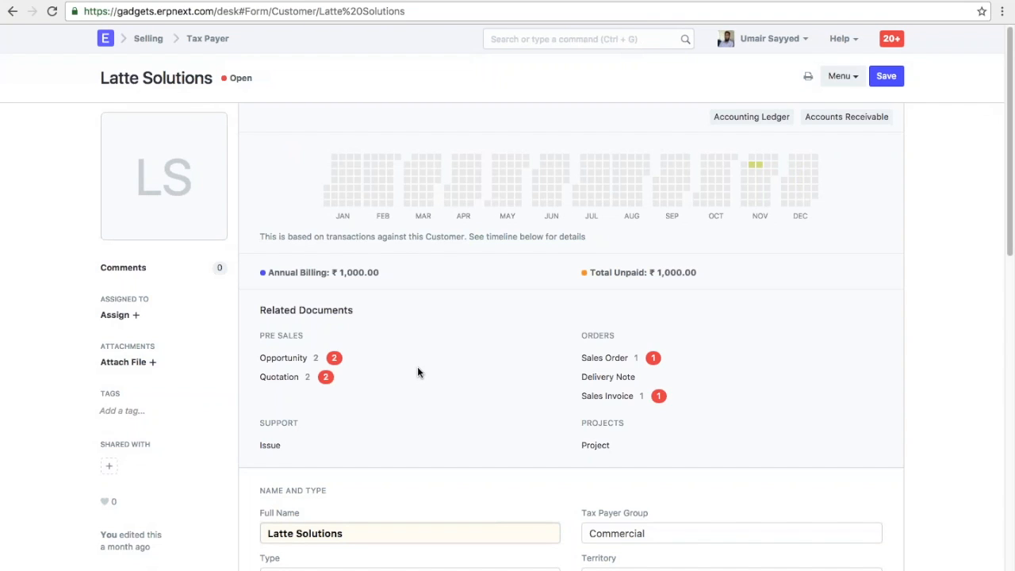
# - Enter and save the customer's Tax ID, then go to the Sales Order list
pyautogui.scroll(-4, 688, 416)
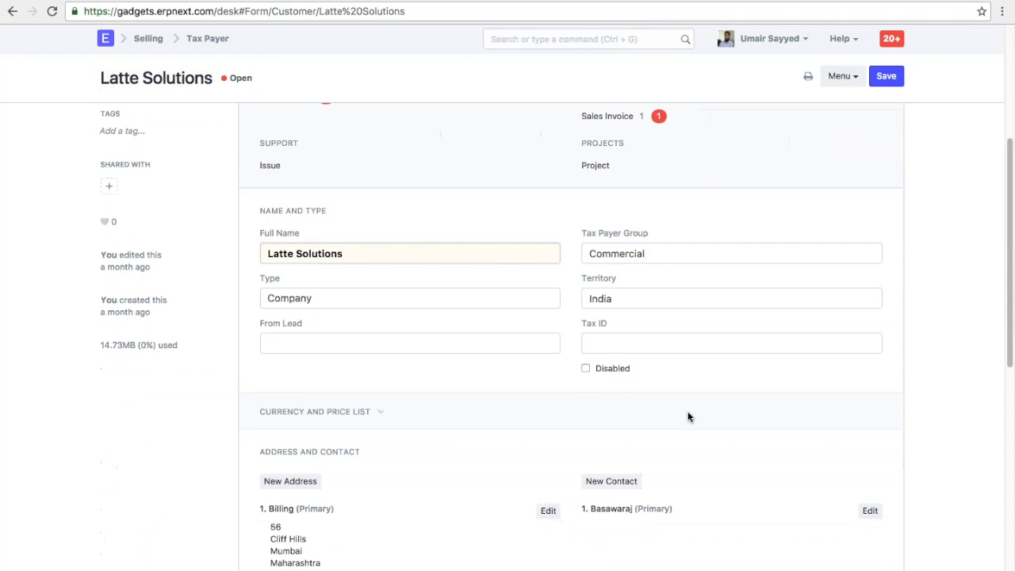
pyautogui.moveTo(609, 324); pyautogui.dragTo(572, 319)
pyautogui.click(702, 388)
pyautogui.click(650, 344)
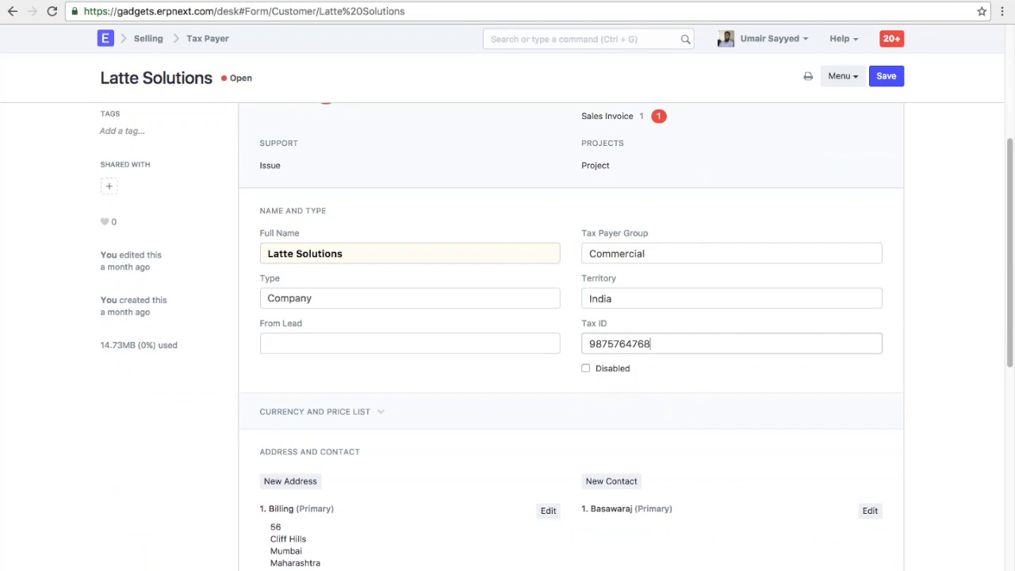
pyautogui.hotkey('ctrl', 's')
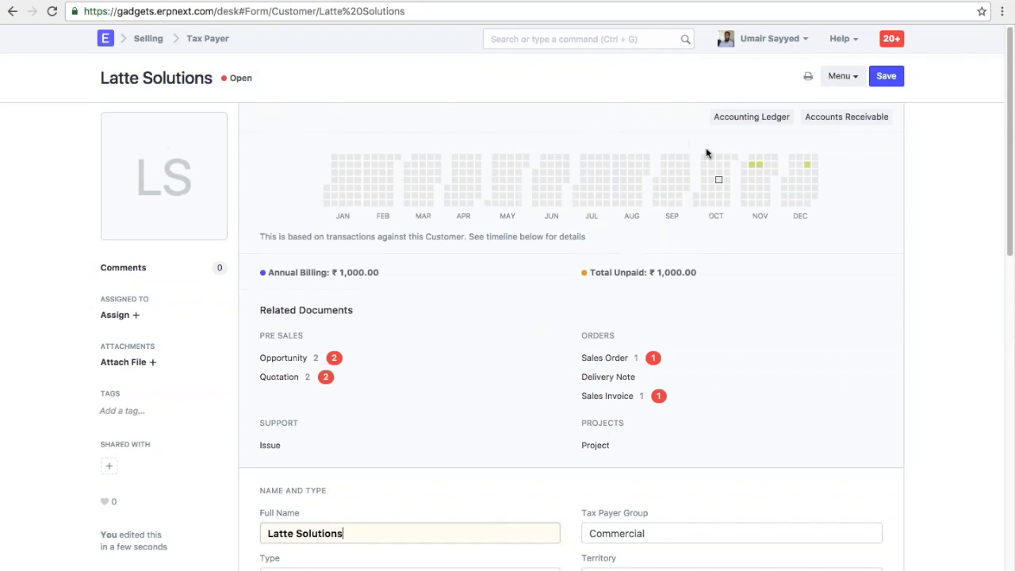
pyautogui.click(647, 39)
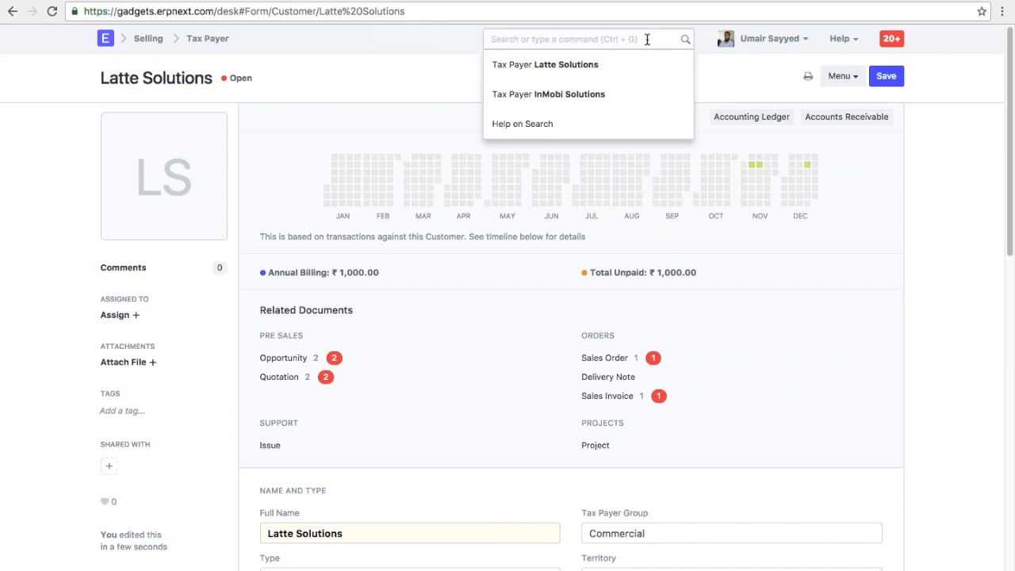
pyautogui.click(603, 357)
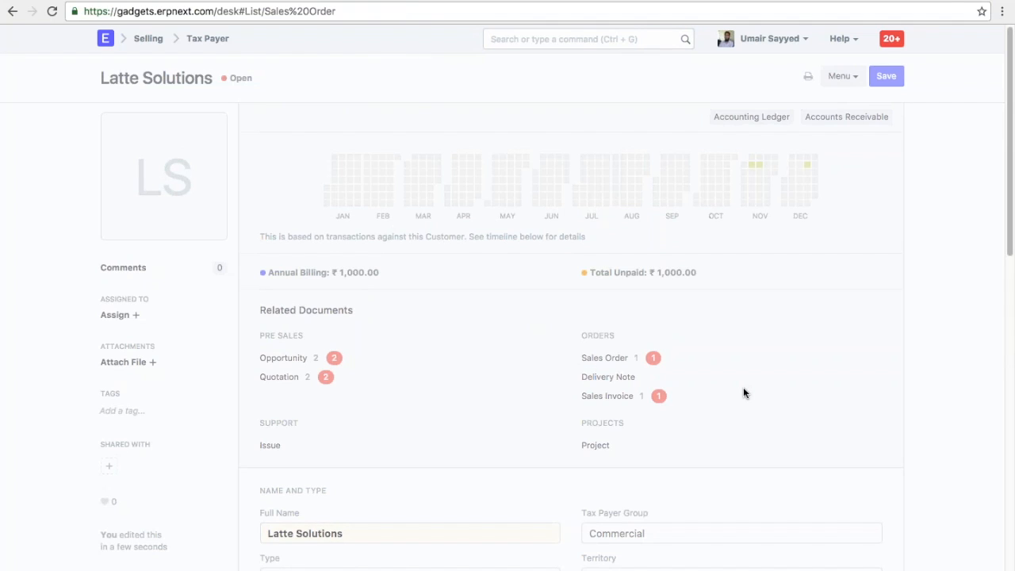
# - Create a Latte Solutions sales order for 20-12-2016 with one One Plus 3 at ₹25,000
pyautogui.click(893, 83)
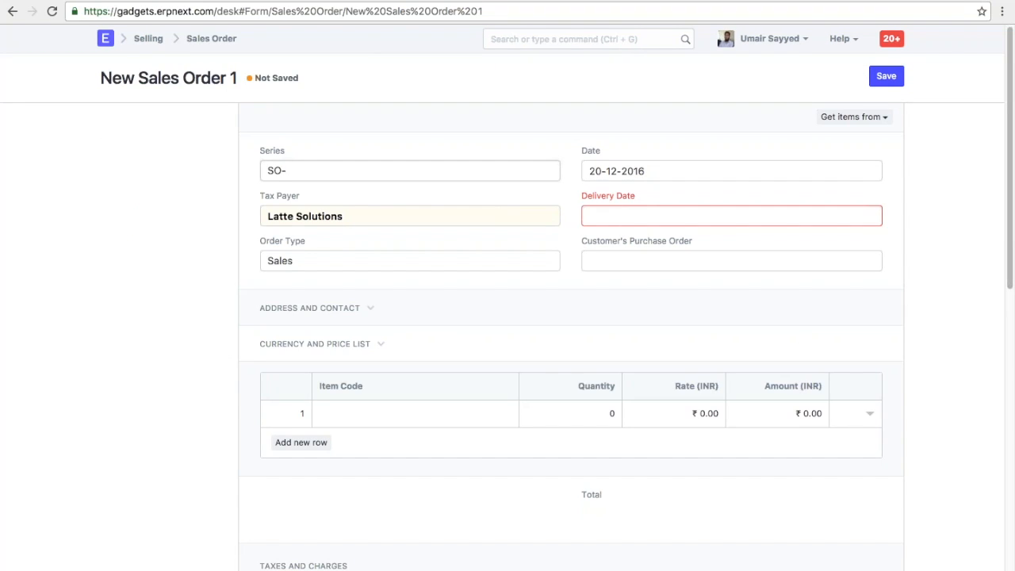
pyautogui.moveTo(345, 216); pyautogui.dragTo(252, 211)
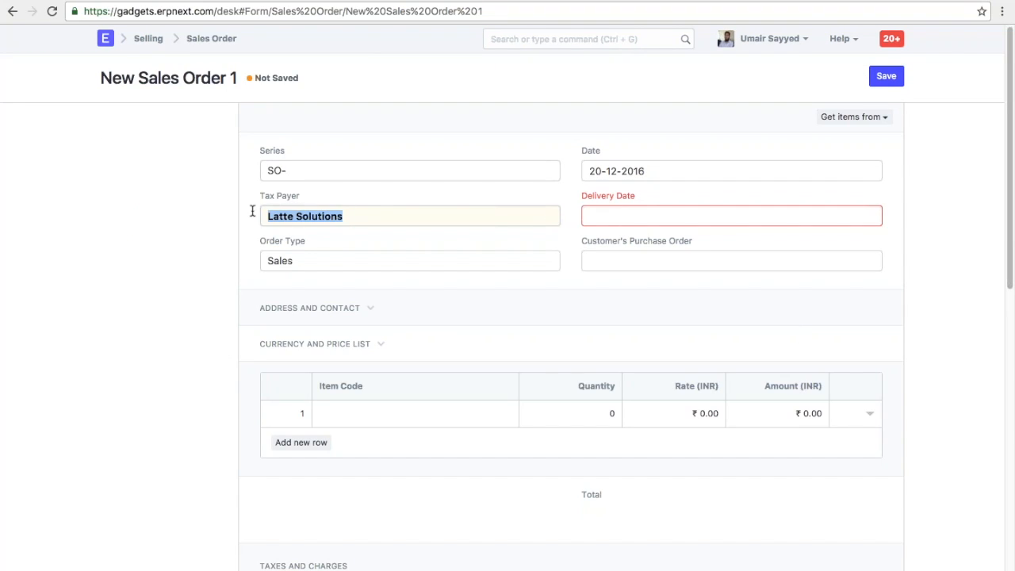
pyautogui.click(334, 240)
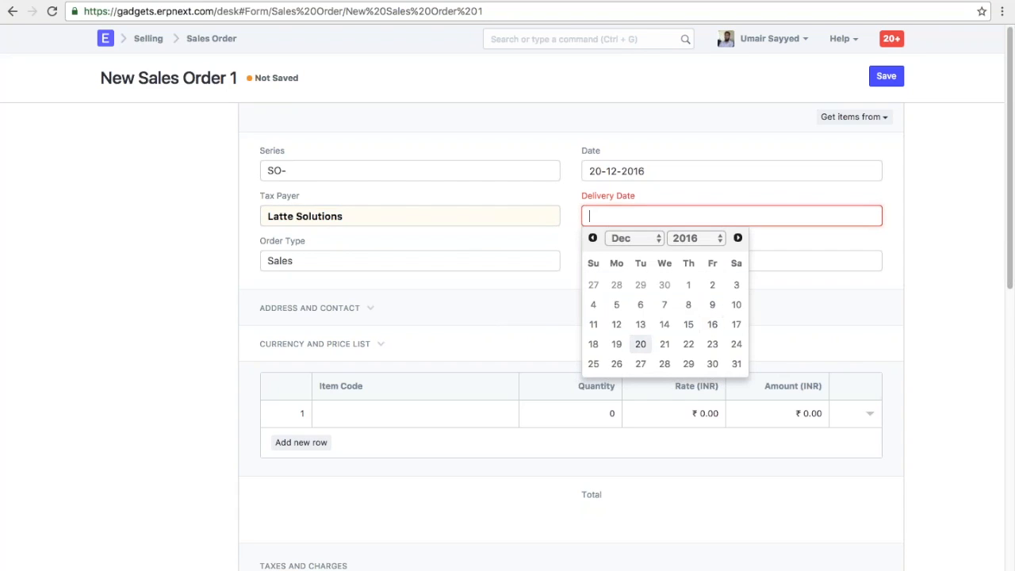
pyautogui.click(641, 344)
pyautogui.click(431, 404)
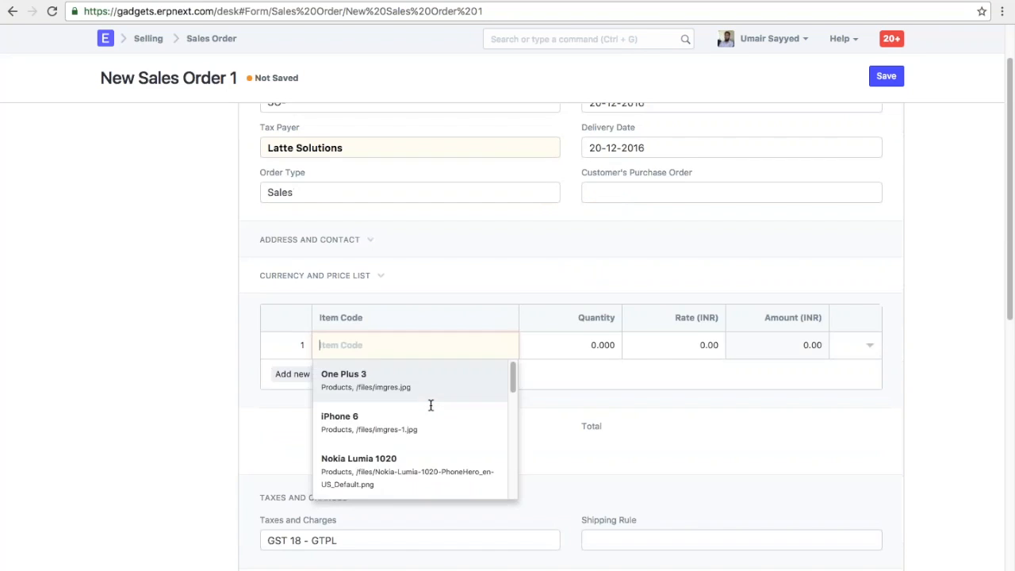
pyautogui.click(431, 394)
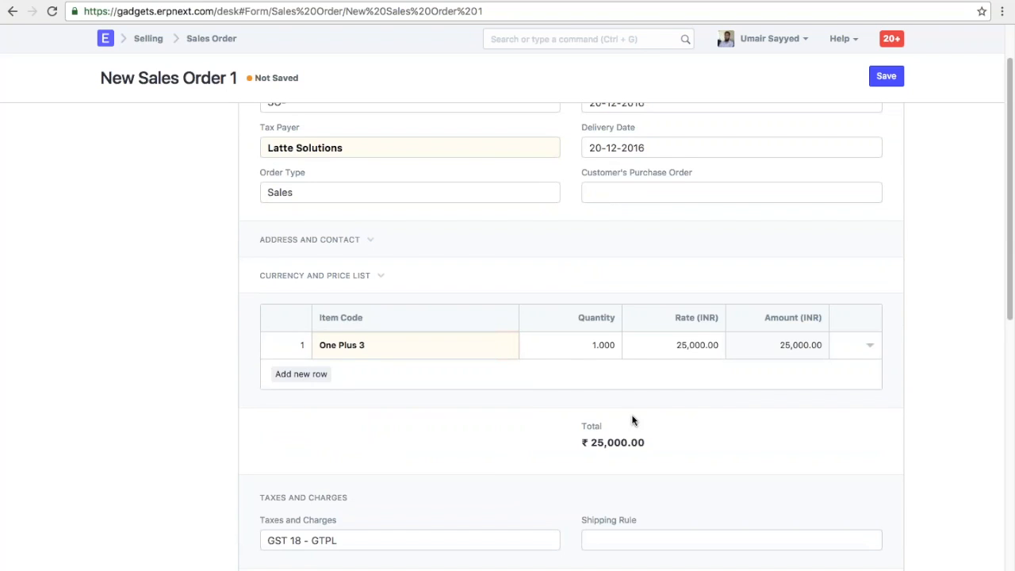
pyautogui.hotkey('ctrl', 's')
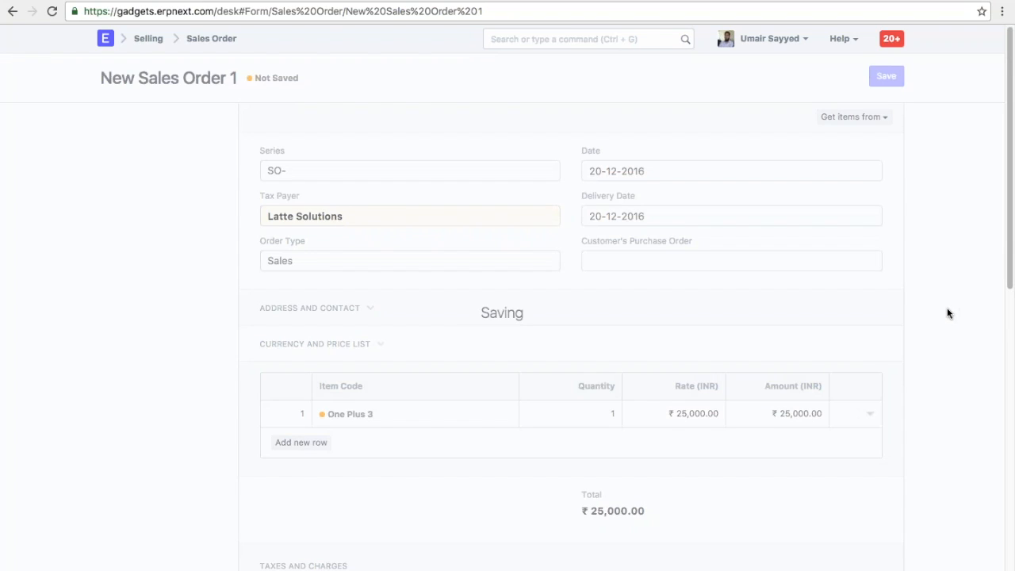
# - Preview the sales order's print layout, then return to the form
pyautogui.click(799, 78)
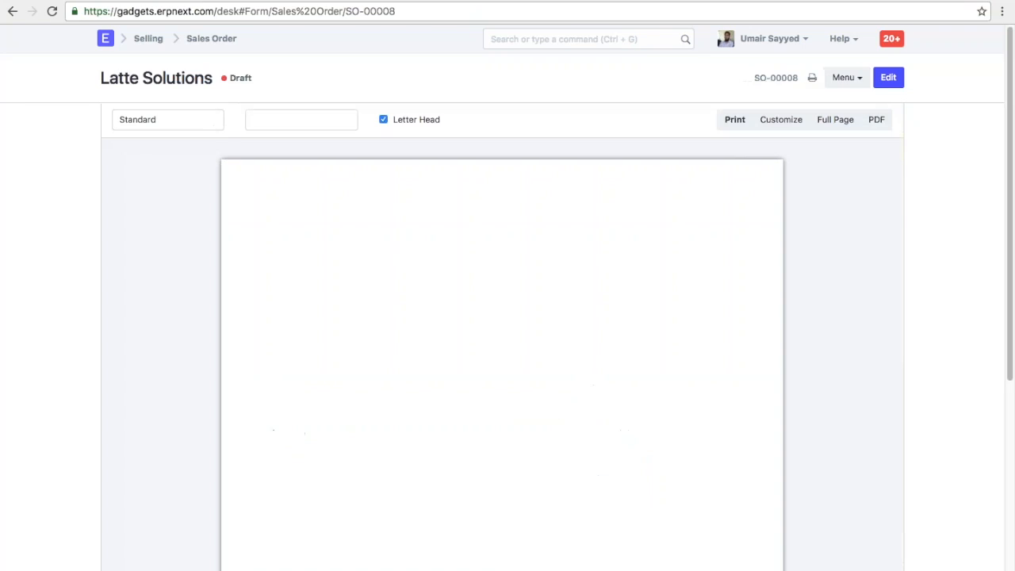
pyautogui.scroll(-1, 711, 346)
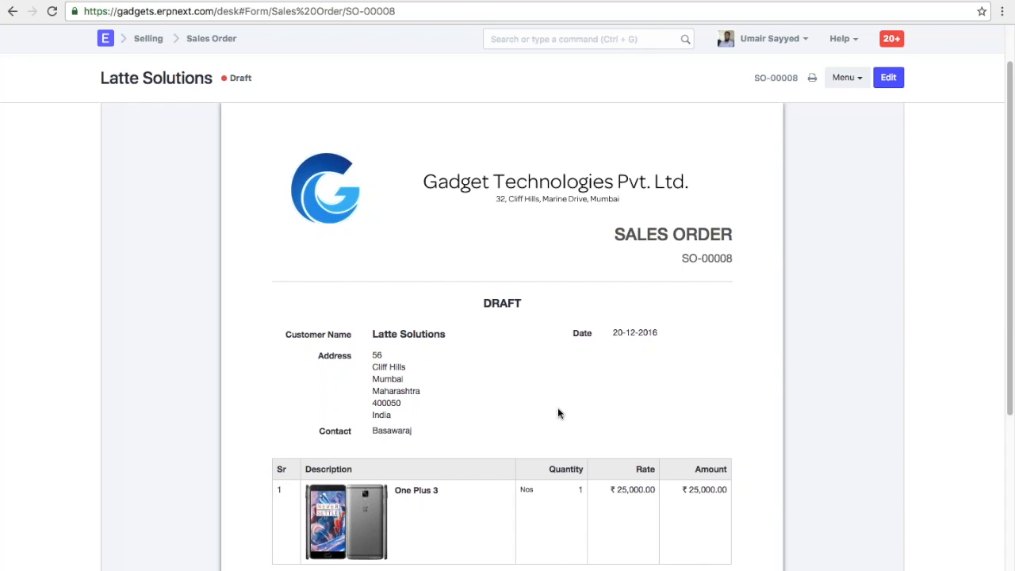
pyautogui.scroll(-1, 557, 409)
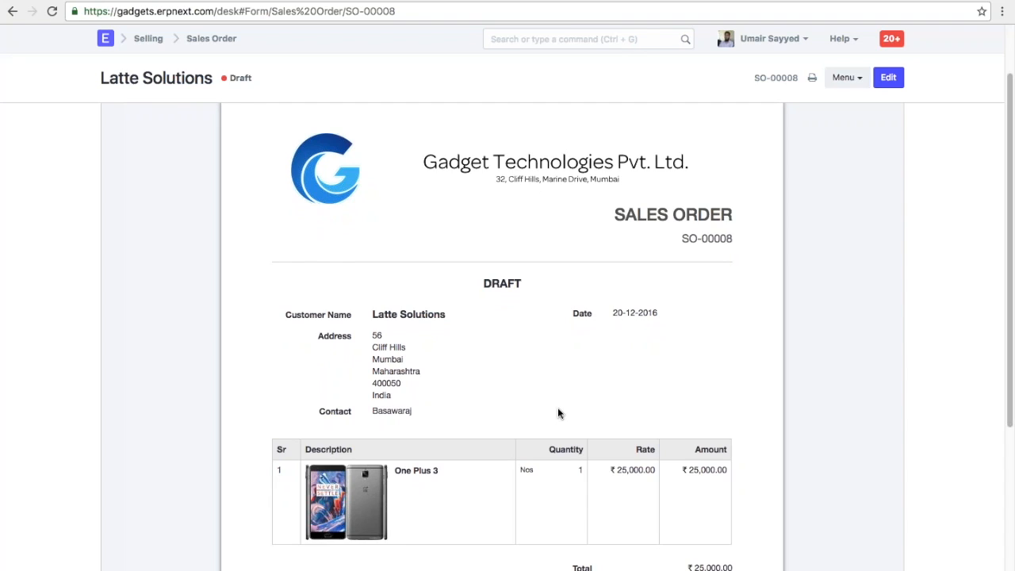
pyautogui.scroll(2, 557, 413)
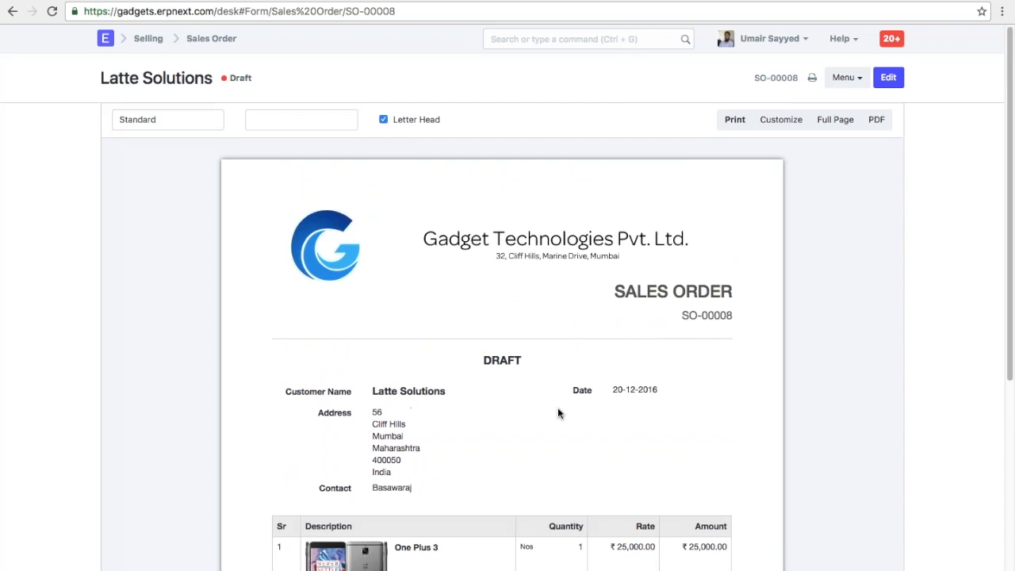
pyautogui.click(888, 77)
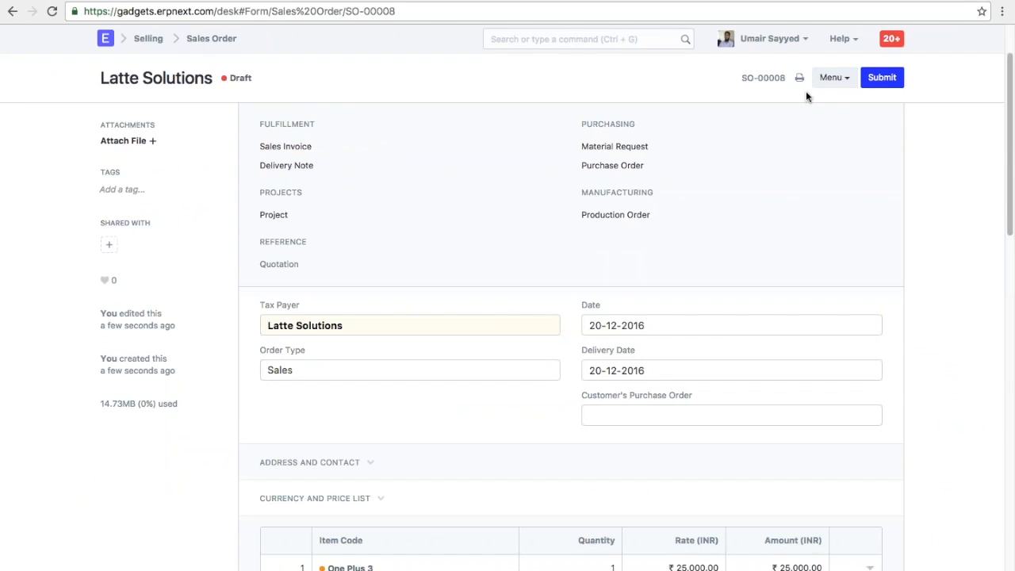
# - Open the linked Latte Solutions customer record, now showing two sales orders
pyautogui.click(551, 326)
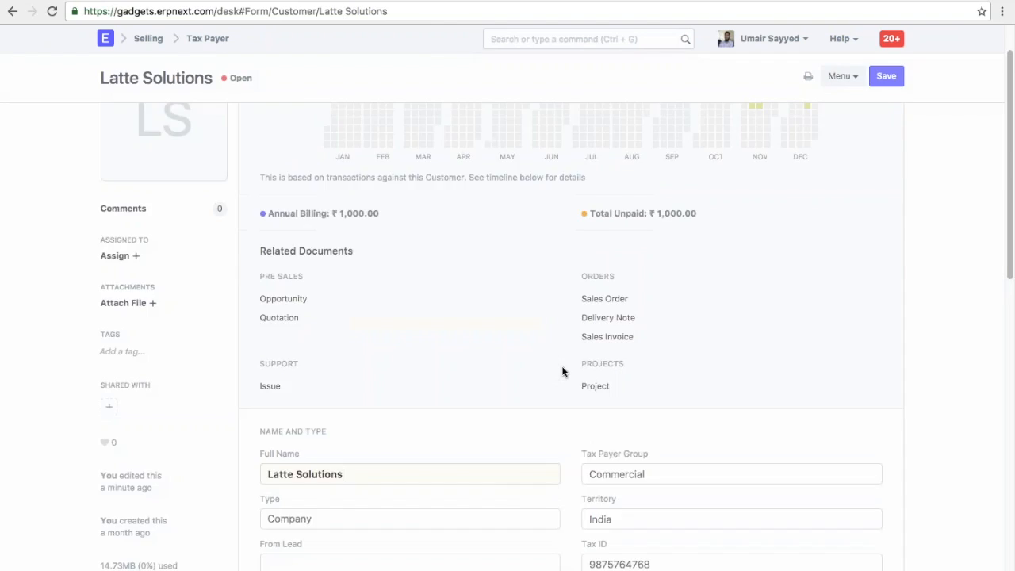
pyautogui.scroll(-2, 571, 336)
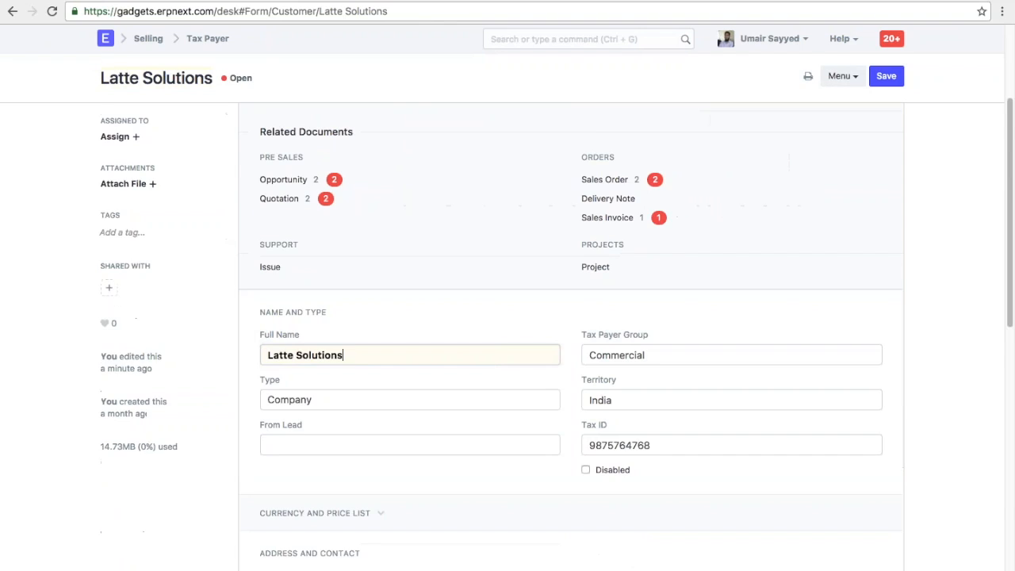
pyautogui.scroll(-1, 570, 336)
pyautogui.moveTo(653, 362); pyautogui.dragTo(543, 364)
pyautogui.click(555, 387)
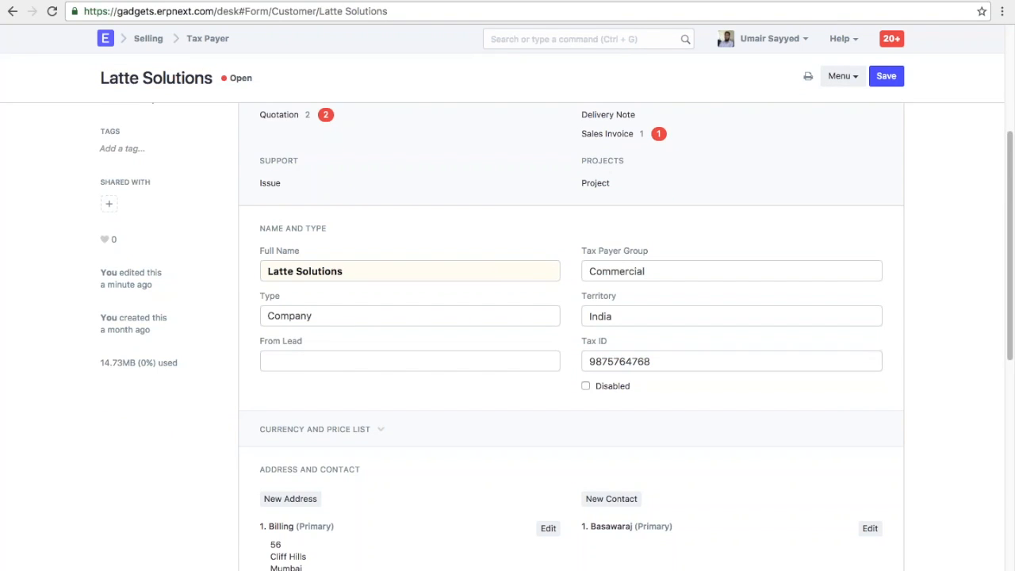
# - Return to the new sales order through the browser history
pyautogui.rightClick(12, 11)
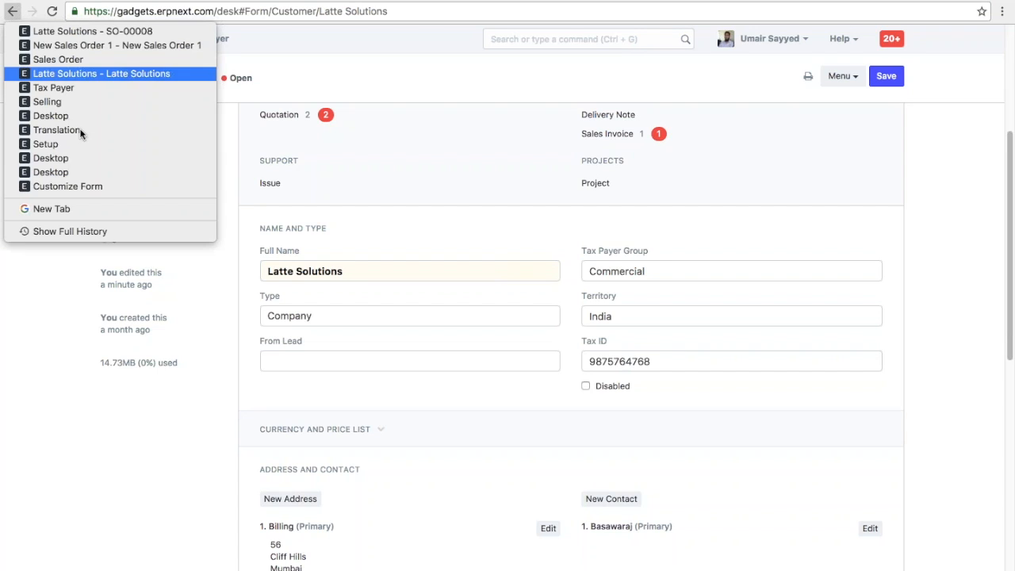
pyautogui.click(111, 45)
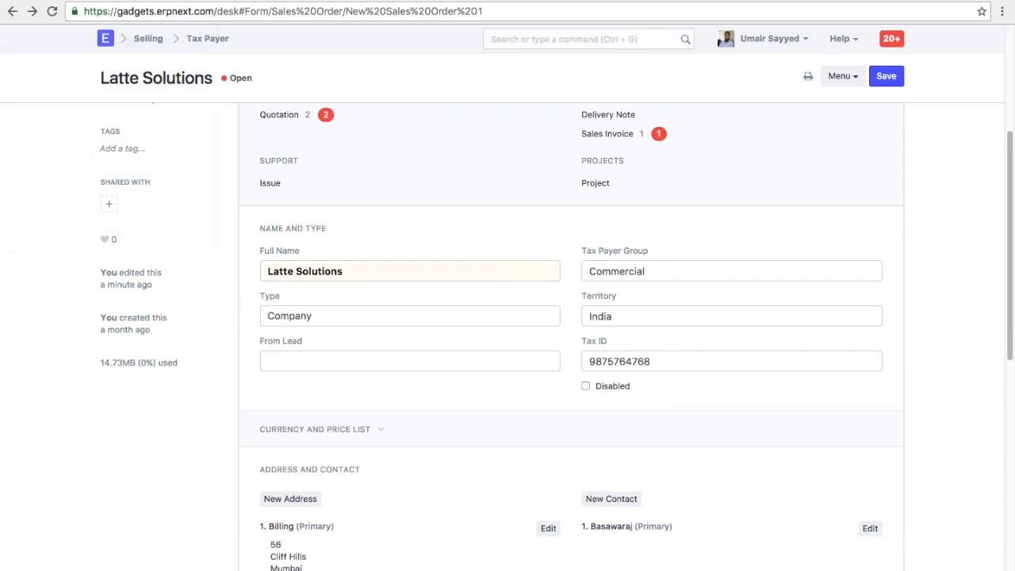
pyautogui.scroll(-2, 463, 281)
pyautogui.scroll(-3, 463, 286)
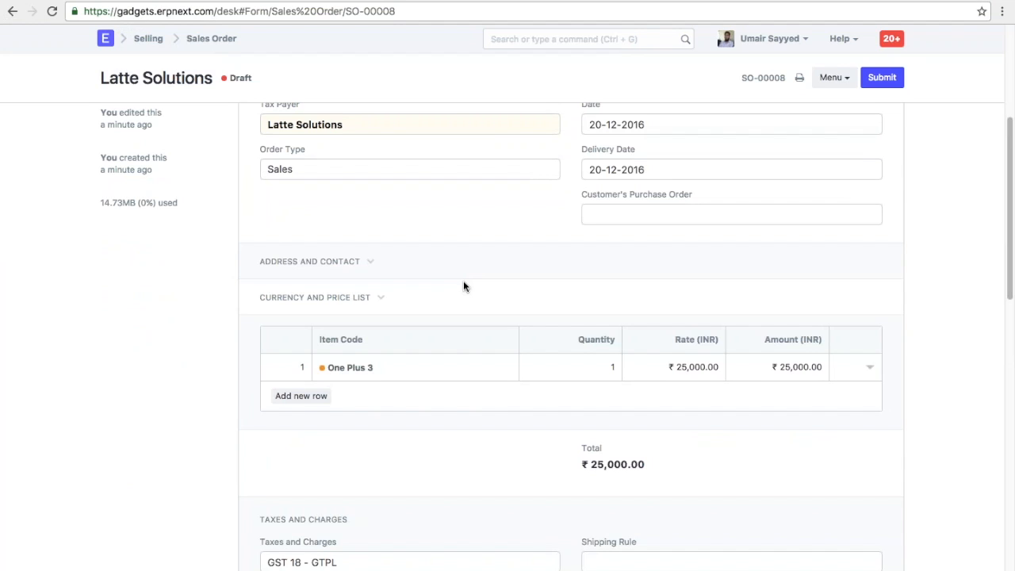
pyautogui.scroll(5, 463, 285)
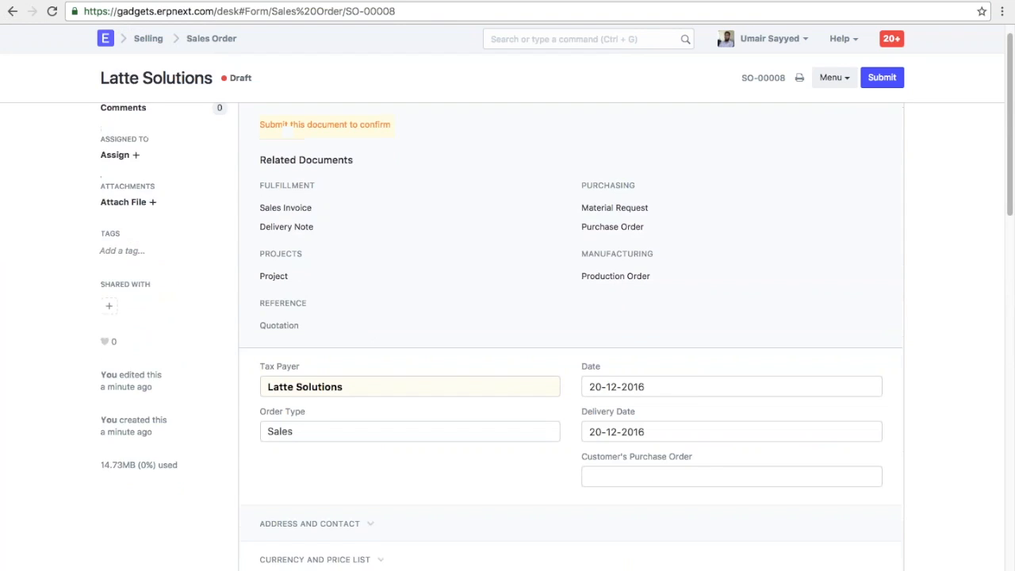
# - Open Customize Form for Sales Order from the Sales Order list's menu
pyautogui.click(198, 38)
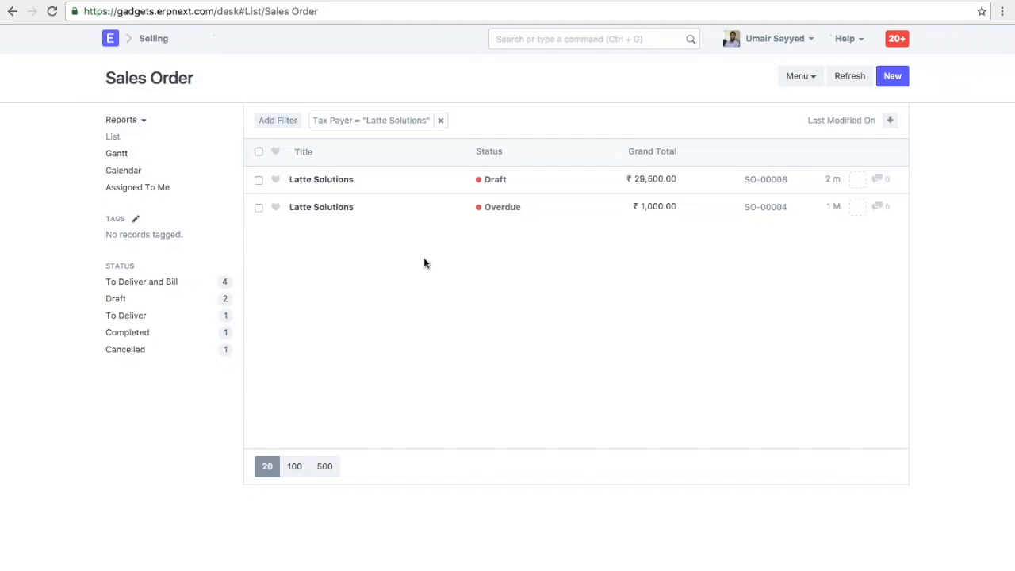
pyautogui.click(799, 79)
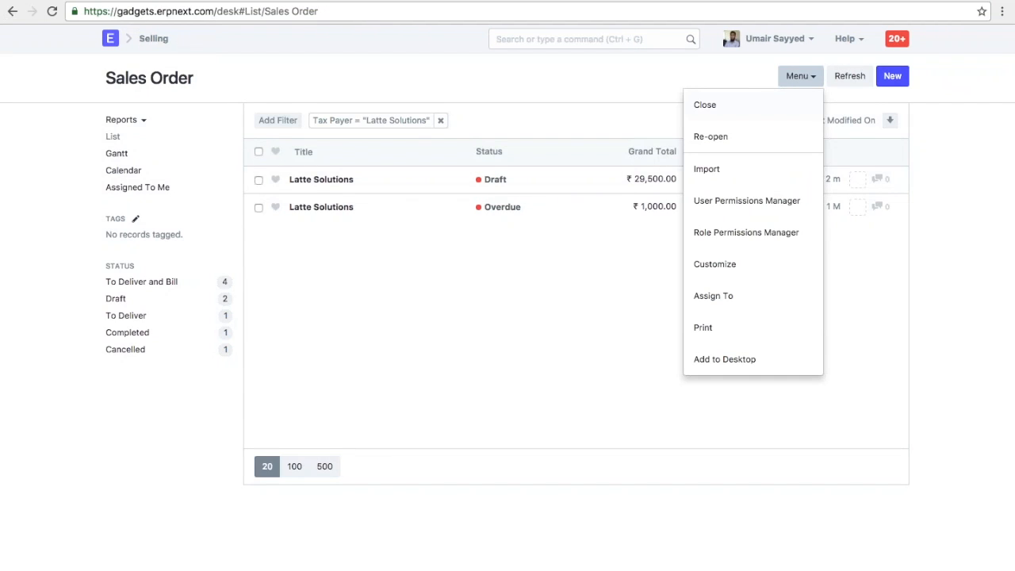
pyautogui.click(728, 265)
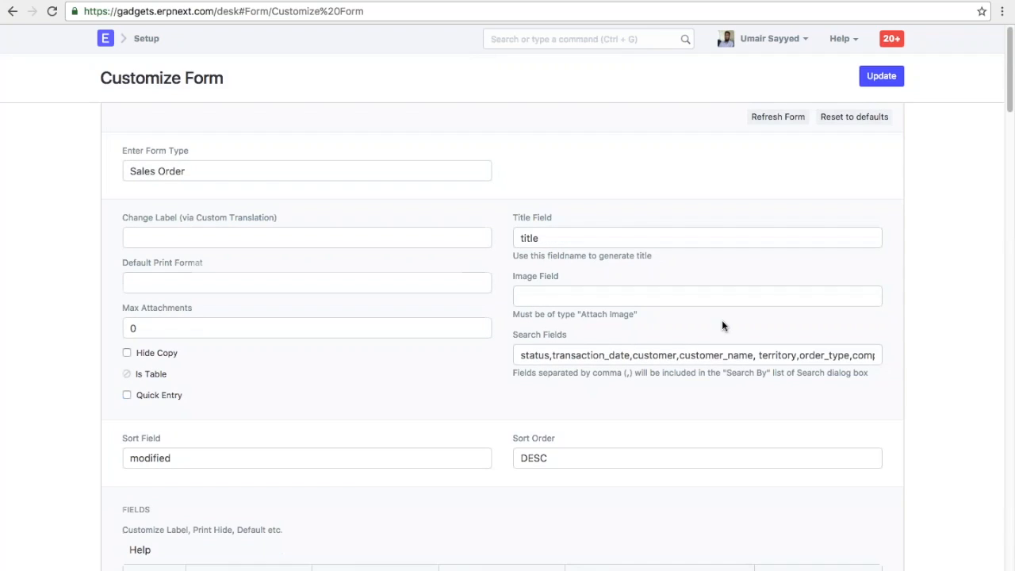
# - Insert a new field labelled 'Tax ID' above row 13
pyautogui.scroll(-10, 920, 324)
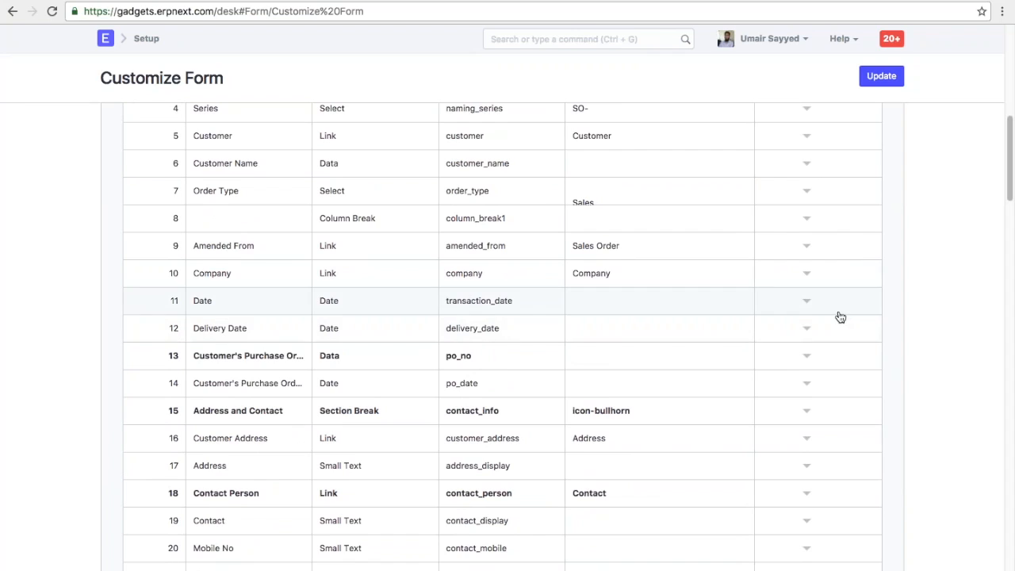
pyautogui.click(808, 356)
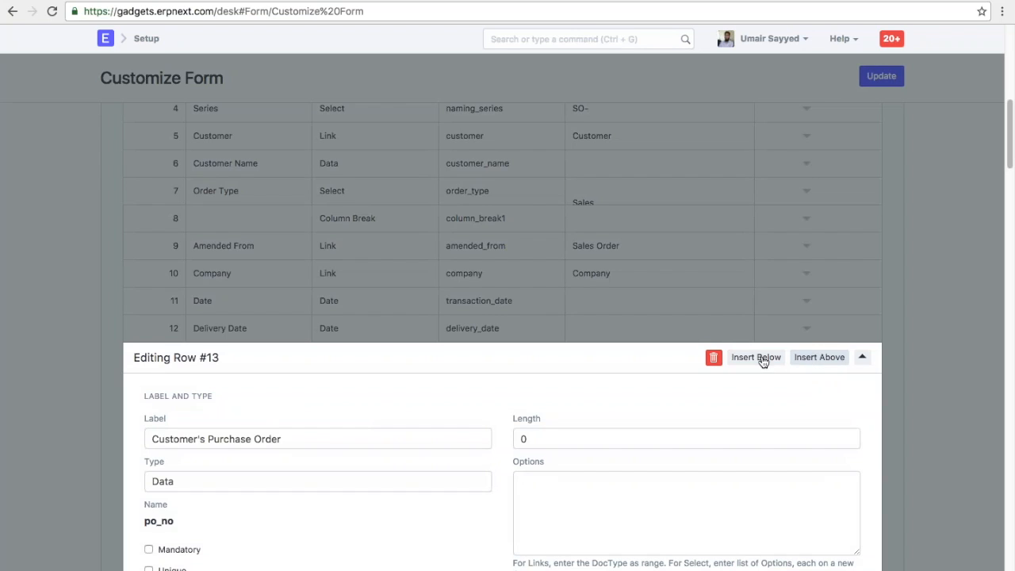
pyautogui.click(810, 359)
pyautogui.scroll(-2, 502, 358)
pyautogui.click(301, 313)
pyautogui.write('Tax ID')
# - Make the Tax ID field Read Only, fetching its value from customer.tax_id
pyautogui.scroll(-1, 300, 313)
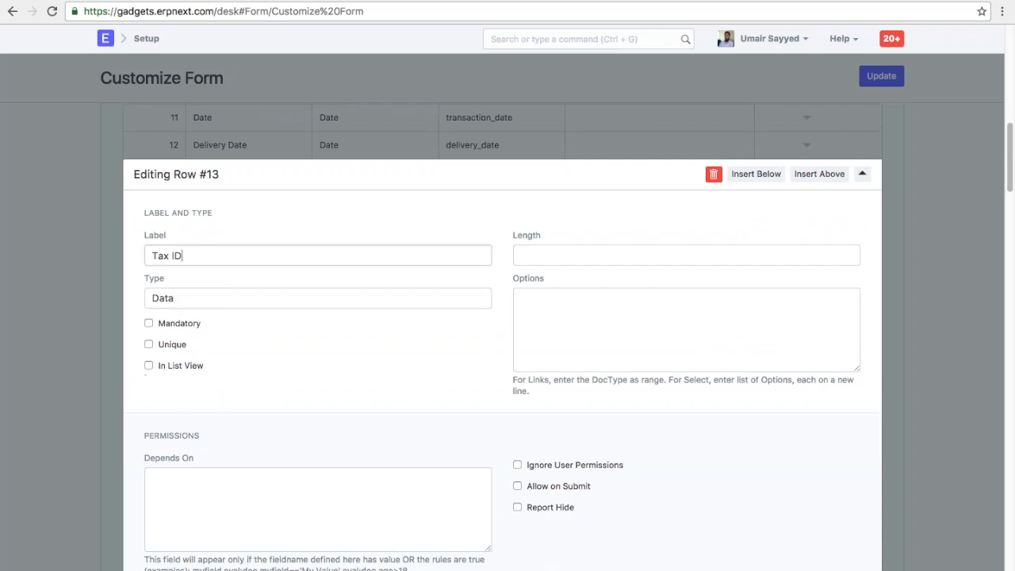
pyautogui.click(182, 300)
pyautogui.press('r')
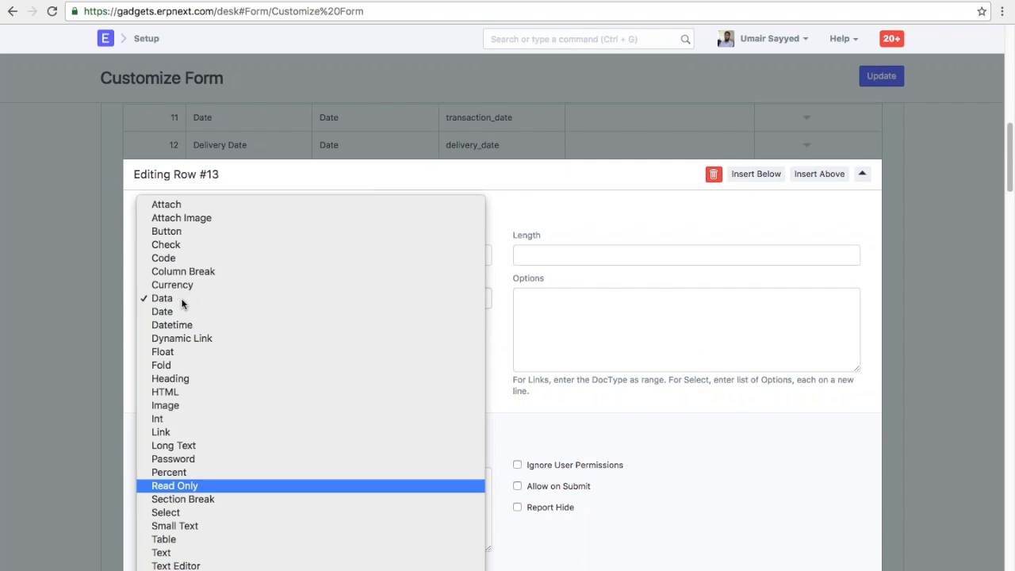
pyautogui.press('Return')
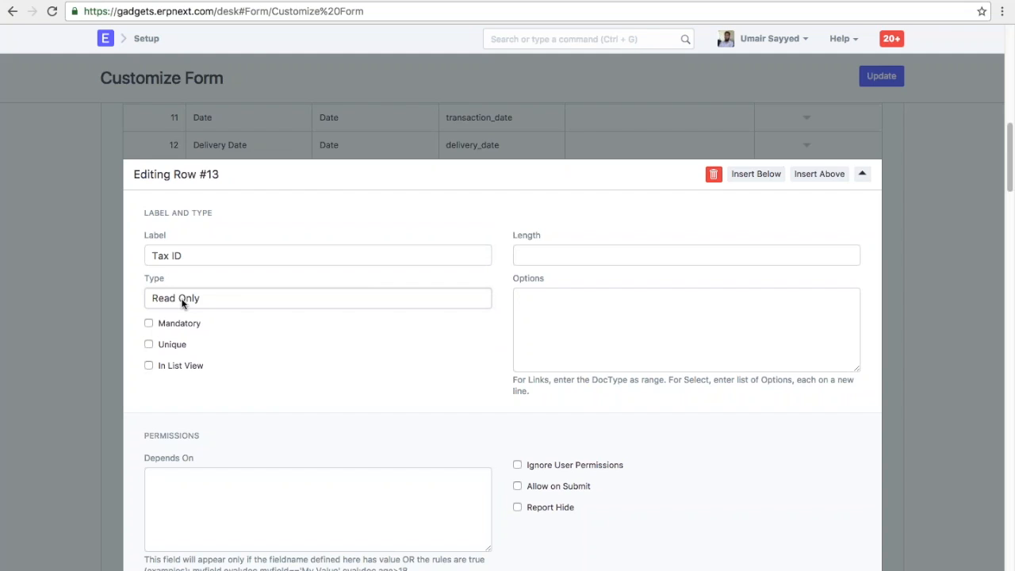
pyautogui.click(521, 298)
pyautogui.write('customer.')
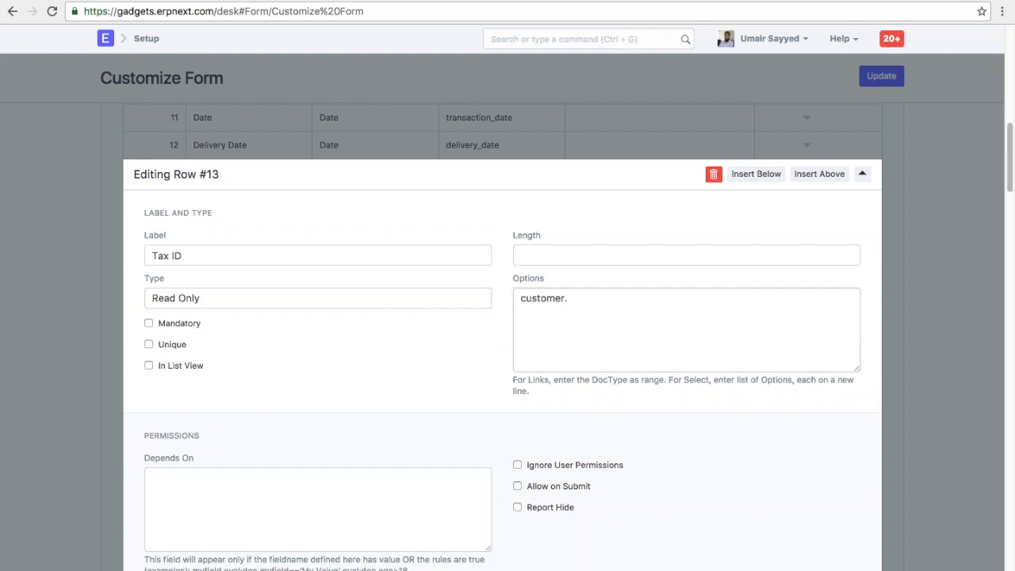
pyautogui.write('tax_id')
pyautogui.moveTo(594, 298); pyautogui.dragTo(566, 298)
pyautogui.moveTo(183, 255); pyautogui.dragTo(152, 256)
pyautogui.click(573, 300)
pyautogui.moveTo(591, 298); pyautogui.dragTo(566, 295)
pyautogui.click(616, 303)
# - Close the row and save the Sales Order customization with Update
pyautogui.click(918, 309)
pyautogui.scroll(2, 917, 310)
pyautogui.click(881, 76)
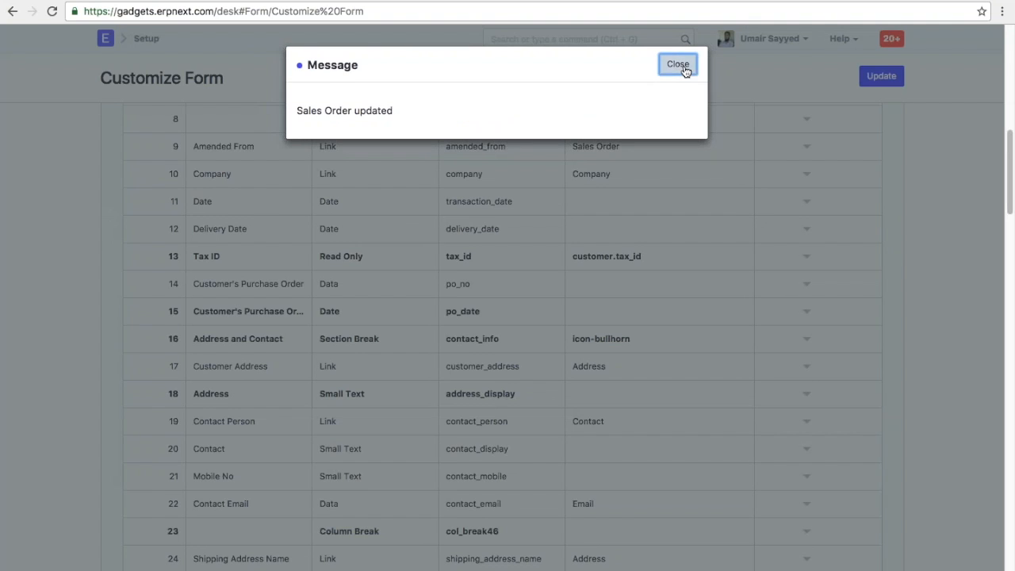
pyautogui.click(678, 64)
pyautogui.scroll(4, 568, 295)
pyautogui.scroll(6, 567, 295)
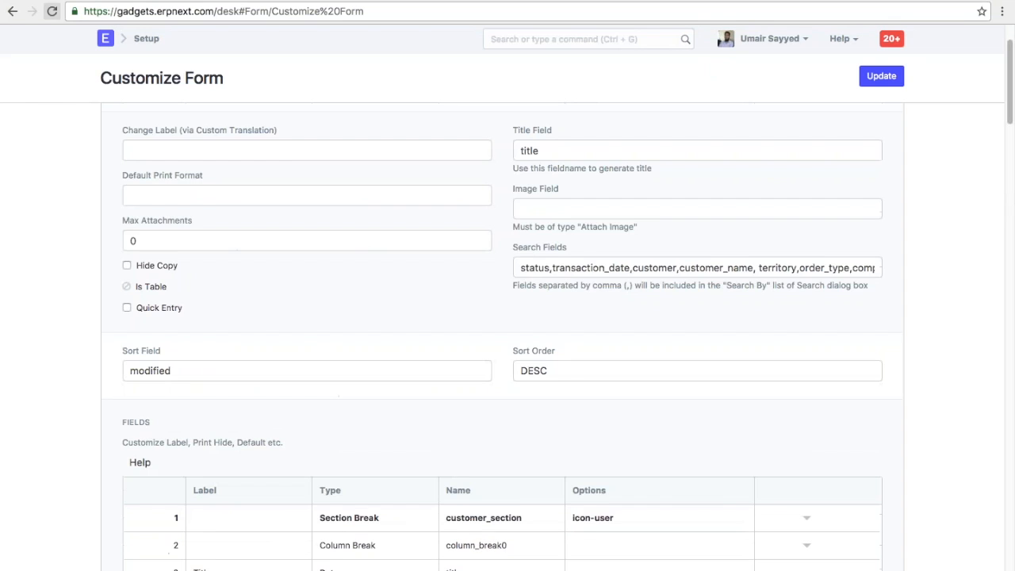
# - Reload the Sales Order list to apply the customization and open the Latte Solutions draft
pyautogui.click(13, 11)
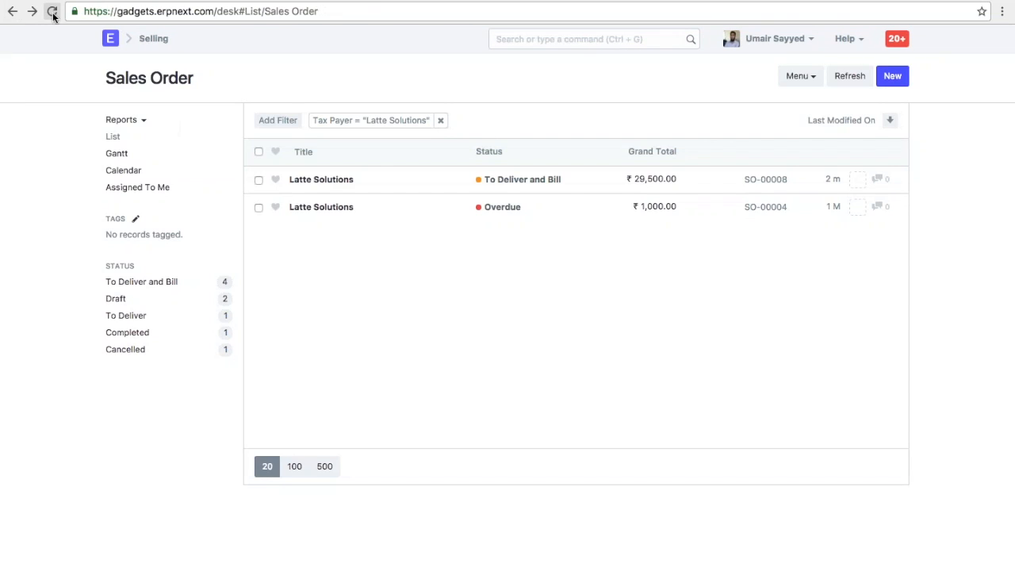
pyautogui.click(781, 40)
pyautogui.click(727, 137)
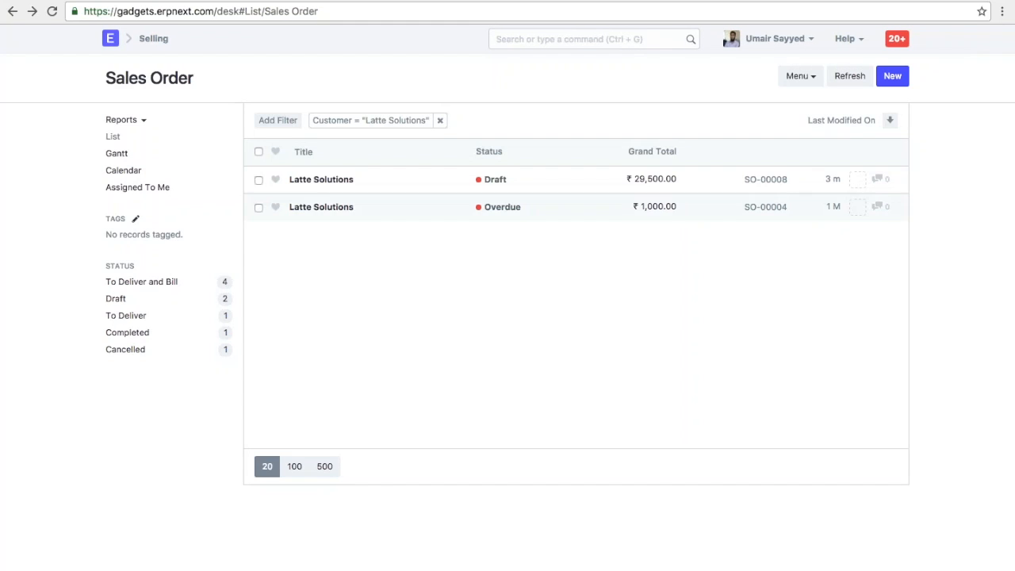
pyautogui.click(348, 181)
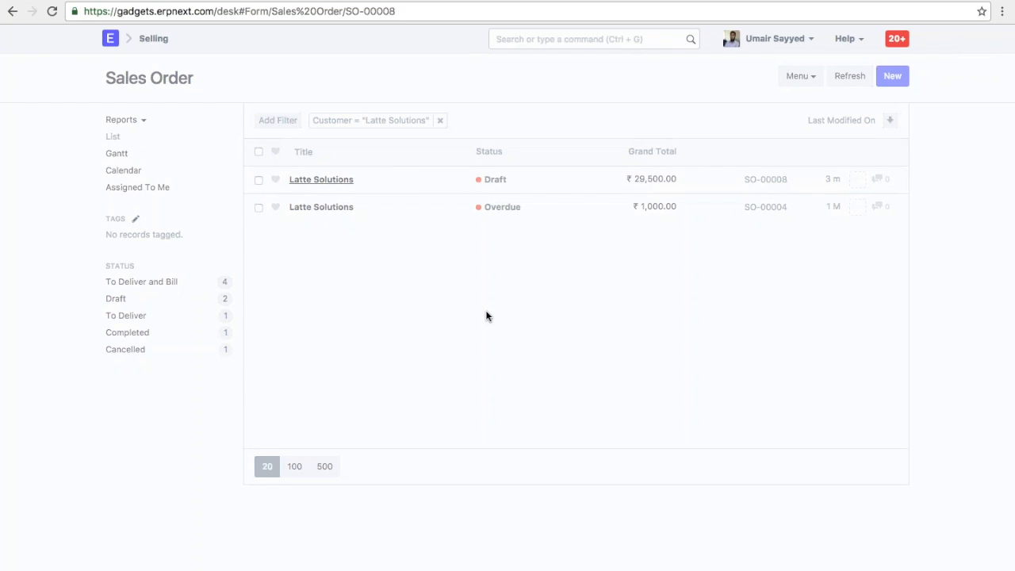
# - Re-select Latte Solutions as customer so its tax ID fills in, then return to the list
pyautogui.scroll(-1, 487, 325)
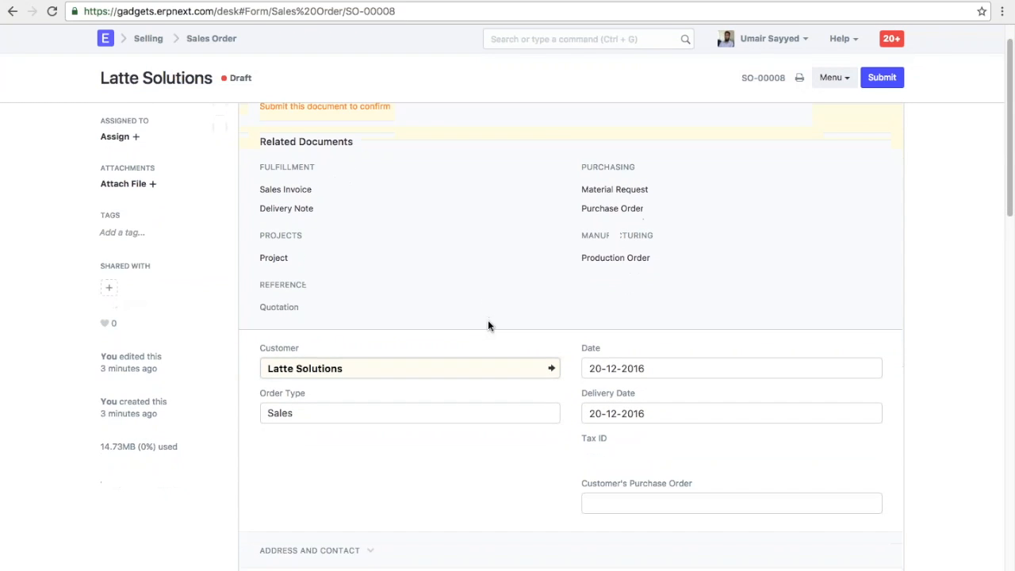
pyautogui.doubleClick(593, 459)
pyautogui.click(593, 459)
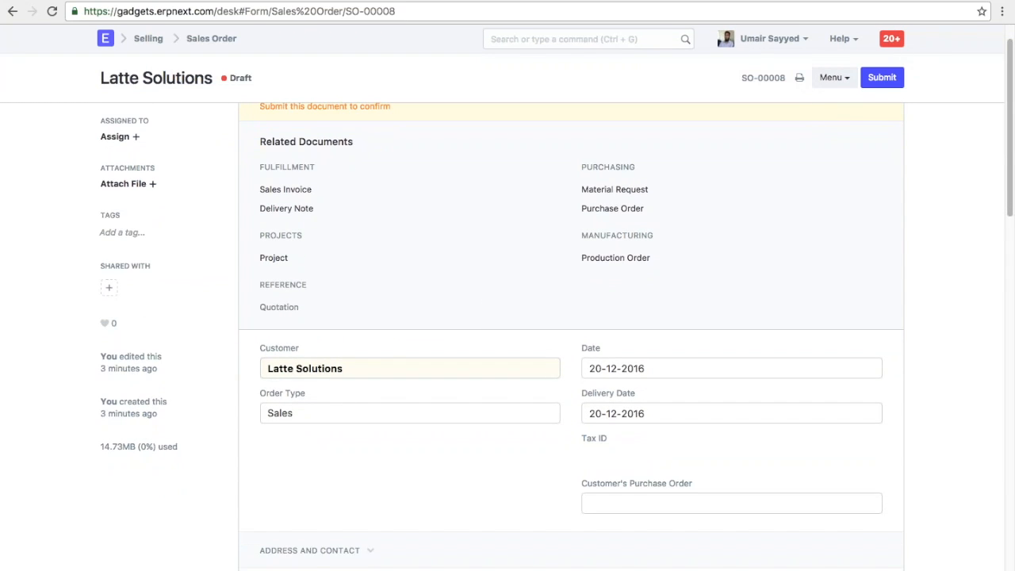
pyautogui.click(357, 367)
pyautogui.press('BackSpace')
pyautogui.press('Return')
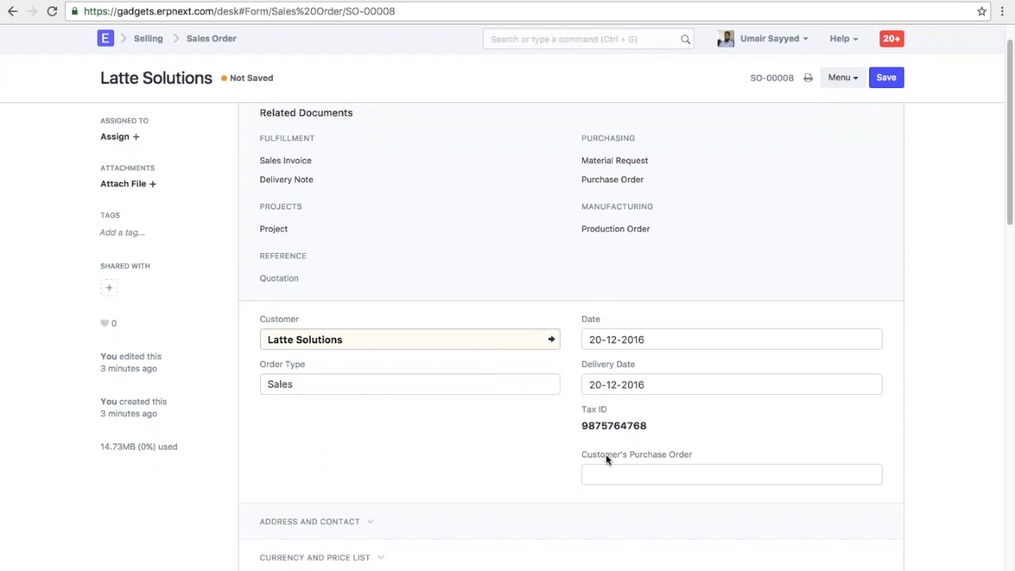
pyautogui.doubleClick(582, 428)
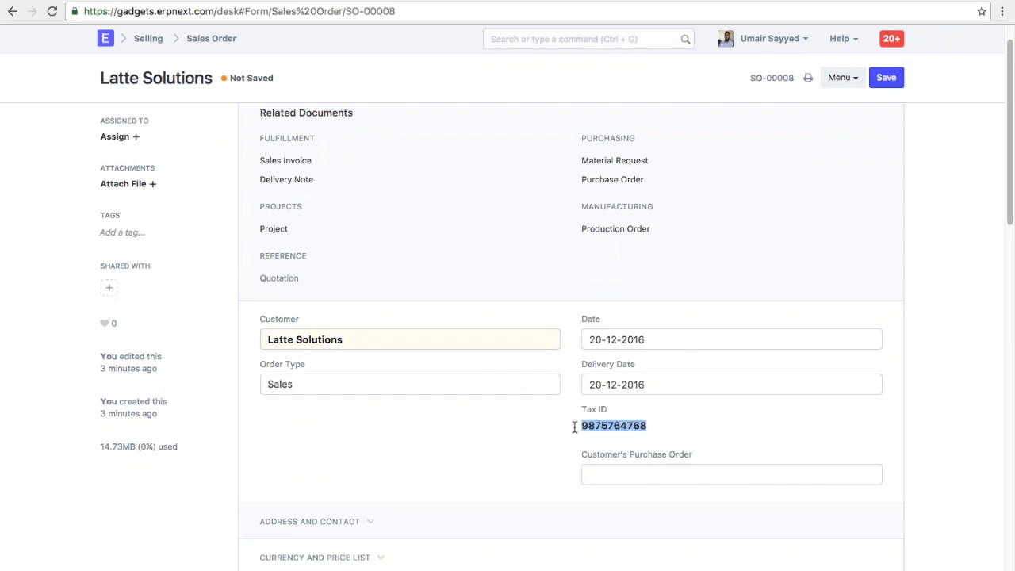
pyautogui.click(682, 427)
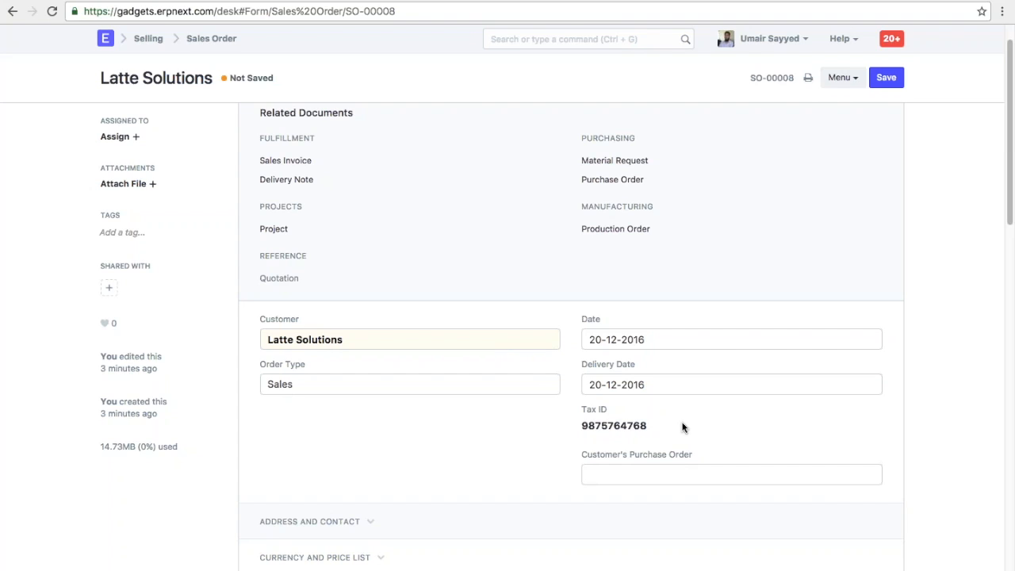
pyautogui.click(220, 39)
# - Open Customize Form for Sales Order and scroll to row 73, Terms and Conditions
pyautogui.click(796, 76)
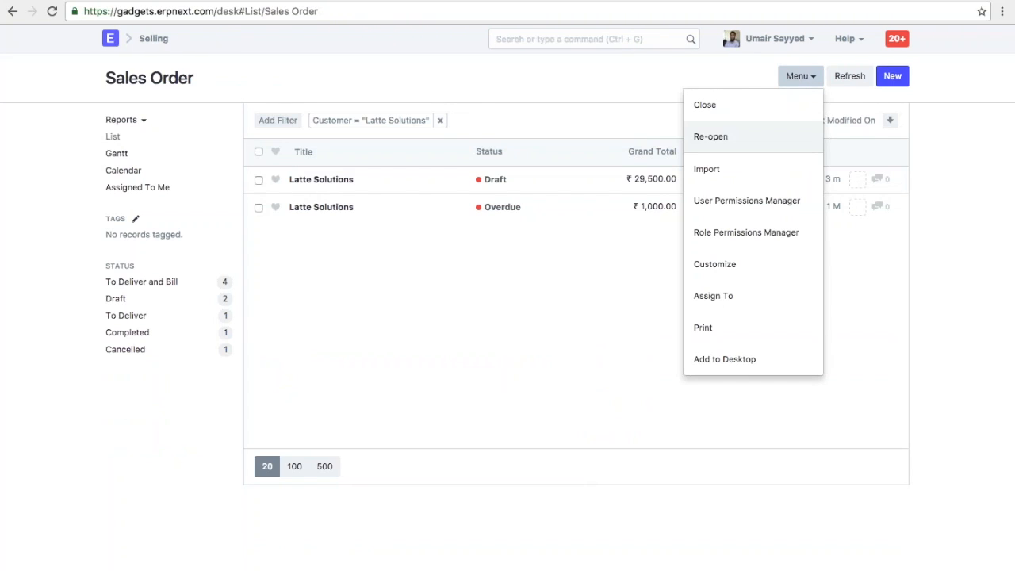
pyautogui.click(740, 266)
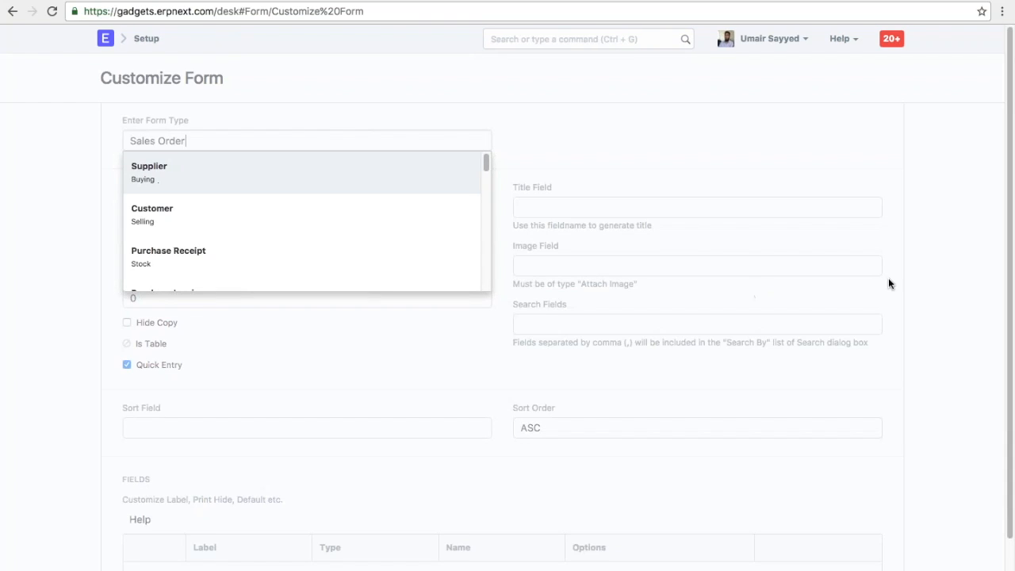
pyautogui.scroll(-10, 934, 339)
pyautogui.scroll(-11, 933, 339)
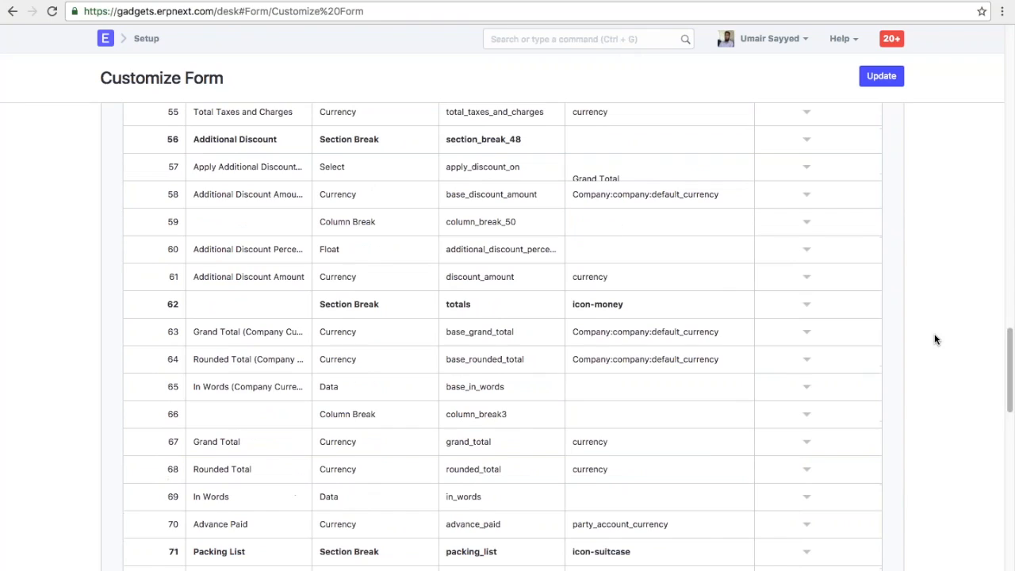
pyautogui.scroll(-3, 934, 339)
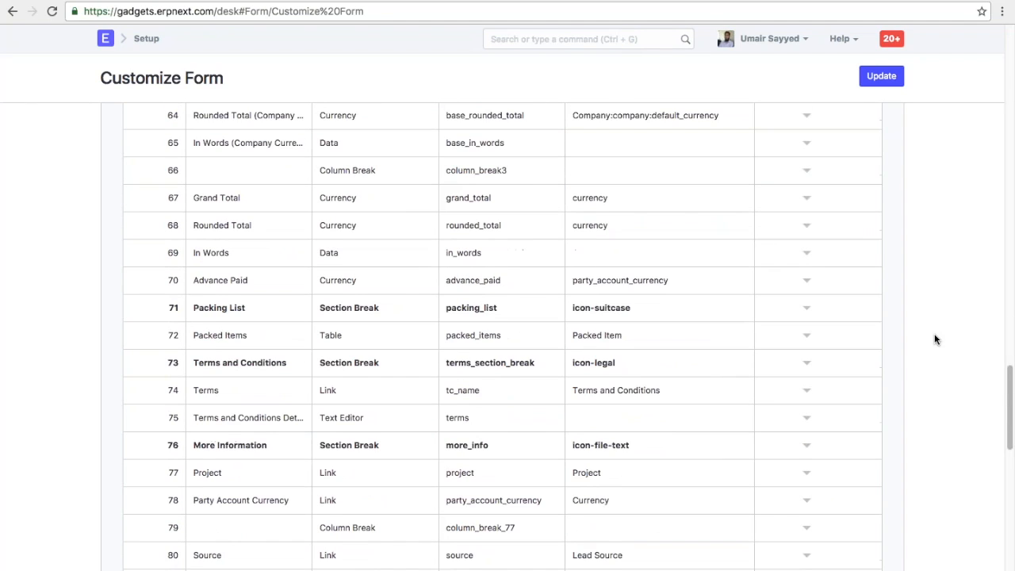
# - Insert a new field above Terms and Conditions labelled 'Transporter Name'
pyautogui.click(806, 362)
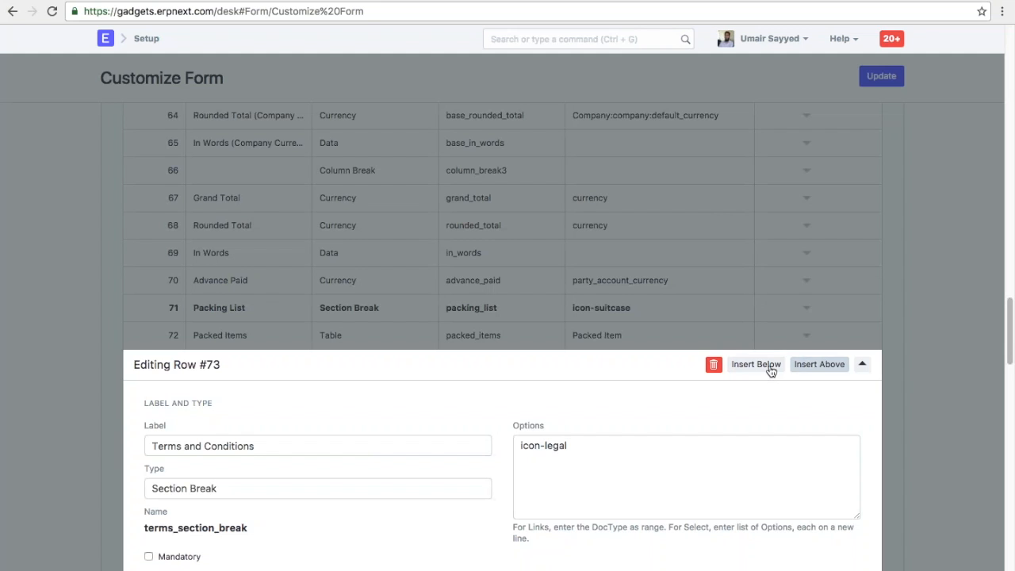
pyautogui.click(812, 366)
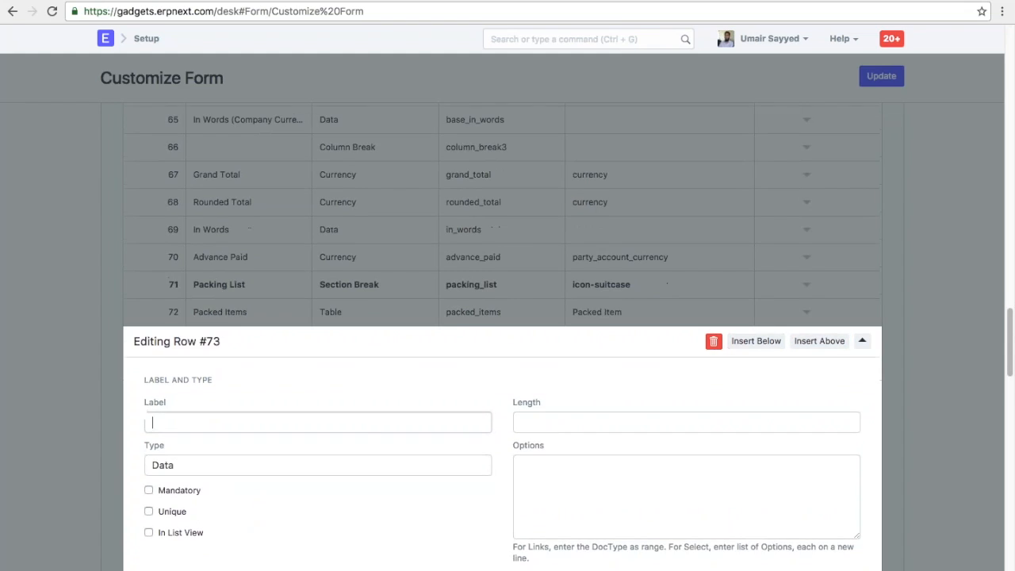
pyautogui.write('Trans')
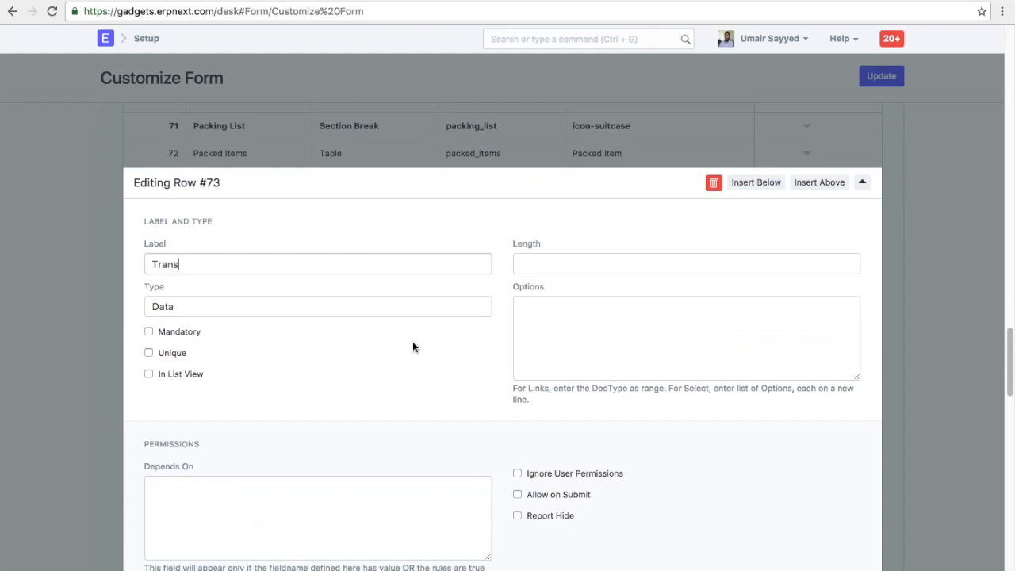
pyautogui.write('porters Information')
pyautogui.press('BackSpace')
pyautogui.press('BackSpace')
pyautogui.press('BackSpace')
pyautogui.press('BackSpace')
pyautogui.press('BackSpace')
pyautogui.press('BackSpace')
pyautogui.press('BackSpace')
pyautogui.press('BackSpace')
pyautogui.press('BackSpace')
pyautogui.press('BackSpace')
pyautogui.press('BackSpace')
pyautogui.press('BackSpace')
pyautogui.press('BackSpace')
pyautogui.write('Name')
pyautogui.click(230, 309)
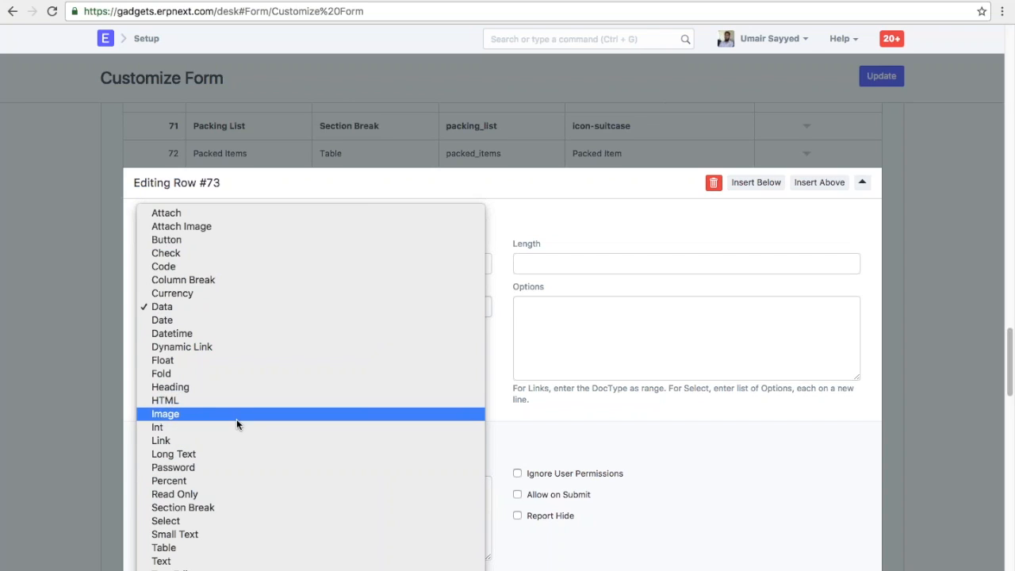
pyautogui.click(221, 306)
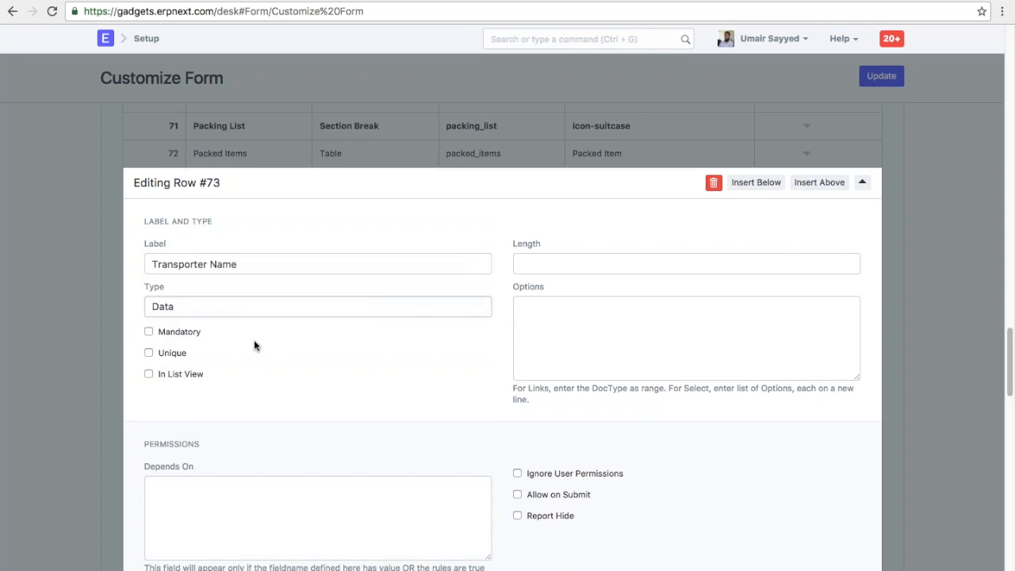
pyautogui.moveTo(242, 264); pyautogui.dragTo(140, 265)
pyautogui.click(282, 370)
pyautogui.click(532, 349)
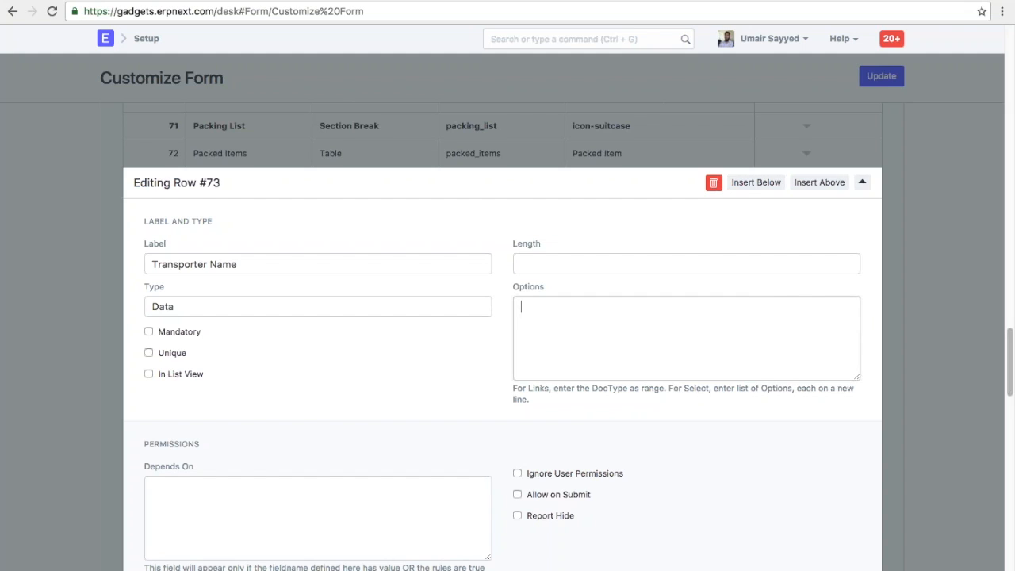
pyautogui.click(381, 306)
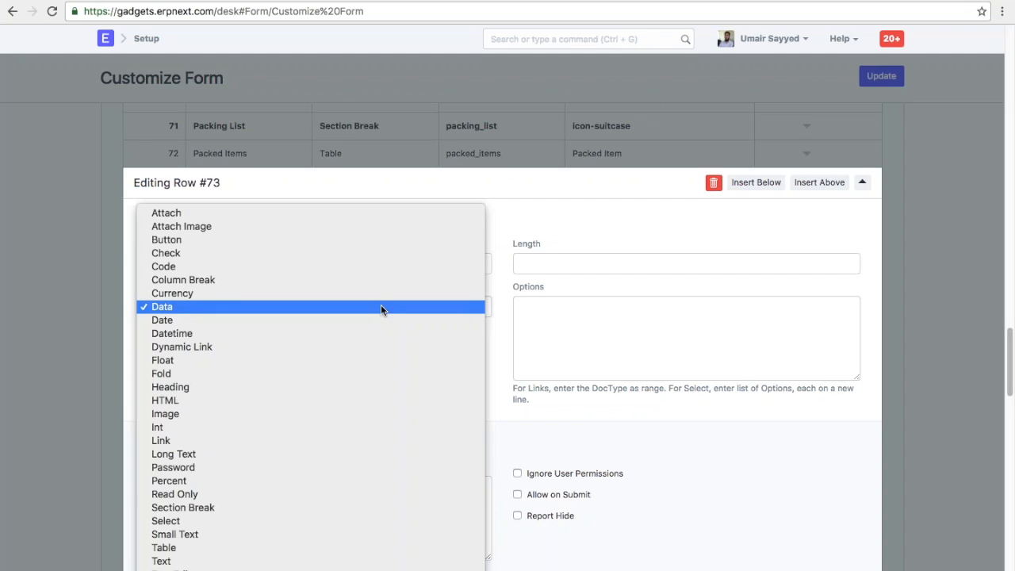
pyautogui.press('s')
pyautogui.press('Return')
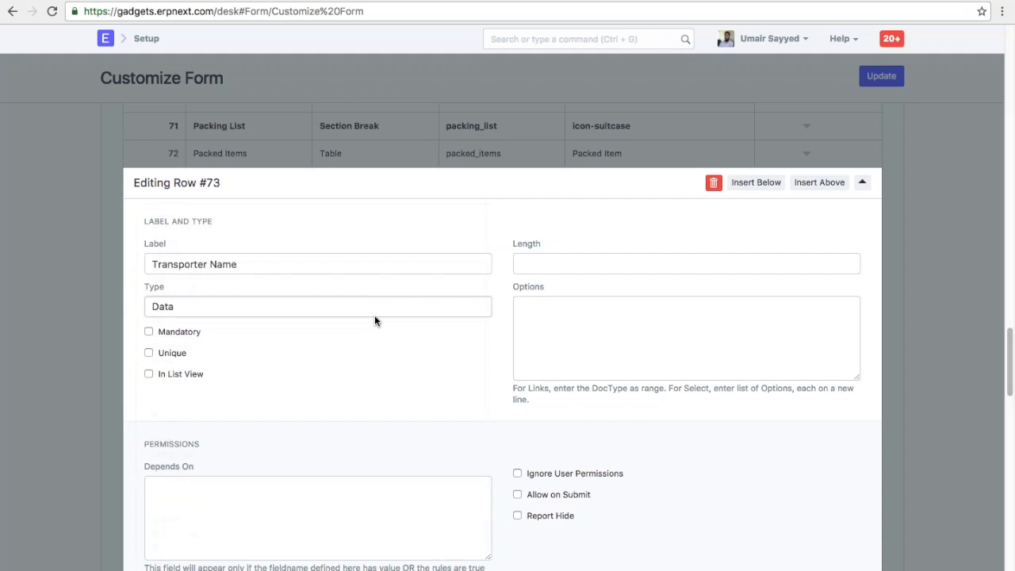
pyautogui.click(360, 314)
pyautogui.click(359, 318)
pyautogui.click(359, 319)
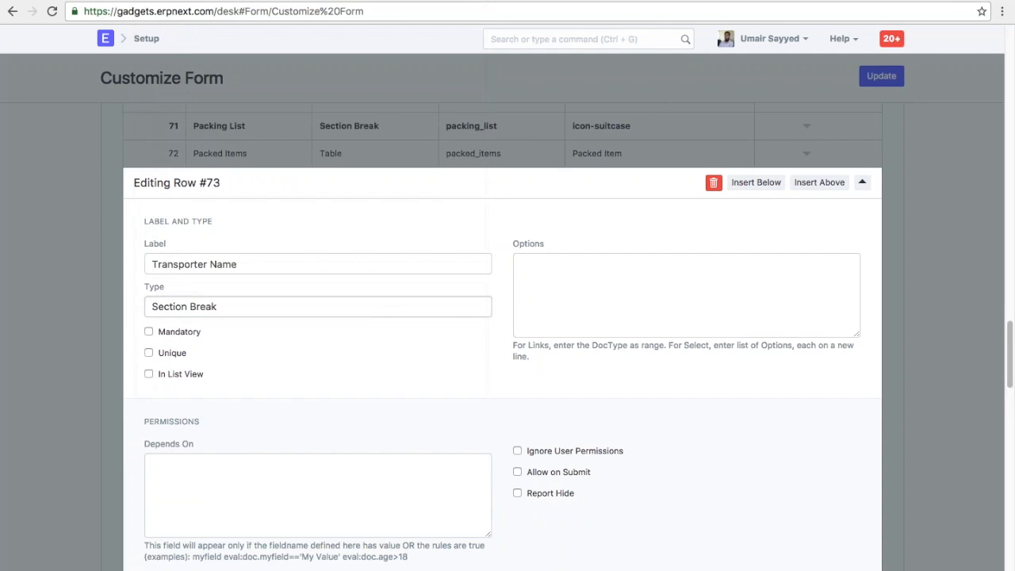
pyautogui.click(574, 342)
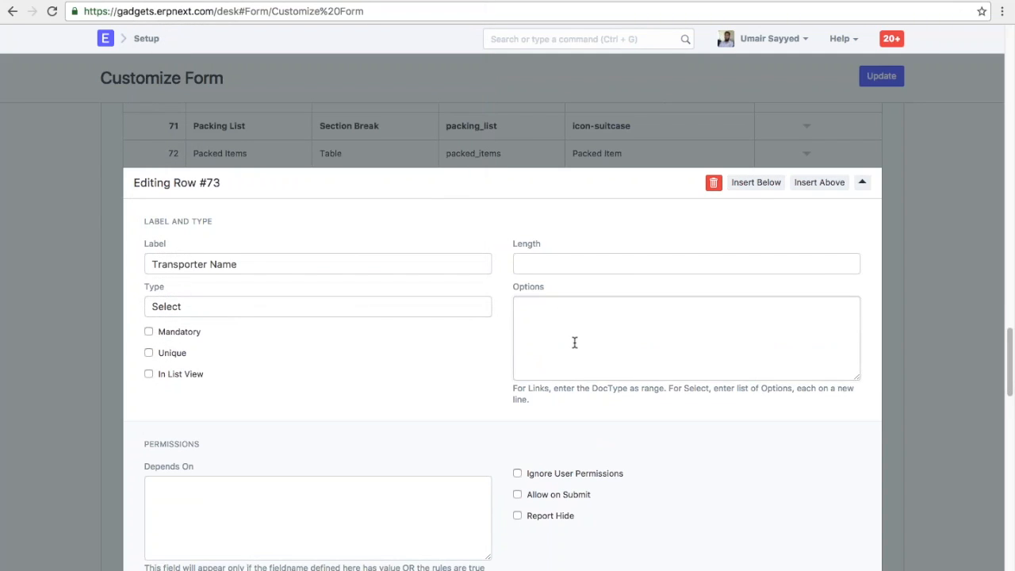
pyautogui.write('1 23')
pyautogui.press('BackSpace')
pyautogui.press('Return')
pyautogui.write('3')
pyautogui.press('BackSpace')
pyautogui.press('BackSpace')
pyautogui.press('BackSpace')
pyautogui.press('BackSpace')
pyautogui.press('BackSpace')
pyautogui.press('BackSpace')
pyautogui.click(259, 301)
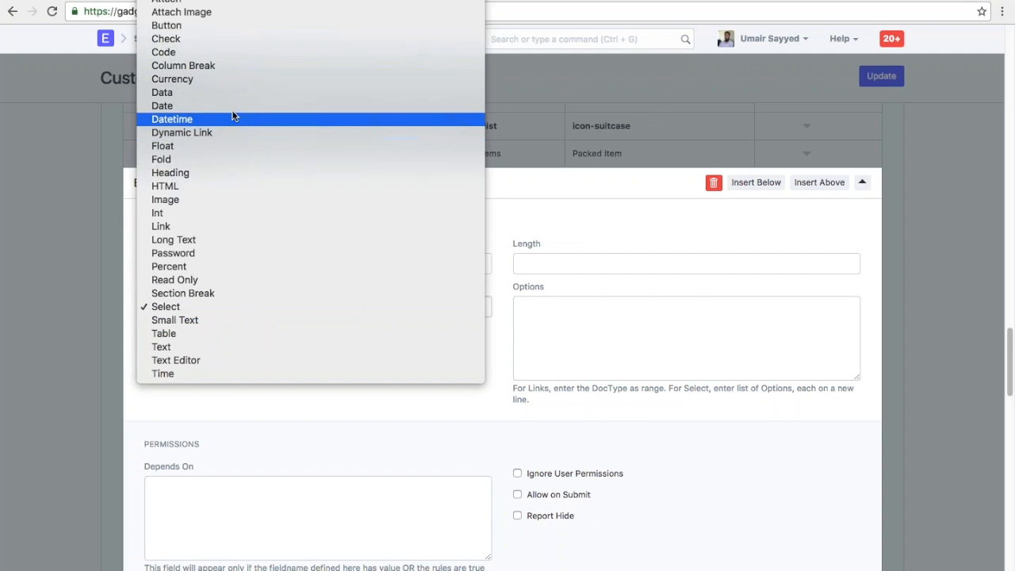
pyautogui.press('Escape')
pyautogui.press('d')
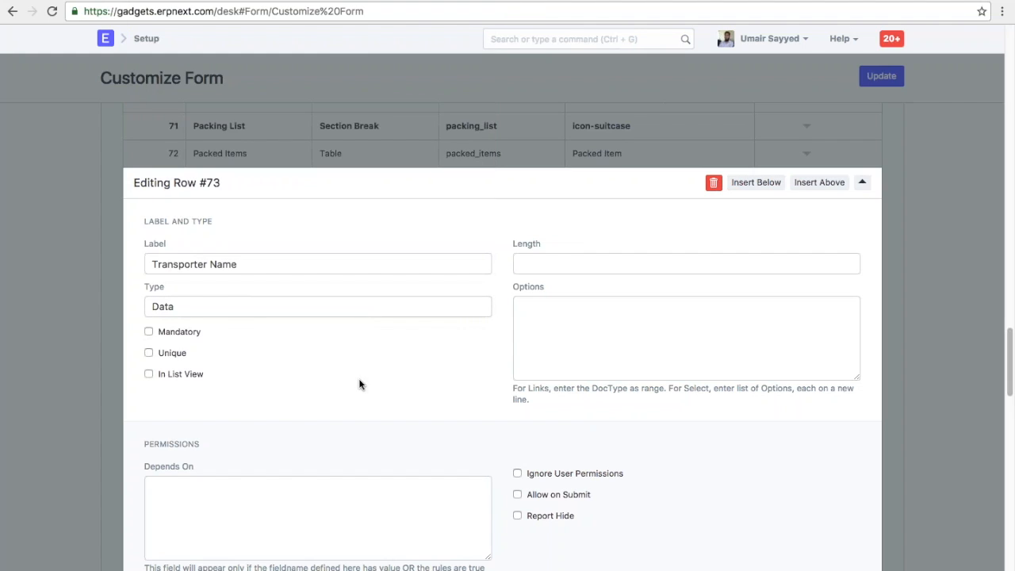
pyautogui.click(186, 339)
pyautogui.press('Tab')
pyautogui.press('space')
pyautogui.press('space')
pyautogui.hotkey('shift', 'Tab')
pyautogui.press('space')
pyautogui.scroll(-3, 584, 469)
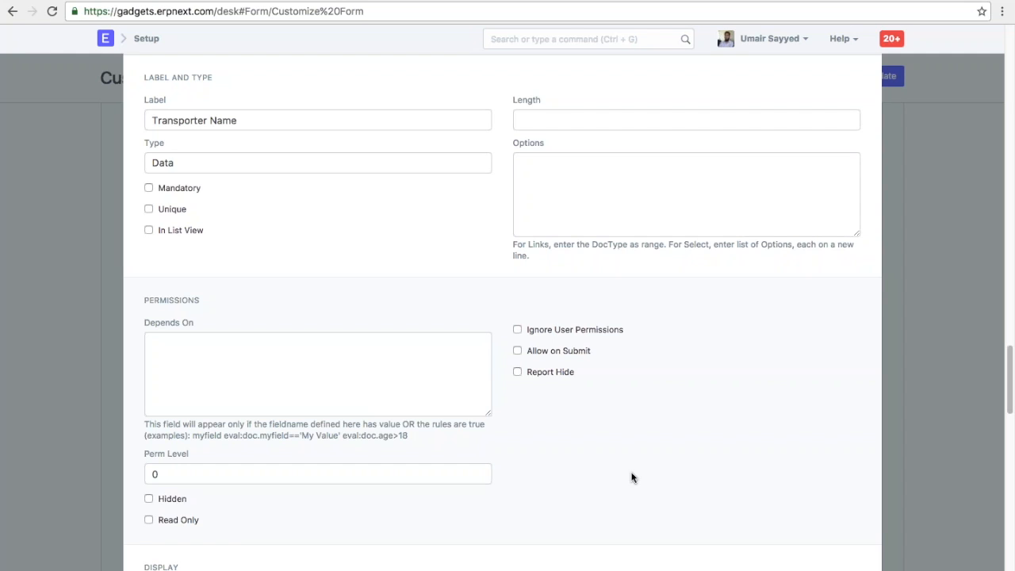
# - Untick Hidden on row 73 Transporter Name, leaving Allow on Submit and Report Hide unchanged
pyautogui.click(517, 350)
pyautogui.click(517, 350)
pyautogui.click(558, 375)
pyautogui.click(558, 376)
pyautogui.scroll(-2, 622, 438)
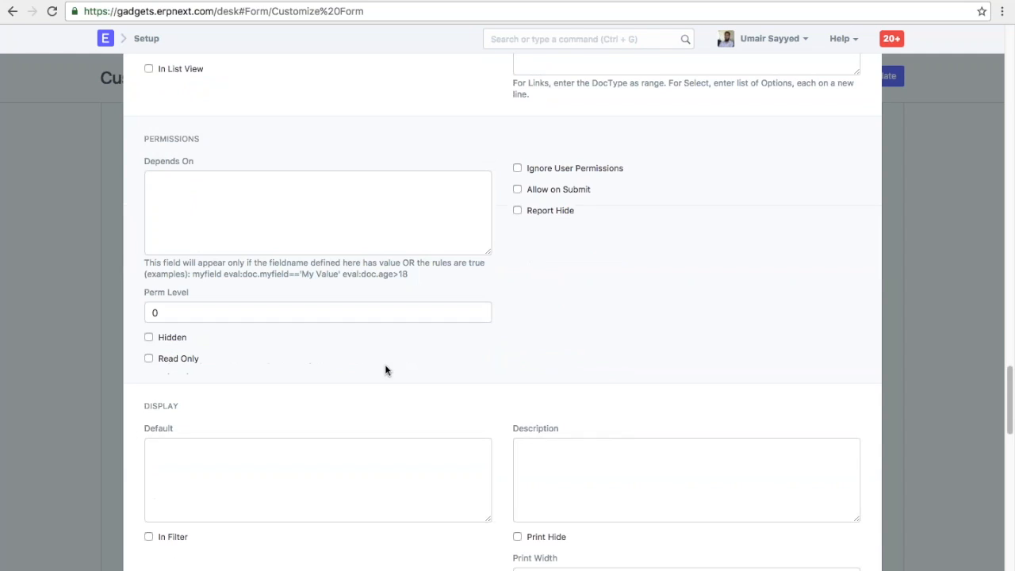
pyautogui.click(173, 341)
pyautogui.scroll(-2, 589, 396)
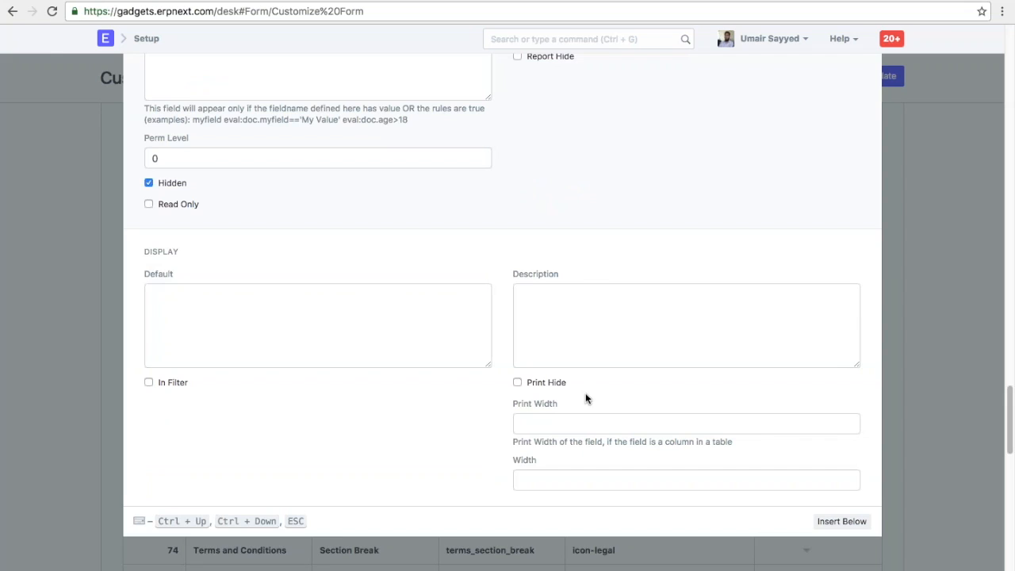
pyautogui.click(158, 183)
pyautogui.scroll(3, 504, 305)
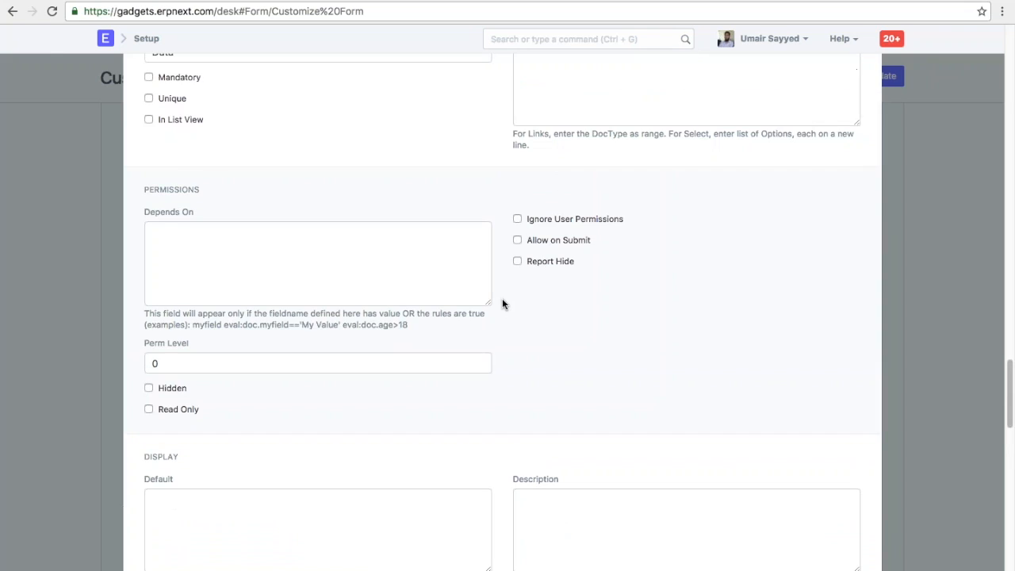
pyautogui.scroll(3, 419, 356)
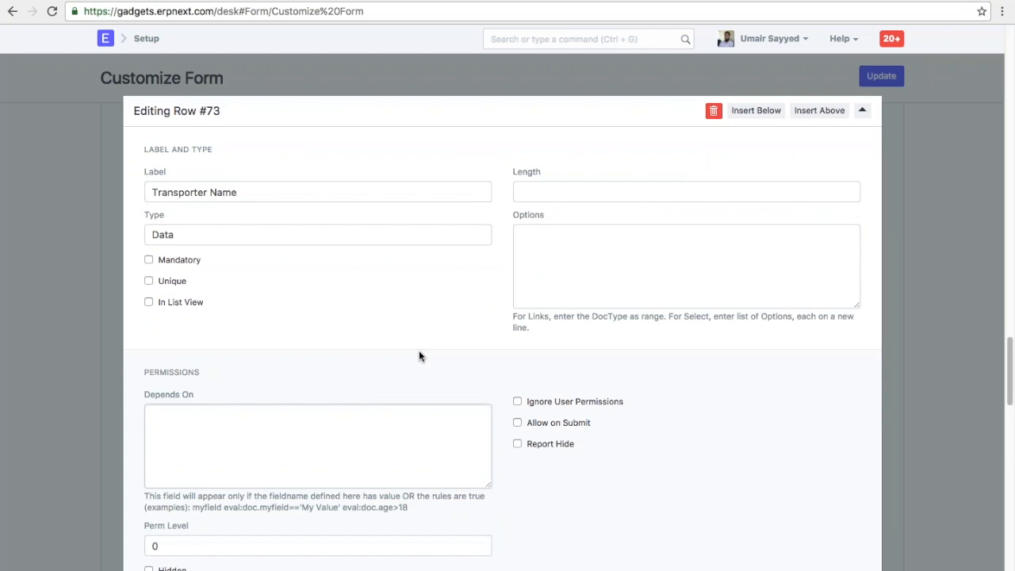
# - Highlight parts of the eval:doc.age>18 example in the Depends On help text
pyautogui.moveTo(410, 511); pyautogui.dragTo(302, 512)
pyautogui.click(323, 516)
pyautogui.moveTo(409, 511); pyautogui.dragTo(343, 511)
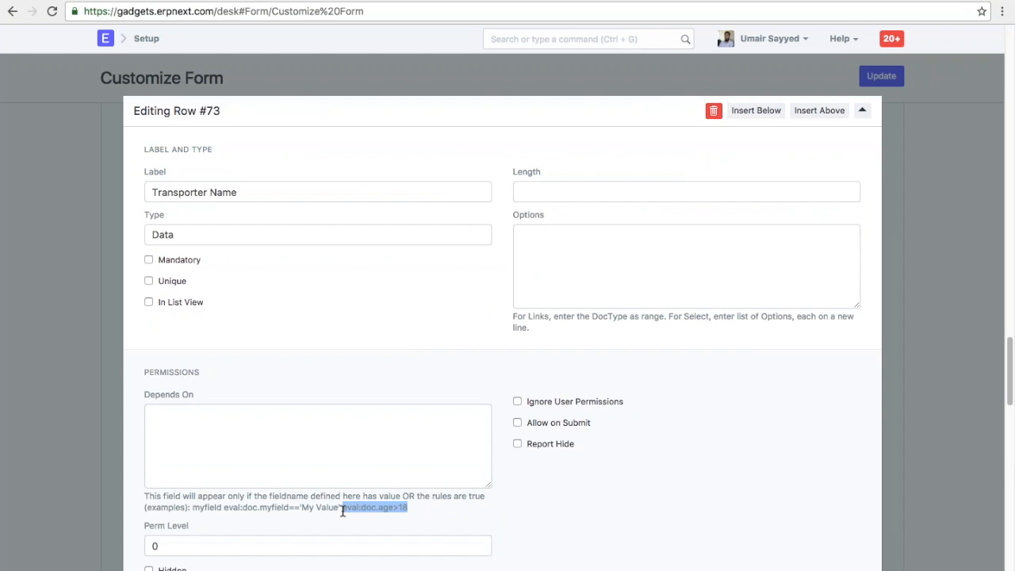
pyautogui.click(343, 511)
pyautogui.doubleClick(385, 508)
pyautogui.doubleClick(402, 507)
pyautogui.click(420, 521)
# - Enter 'eval.' in Depends On, erase it so it stays empty, and close the row 73 editor
pyautogui.click(423, 470)
pyautogui.write('eval.')
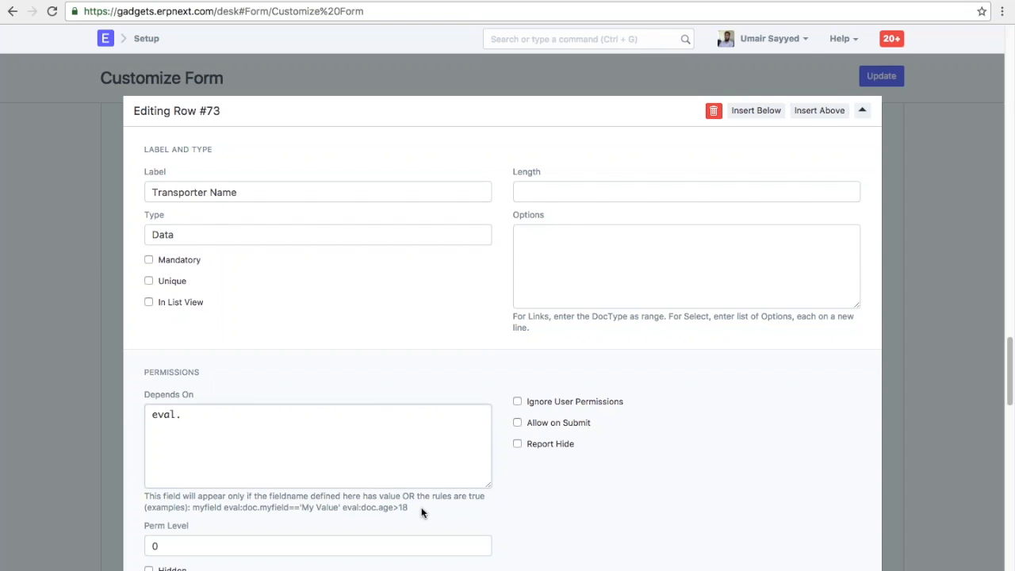
pyautogui.moveTo(408, 507); pyautogui.dragTo(344, 507)
pyautogui.moveTo(233, 419); pyautogui.dragTo(75, 403)
pyautogui.press('BackSpace')
pyautogui.click(912, 267)
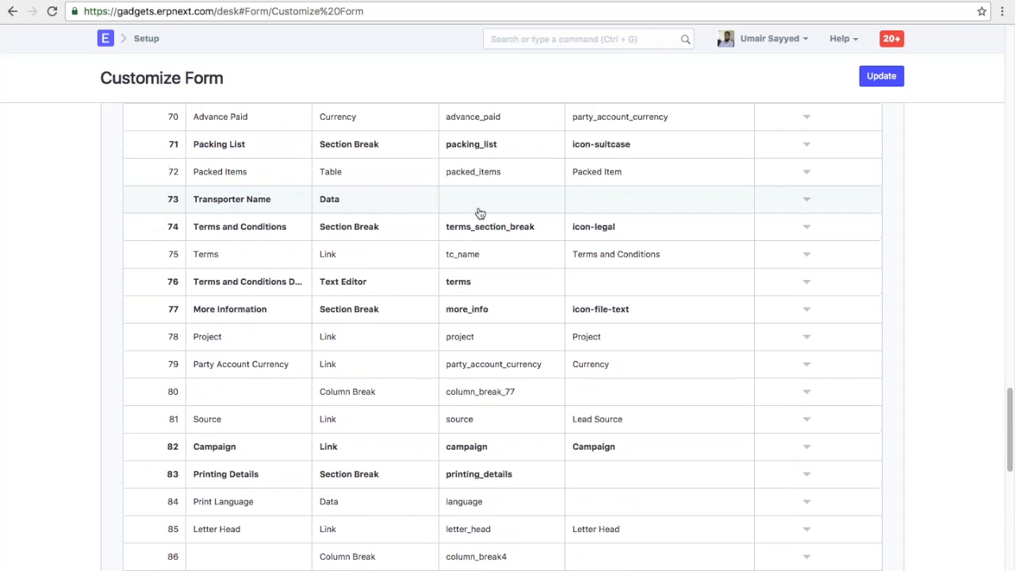
# - Save the Sales Order customization with Update, dismiss 'Sales Order updated', and return to the top
pyautogui.click(881, 75)
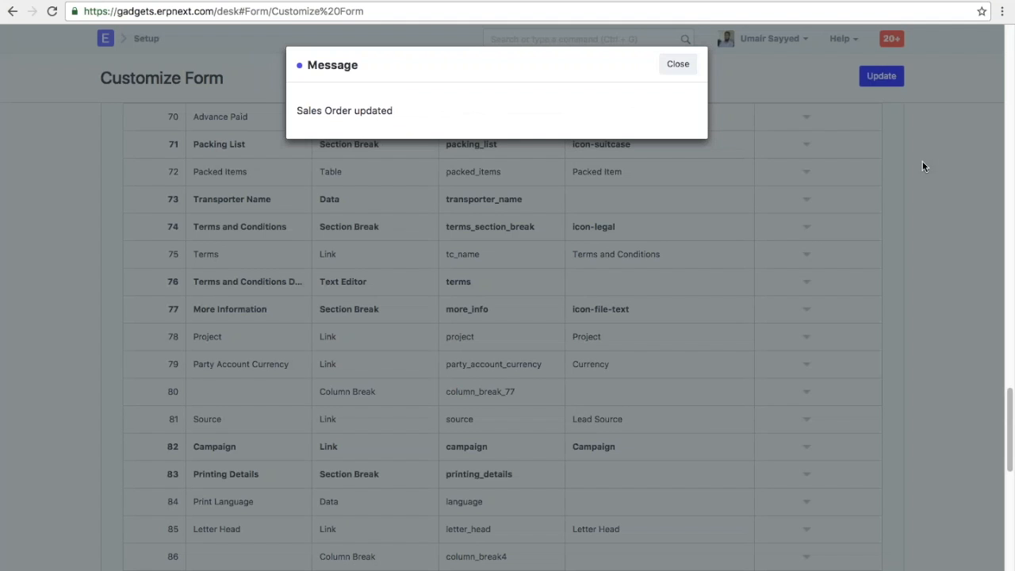
pyautogui.click(678, 63)
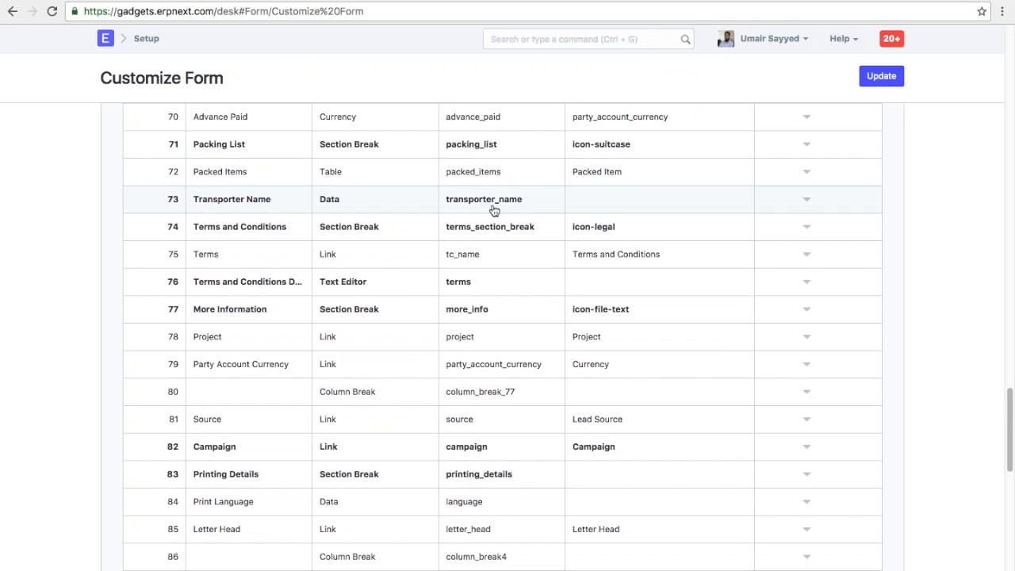
pyautogui.scroll(20, 494, 210)
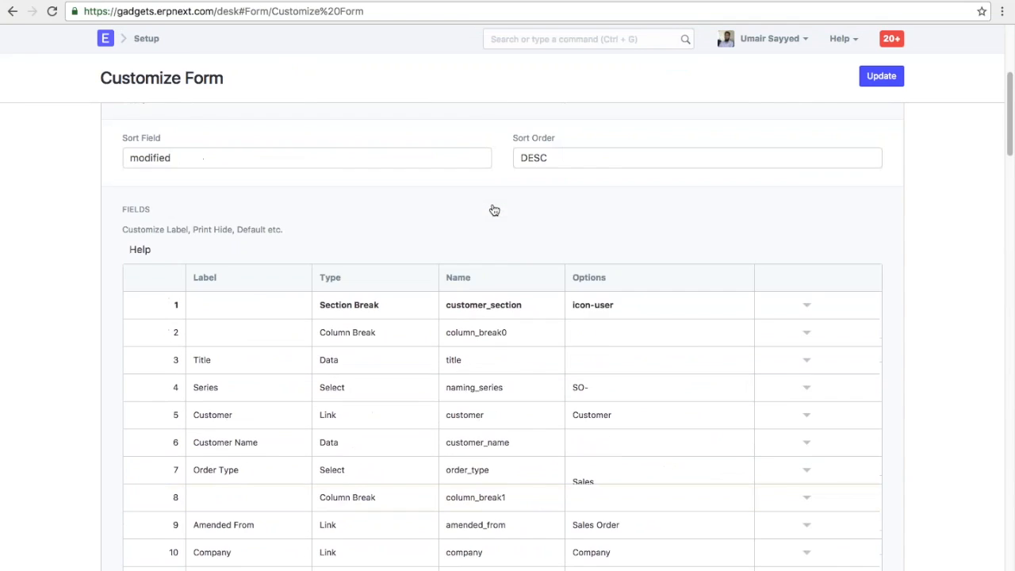
pyautogui.scroll(4, 494, 211)
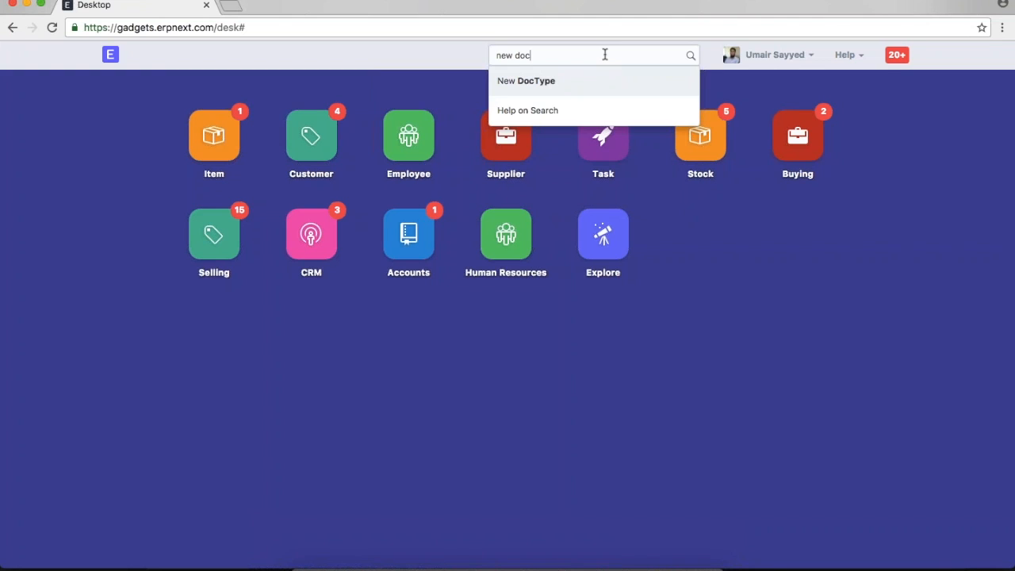
# - Start a new DocType with Module Stock and Document Type Document
pyautogui.press('Return')
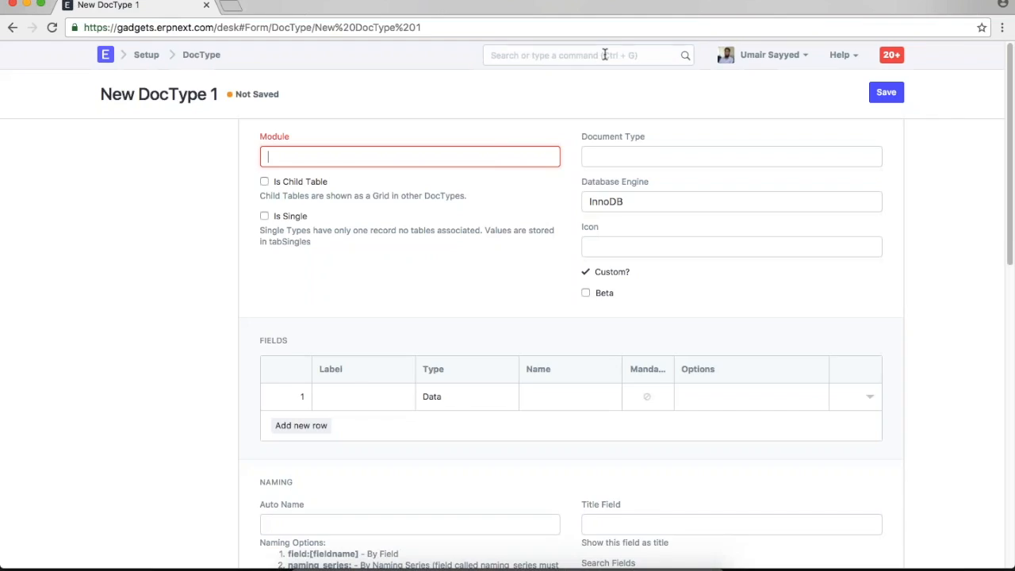
pyautogui.write('stock')
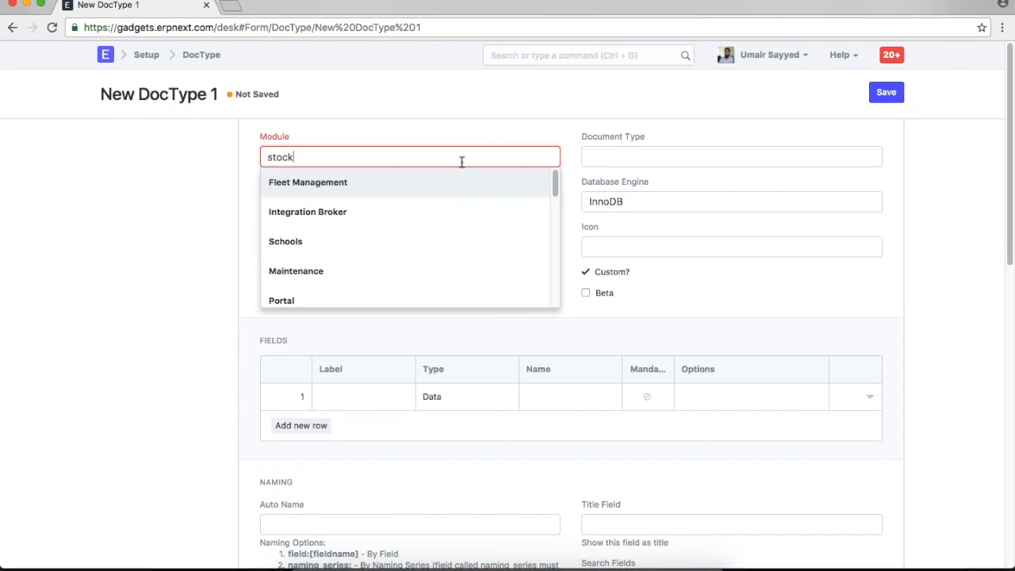
pyautogui.click(344, 184)
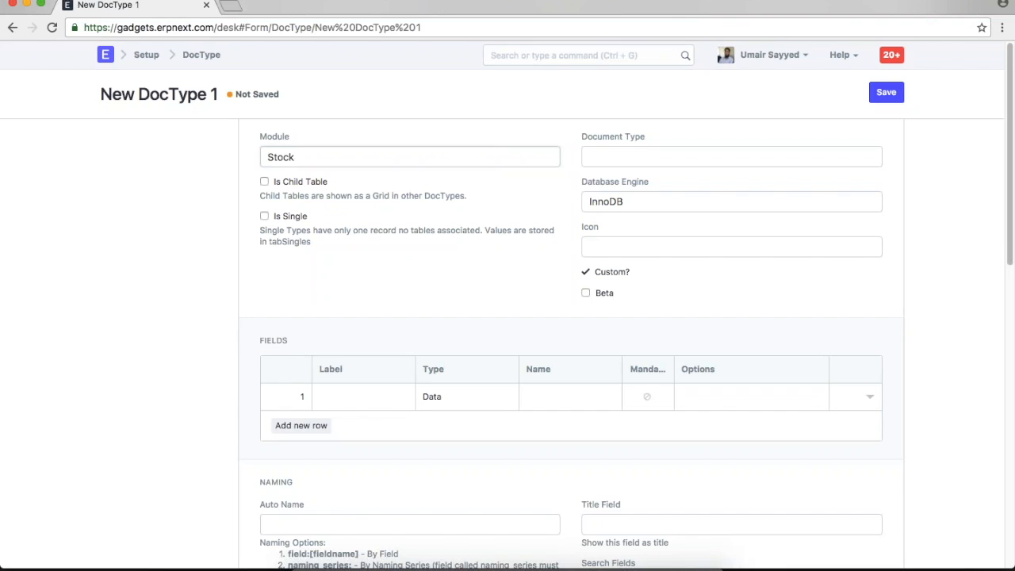
pyautogui.click(632, 159)
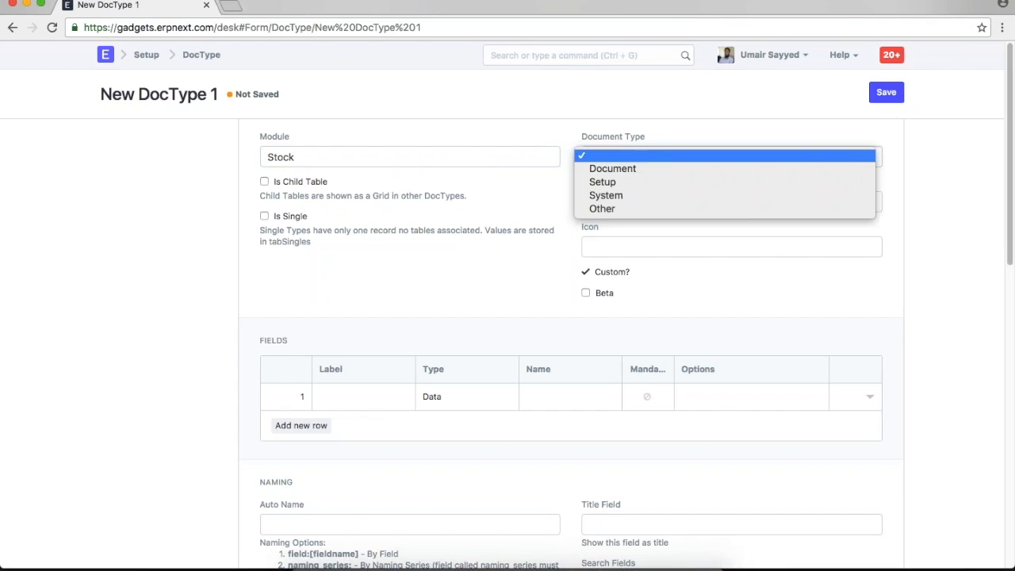
pyautogui.click(633, 165)
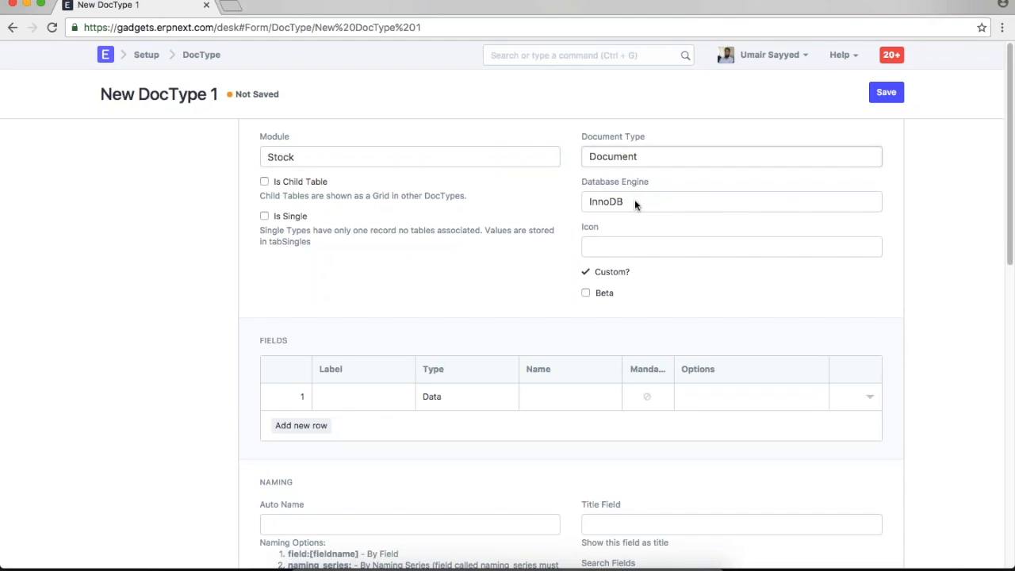
pyautogui.scroll(-2, 638, 219)
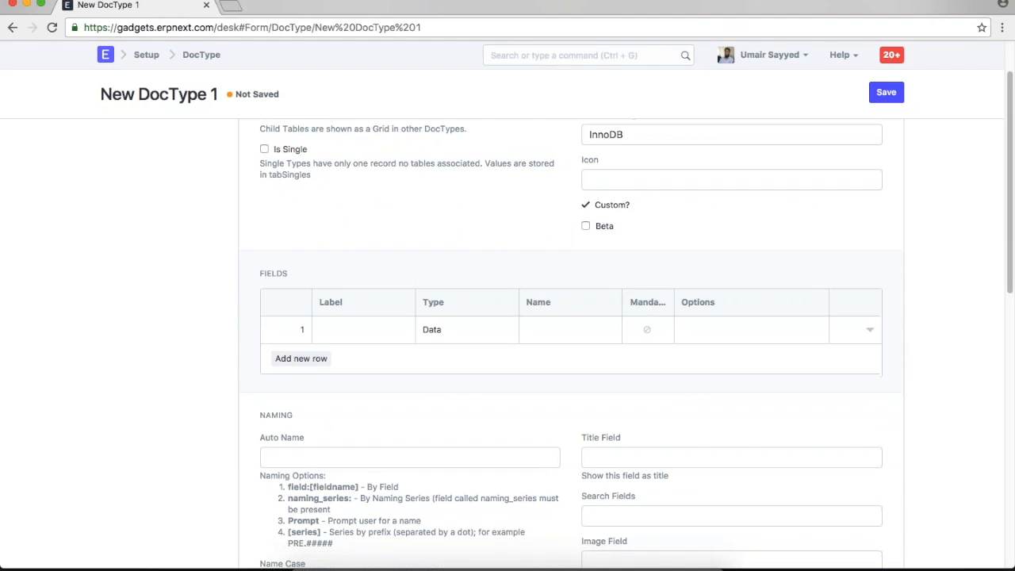
pyautogui.scroll(-2, 650, 250)
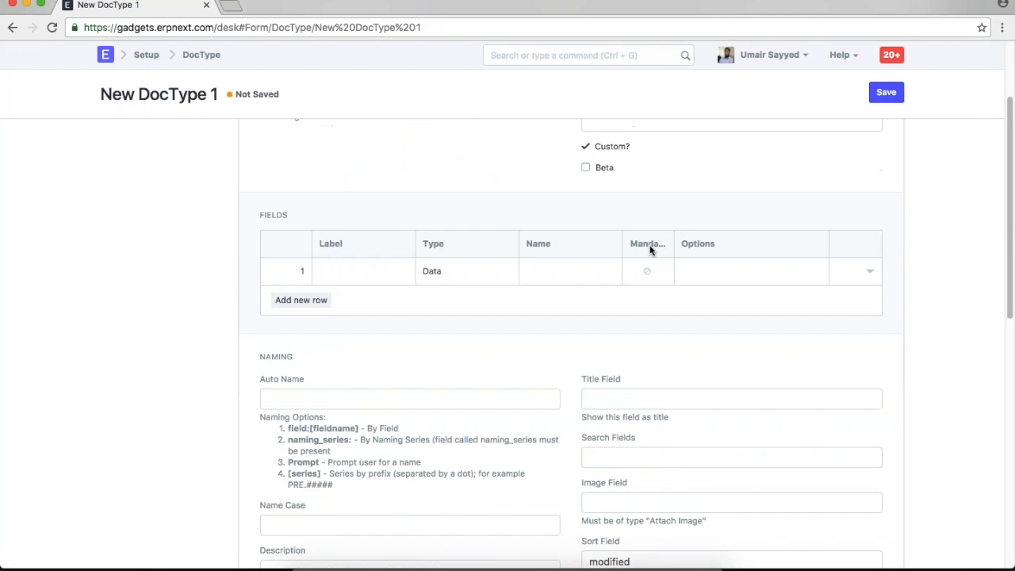
# - Make field row 1 a Select field labelled 'Naming Series'
pyautogui.click(377, 279)
pyautogui.write('Naming Series')
pyautogui.click(456, 271)
pyautogui.press('s')
pyautogui.press('Down')
pyautogui.press('Return')
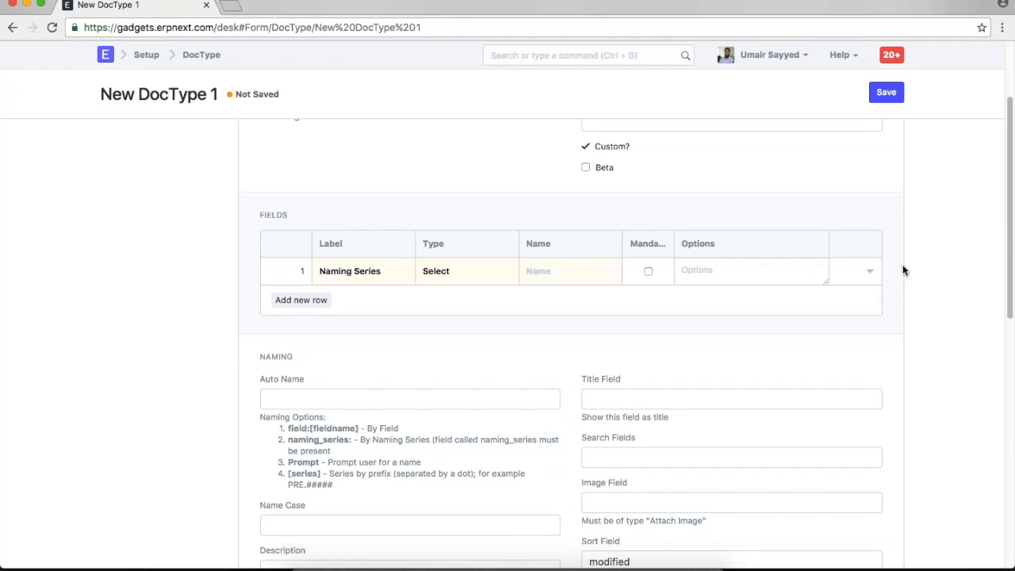
# - Give Naming Series the name naming_series, Options and Default PS-, and make it mandatory
pyautogui.click(871, 271)
pyautogui.click(449, 380)
pyautogui.write('select')
pyautogui.moveTo(550, 378); pyautogui.dragTo(236, 380)
pyautogui.write('naming_series')
pyautogui.click(664, 464)
pyautogui.hotkey('shift', 'Tab')
pyautogui.write('PS')
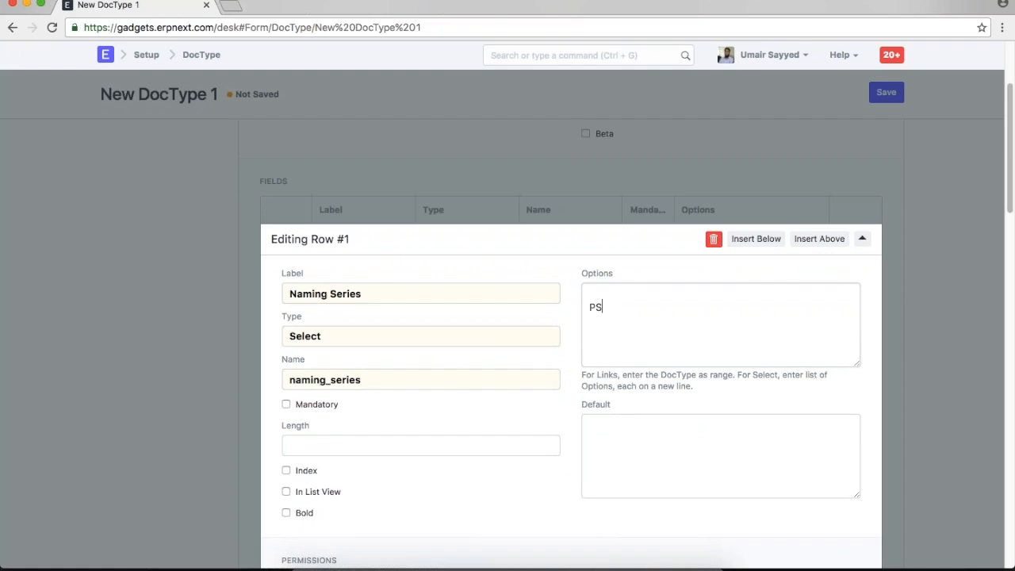
pyautogui.write('-')
pyautogui.press('Tab')
pyautogui.write('PS-')
pyautogui.click(324, 408)
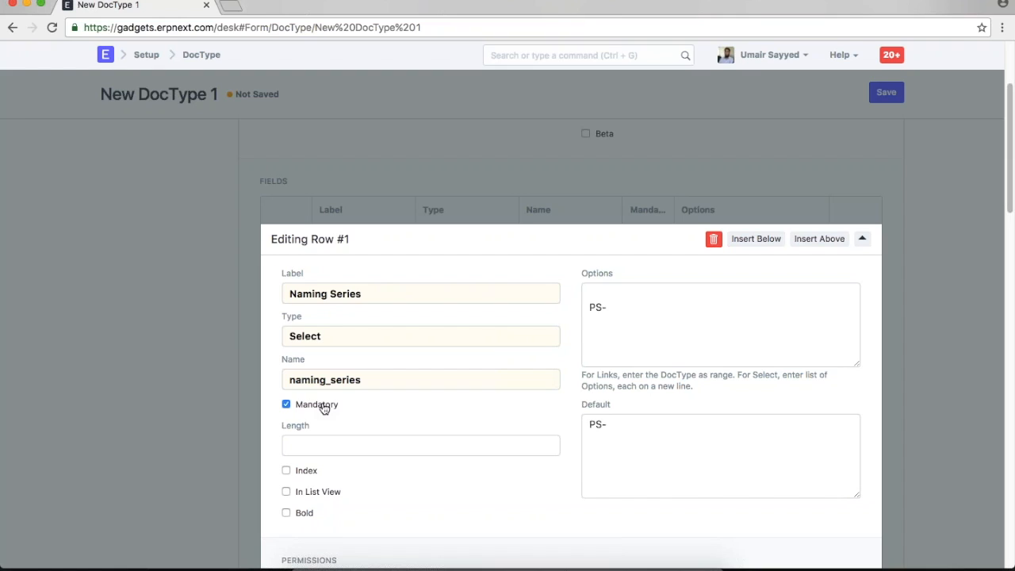
# - Insert an empty second field row below Naming Series
pyautogui.scroll(-5, 323, 407)
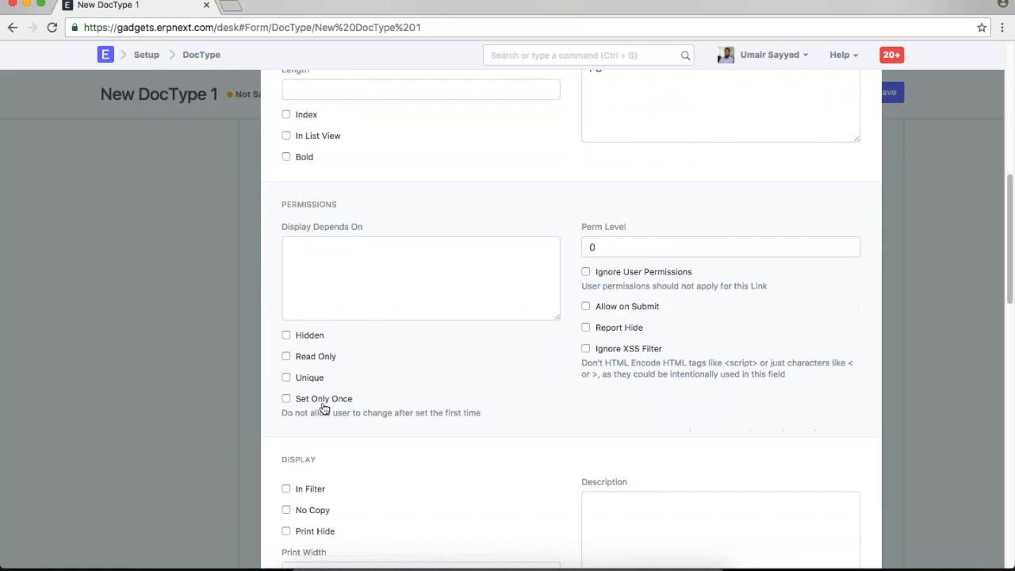
pyautogui.scroll(-3, 324, 408)
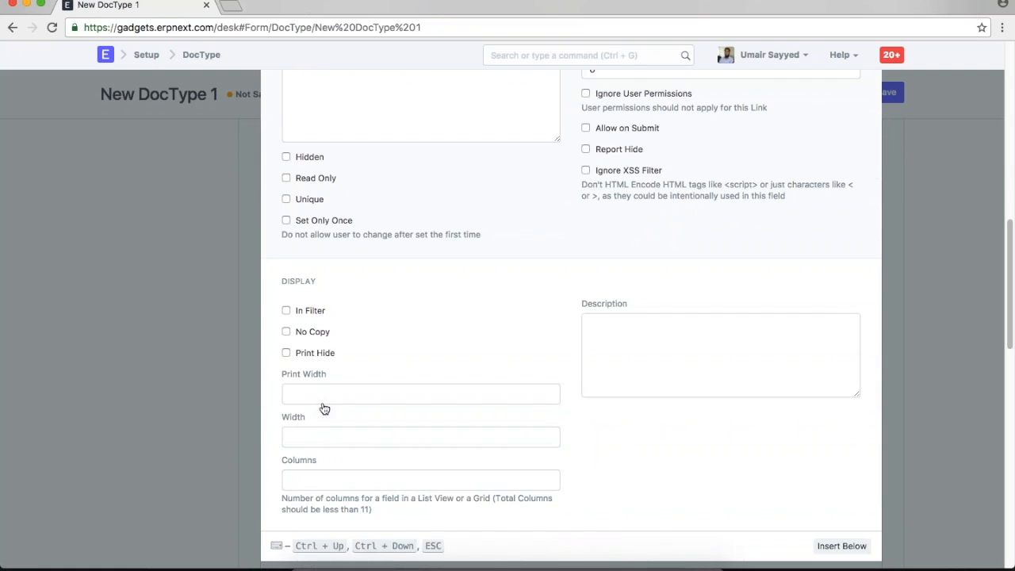
pyautogui.scroll(8, 324, 408)
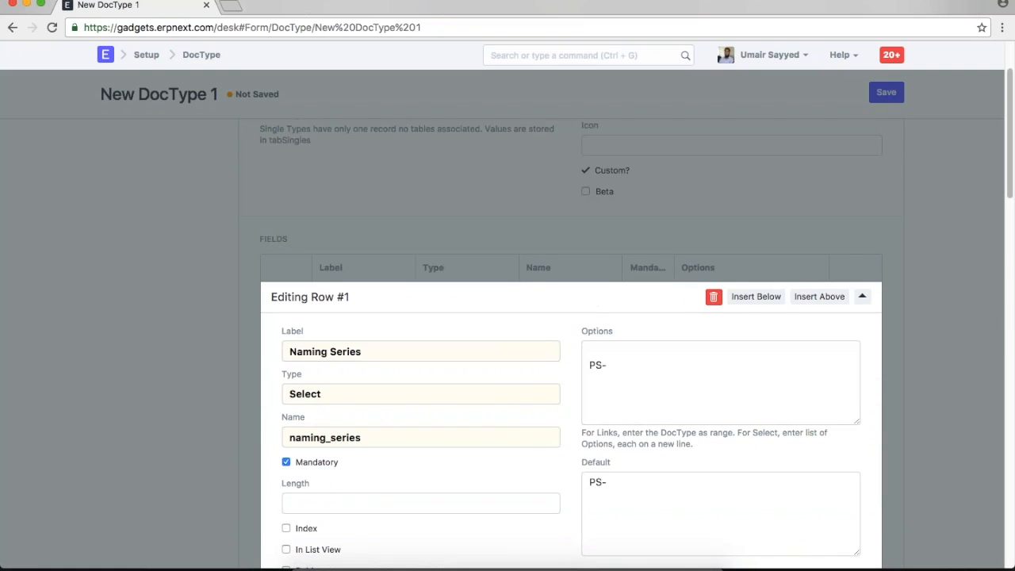
pyautogui.click(755, 296)
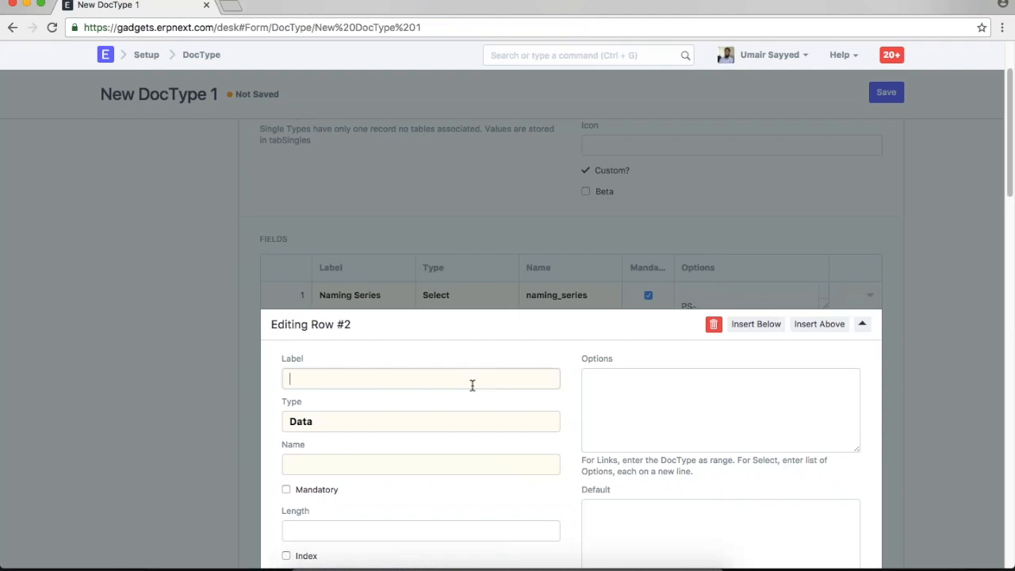
# - Make row 2 'Customer', a read-only Link field pointing to Customer
pyautogui.write('Customer')
pyautogui.click(456, 423)
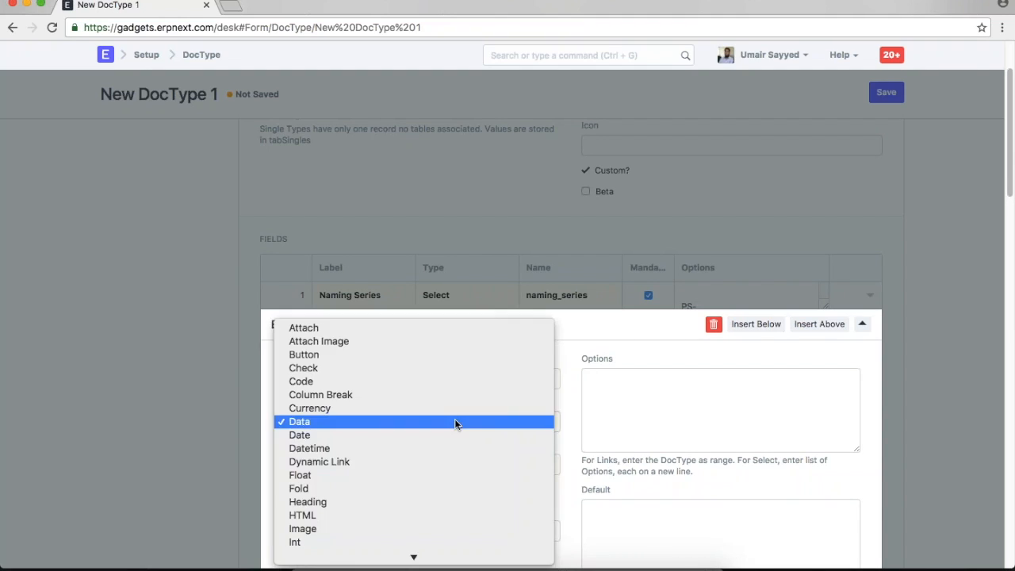
pyautogui.press('l')
pyautogui.press('Return')
pyautogui.click(594, 381)
pyautogui.write('Customer')
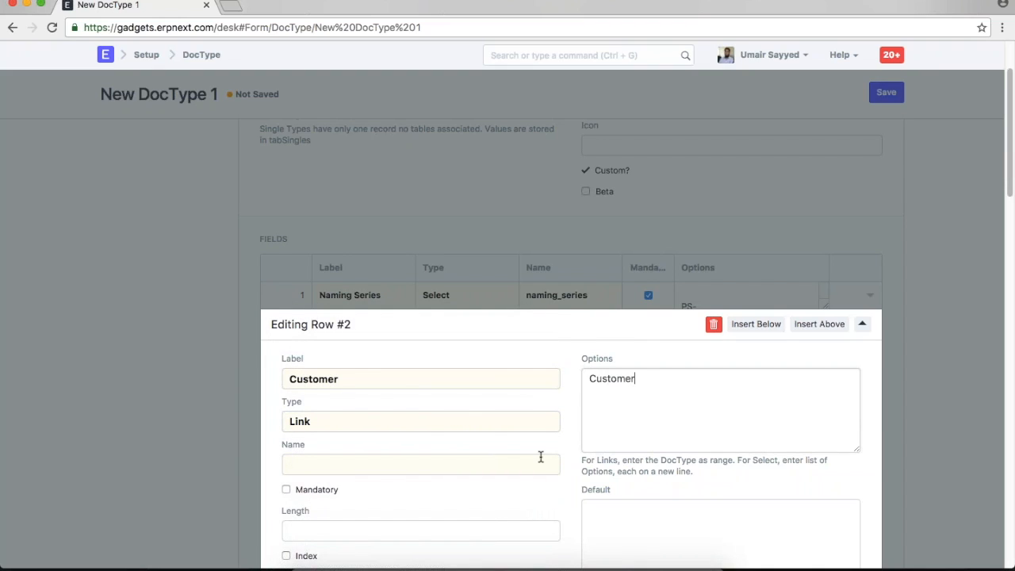
pyautogui.scroll(-5, 540, 458)
pyautogui.scroll(-3, 540, 458)
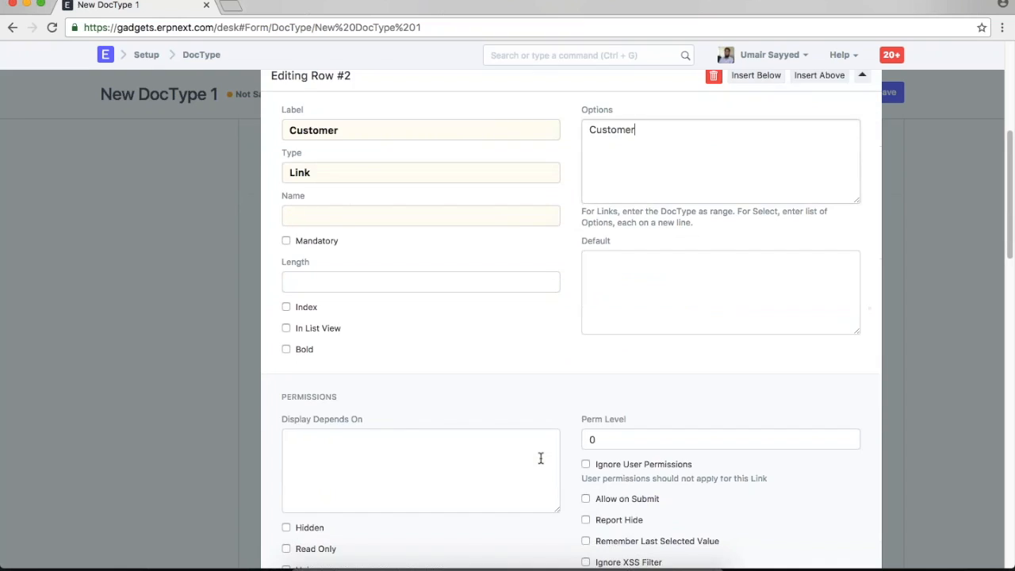
pyautogui.click(295, 486)
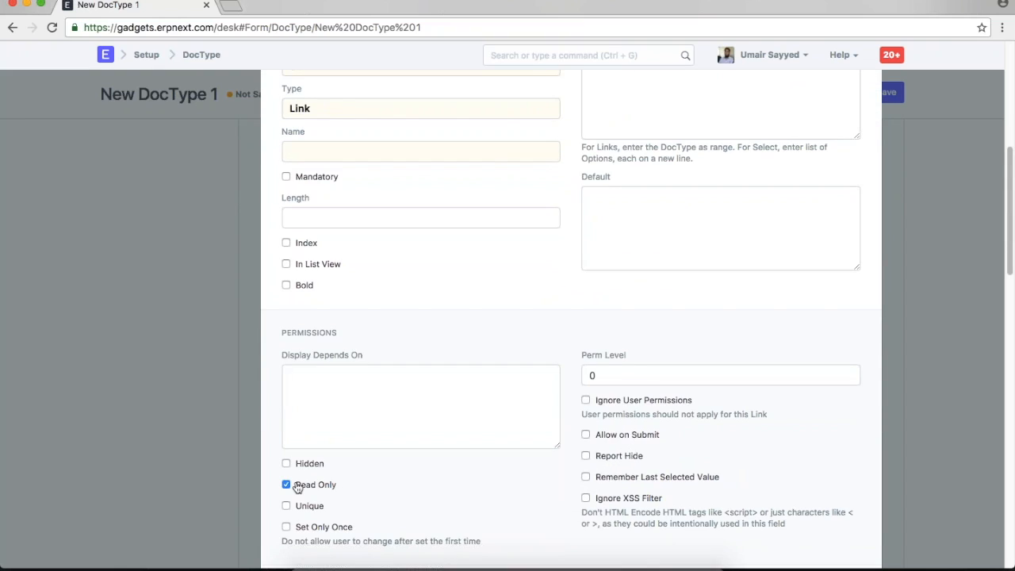
pyautogui.scroll(3, 297, 487)
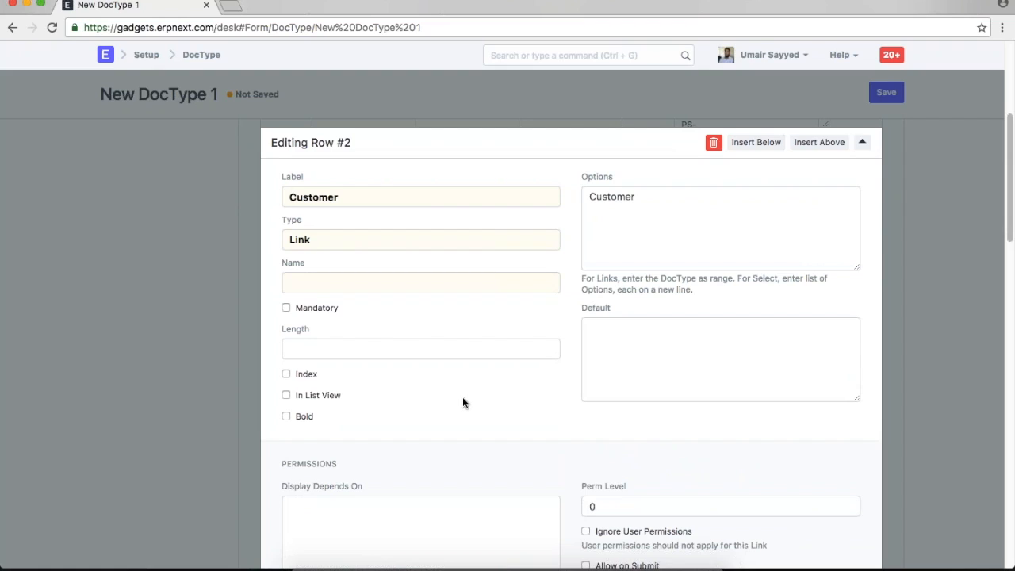
# - Add row 3 'Customer Name', a read-only Data field named customer_name
pyautogui.click(749, 144)
pyautogui.write('Customer Name')
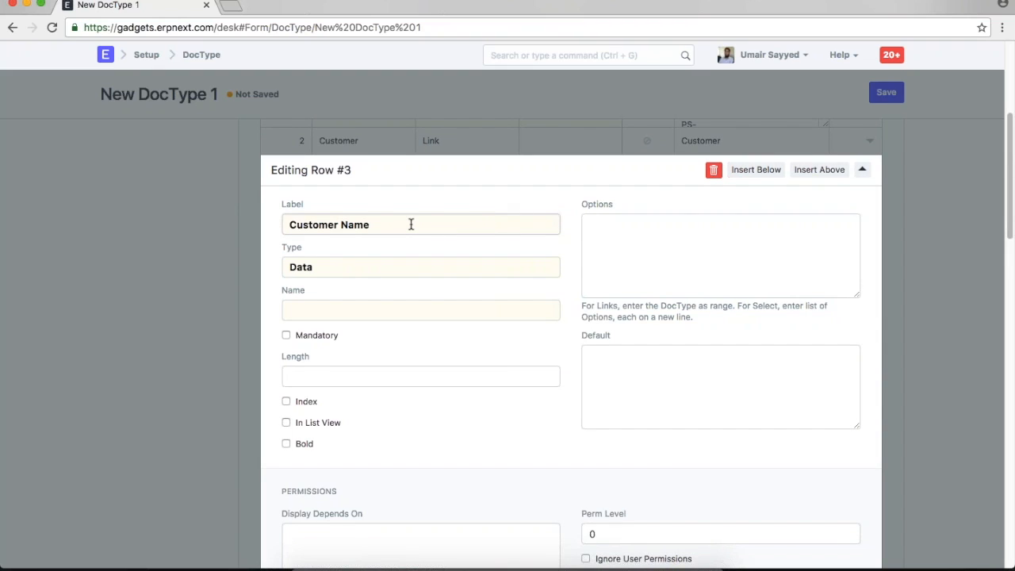
pyautogui.click(398, 268)
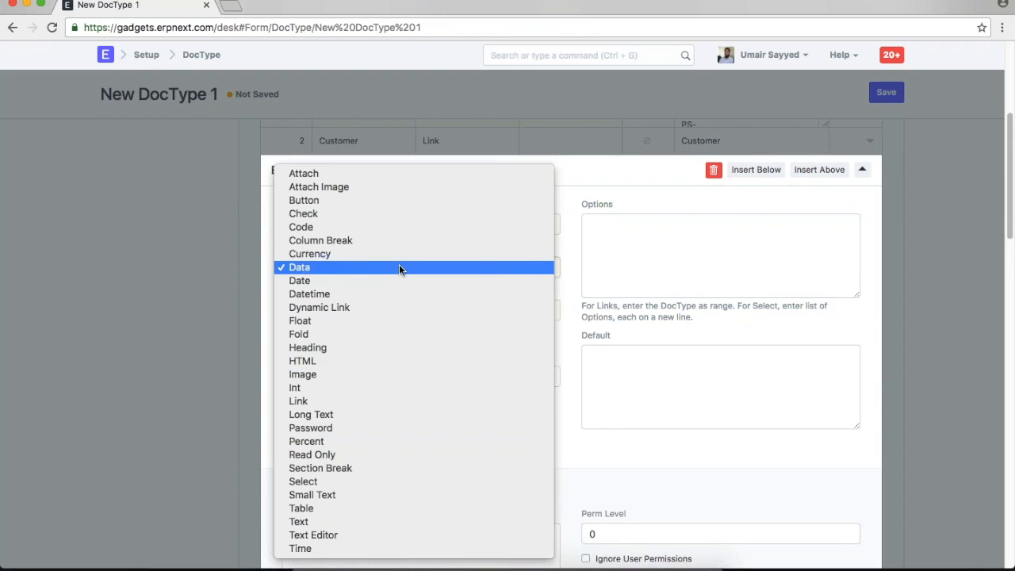
pyautogui.click(399, 267)
pyautogui.click(383, 313)
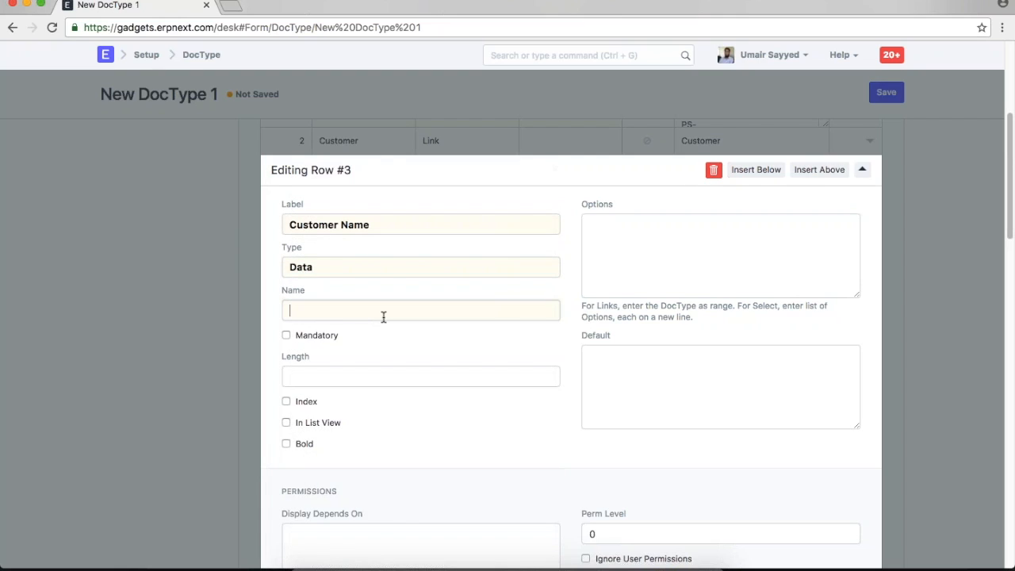
pyautogui.write('customer_name')
pyautogui.scroll(-5, 571, 317)
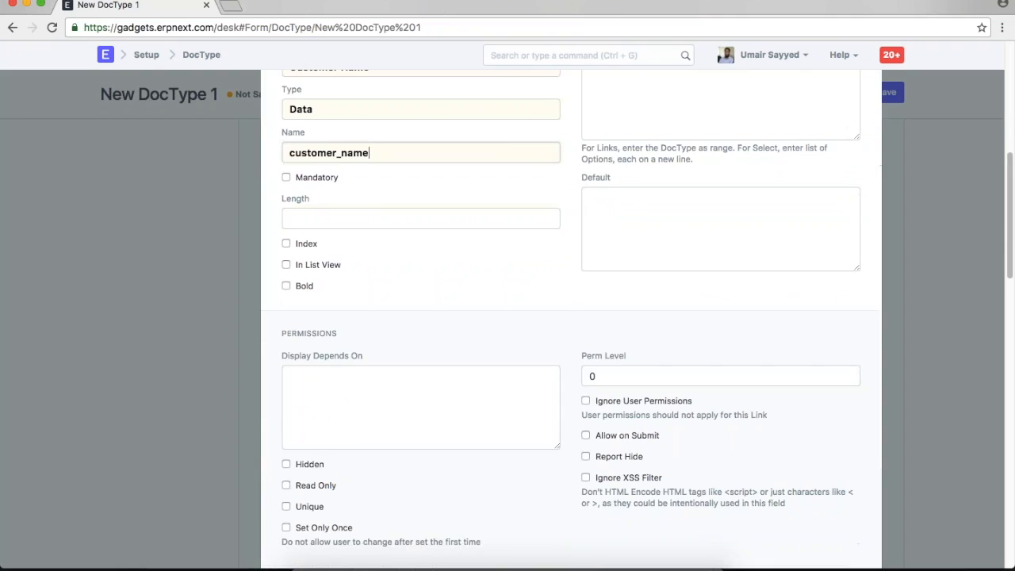
pyautogui.click(286, 403)
pyautogui.scroll(3, 455, 426)
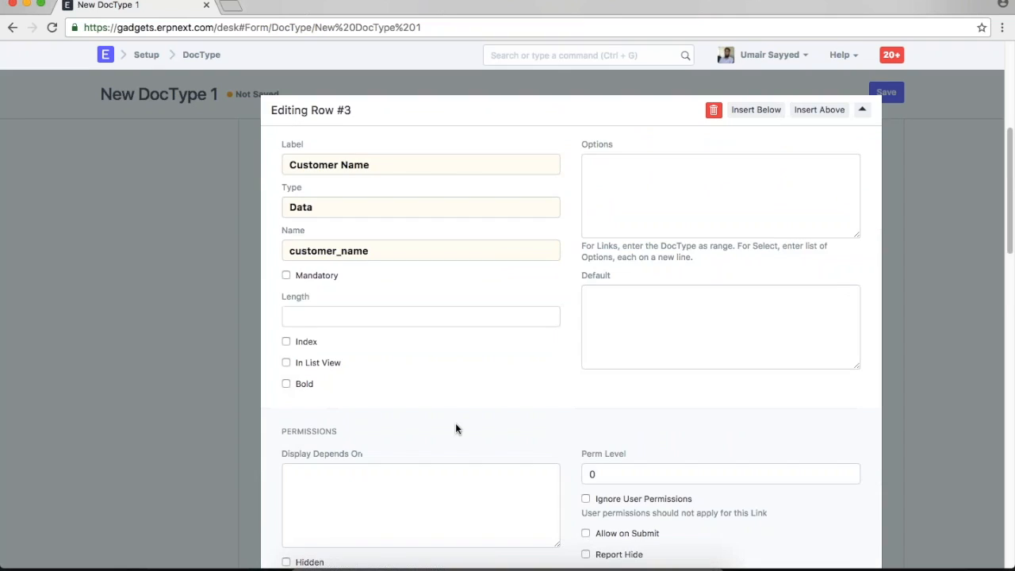
pyautogui.click(895, 391)
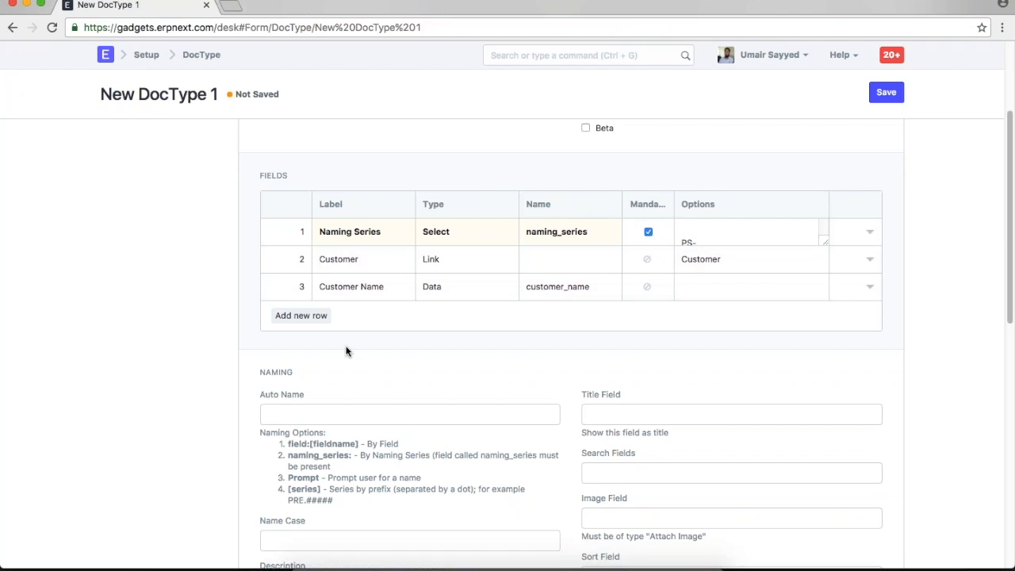
# - Add a Column Break as field row 4
pyautogui.click(304, 319)
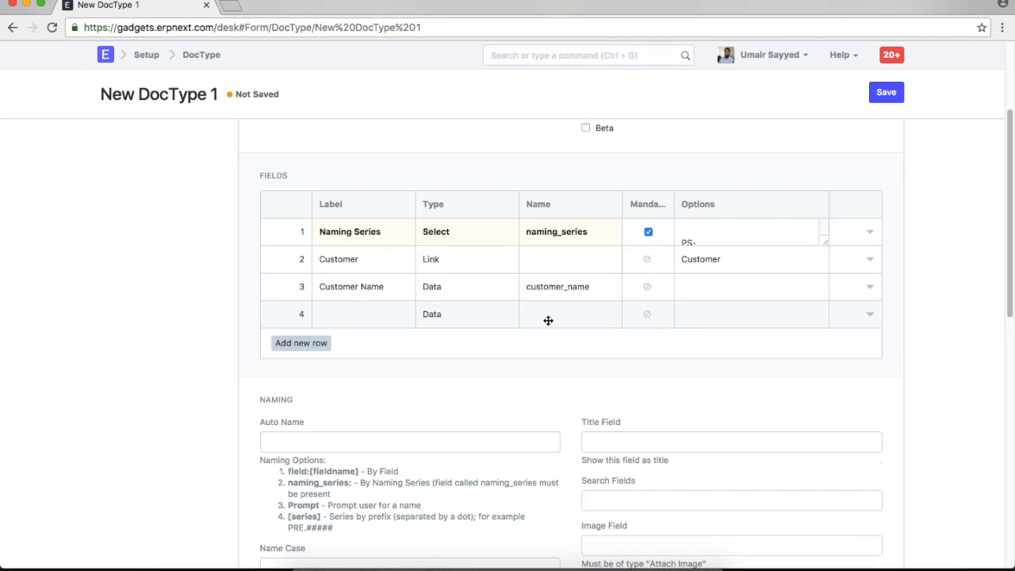
pyautogui.click(473, 316)
pyautogui.click(474, 316)
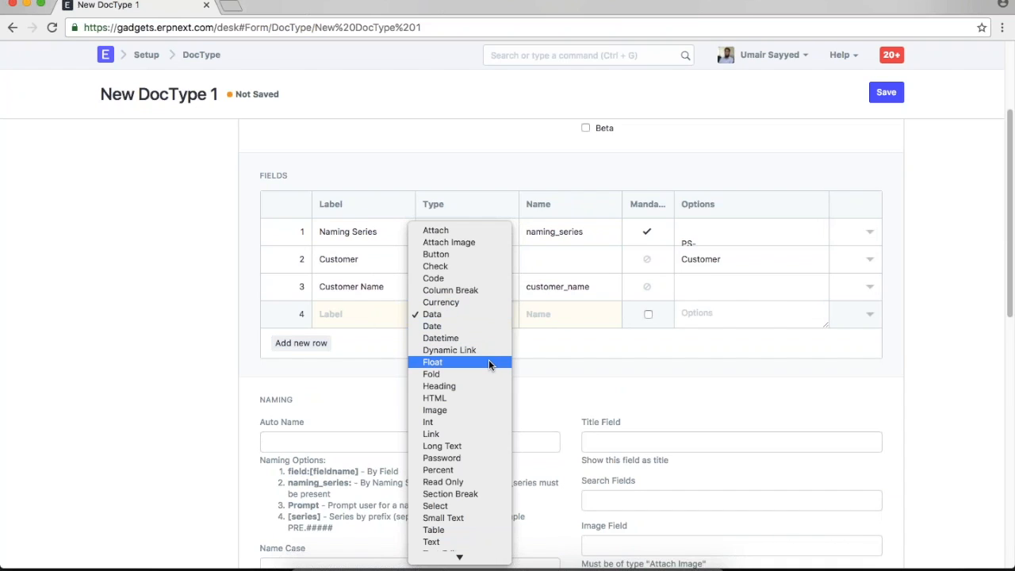
pyautogui.click(552, 386)
pyautogui.scroll(3, 552, 385)
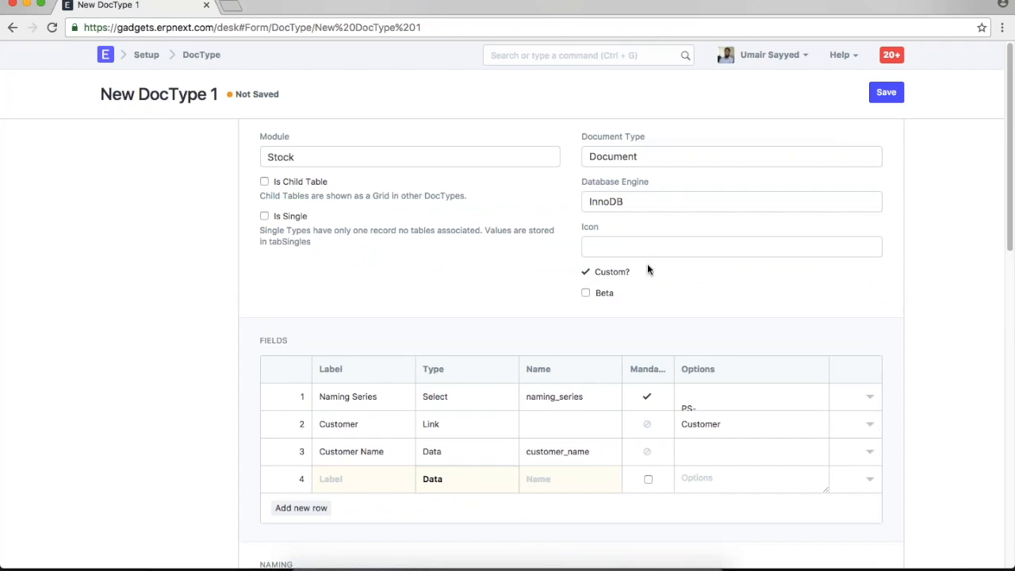
pyautogui.click(468, 479)
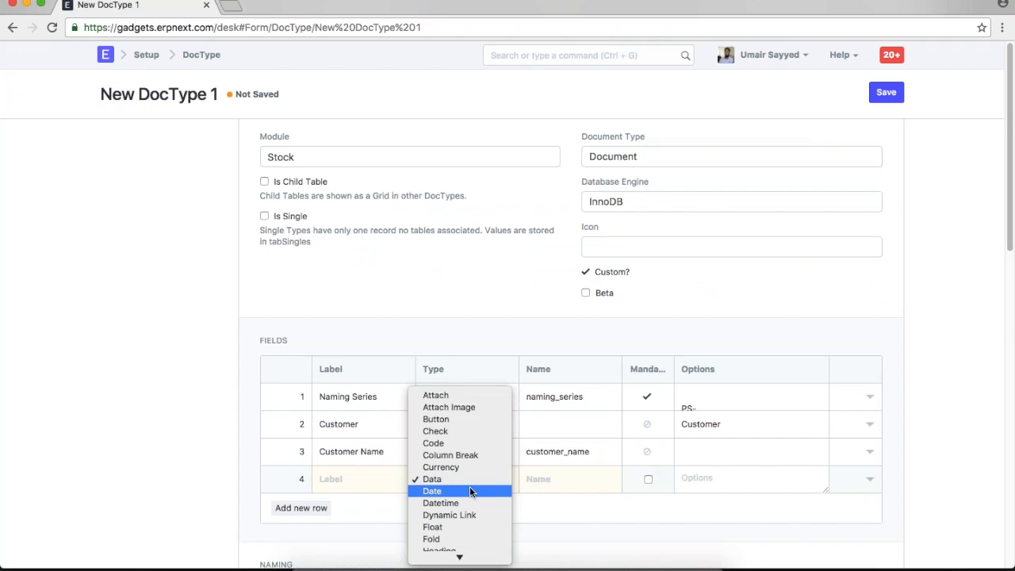
pyautogui.click(477, 458)
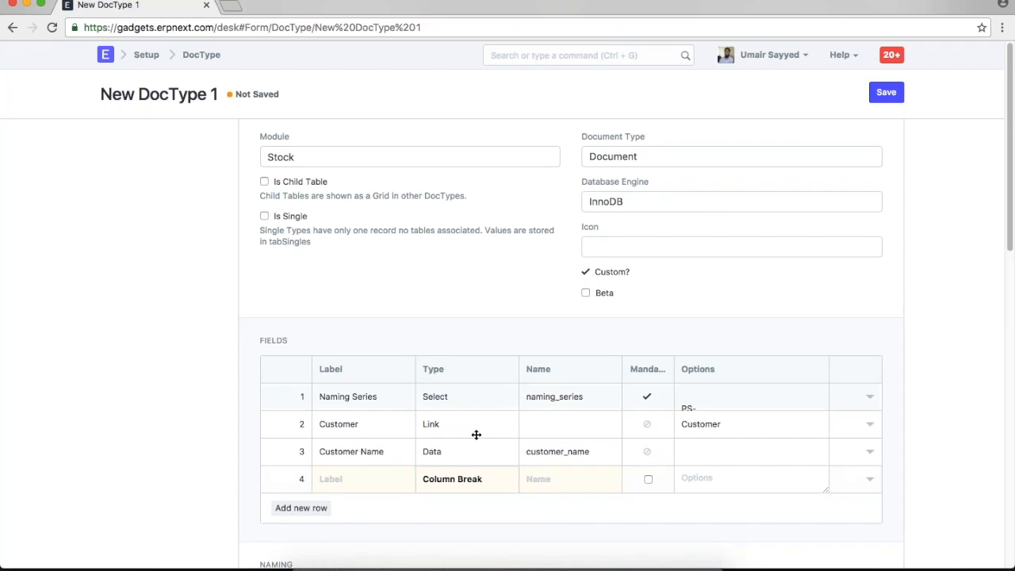
# - Add row 5 'Posting Date' as a Date field with default Today
pyautogui.click(301, 508)
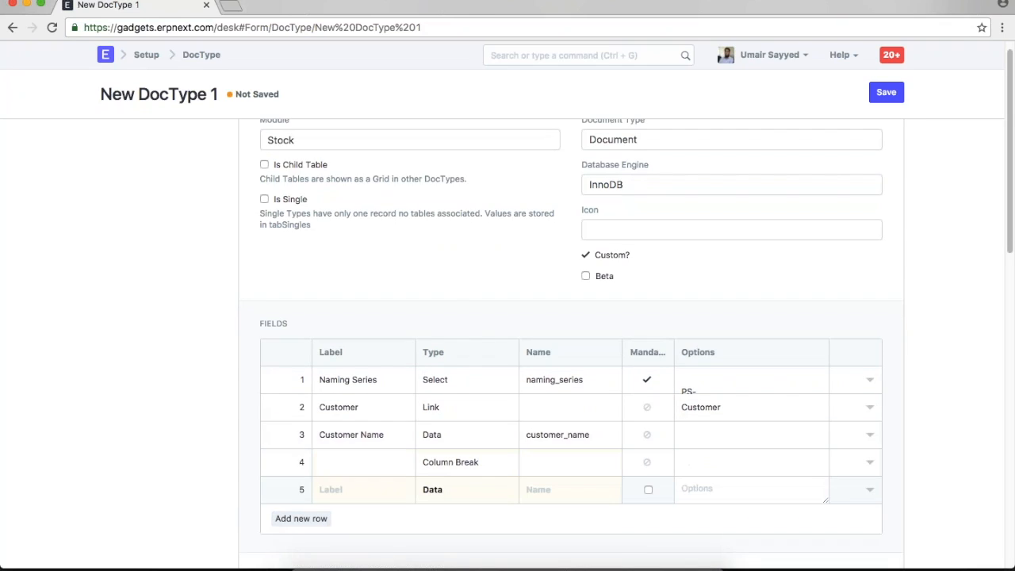
pyautogui.write('Posting Date')
pyautogui.click(438, 487)
pyautogui.click(434, 502)
pyautogui.click(869, 489)
pyautogui.click(655, 425)
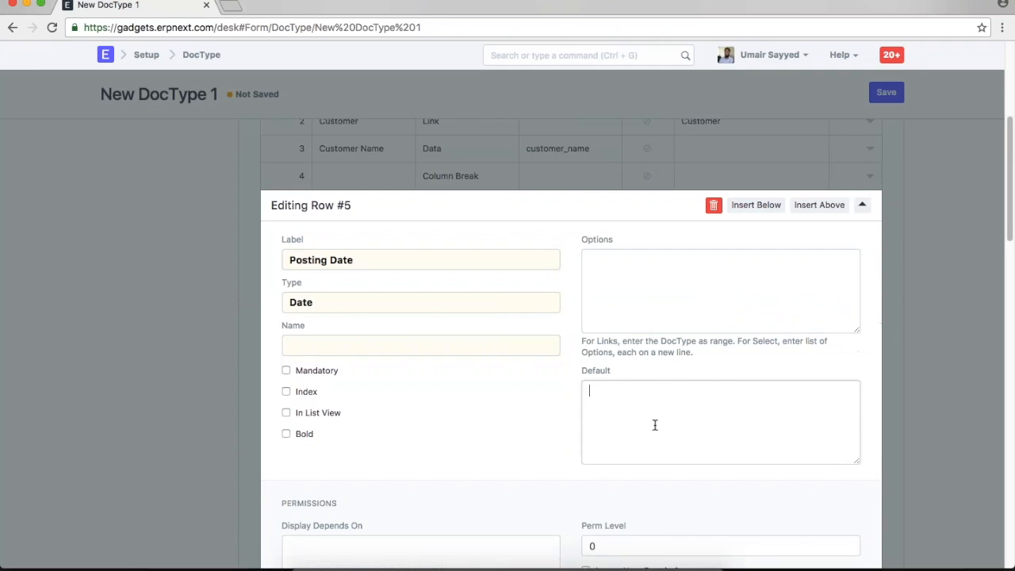
pyautogui.write('Today')
pyautogui.click(895, 413)
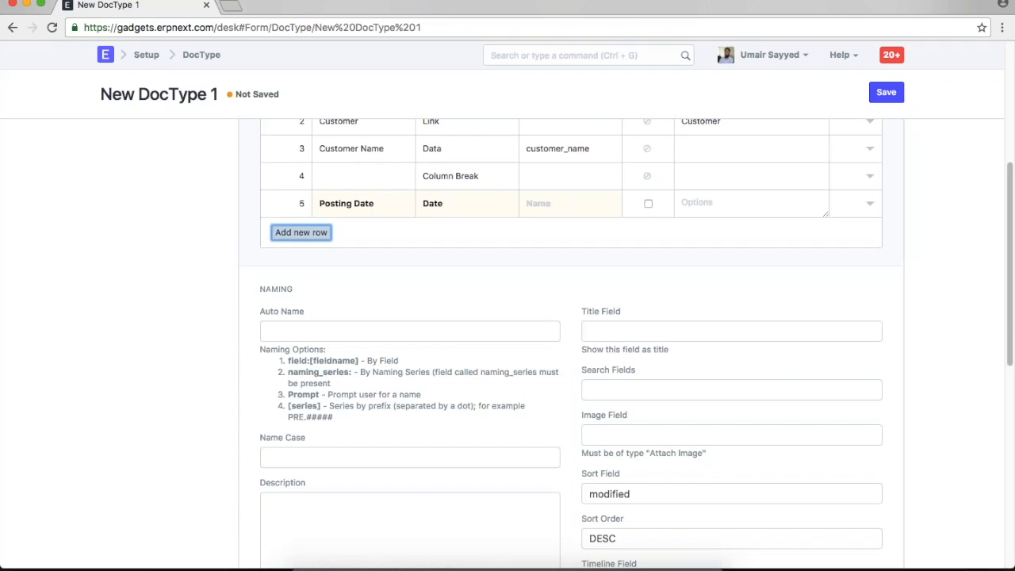
# - Add row 6 'Created By' as a Link field with User entered, then save the DocType
pyautogui.click(300, 259)
pyautogui.click(346, 236)
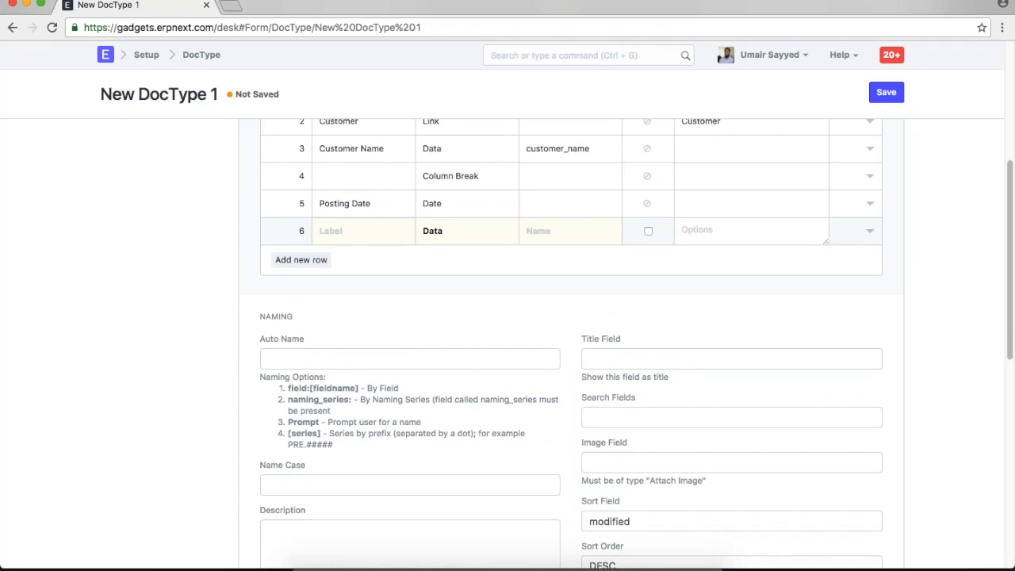
pyautogui.write('Created BY')
pyautogui.press('BackSpace')
pyautogui.press('BackSpace')
pyautogui.write('By')
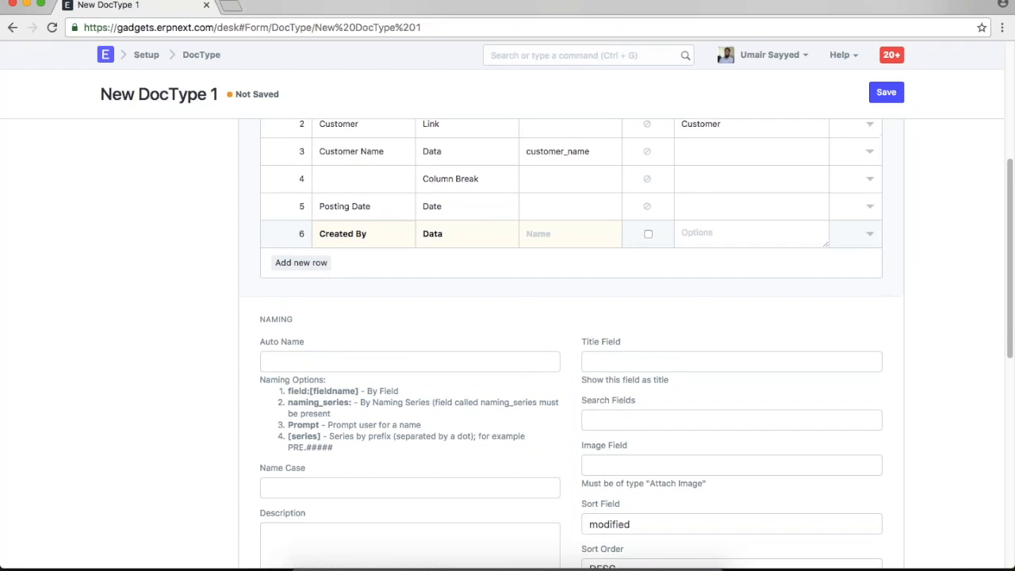
pyautogui.scroll(2, 477, 308)
pyautogui.click(478, 309)
pyautogui.press('u')
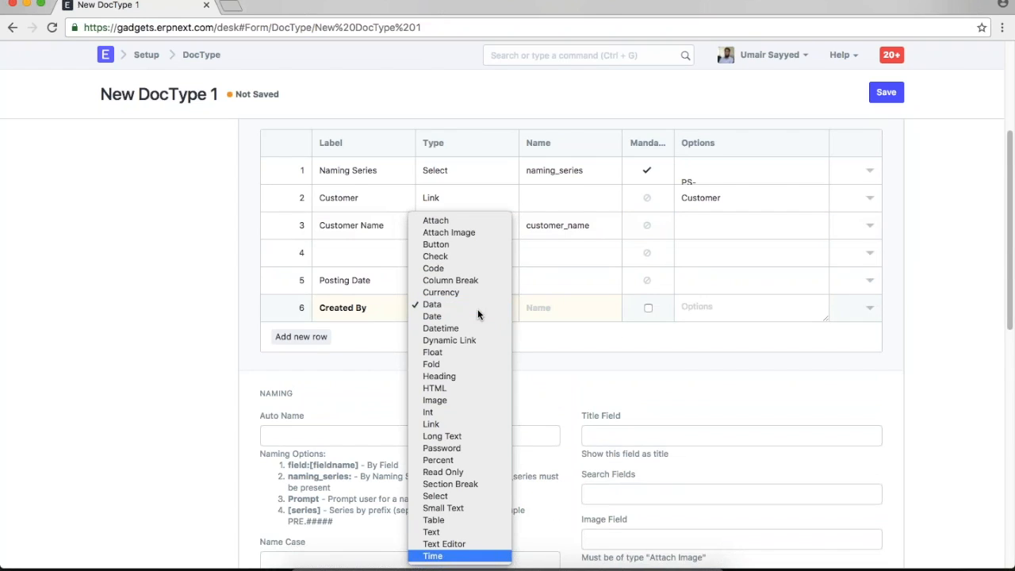
pyautogui.press('l')
pyautogui.press('Return')
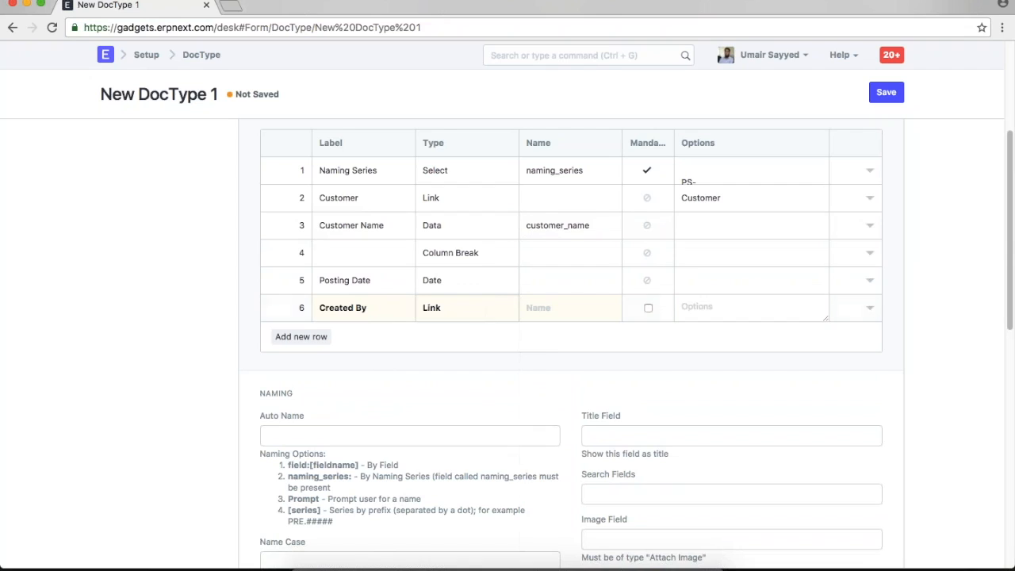
pyautogui.click(572, 307)
pyautogui.write('User')
pyautogui.click(716, 310)
pyautogui.scroll(-1, 715, 311)
pyautogui.click(891, 94)
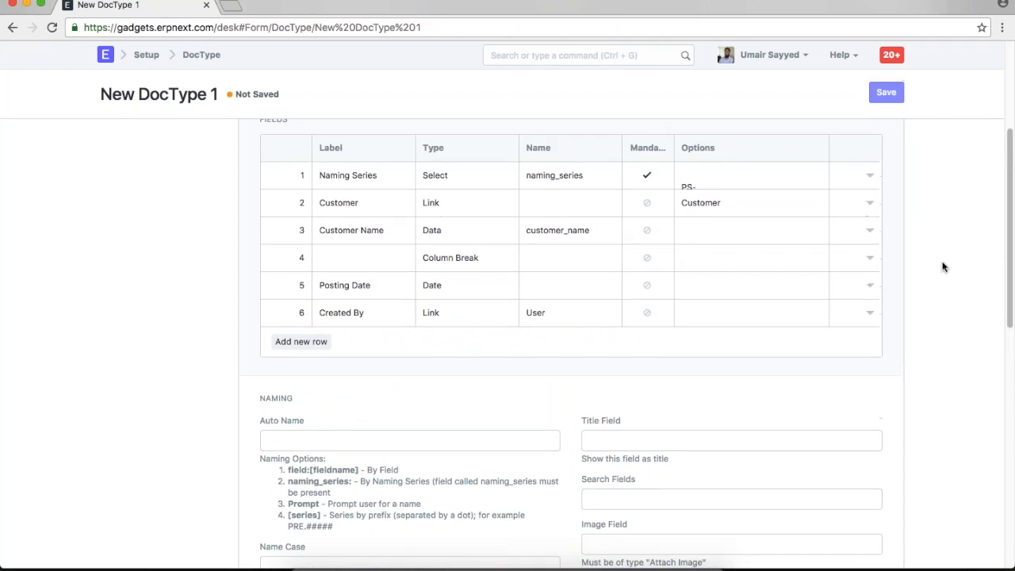
# - Try creating the DocType as 'Picking Slip' and dismiss the missing-options error
pyautogui.write('Pi')
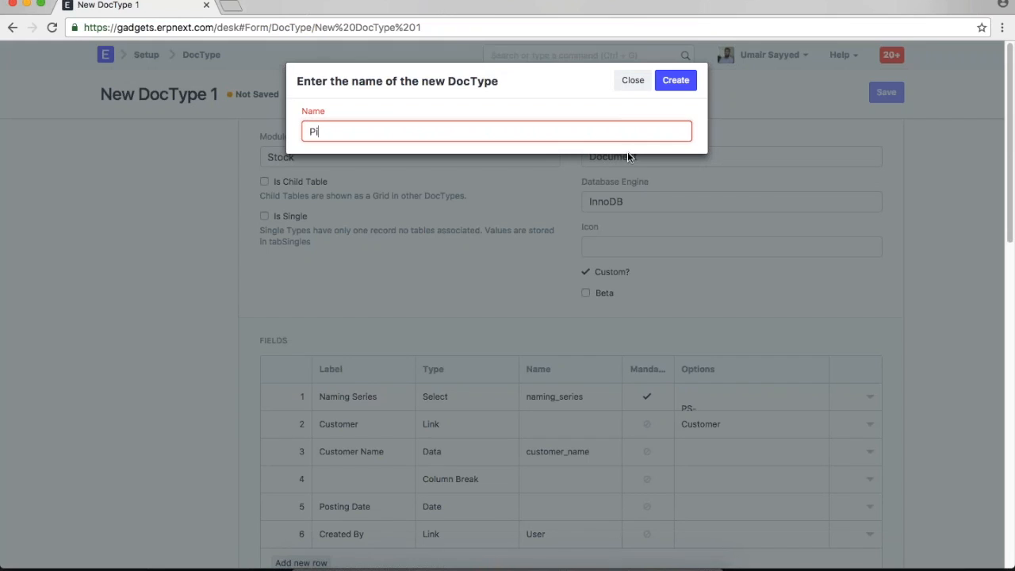
pyautogui.write('cking Slip')
pyautogui.click(676, 86)
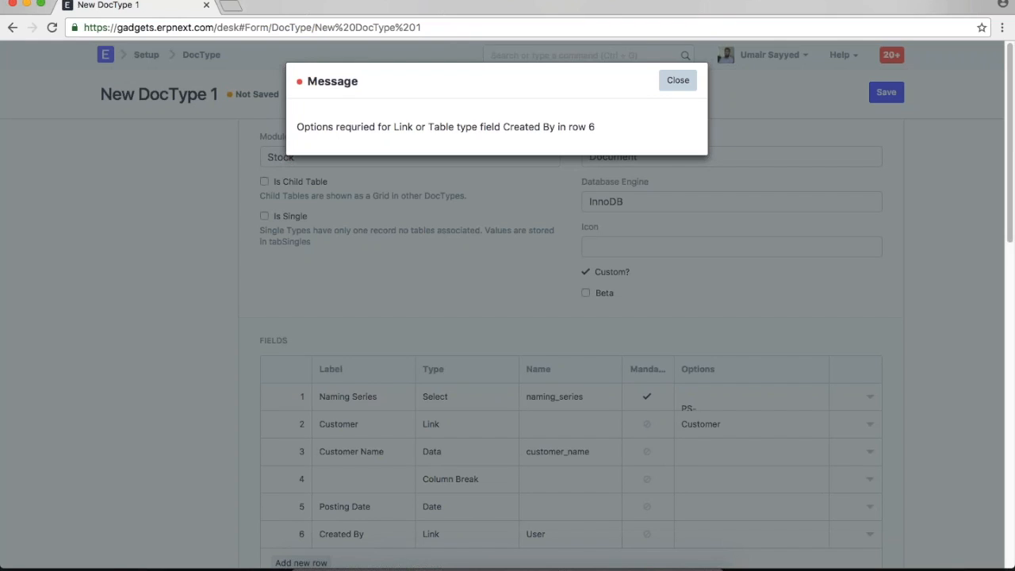
pyautogui.click(678, 80)
# - Set row 6 Created By Options to User, retry the save, and dismiss the permission-row message
pyautogui.scroll(-5, 861, 369)
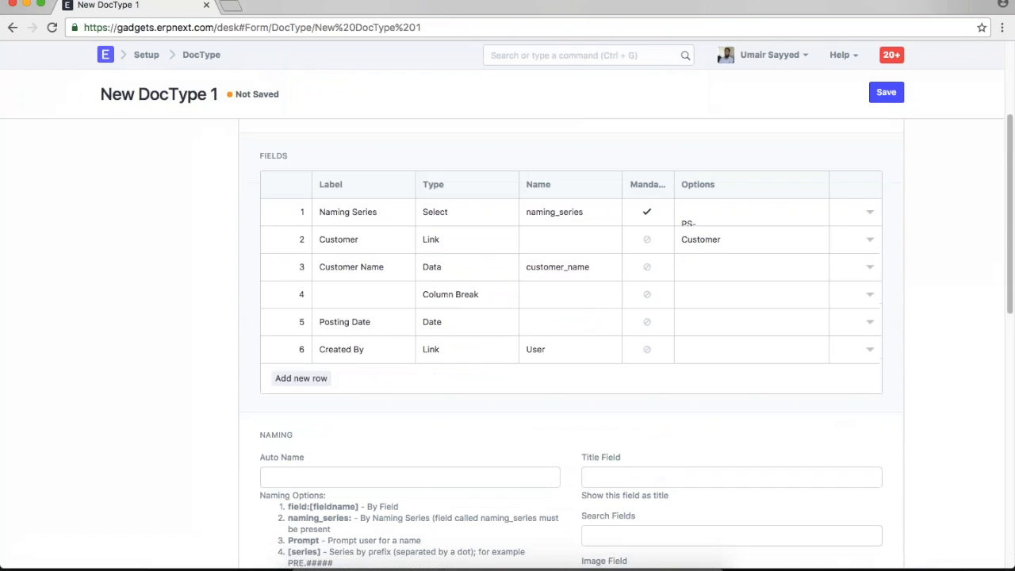
pyautogui.click(868, 351)
pyautogui.click(712, 460)
pyautogui.write('User')
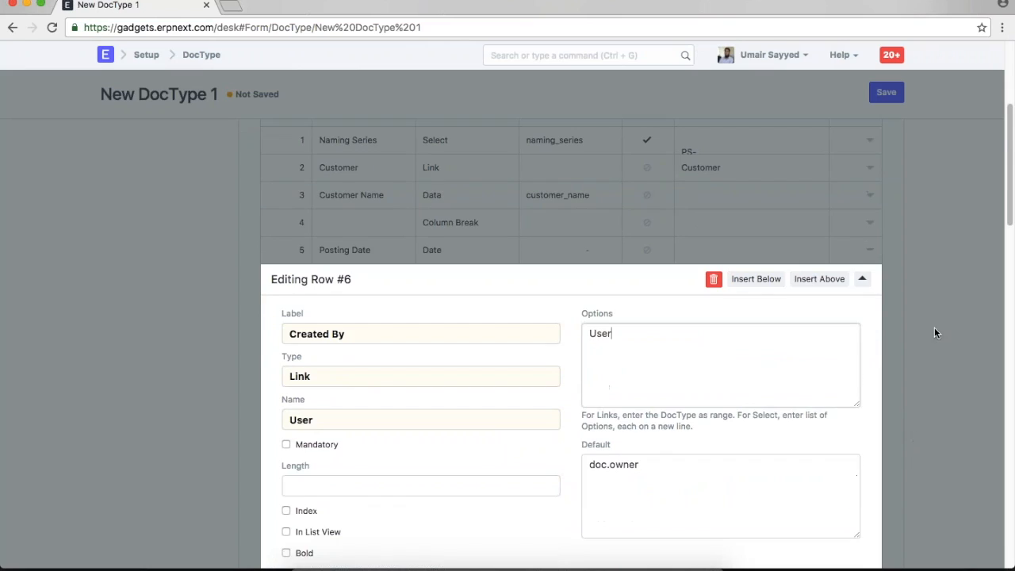
pyautogui.click(934, 327)
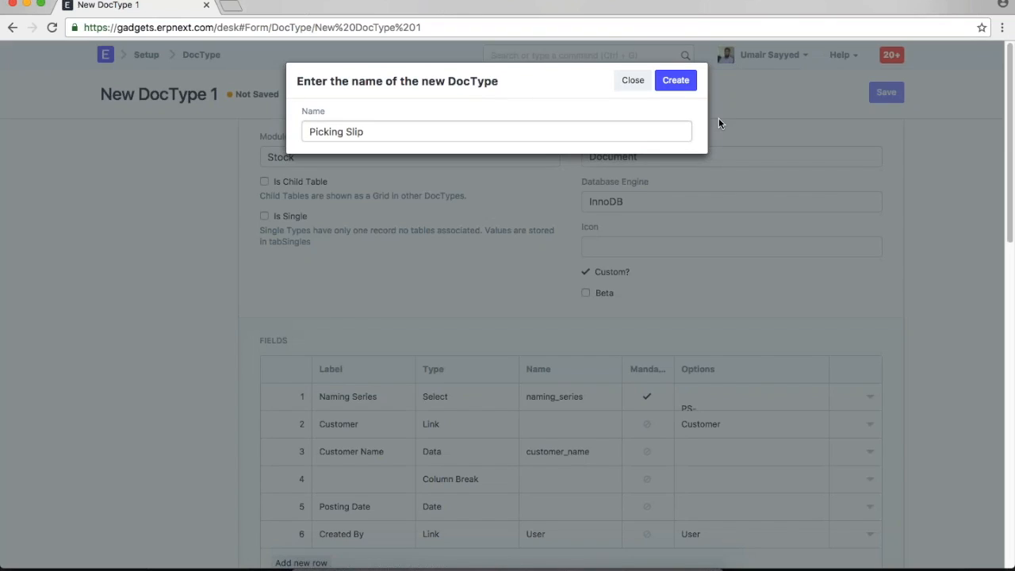
pyautogui.click(675, 81)
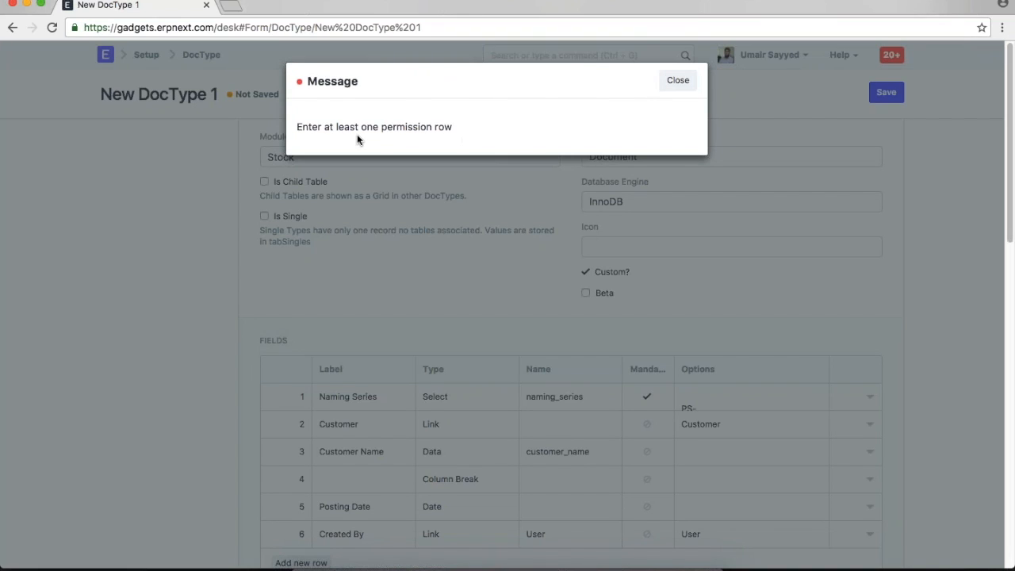
pyautogui.click(678, 80)
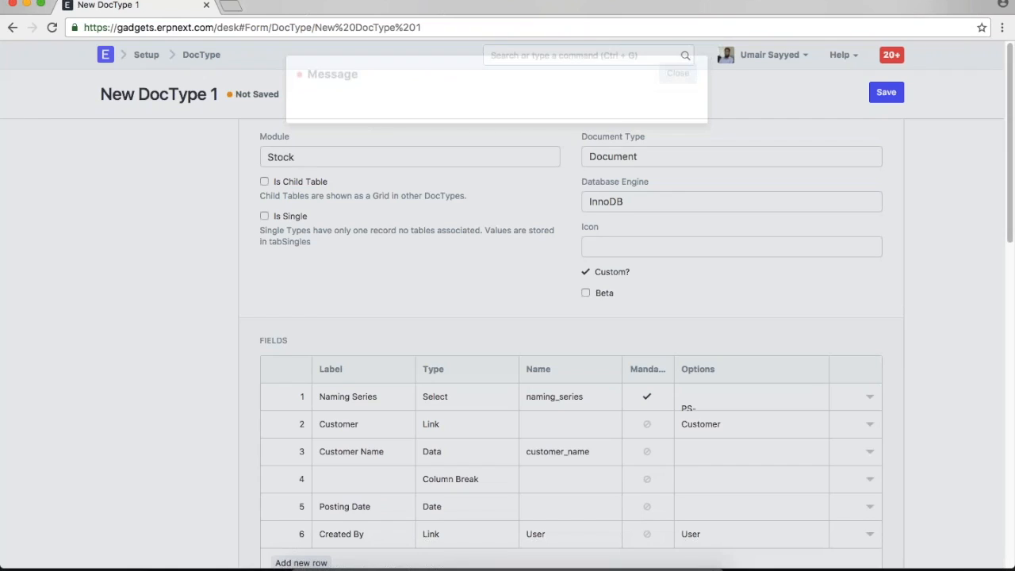
# - Add permission rules for the Stock User and Stock Manager roles
pyautogui.scroll(-6, 763, 334)
pyautogui.scroll(-5, 763, 334)
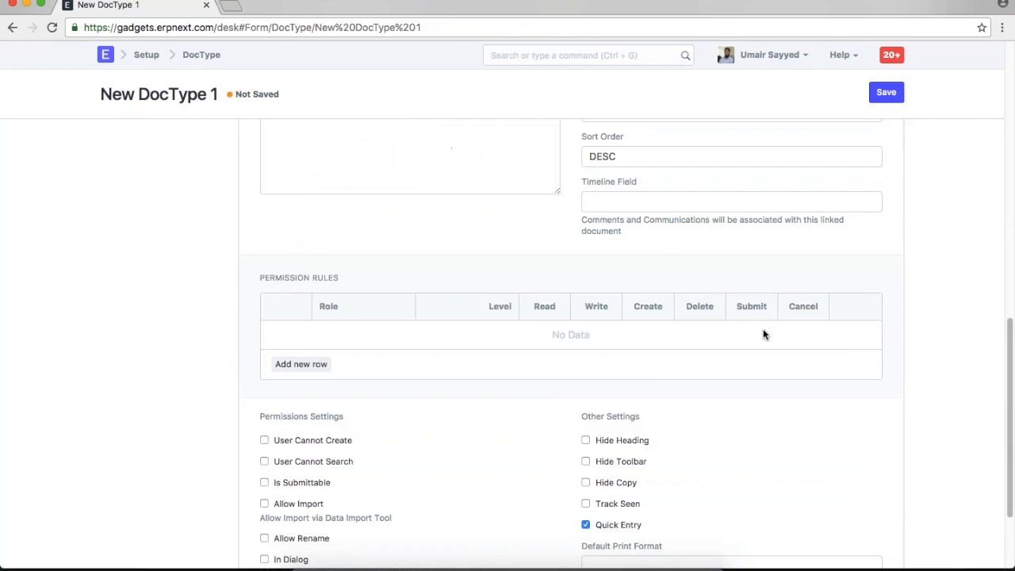
pyautogui.click(313, 367)
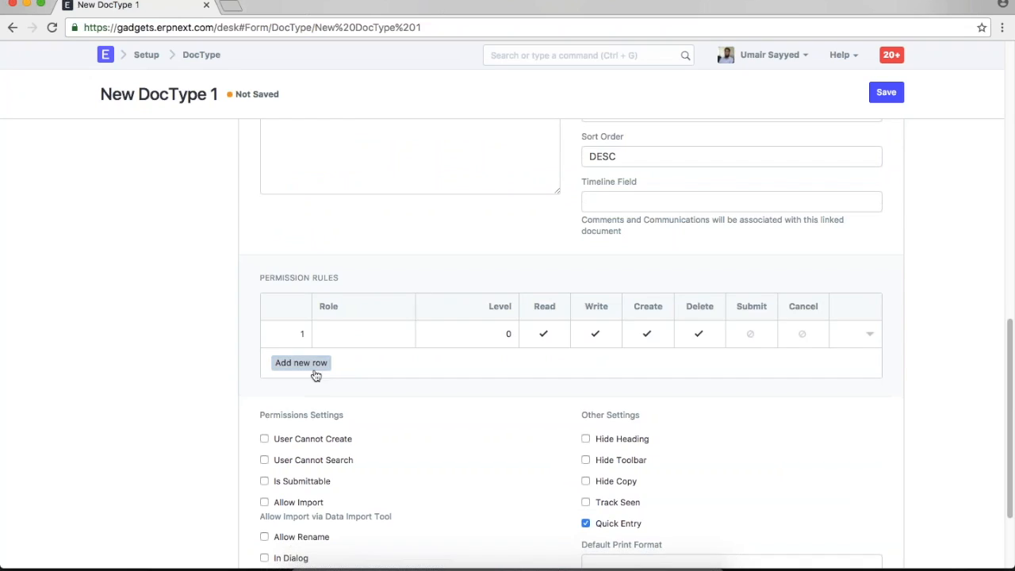
pyautogui.write('stock u')
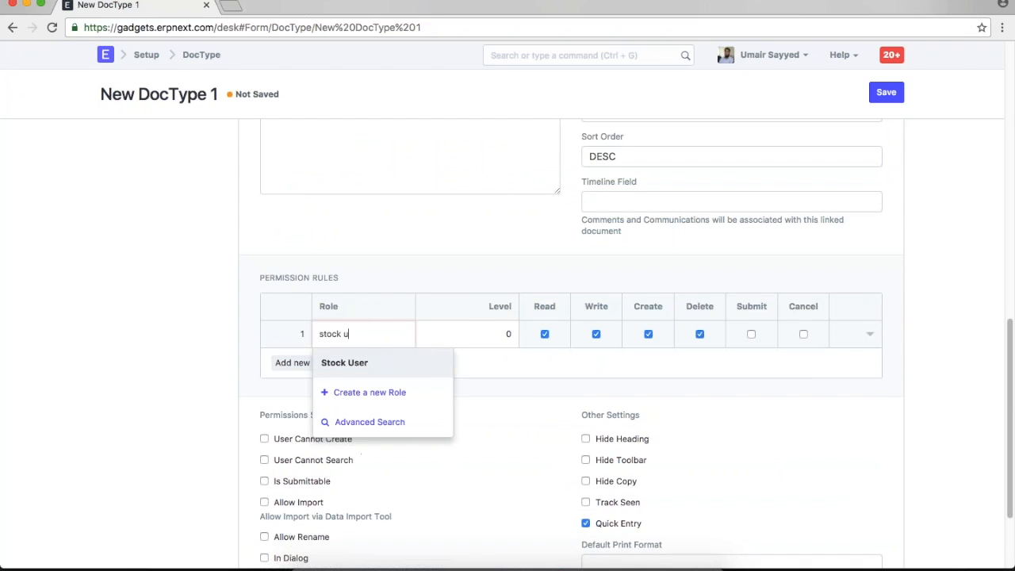
pyautogui.click(367, 364)
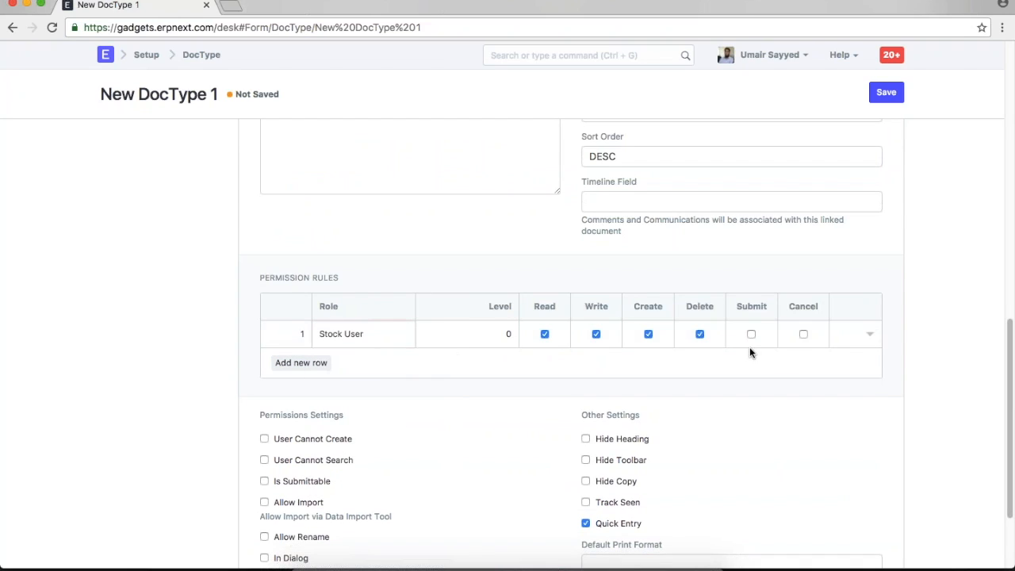
pyautogui.click(301, 362)
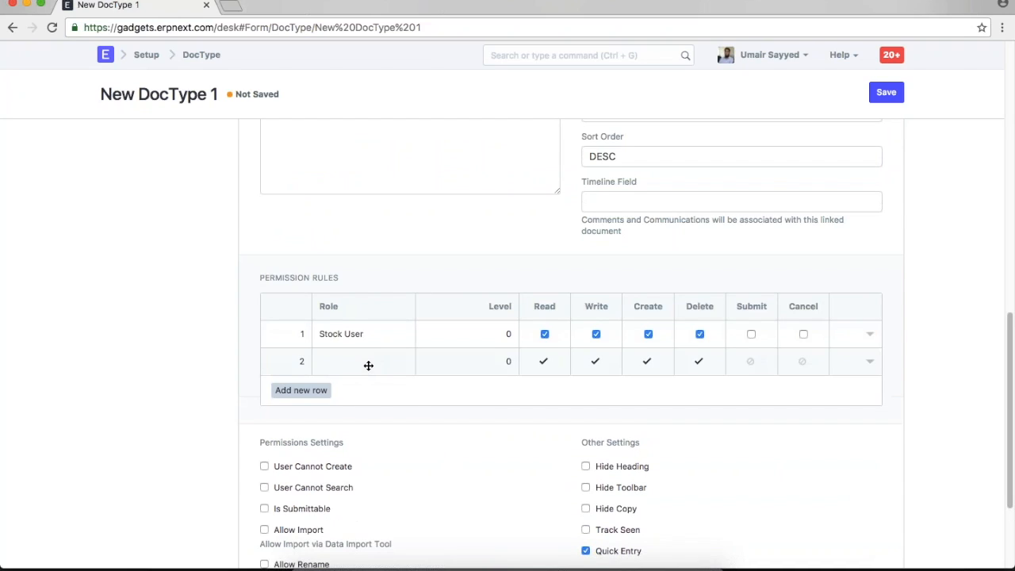
pyautogui.write('stock')
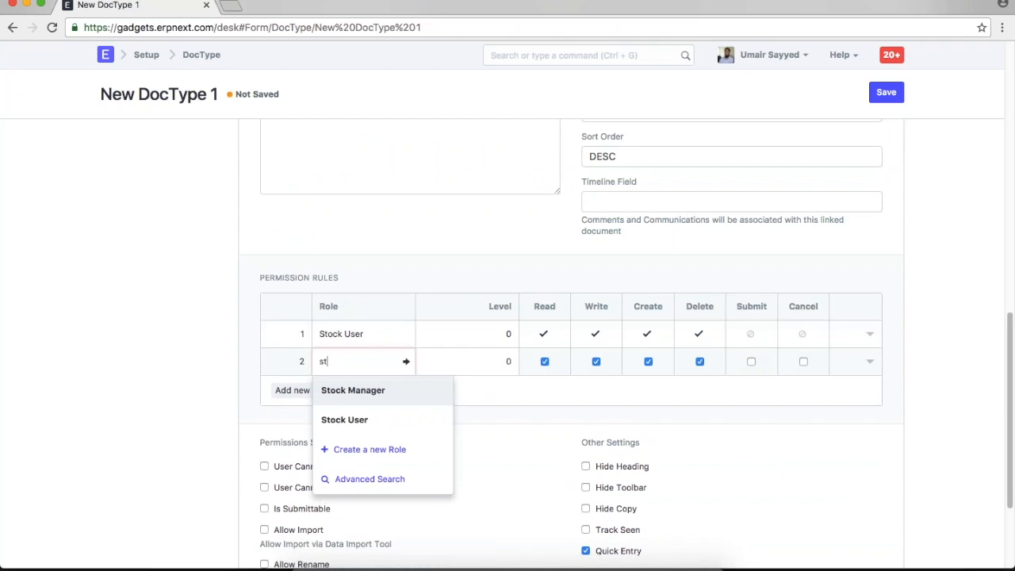
pyautogui.click(372, 391)
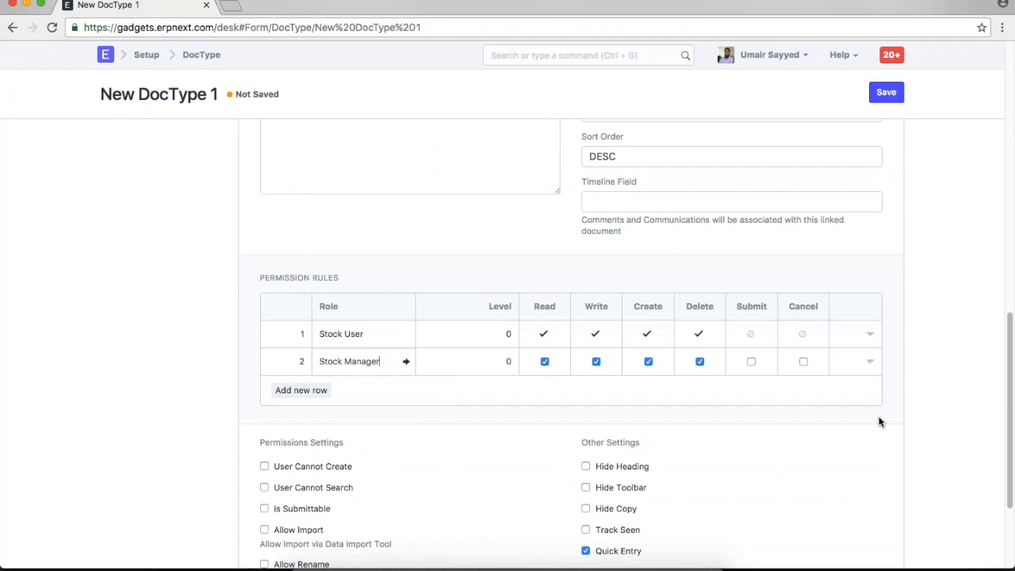
# - Make the new DocType submittable
pyautogui.scroll(-2, 887, 422)
pyautogui.scroll(-1, 886, 421)
pyautogui.click(263, 406)
pyautogui.scroll(1, 657, 387)
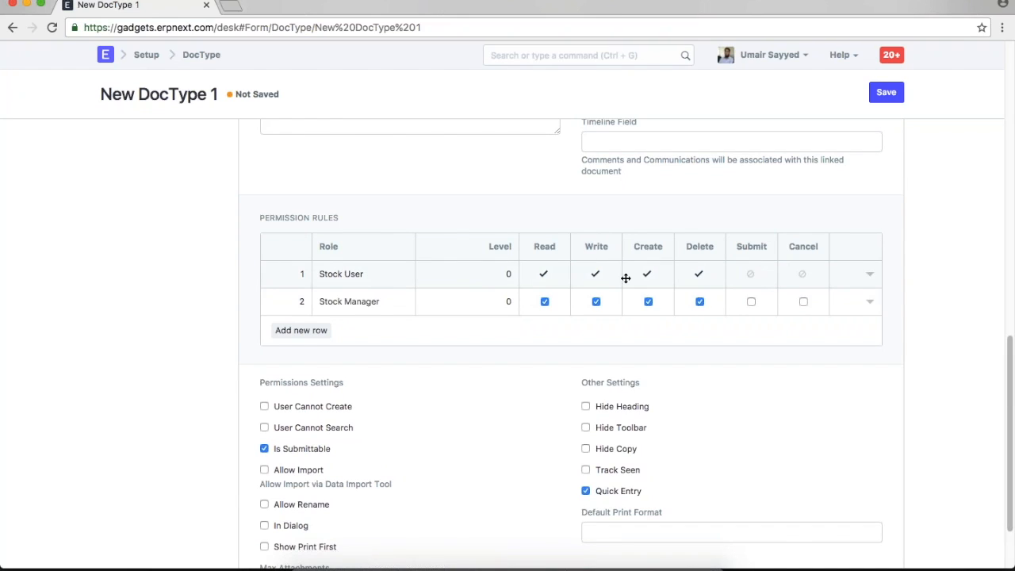
# - Give the Stock Manager rule Submit, Cancel and Amend rights
pyautogui.click(750, 302)
pyautogui.click(803, 302)
pyautogui.click(870, 301)
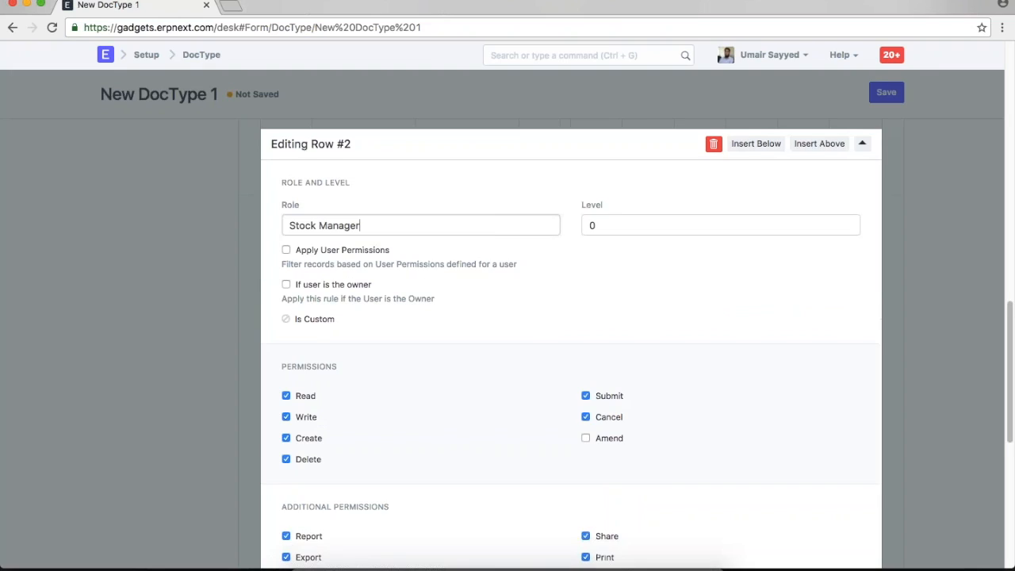
pyautogui.click(607, 420)
pyautogui.scroll(-2, 712, 420)
pyautogui.scroll(4, 712, 420)
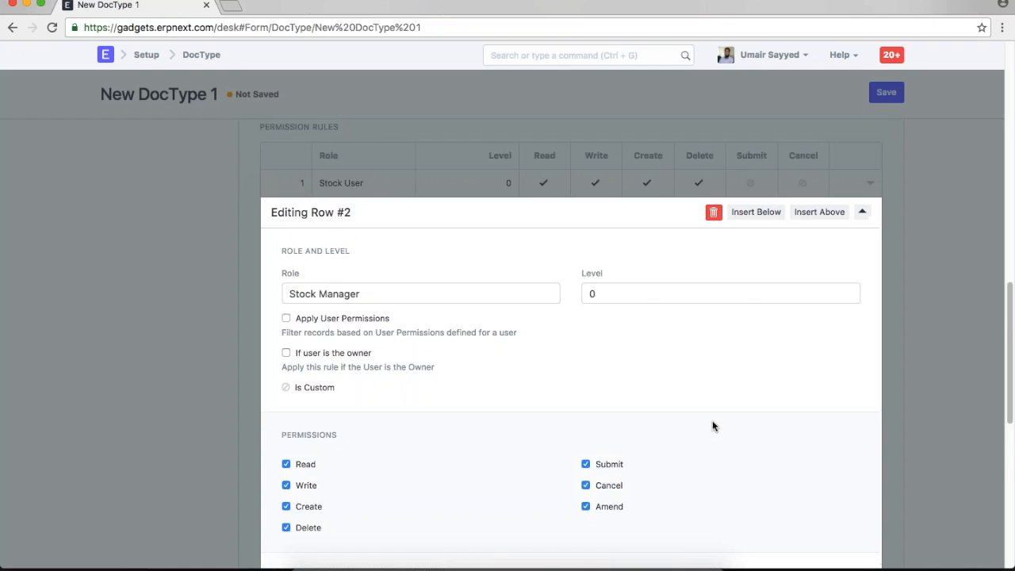
pyautogui.click(908, 325)
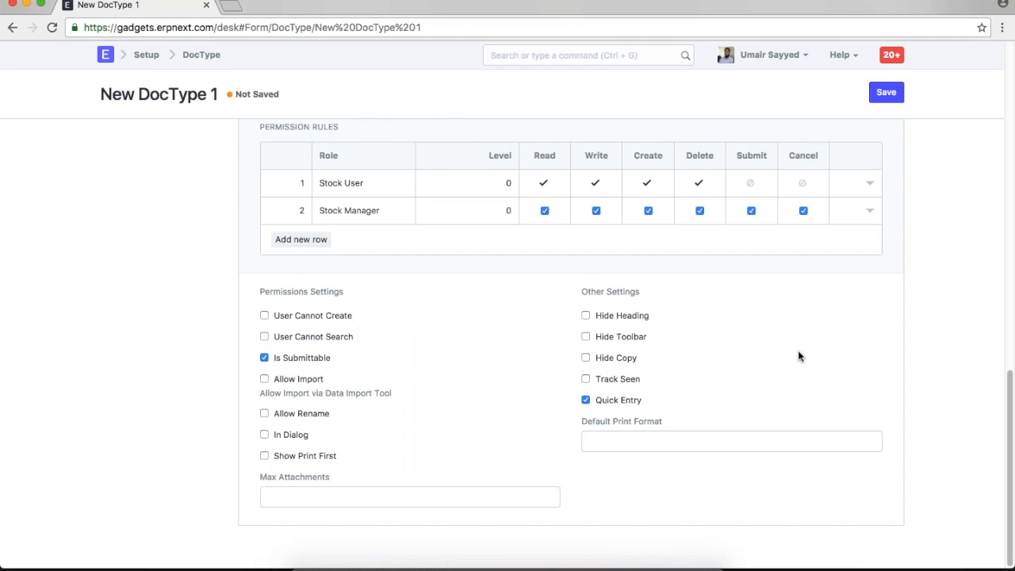
# - Enable Allow Import for the DocType, leaving renaming turned off
pyautogui.click(264, 379)
pyautogui.click(264, 414)
pyautogui.click(264, 414)
pyautogui.scroll(10, 908, 382)
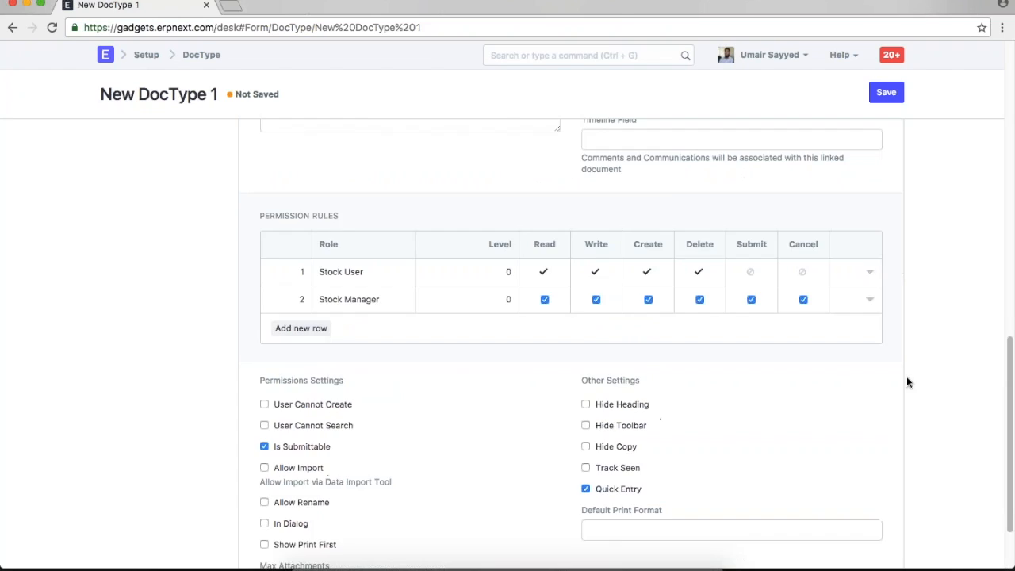
pyautogui.scroll(5, 908, 382)
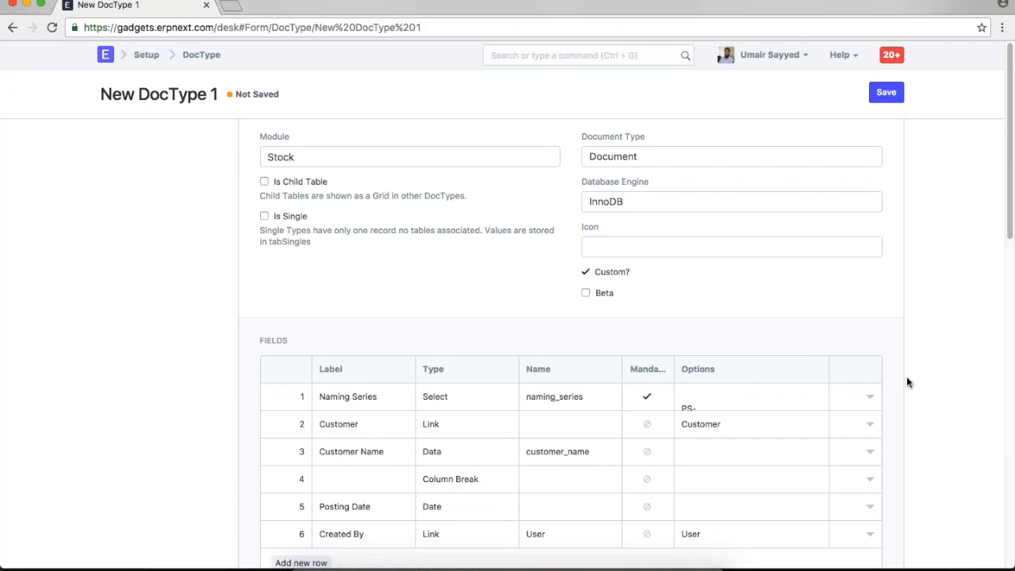
# - Save the new DocType under the name 'Picking Slip'
pyautogui.click(886, 92)
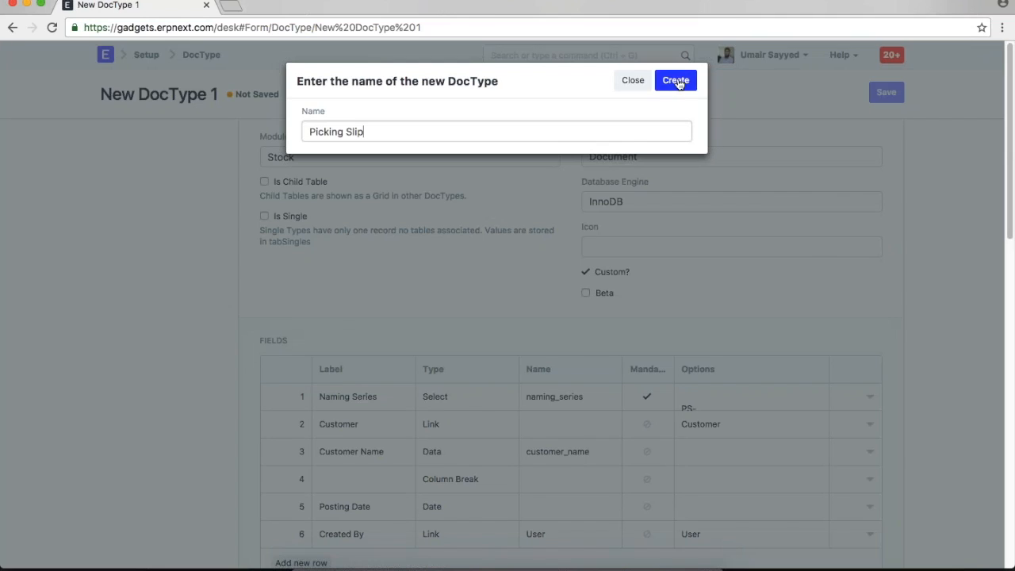
pyautogui.click(676, 81)
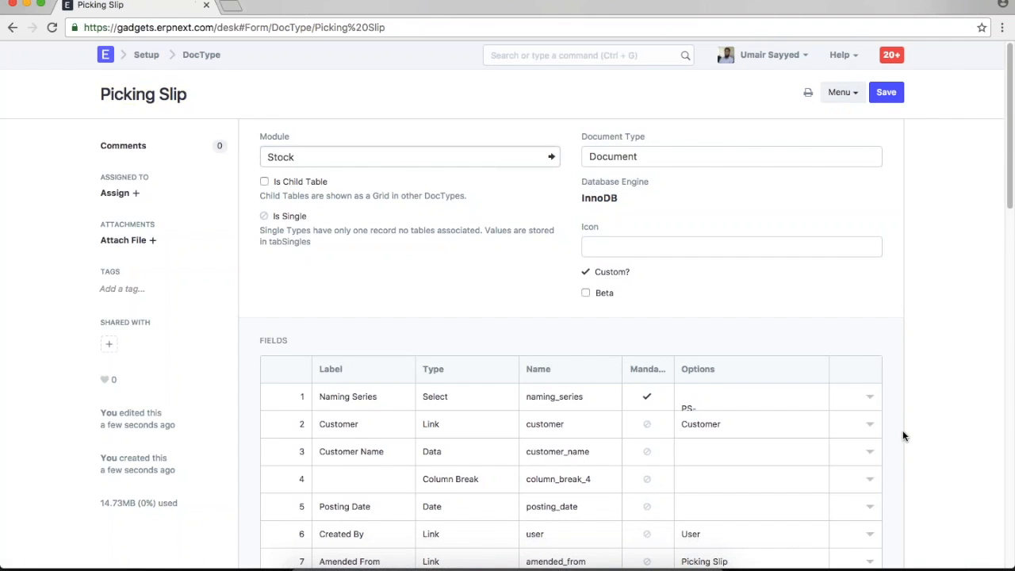
# - Review the Naming options text, including the field-based and Prompt naming choices
pyautogui.scroll(-5, 913, 445)
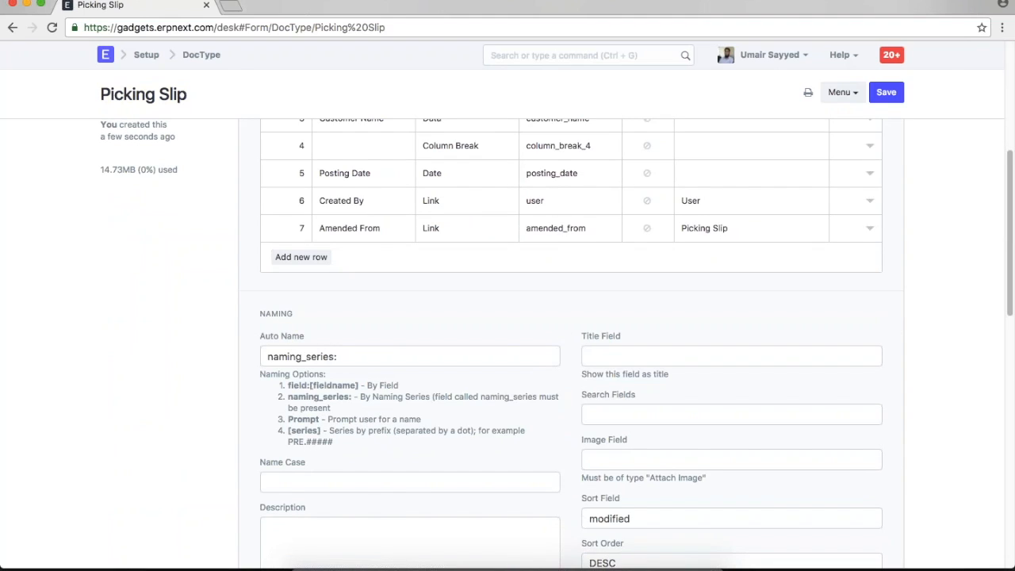
pyautogui.scroll(3, 346, 159)
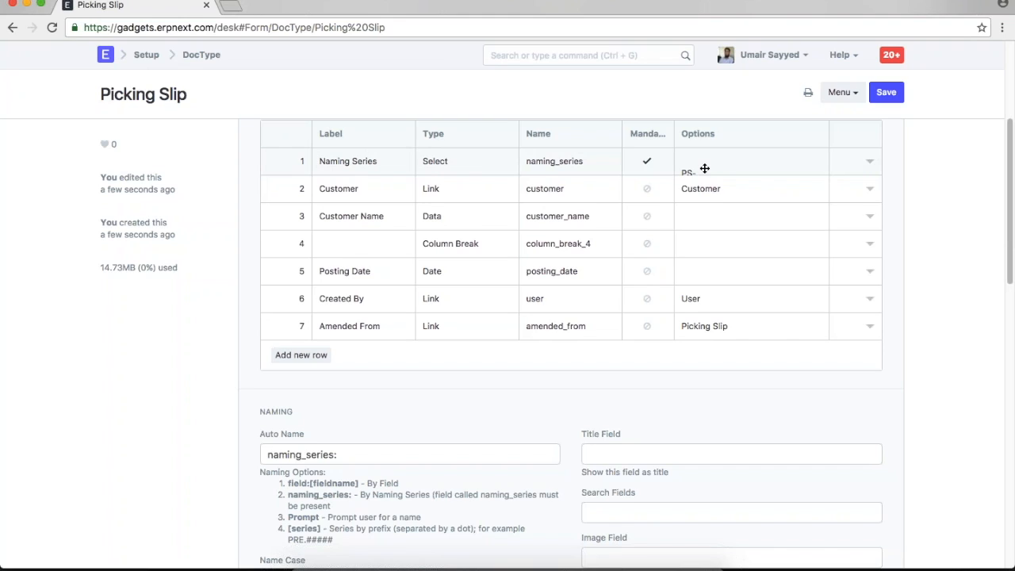
pyautogui.scroll(-3, 658, 318)
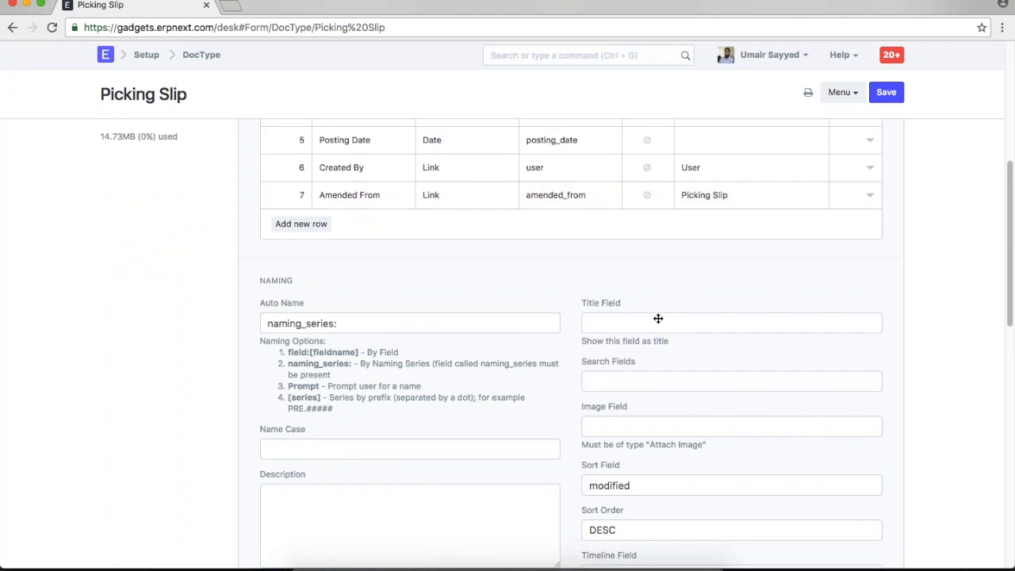
pyautogui.moveTo(358, 352); pyautogui.dragTo(288, 355)
pyautogui.click(288, 354)
pyautogui.moveTo(319, 386); pyautogui.dragTo(283, 384)
pyautogui.click(283, 384)
pyautogui.doubleClick(312, 385)
pyautogui.click(494, 410)
pyautogui.scroll(-3, 904, 452)
pyautogui.scroll(7, 904, 452)
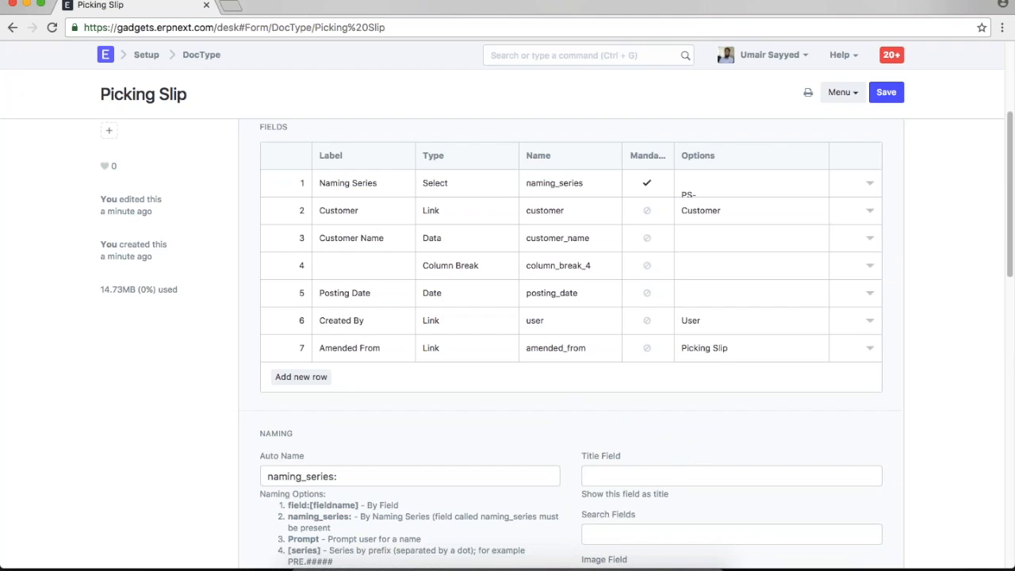
pyautogui.scroll(3, 571, 341)
# - Save the Picking Slip DocType again and open its Menu dropdown
pyautogui.click(883, 92)
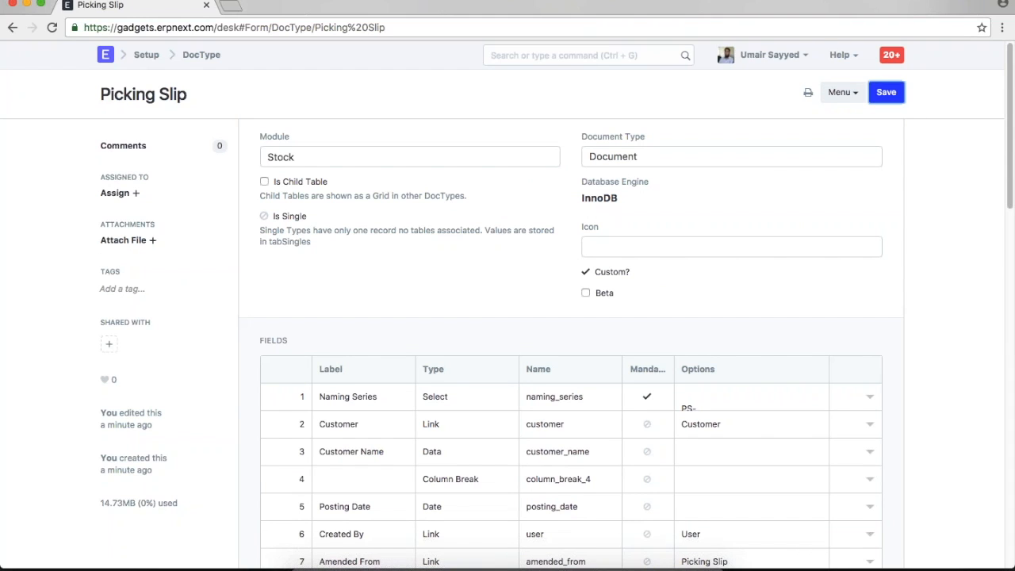
pyautogui.scroll(-3, 904, 296)
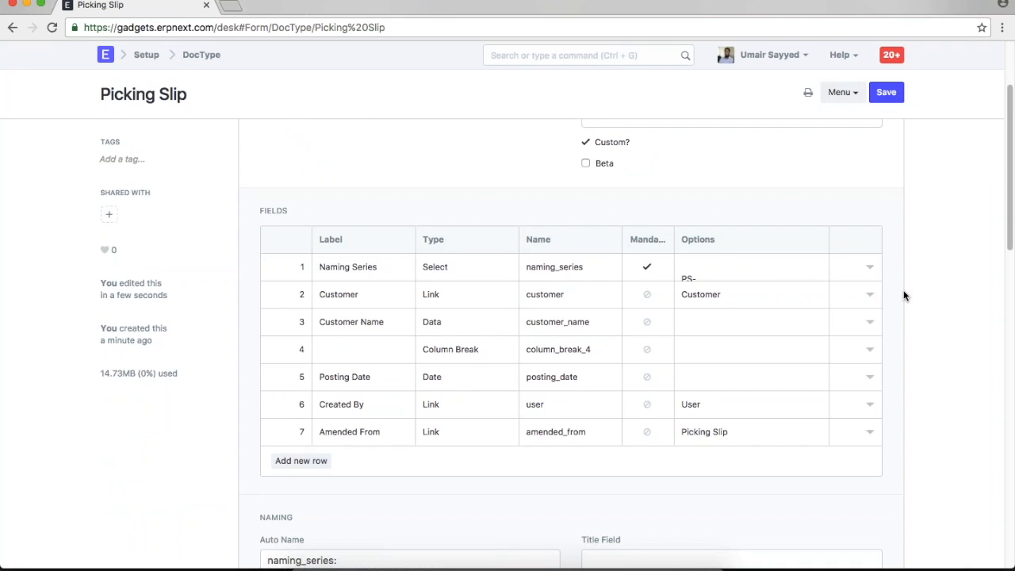
pyautogui.scroll(2, 904, 295)
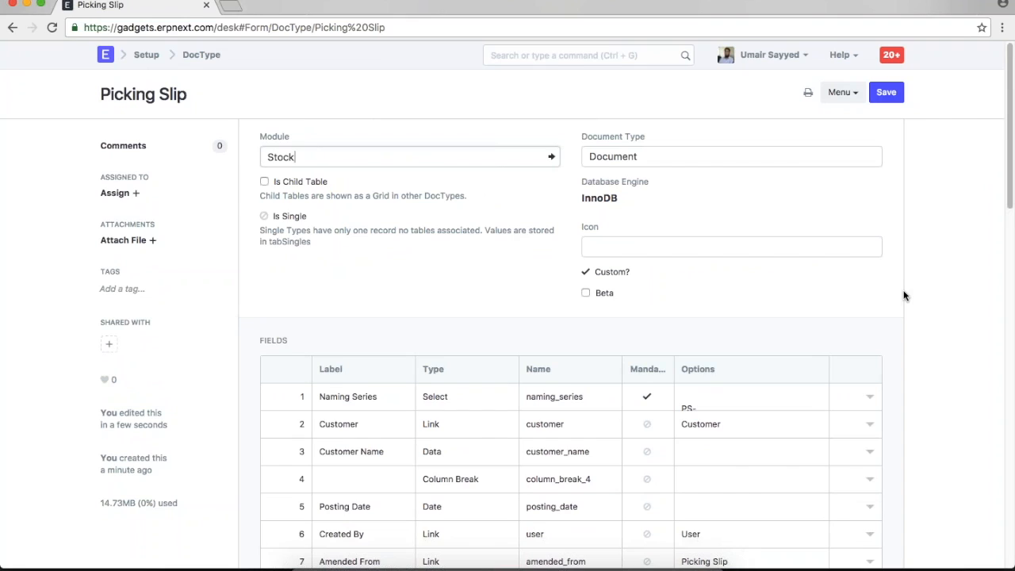
pyautogui.click(842, 93)
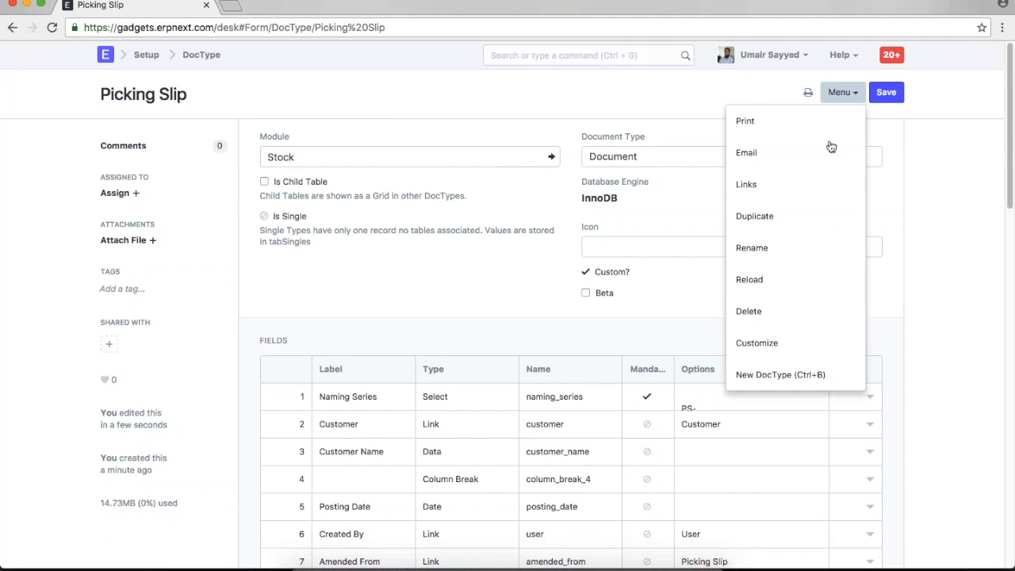
# - Start a new DocType in the Stock module and mark it as a child table
pyautogui.click(780, 374)
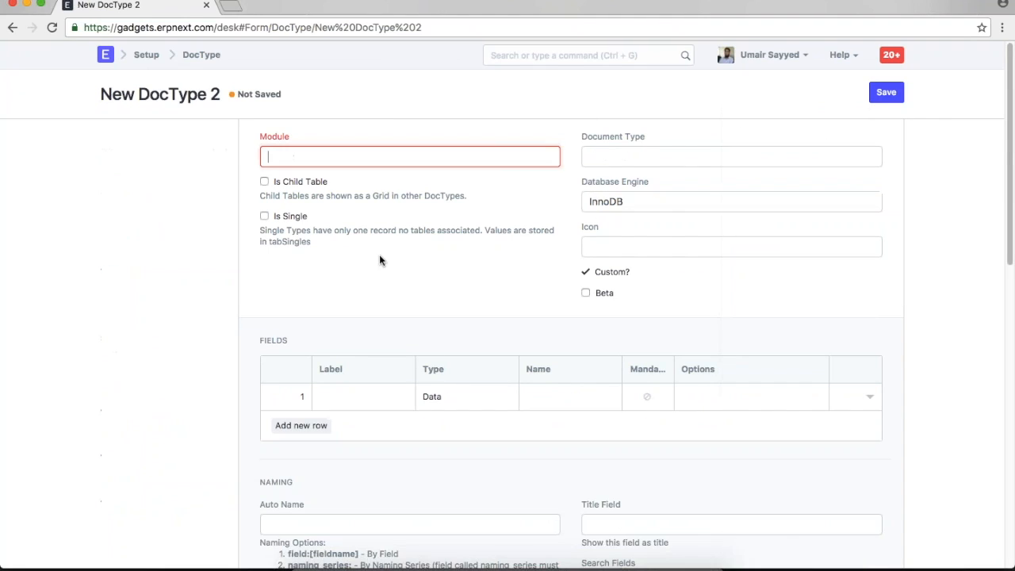
pyautogui.click(333, 152)
pyautogui.write('stock')
pyautogui.click(297, 183)
pyautogui.click(264, 181)
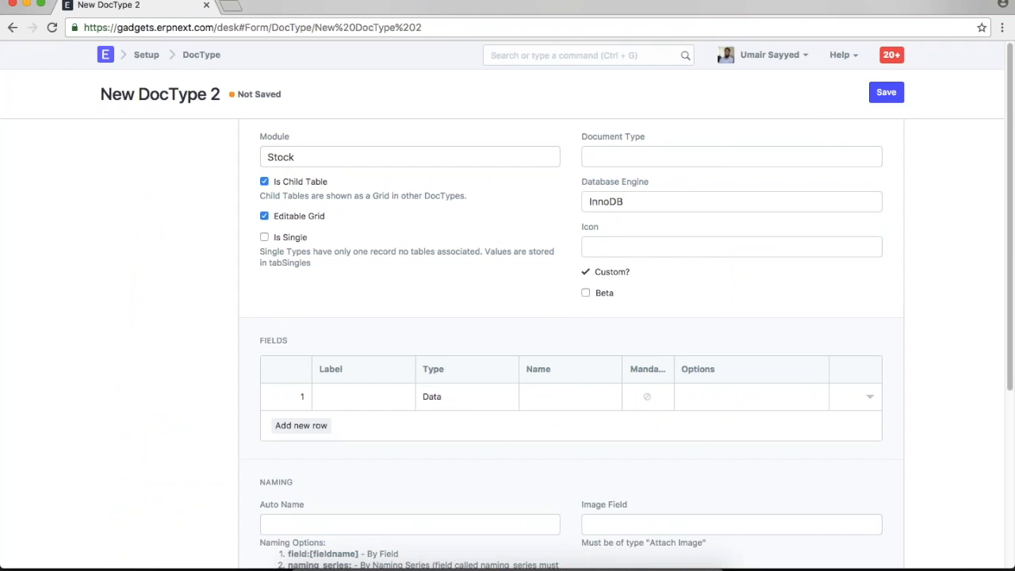
# - Add the first field 'Item Code' with type Link
pyautogui.scroll(-3, 621, 180)
pyautogui.click(363, 305)
pyautogui.write('Item Code')
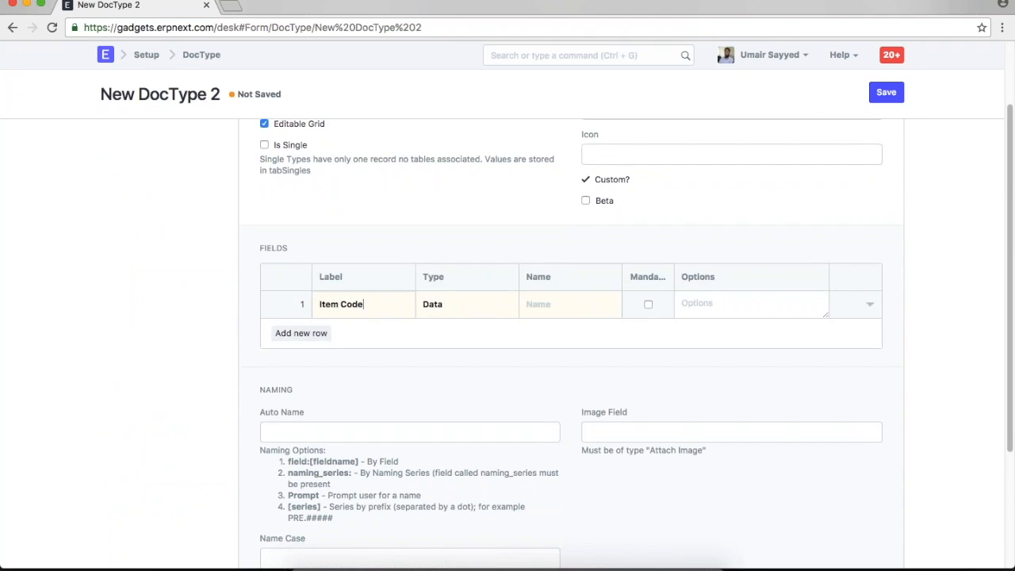
pyautogui.click(465, 306)
pyautogui.press('l')
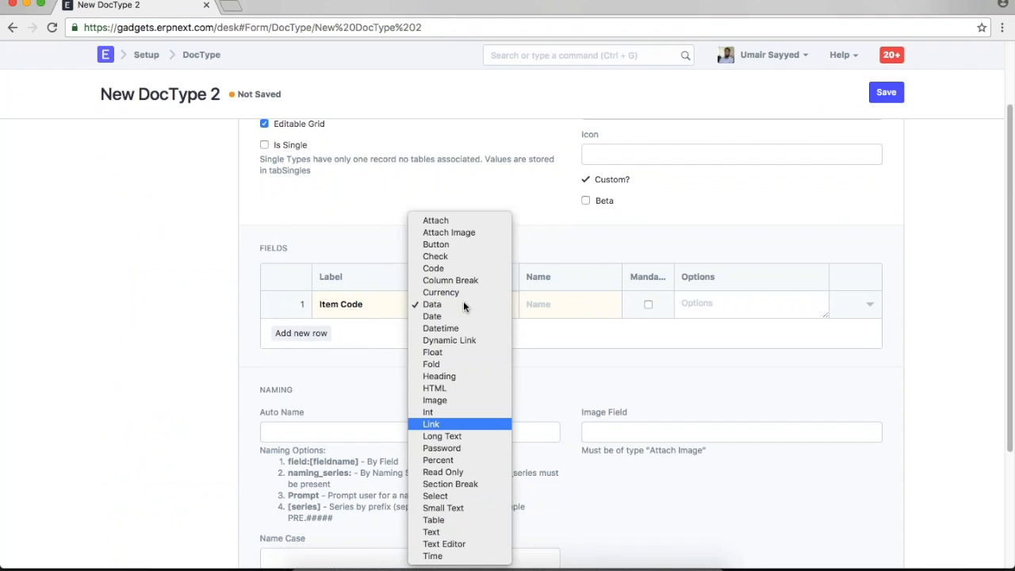
pyautogui.press('Return')
pyautogui.click(571, 307)
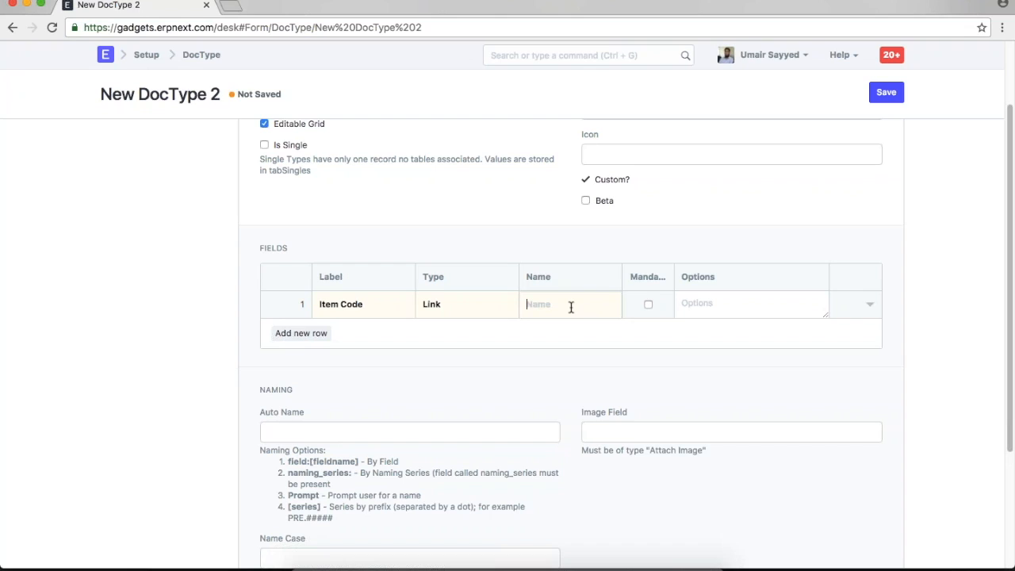
# - Give Item Code link options 'Item', make it mandatory and show it in list view
pyautogui.click(869, 306)
pyautogui.click(692, 354)
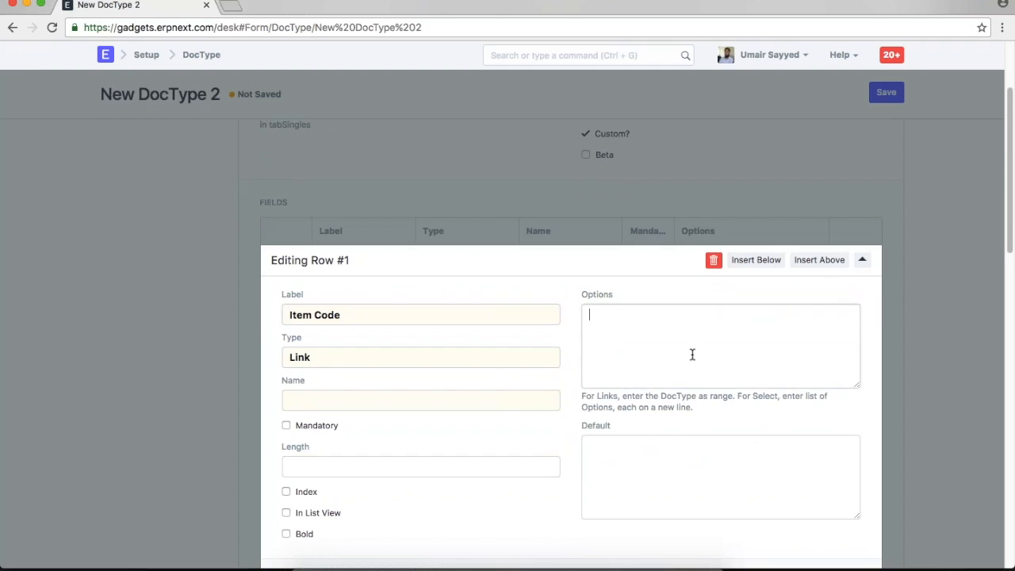
pyautogui.write('Item')
pyautogui.click(316, 429)
pyautogui.scroll(-4, 444, 463)
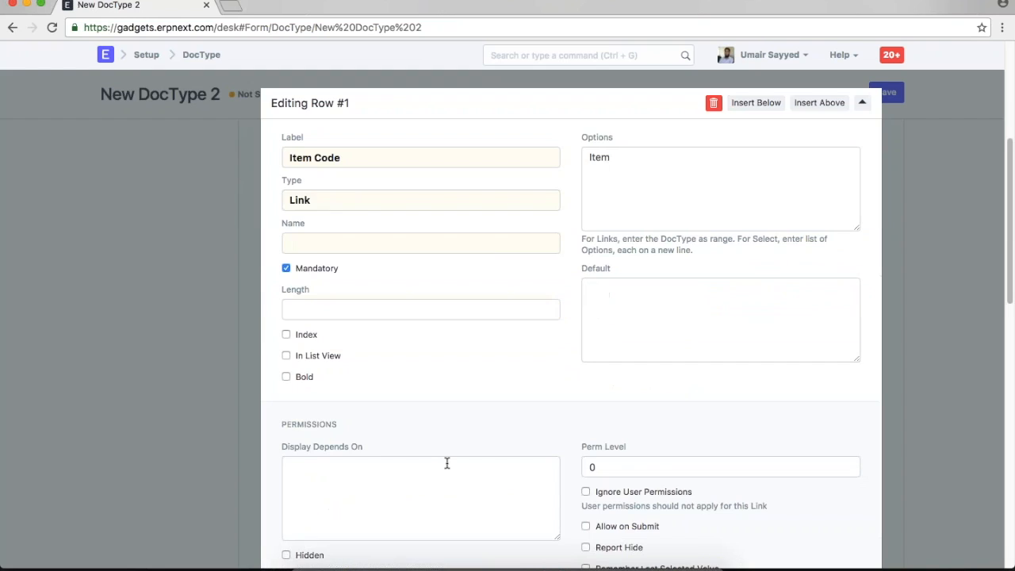
pyautogui.click(306, 355)
pyautogui.scroll(-4, 555, 429)
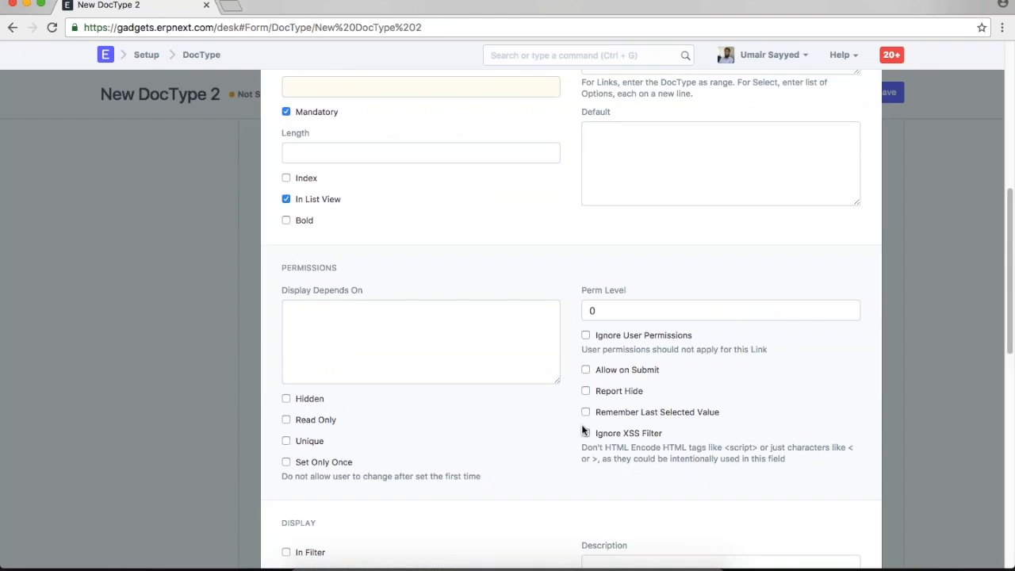
pyautogui.scroll(-1, 556, 432)
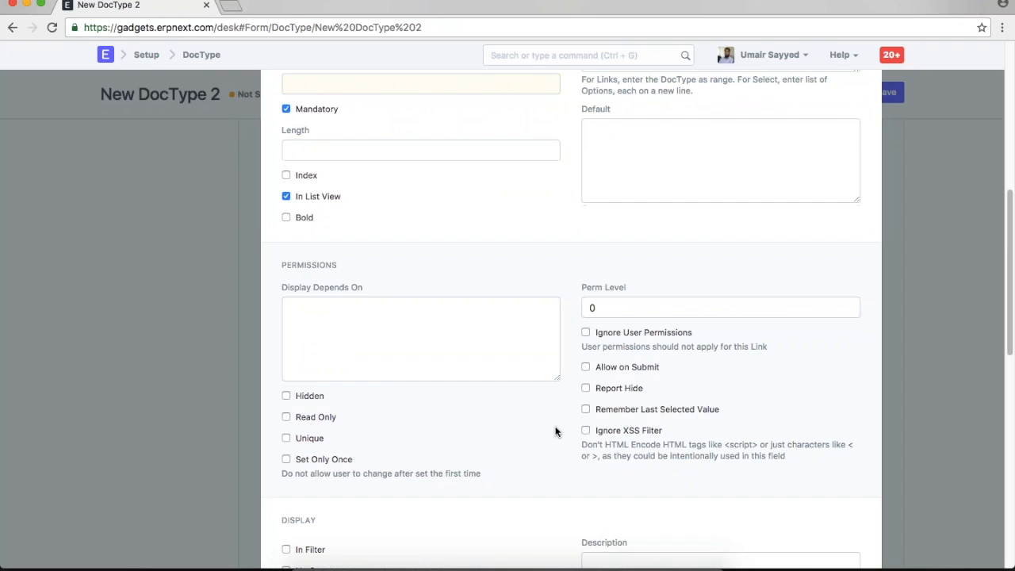
pyautogui.press('Escape')
pyautogui.scroll(4, 556, 432)
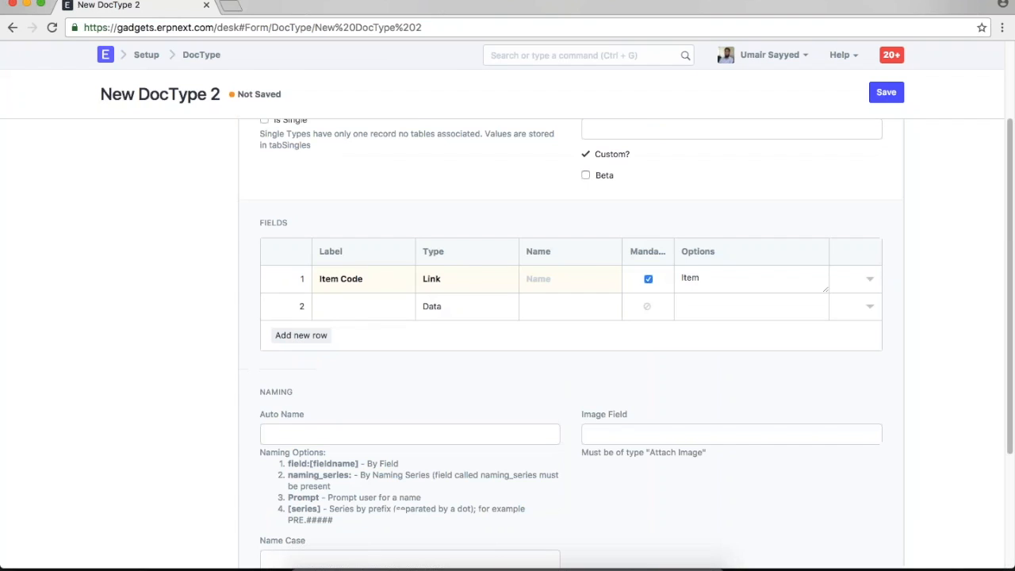
# - Add fields Item Name, Description as Small Text, and Qty as Float
pyautogui.click(367, 301)
pyautogui.write('Item Name')
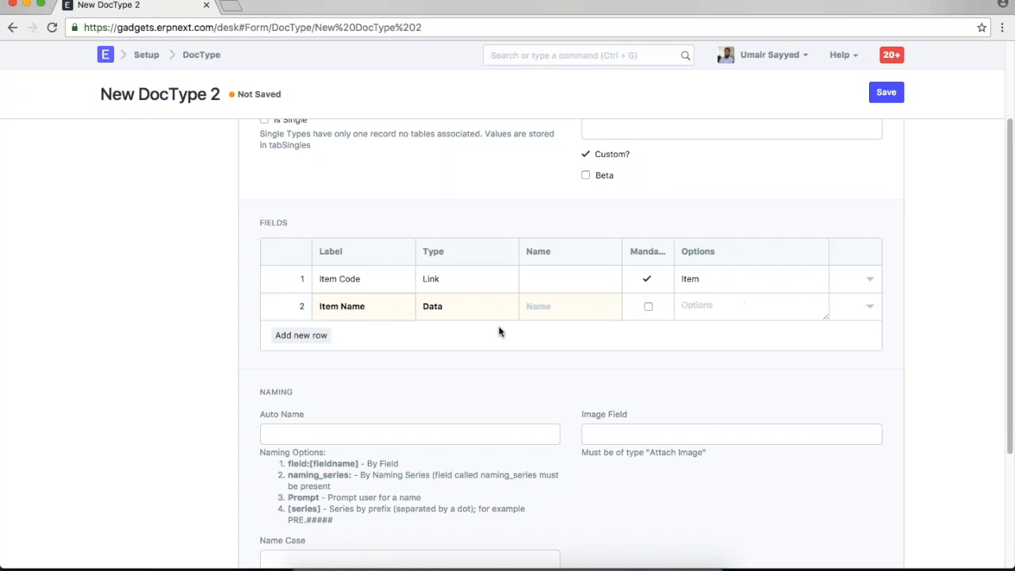
pyautogui.click(302, 335)
pyautogui.write('Description')
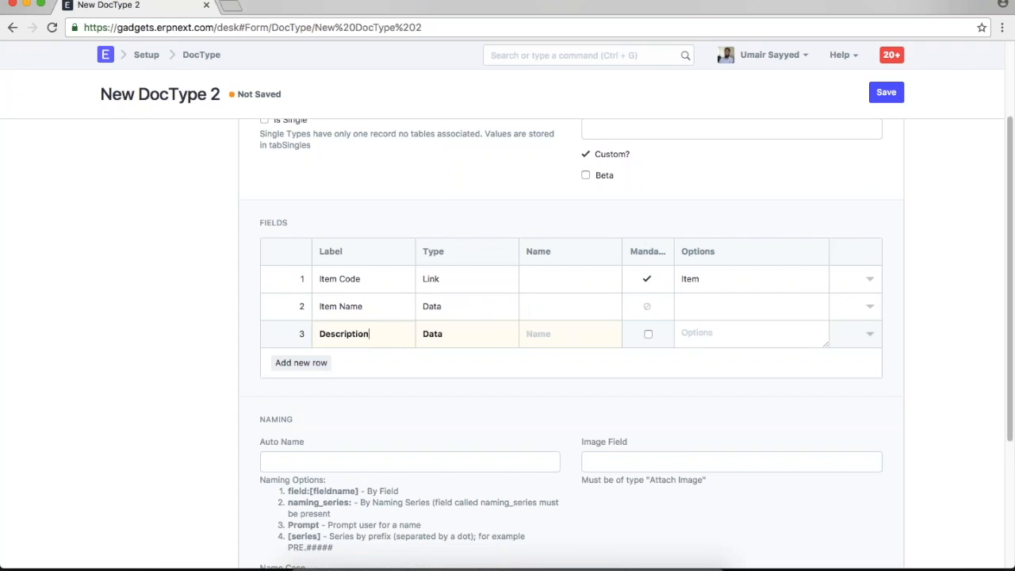
pyautogui.click(434, 333)
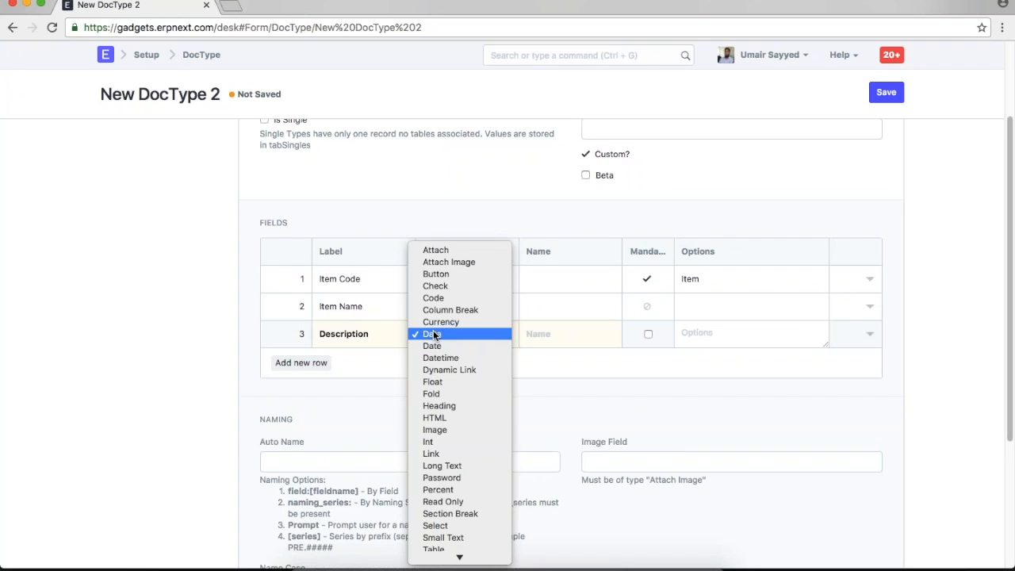
pyautogui.click(435, 335)
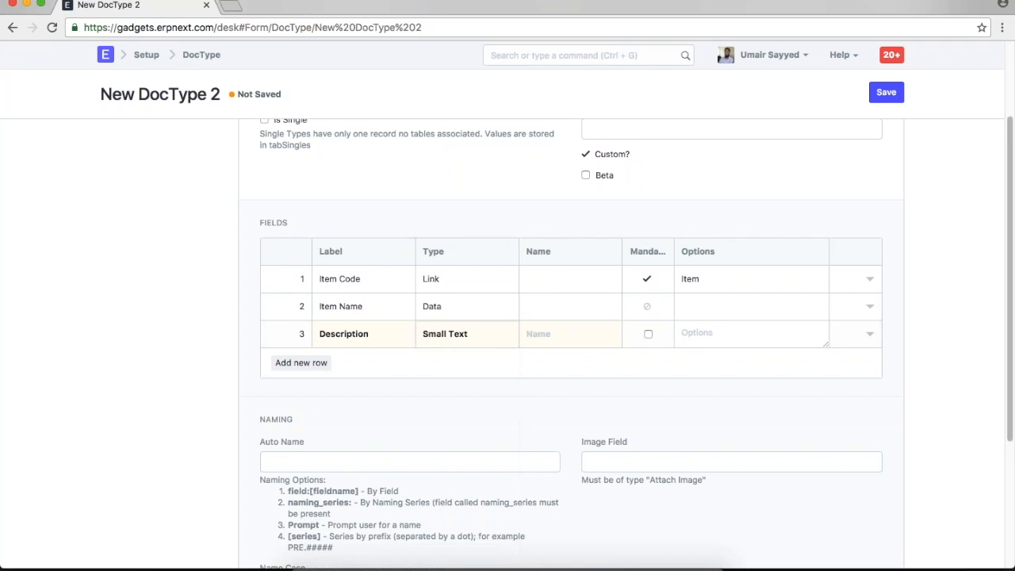
pyautogui.click(301, 362)
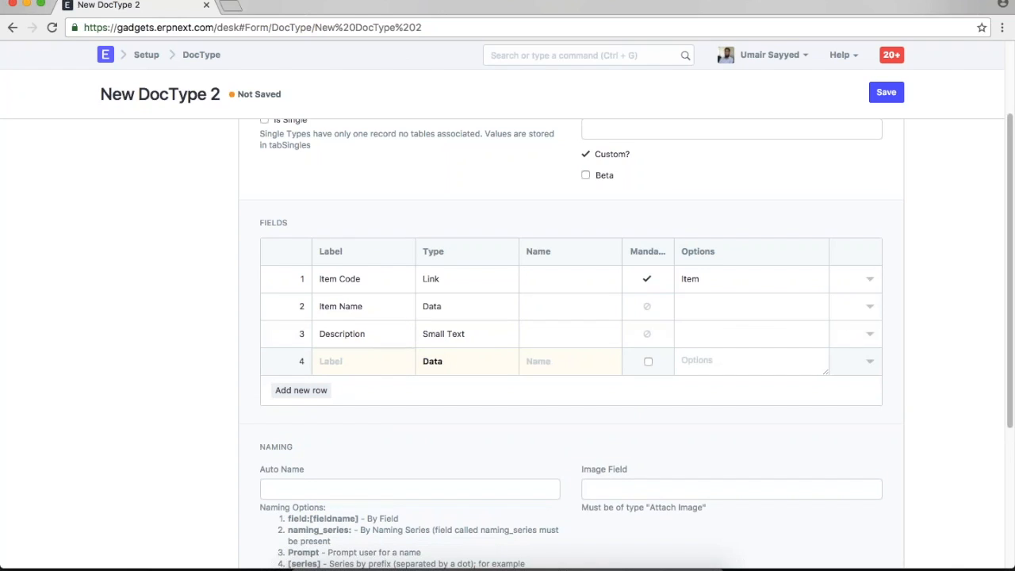
pyautogui.write('Qty')
pyautogui.click(451, 363)
pyautogui.press('f')
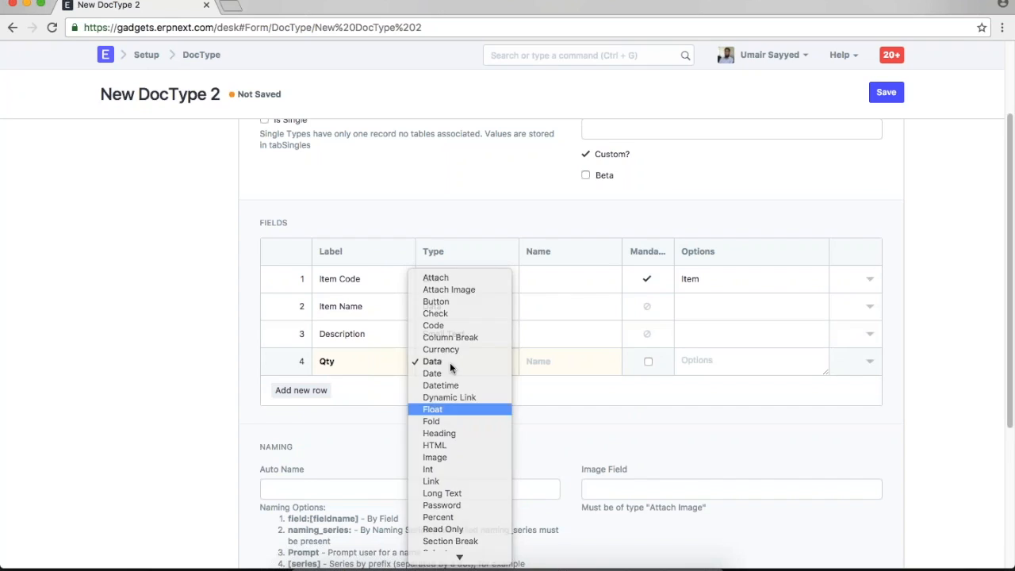
pyautogui.press('Return')
# - Make Qty mandatory and show Qty, Description and Item Name in list view
pyautogui.click(871, 364)
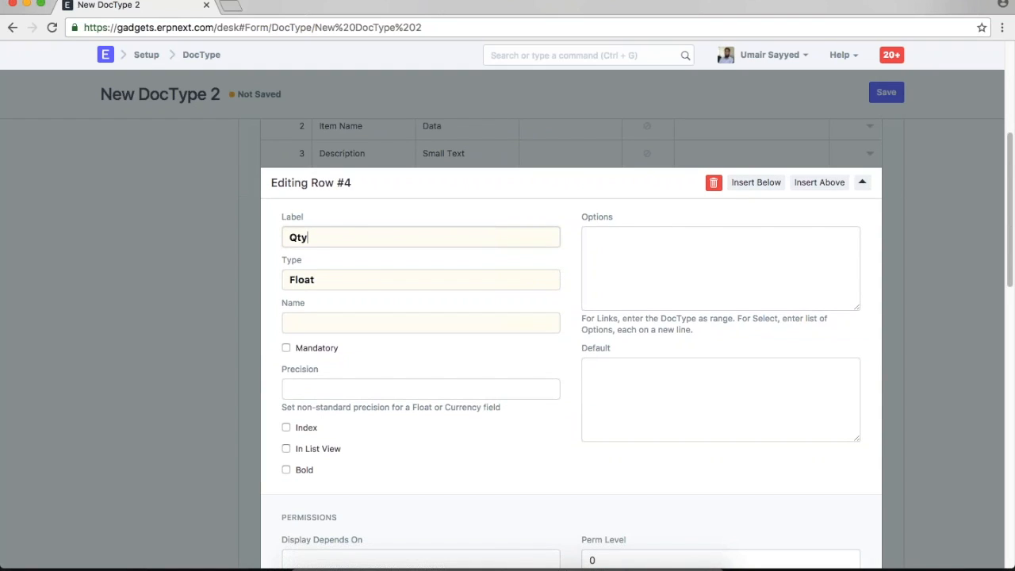
pyautogui.click(315, 356)
pyautogui.scroll(-5, 569, 438)
pyautogui.scroll(-2, 568, 440)
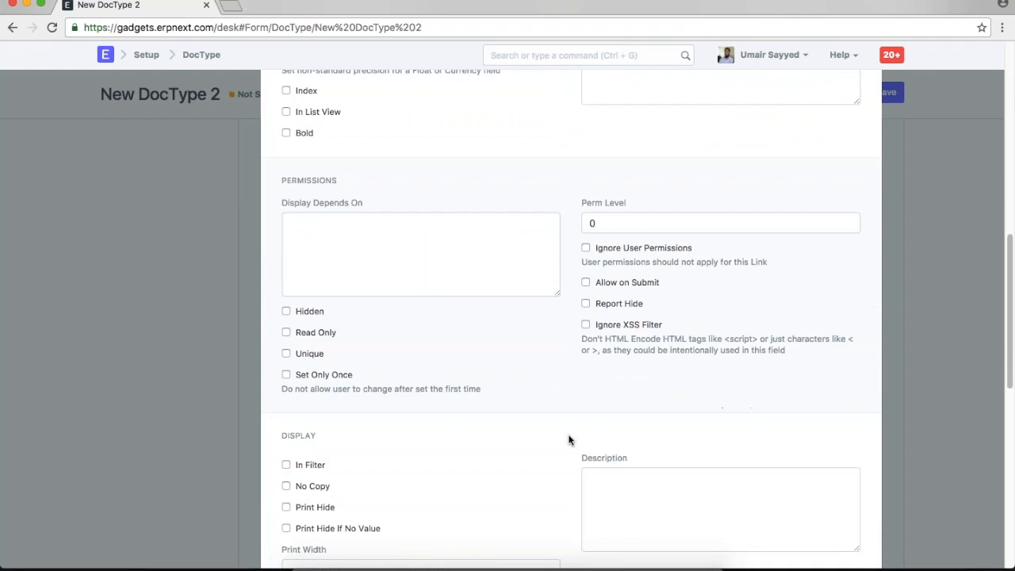
pyautogui.scroll(6, 569, 440)
pyautogui.click(285, 406)
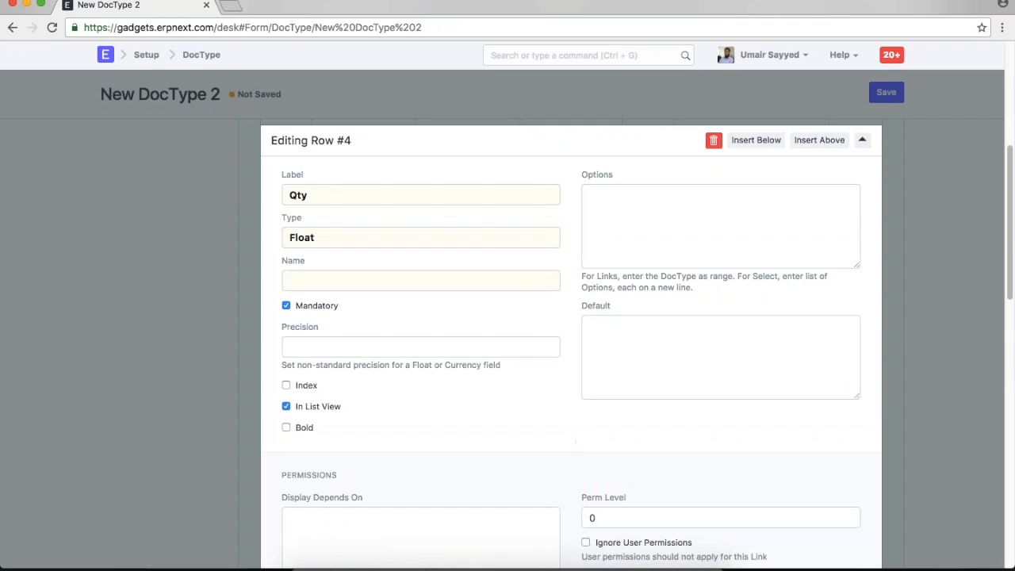
pyautogui.press('super+Up')
pyautogui.scroll(-6, 439, 479)
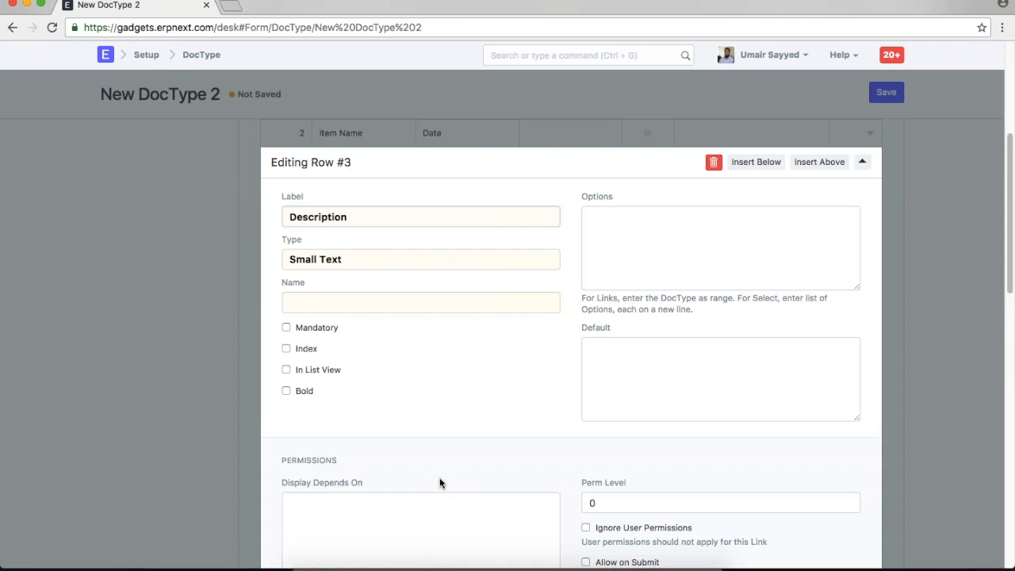
pyautogui.click(317, 370)
pyautogui.press('super+Up')
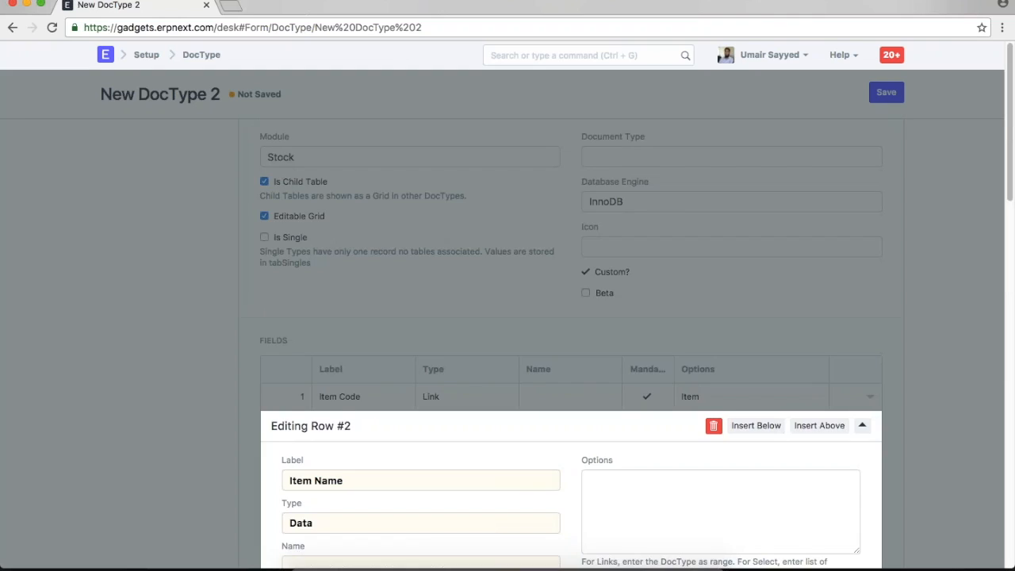
pyautogui.click(312, 393)
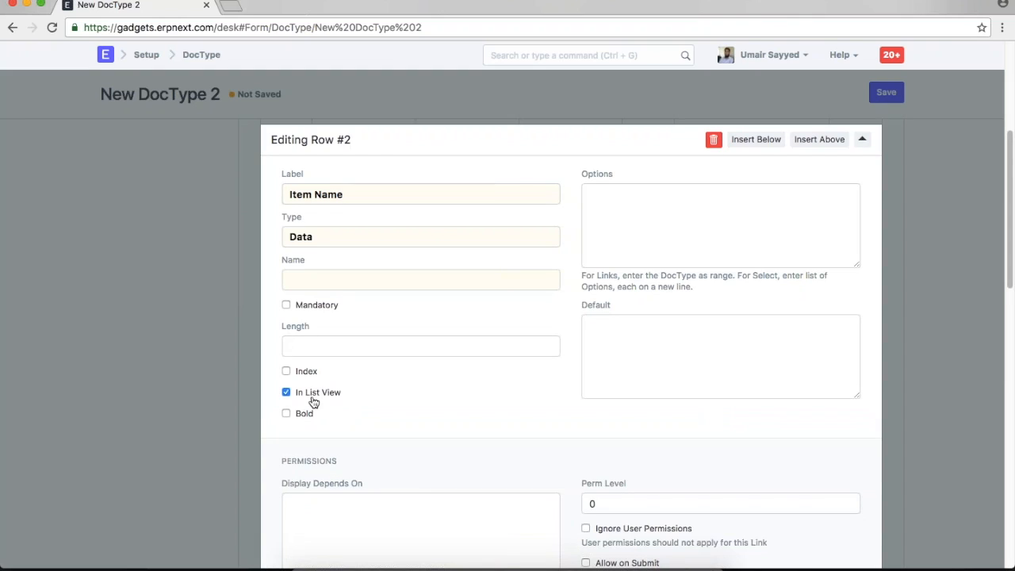
pyautogui.click(902, 306)
pyautogui.scroll(2, 904, 311)
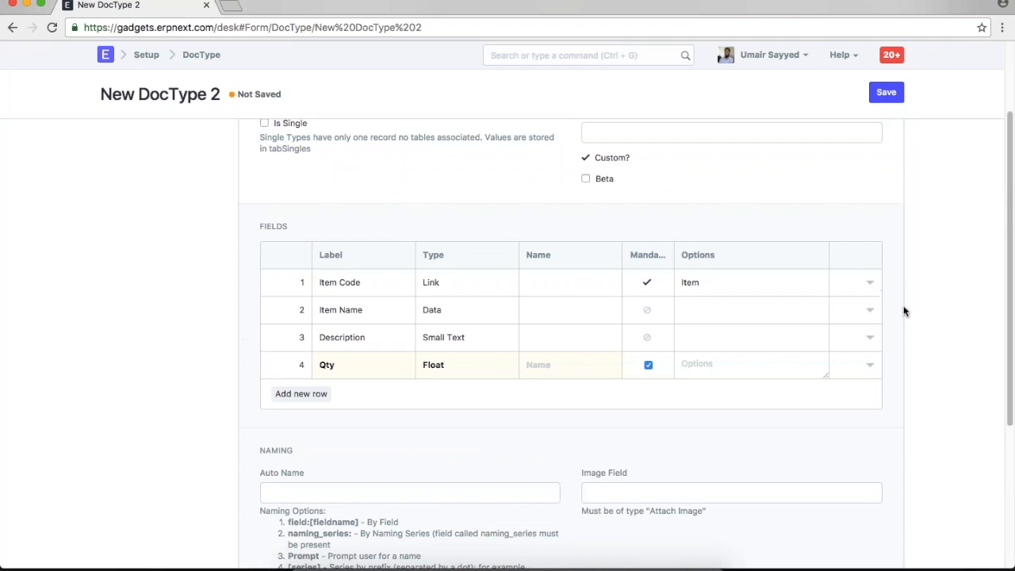
pyautogui.scroll(3, 904, 312)
# - Save the child DocType with the name 'Picking Slip Item'
pyautogui.hotkey('ctrl', 's')
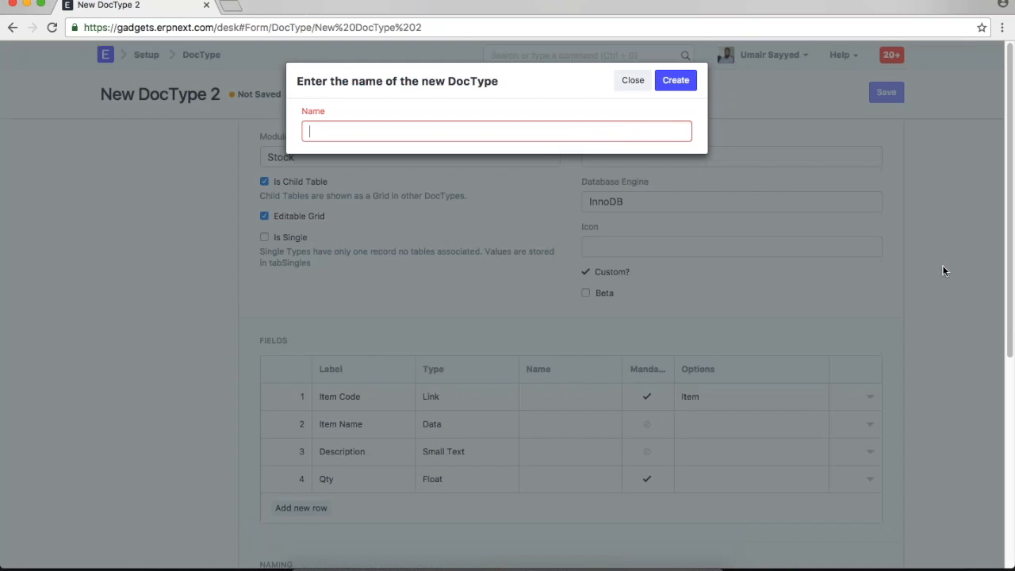
pyautogui.write('Picking ')
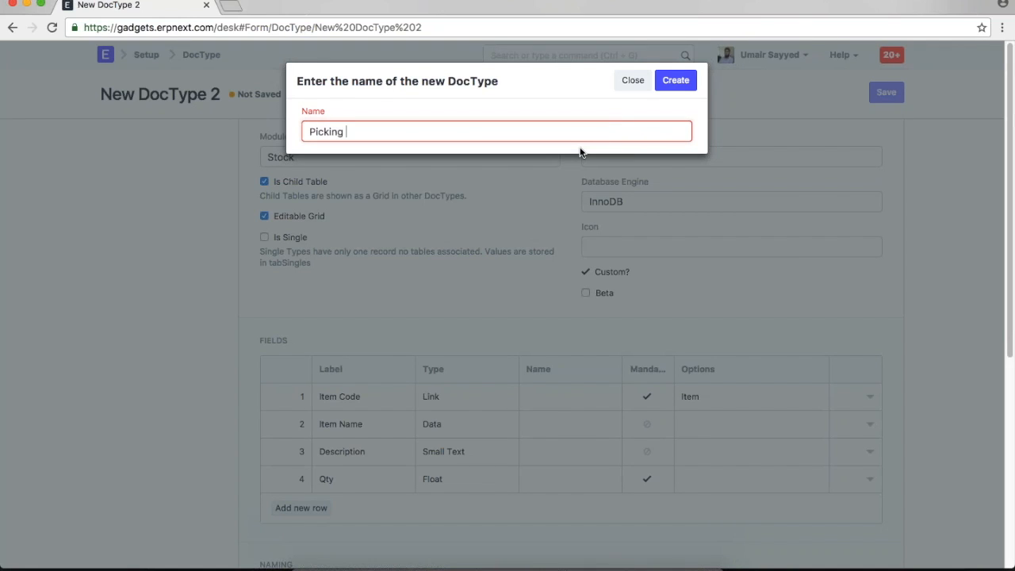
pyautogui.write('Slip Item')
pyautogui.click(676, 80)
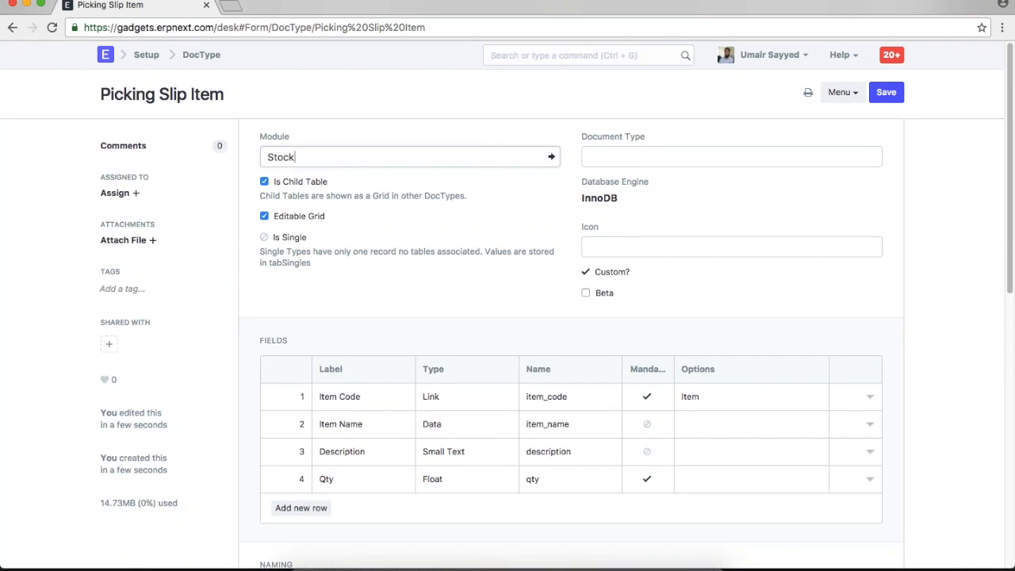
# - Resave Picking Slip Item, then add row 8 as a Section Break in Picking Slip
pyautogui.click(881, 95)
pyautogui.hscroll(-5, 739, 287)
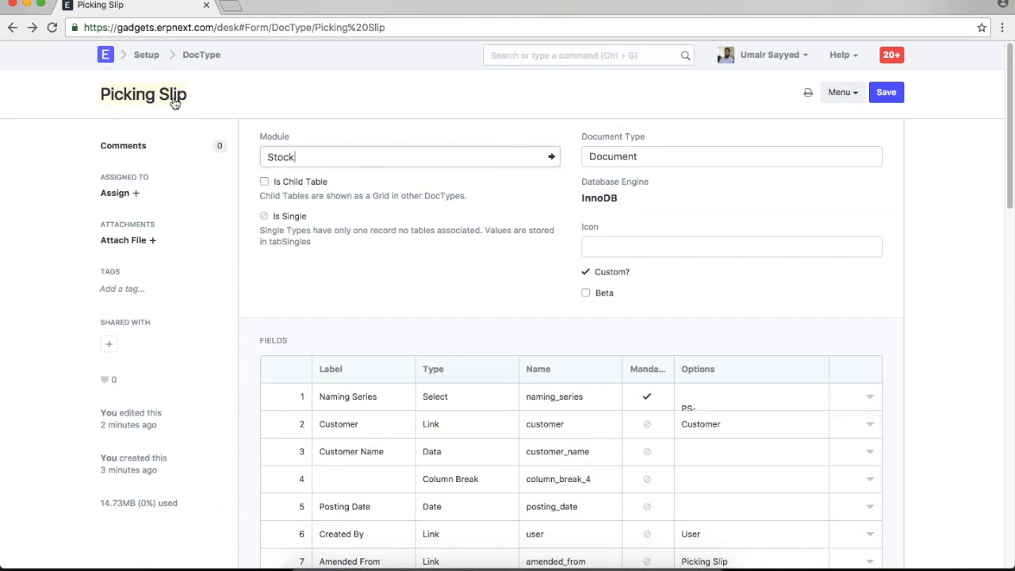
pyautogui.scroll(-5, 170, 100)
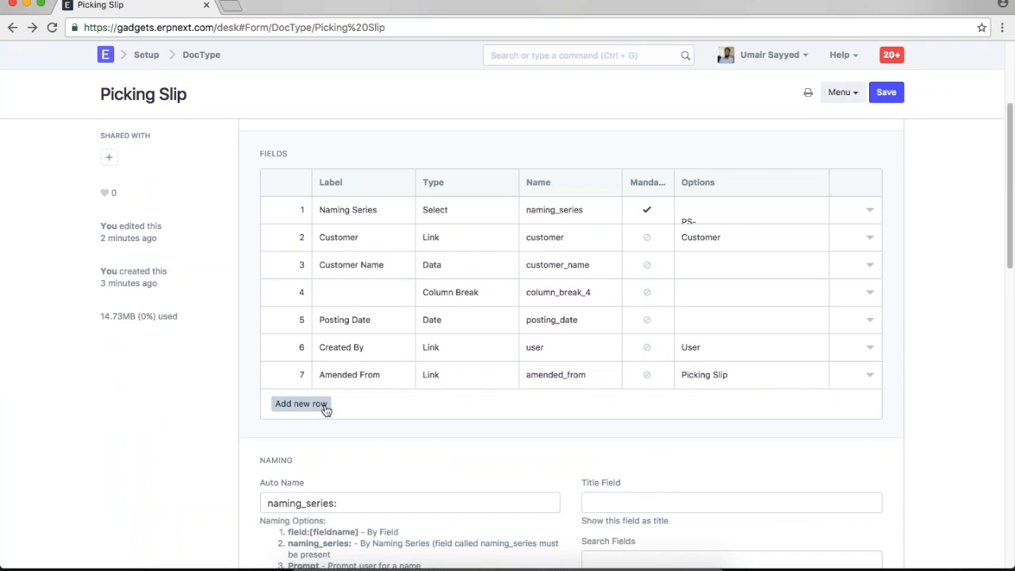
pyautogui.click(300, 403)
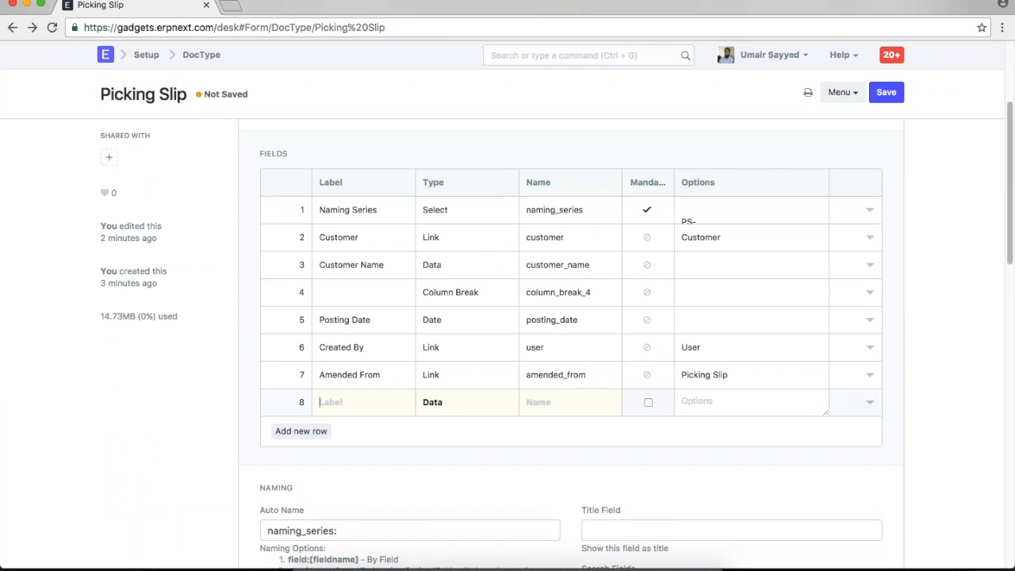
pyautogui.click(470, 407)
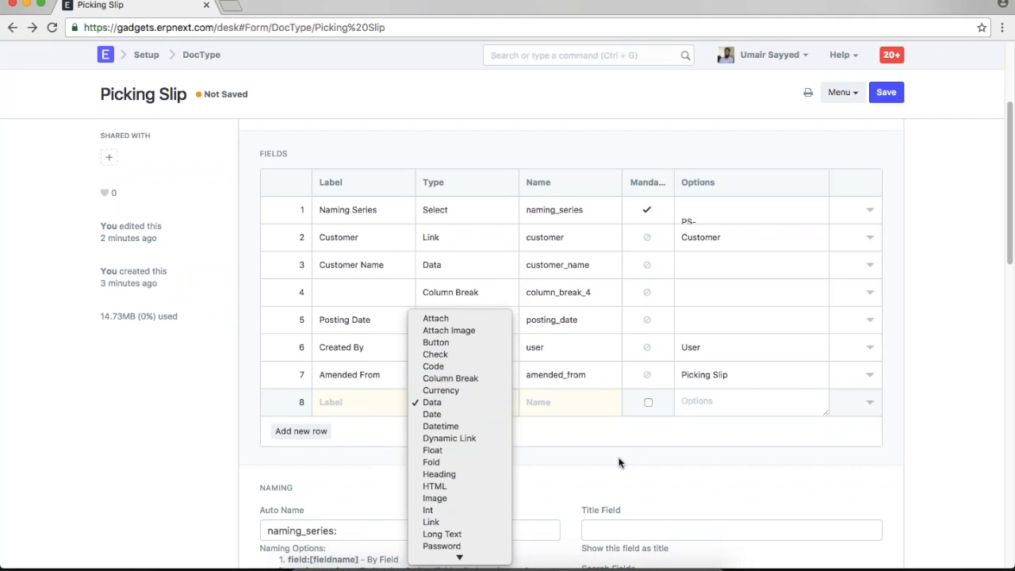
pyautogui.click(629, 435)
pyautogui.scroll(5, 671, 480)
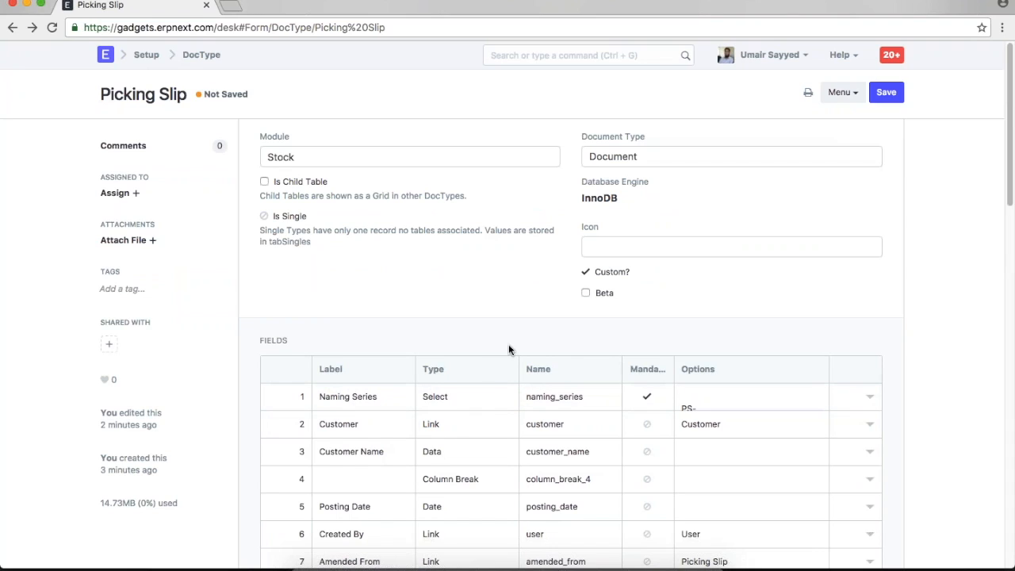
pyautogui.scroll(-2, 512, 267)
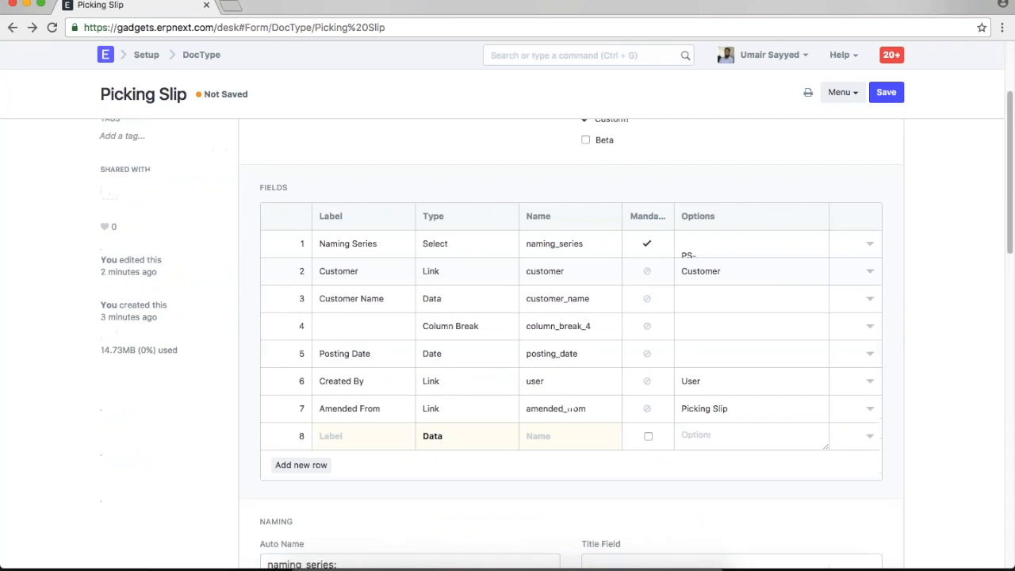
pyautogui.click(474, 439)
pyautogui.scroll(-2, 460, 545)
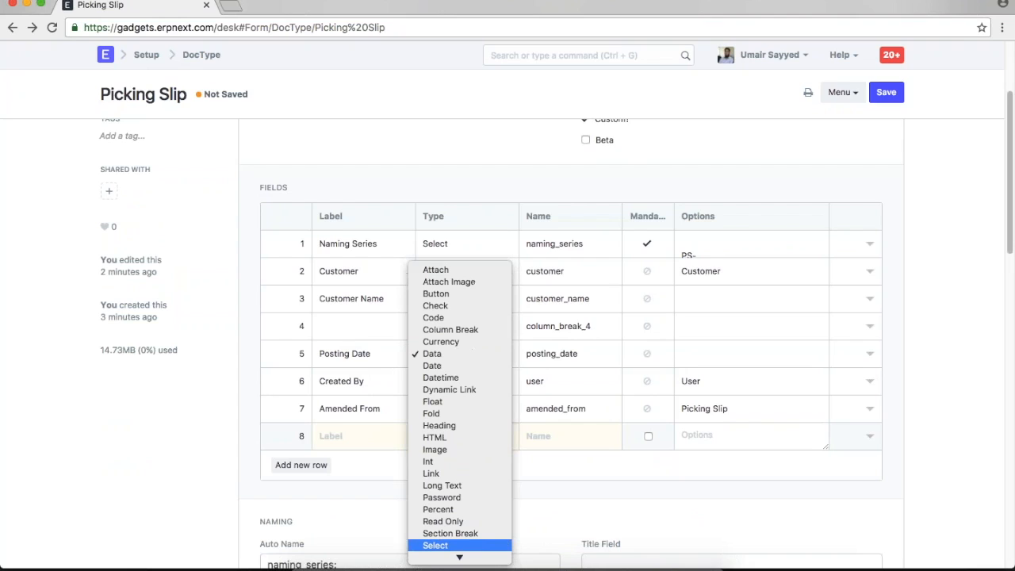
pyautogui.click(451, 532)
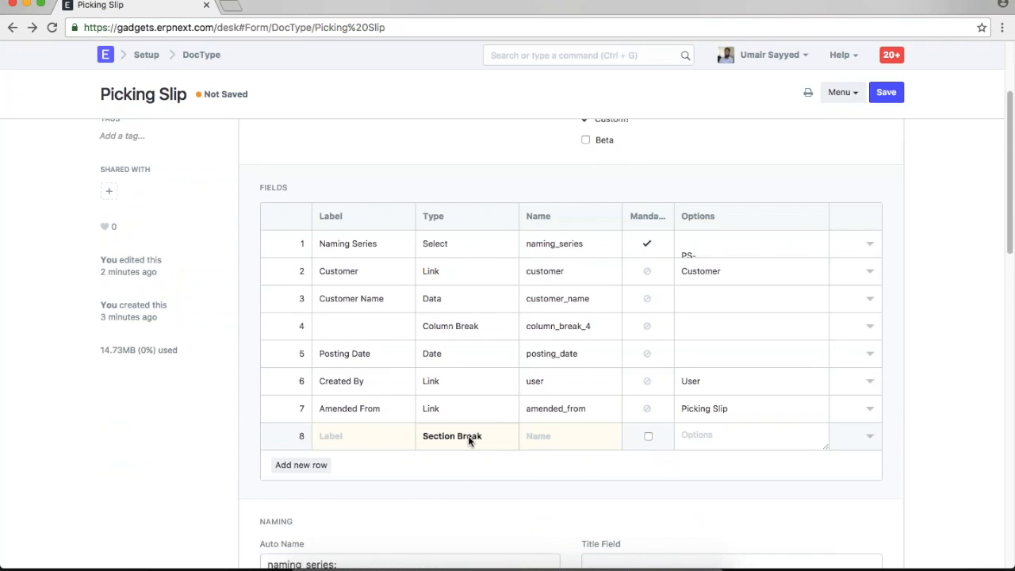
pyautogui.scroll(-2, 471, 437)
# - Add row 9 'Item' as a Table field using Picking Slip Item, plus a blank row 10
pyautogui.click(301, 299)
pyautogui.click(320, 298)
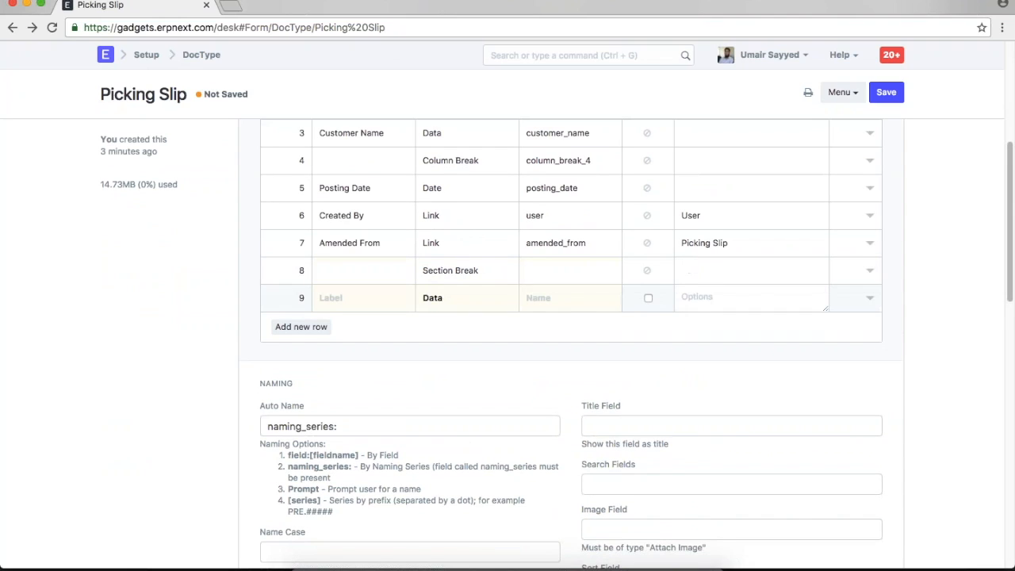
pyautogui.write('Item')
pyautogui.click(478, 305)
pyautogui.press('t')
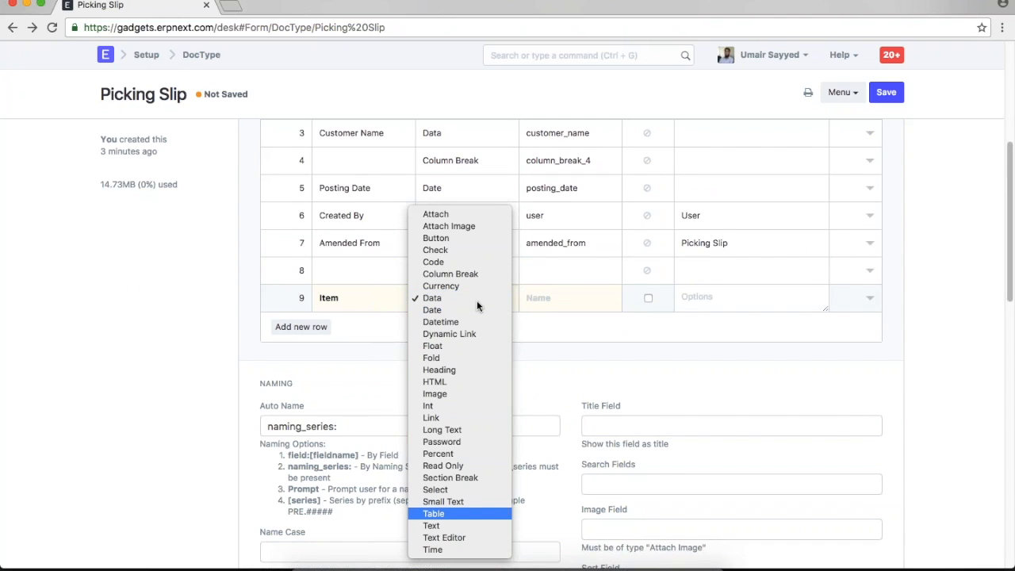
pyautogui.press('Return')
pyautogui.click(561, 298)
pyautogui.scroll(2, 560, 298)
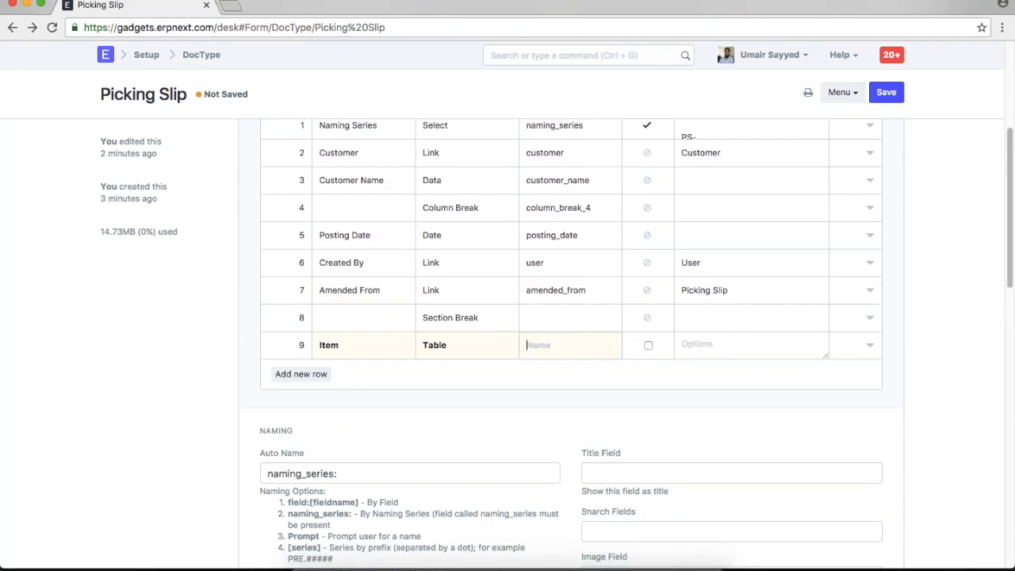
pyautogui.write('P')
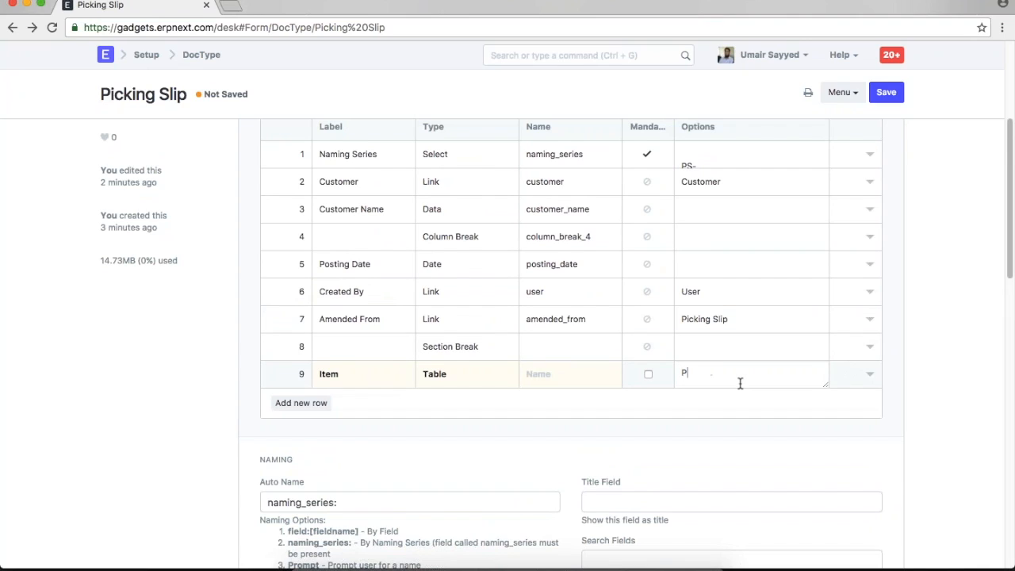
pyautogui.write('icking Slip Item')
pyautogui.click(301, 403)
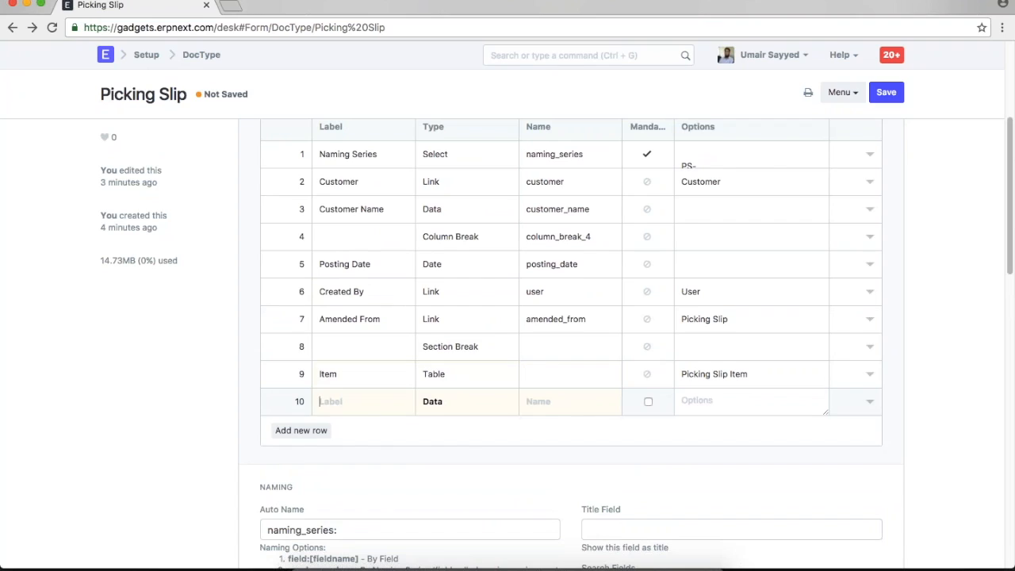
# - Set row 10 to Section Break, add a Column Break and a Total Qty field, and save
pyautogui.click(446, 402)
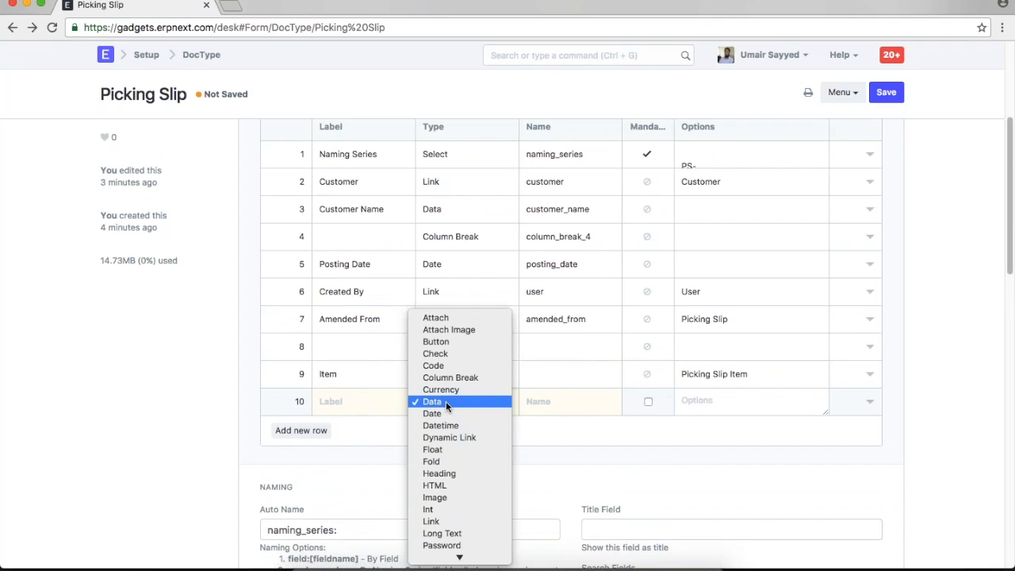
pyautogui.press('s')
pyautogui.press('Return')
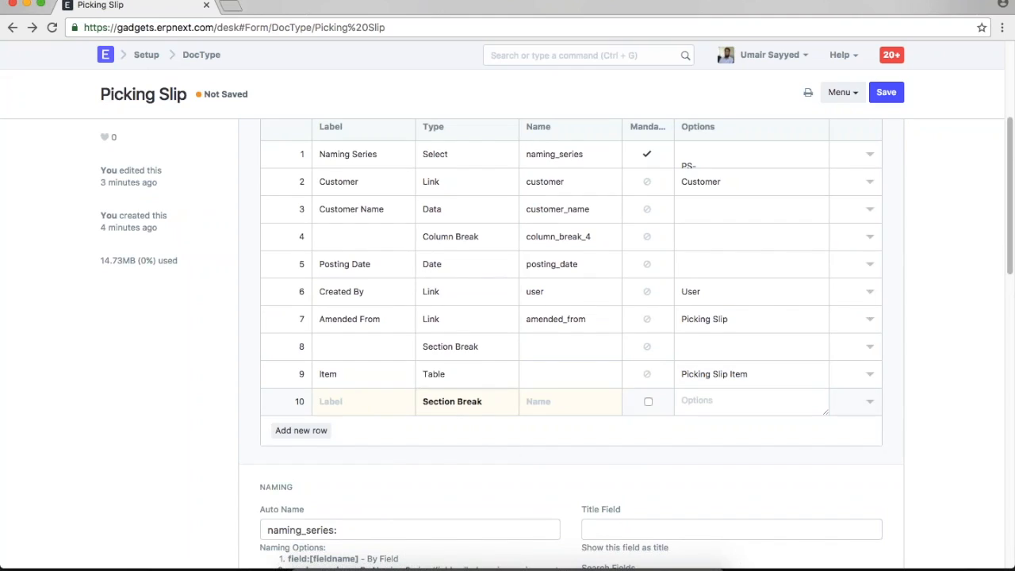
pyautogui.click(302, 430)
pyautogui.click(447, 430)
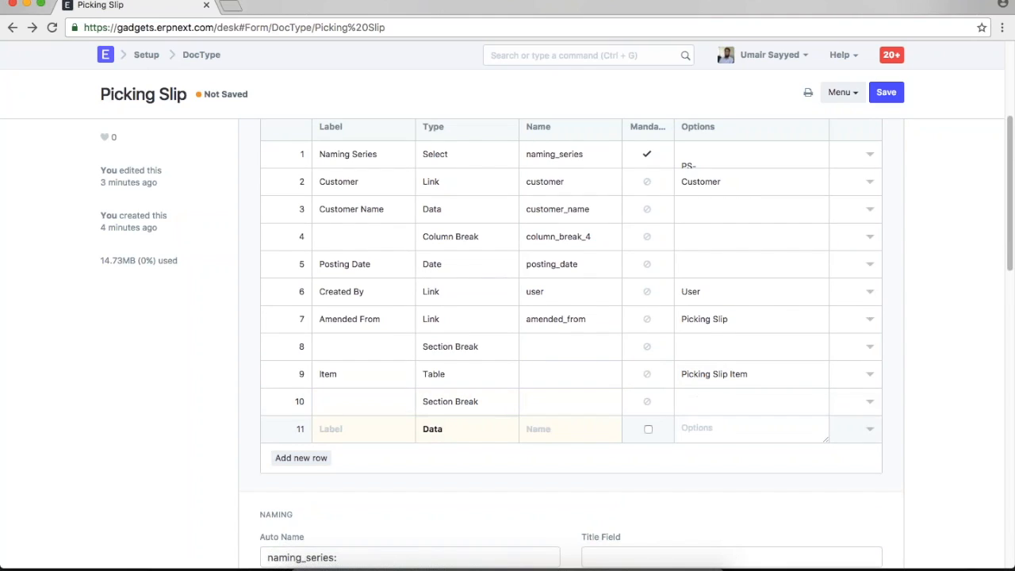
pyautogui.click(446, 429)
pyautogui.write('col')
pyautogui.press('Return')
pyautogui.click(301, 458)
pyautogui.click(374, 460)
pyautogui.write('Total Qty')
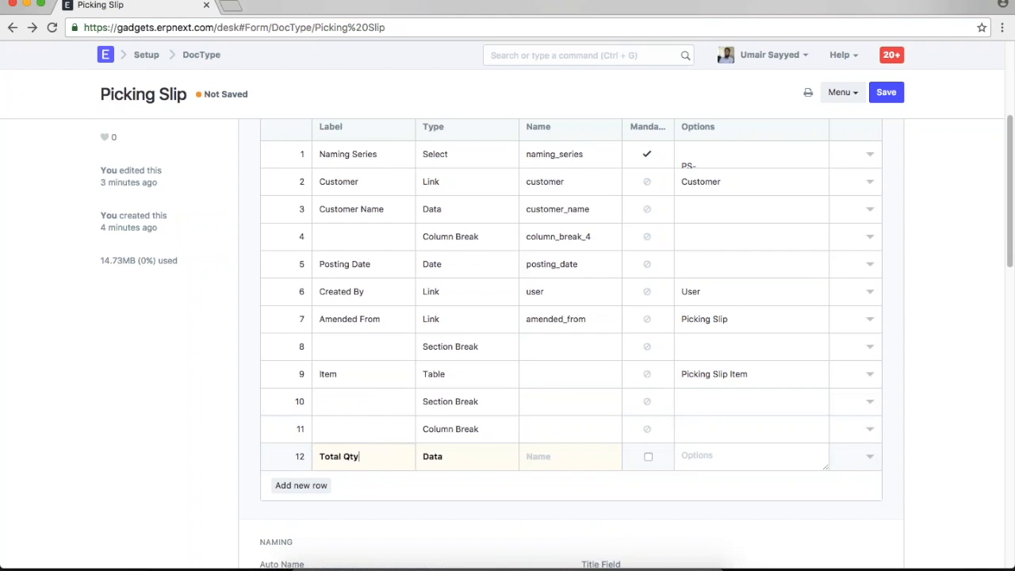
pyautogui.hotkey('ctrl', 's')
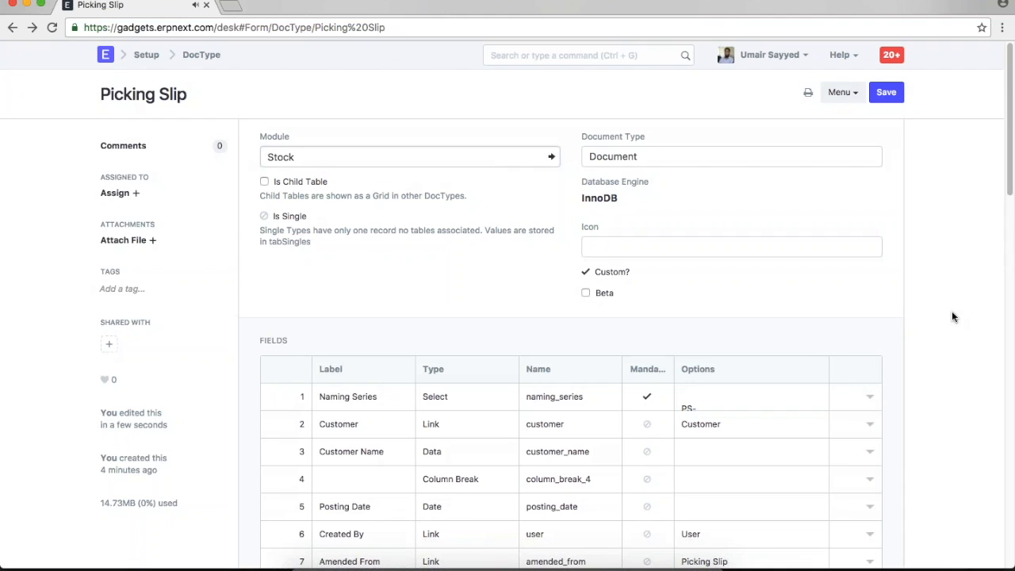
# - Move Amended From down to row 10 and save the reordered fields
pyautogui.scroll(-4, 953, 316)
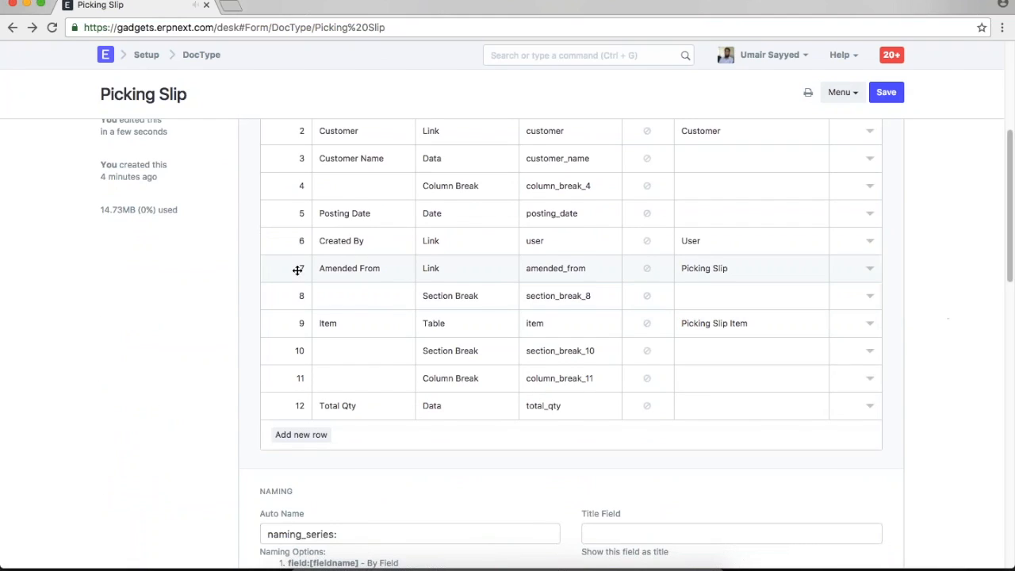
pyautogui.moveTo(297, 271); pyautogui.dragTo(285, 366)
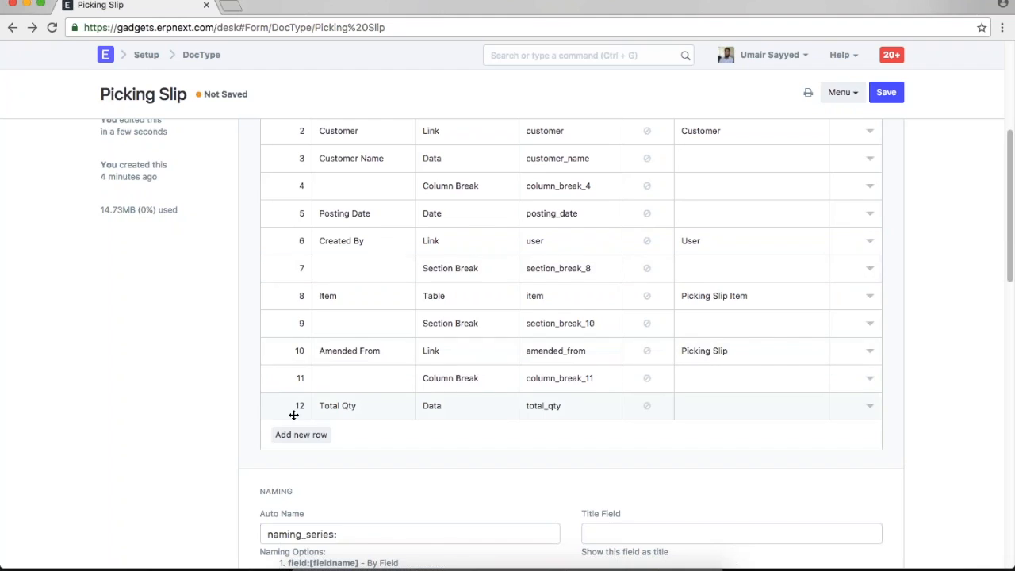
pyautogui.scroll(5, 301, 388)
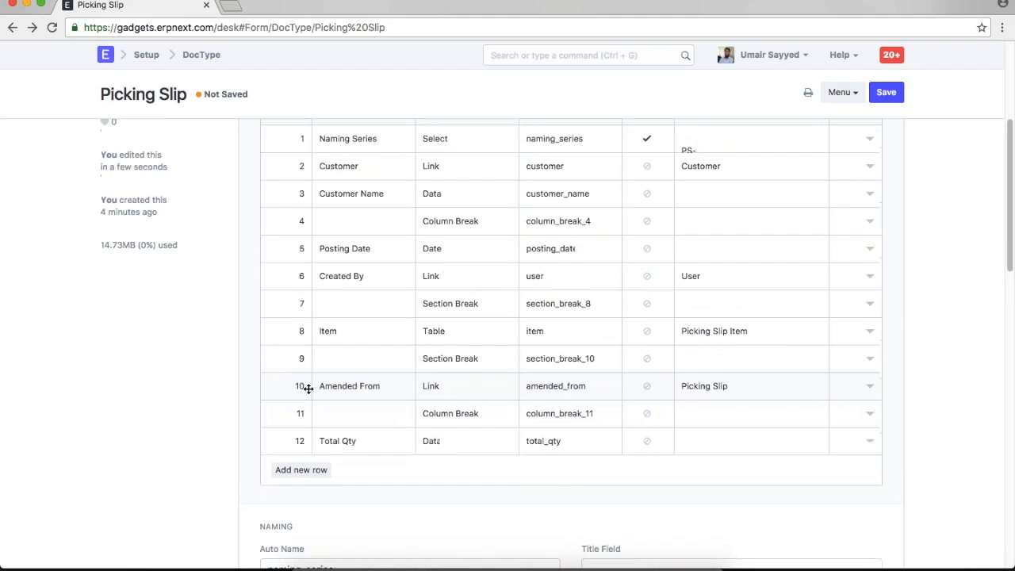
pyautogui.click(886, 93)
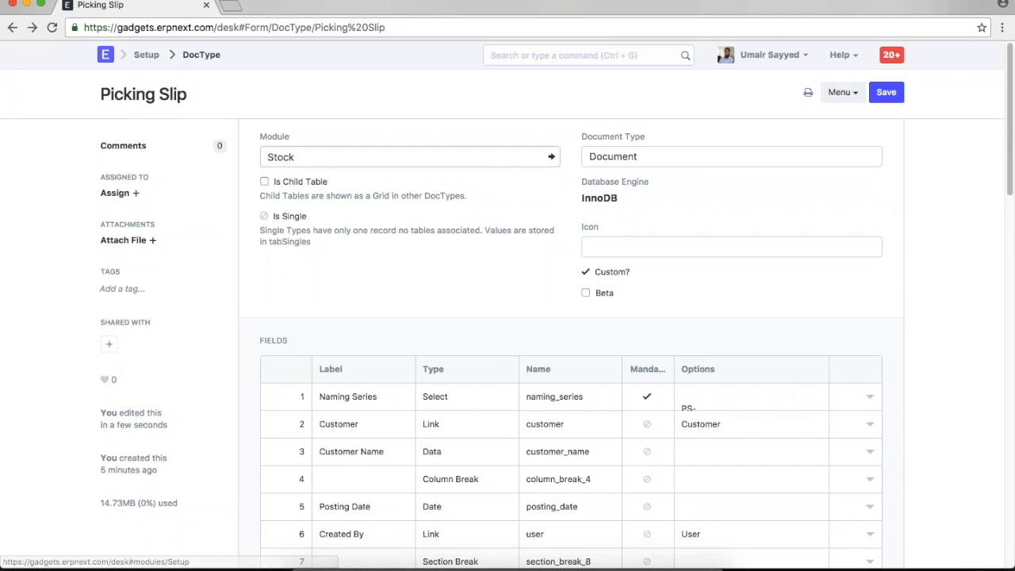
pyautogui.click(106, 55)
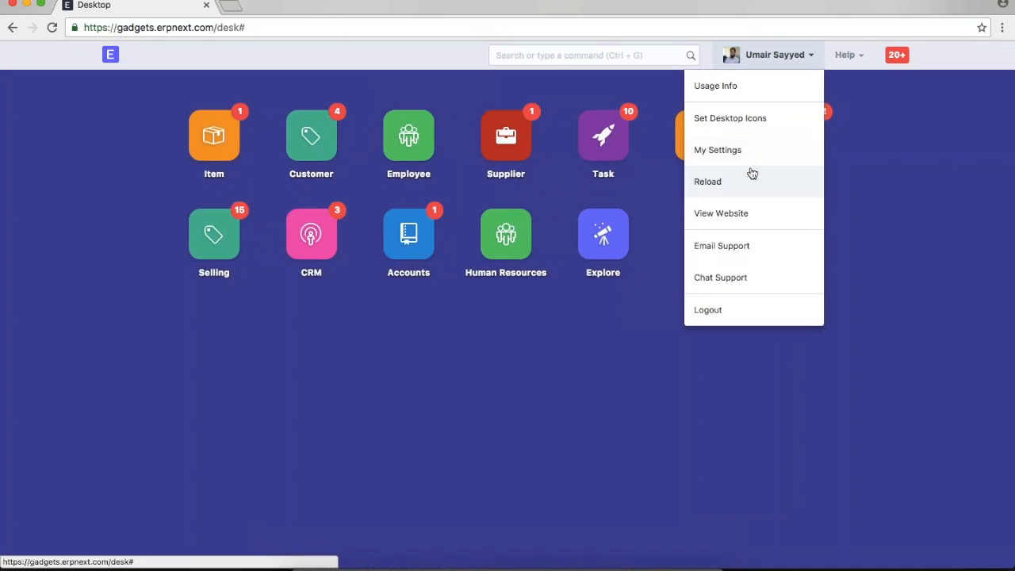
# - Reload the desk and try searching for 'new pic'
pyautogui.click(749, 178)
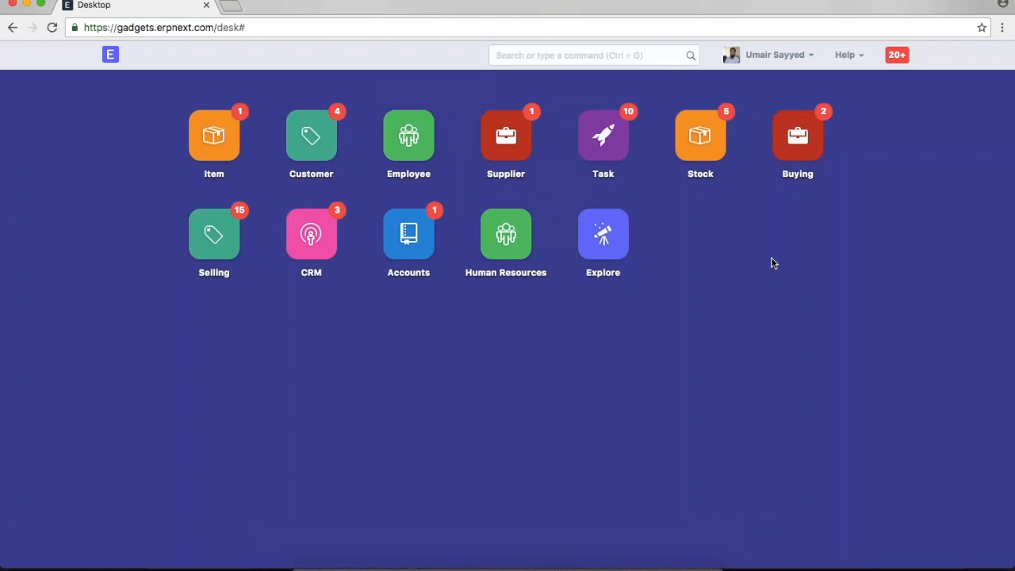
pyautogui.click(607, 64)
pyautogui.write('new pic')
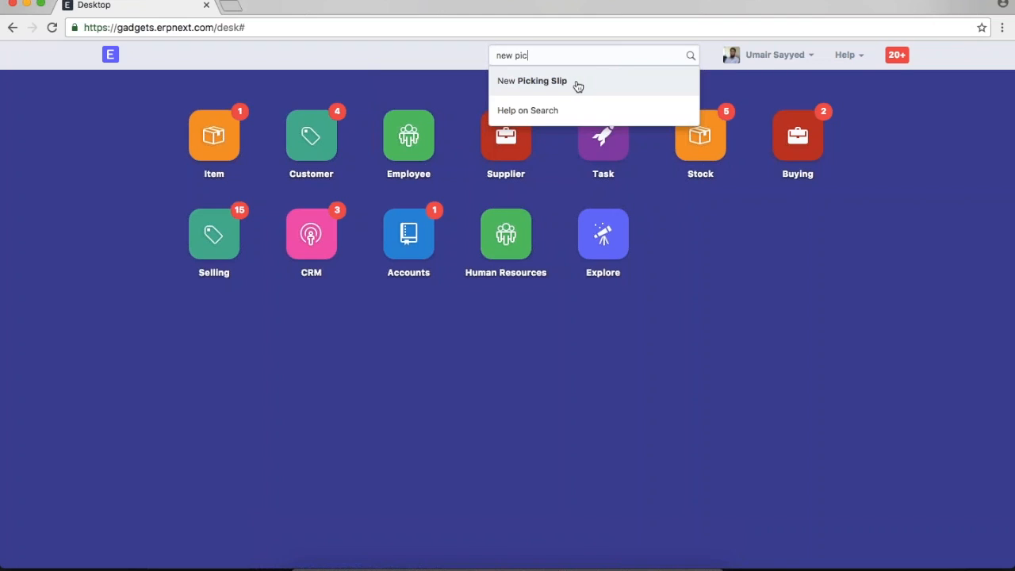
pyautogui.click(622, 348)
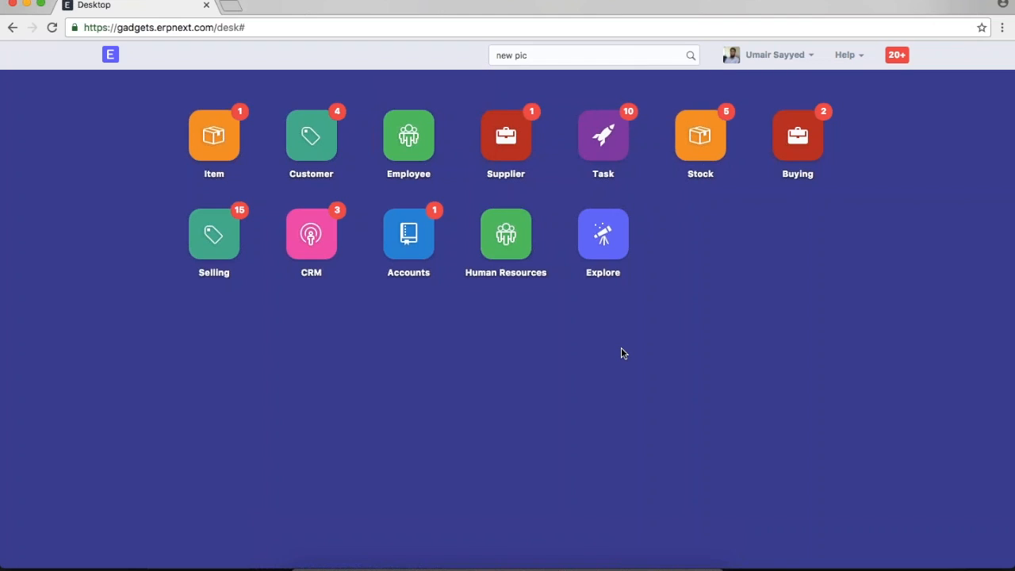
# - Open the Picking Slip list from the Stock module's Documents section
pyautogui.click(603, 236)
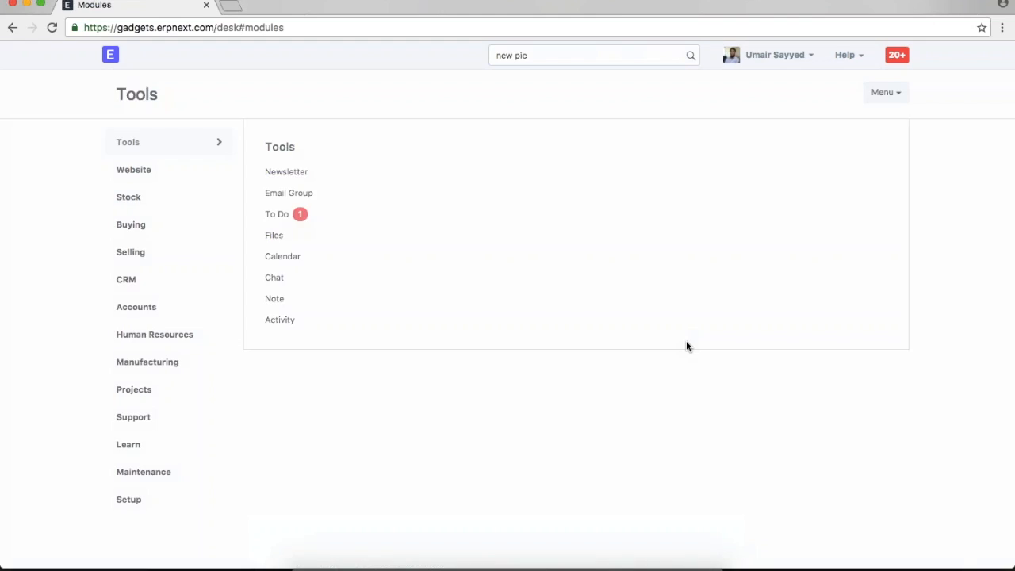
pyautogui.click(140, 206)
pyautogui.scroll(-4, 787, 378)
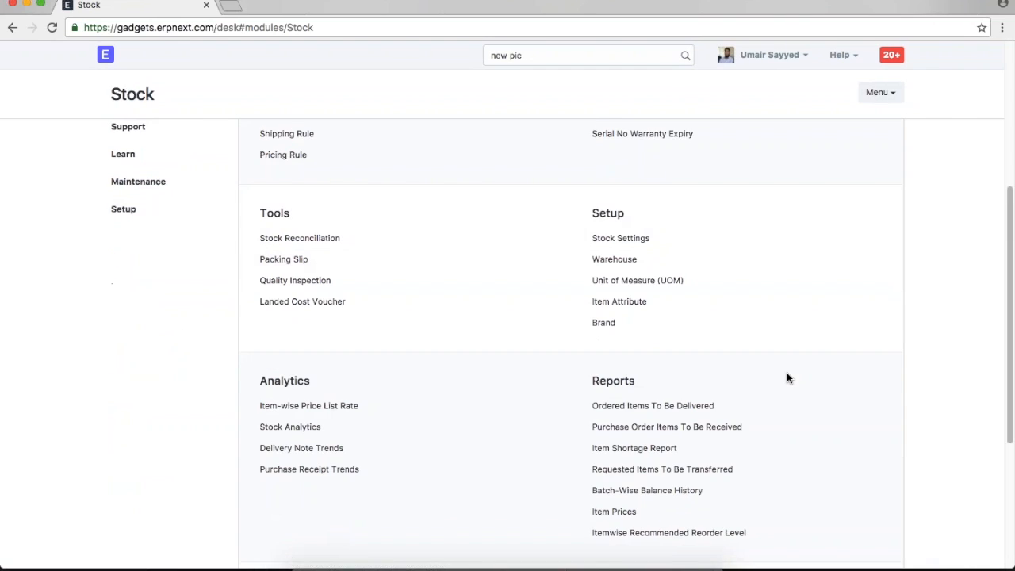
pyautogui.scroll(-6, 787, 378)
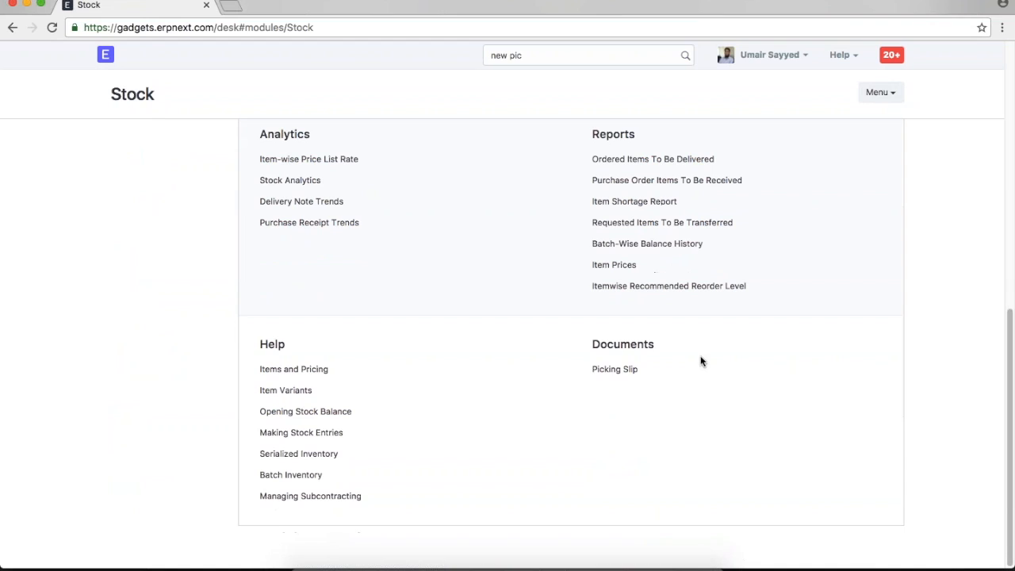
pyautogui.click(619, 370)
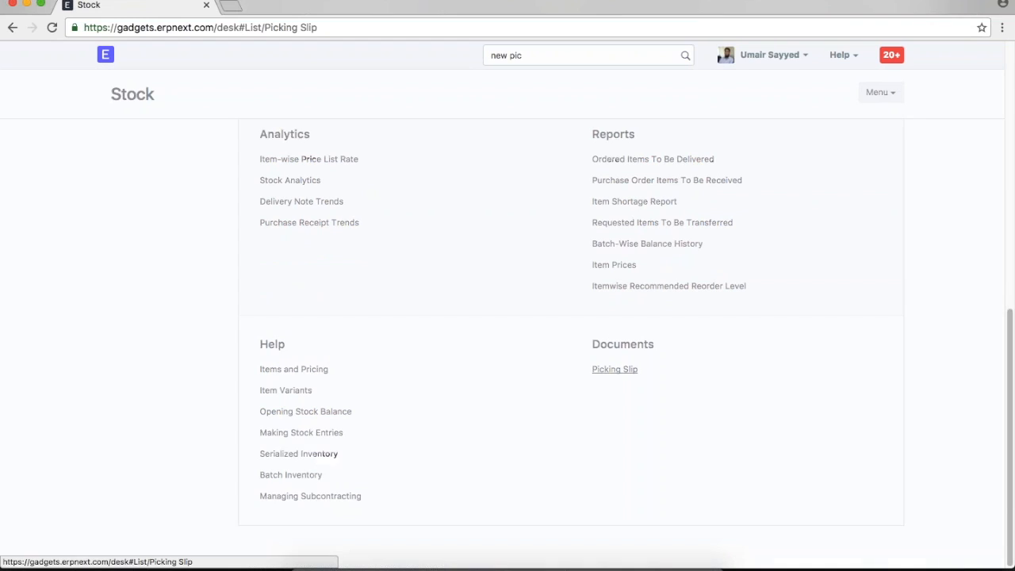
# - Start a new Picking Slip in the full form, keeping series PS- and date 20-12-2016
pyautogui.click(575, 296)
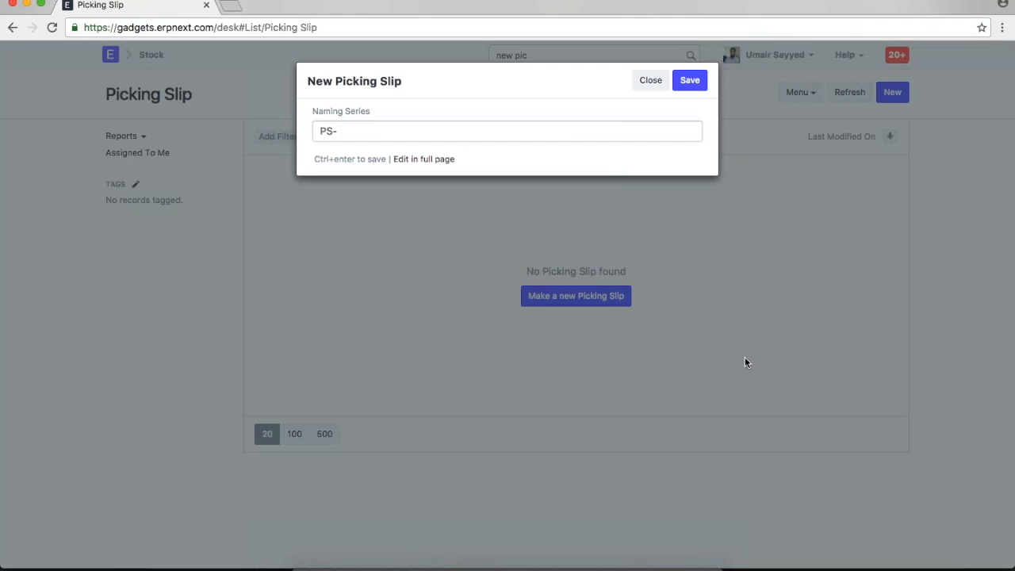
pyautogui.click(428, 159)
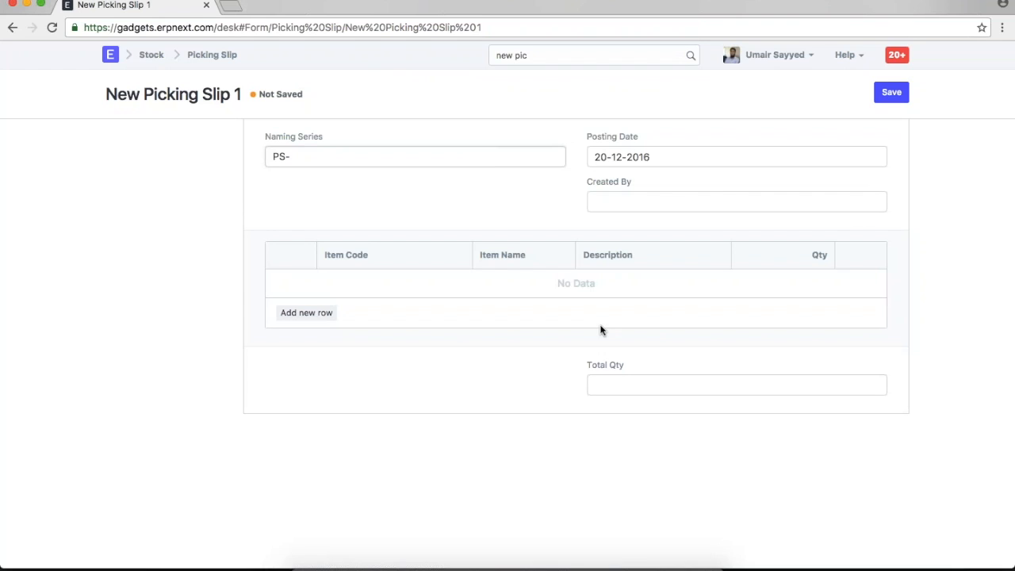
pyautogui.click(375, 160)
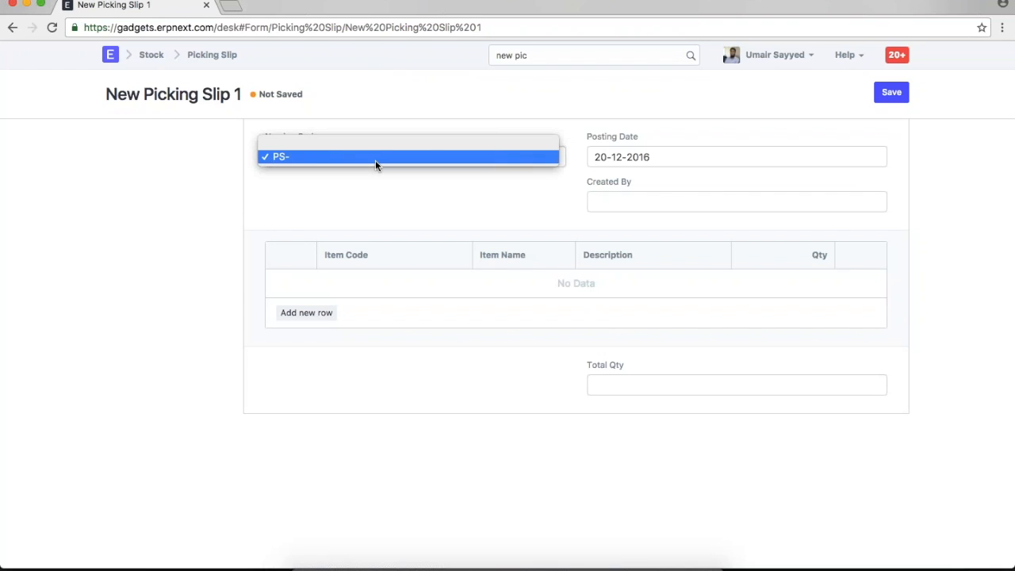
pyautogui.click(547, 183)
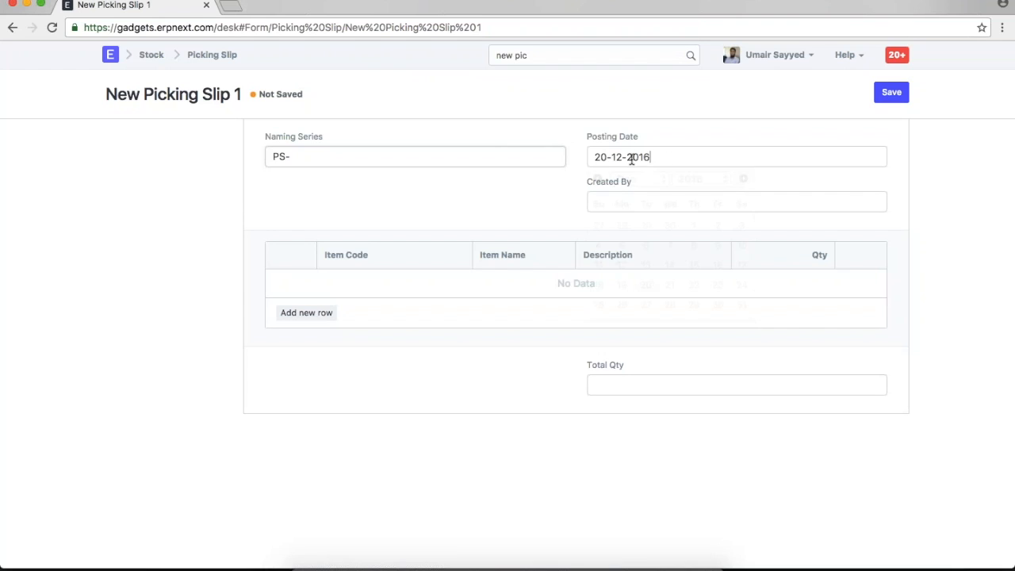
pyautogui.click(632, 158)
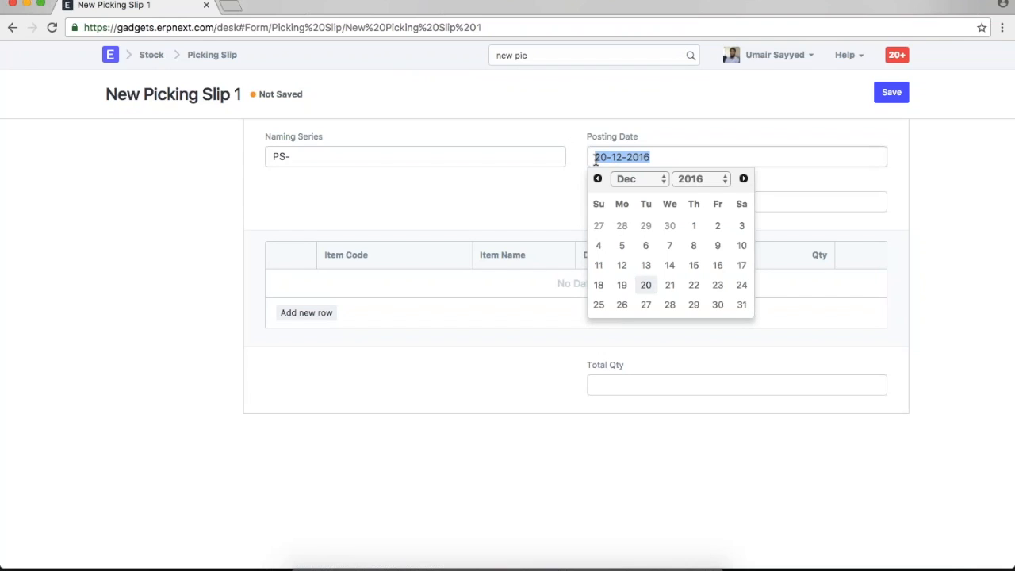
pyautogui.click(670, 138)
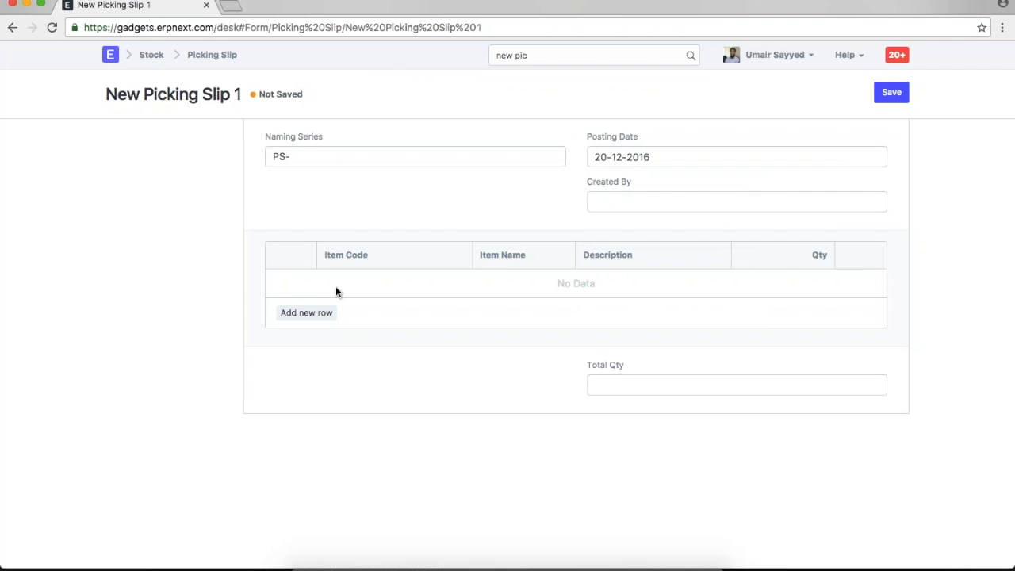
# - Add a first item row with Item Code One Plus 3
pyautogui.click(328, 313)
pyautogui.click(387, 286)
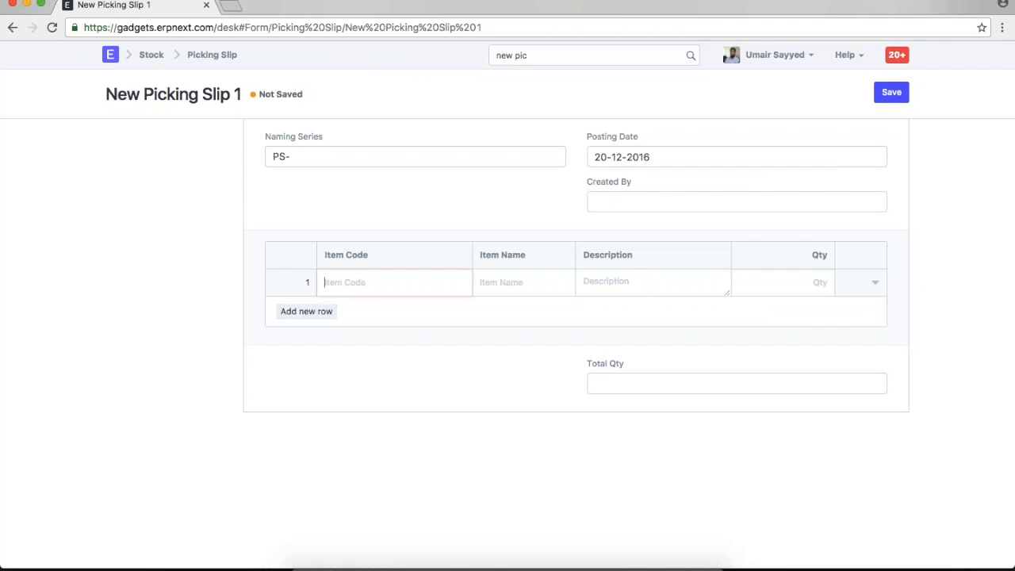
pyautogui.click(402, 320)
pyautogui.moveTo(624, 364); pyautogui.dragTo(587, 365)
pyautogui.click(552, 378)
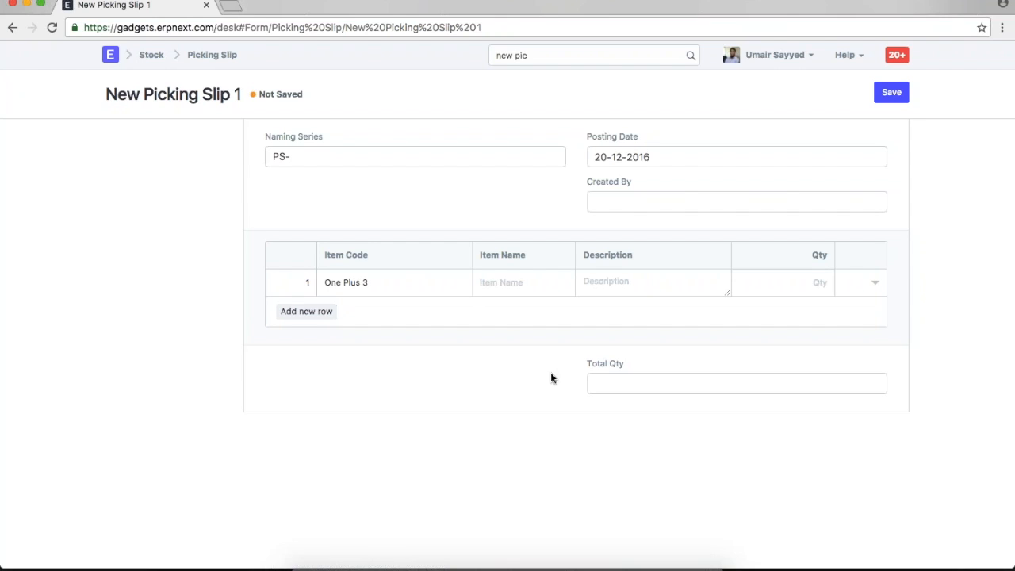
# - Open the ERPNext desk home page in a second browser tab
pyautogui.rightClick(220, 54)
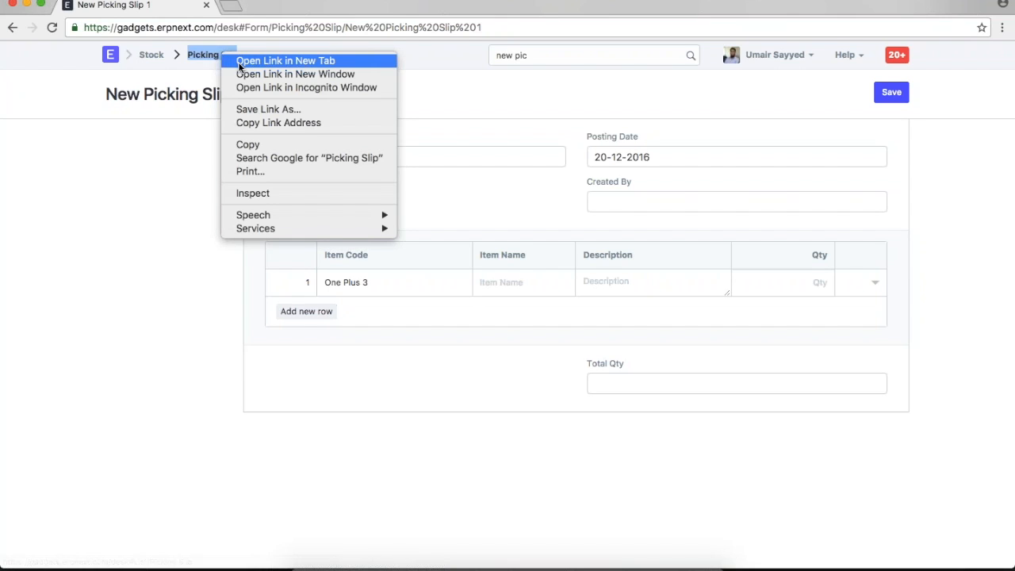
pyautogui.rightClick(115, 58)
pyautogui.click(133, 59)
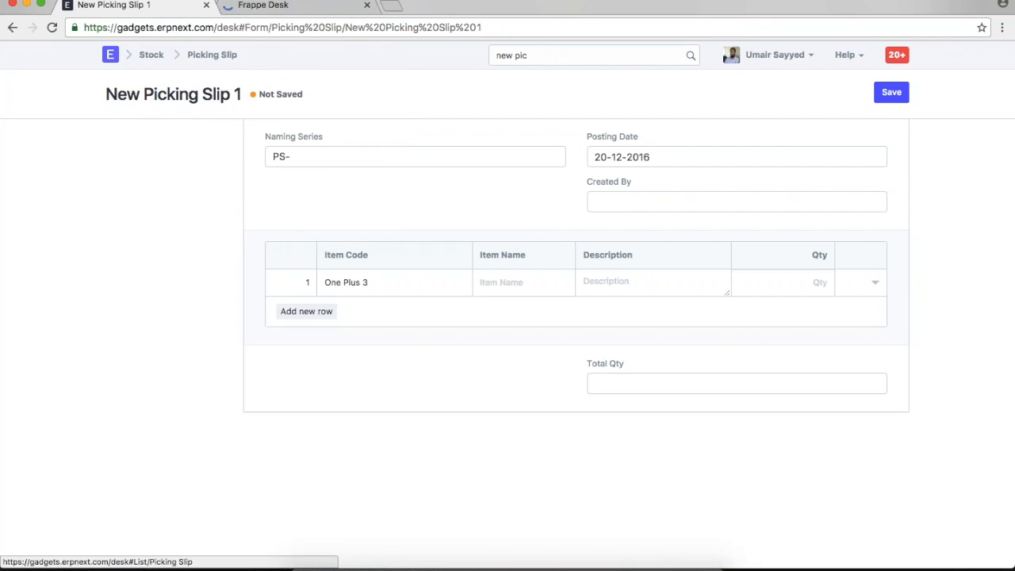
pyautogui.click(305, 6)
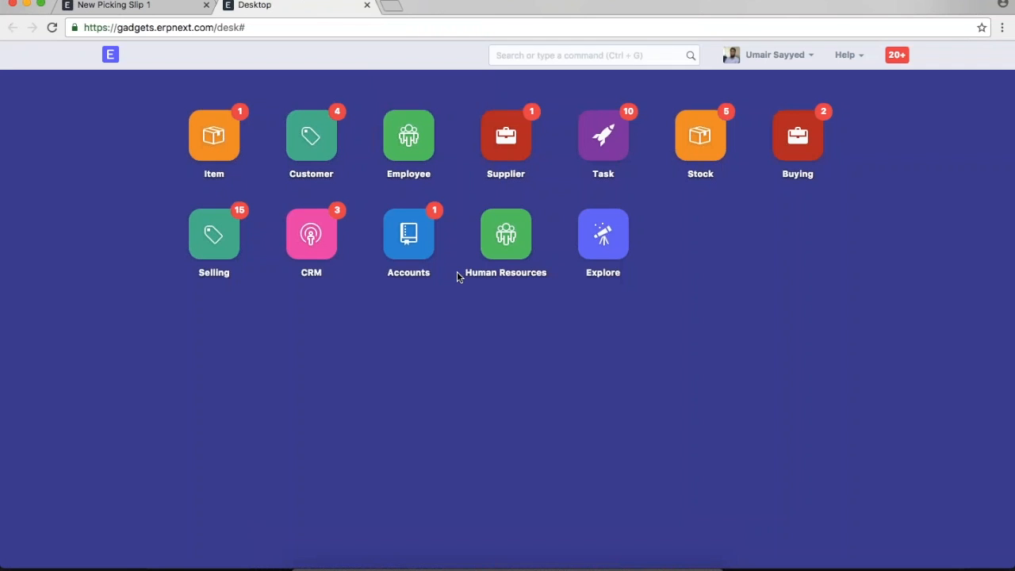
# - Search 'picking in doc' and open the Picking Slip DocType definition
pyautogui.hotkey('ctrl', 'g')
pyautogui.write('pickin')
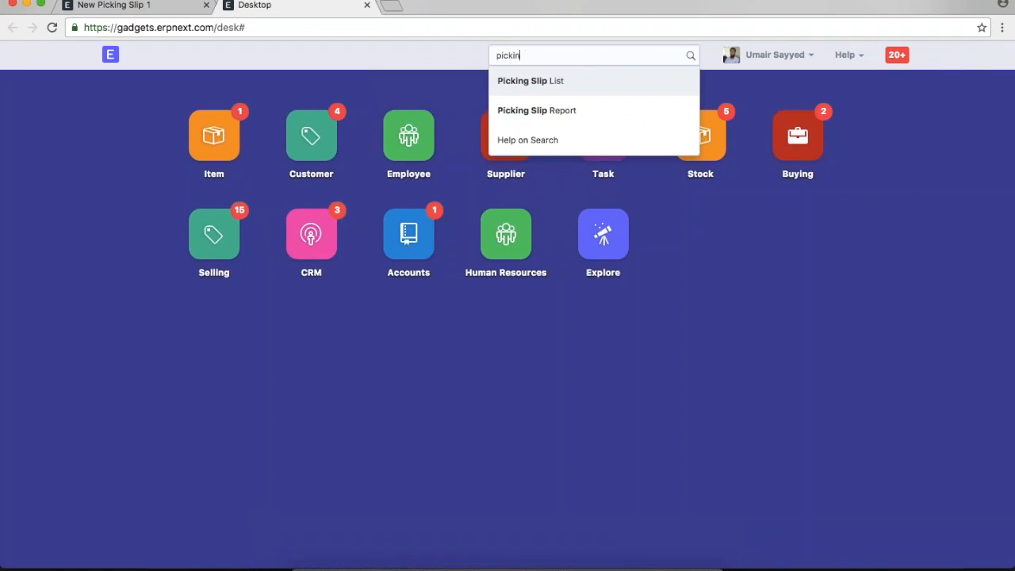
pyautogui.write('g in doc')
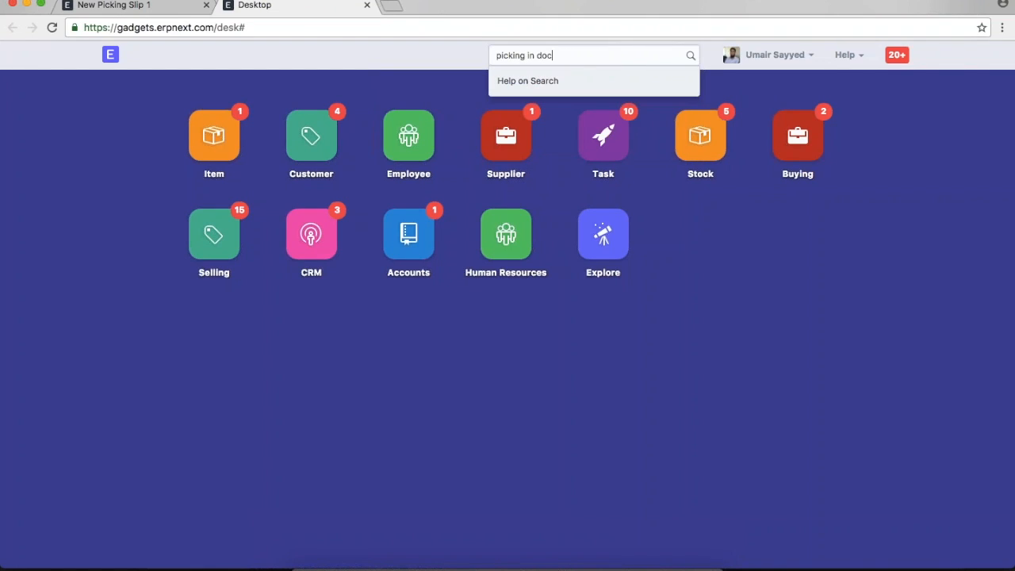
pyautogui.press('Return')
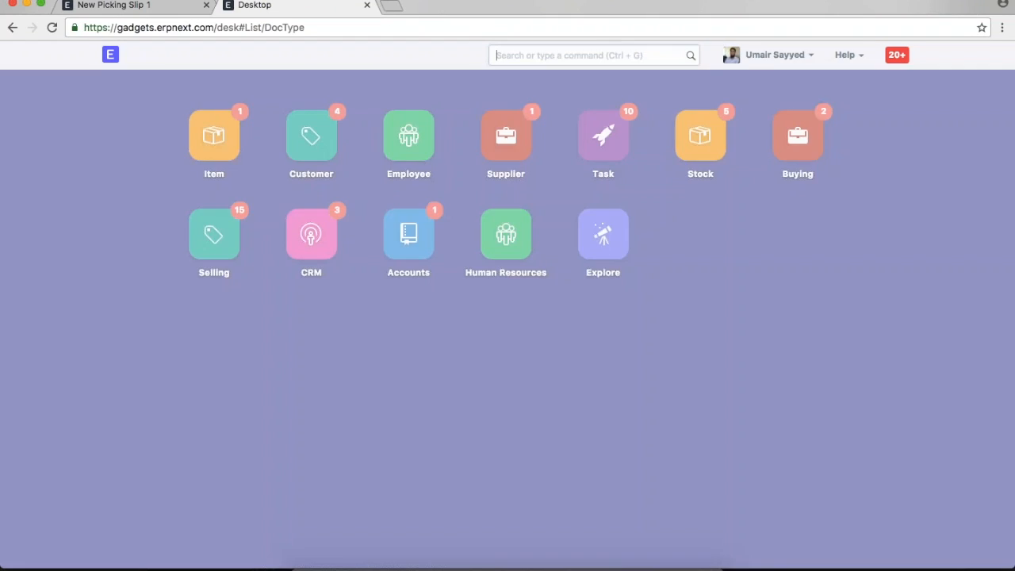
pyautogui.click(314, 195)
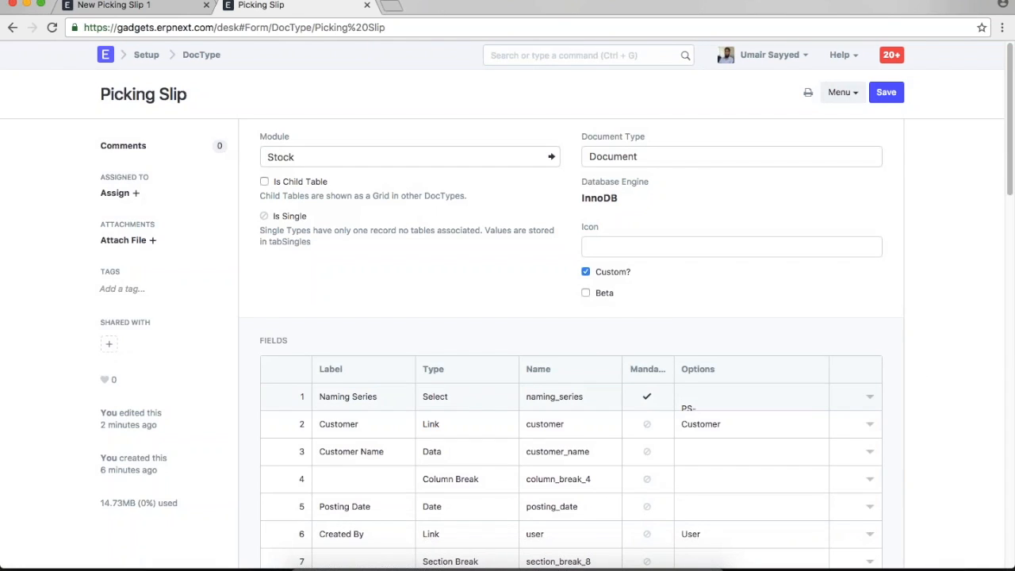
# - Insert a new first field labelled 'Sales Order', type Link, options 'Sales Order'
pyautogui.click(869, 396)
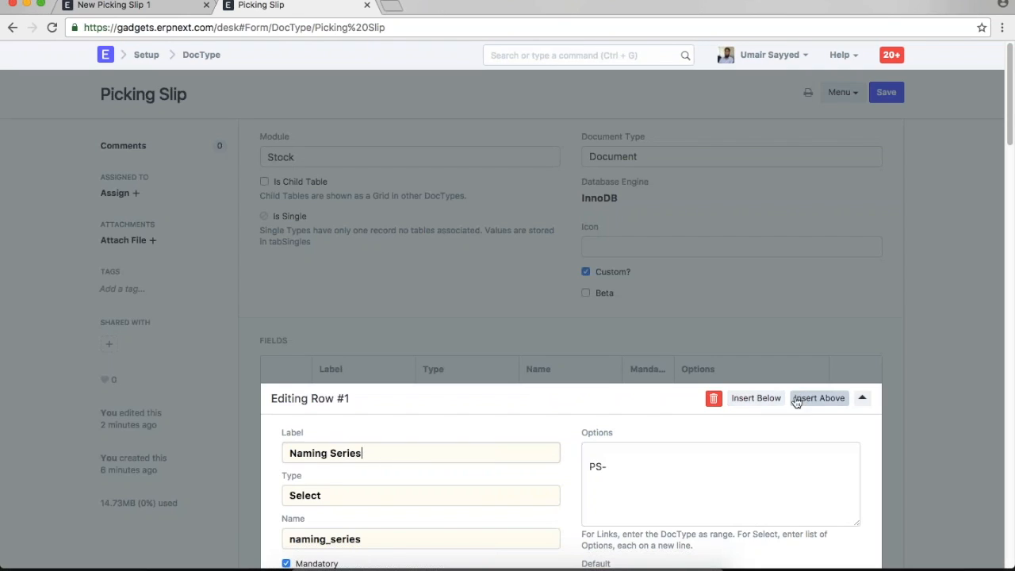
pyautogui.click(799, 400)
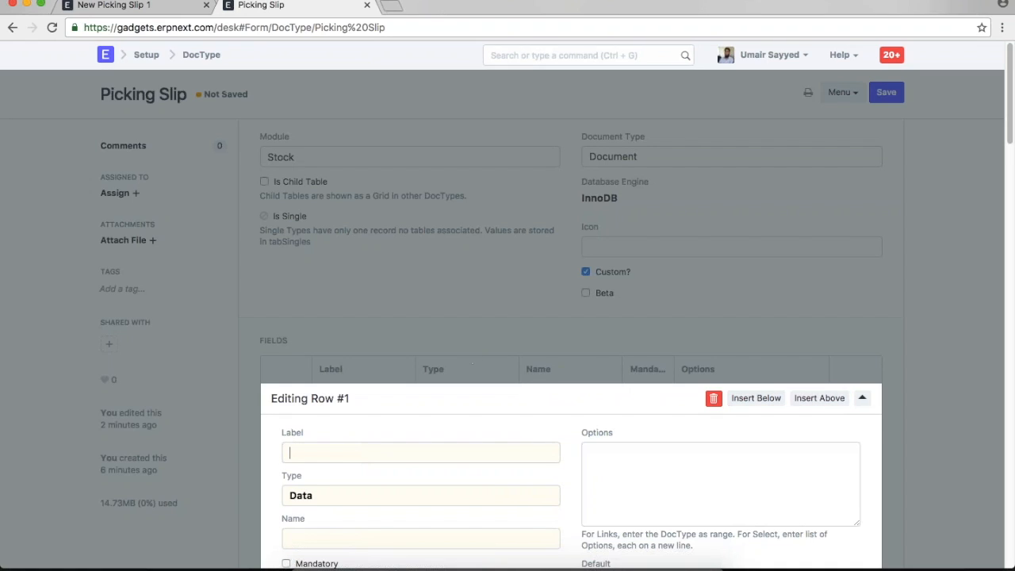
pyautogui.scroll(-3, 612, 324)
pyautogui.write('Sales Order')
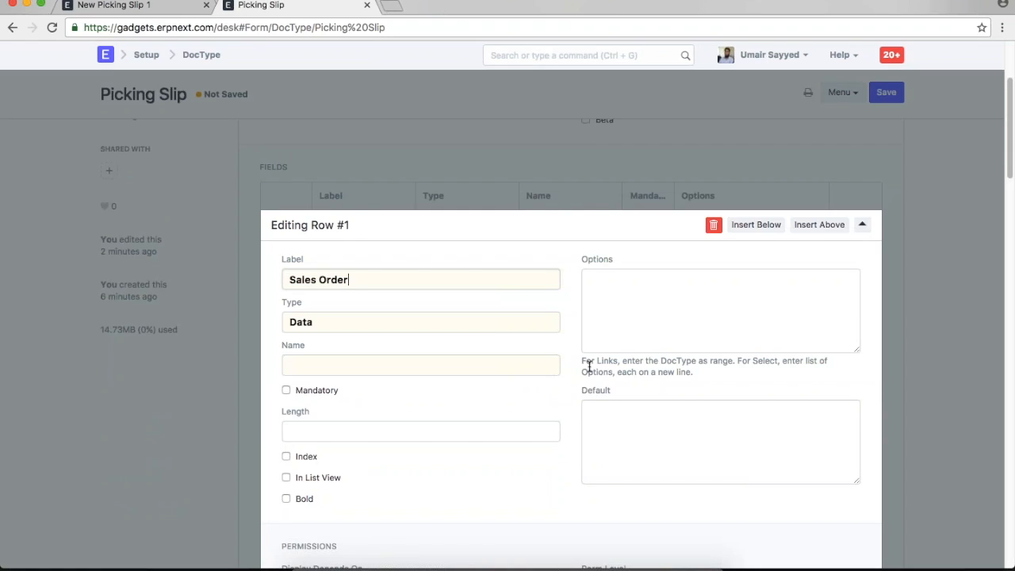
pyautogui.click(420, 322)
pyautogui.press('l')
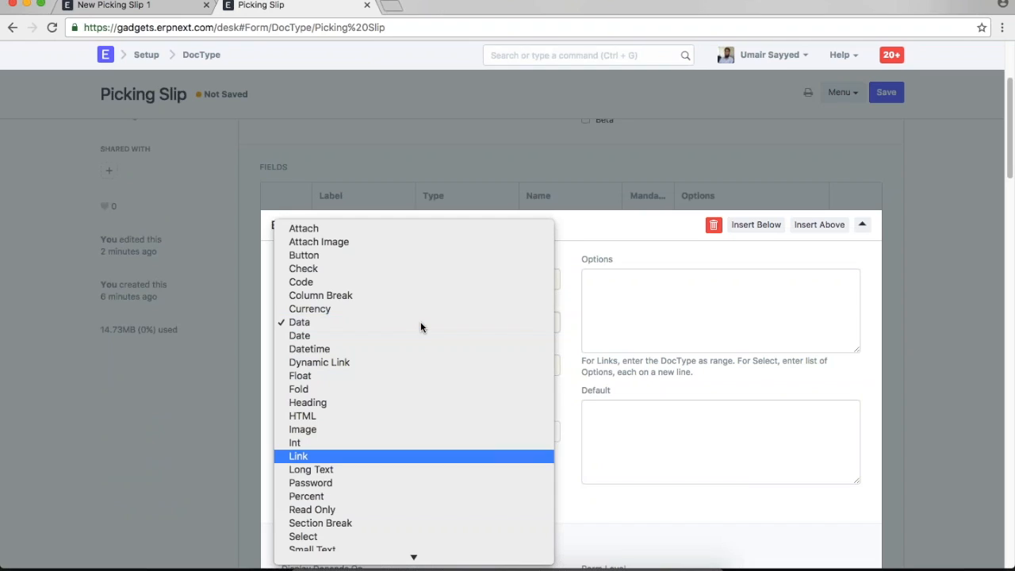
pyautogui.press('Return')
pyautogui.click(637, 330)
pyautogui.write('Sales Order')
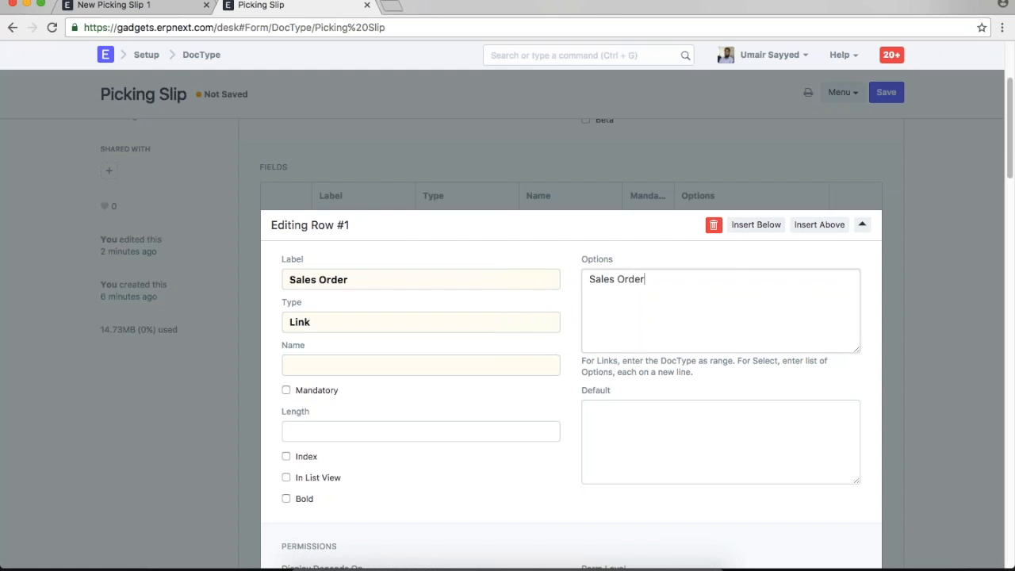
# - Close the field editor, save the Picking Slip DocType, and return to the new slip
pyautogui.click(957, 383)
pyautogui.scroll(2, 907, 325)
pyautogui.hotkey('ctrl', 's')
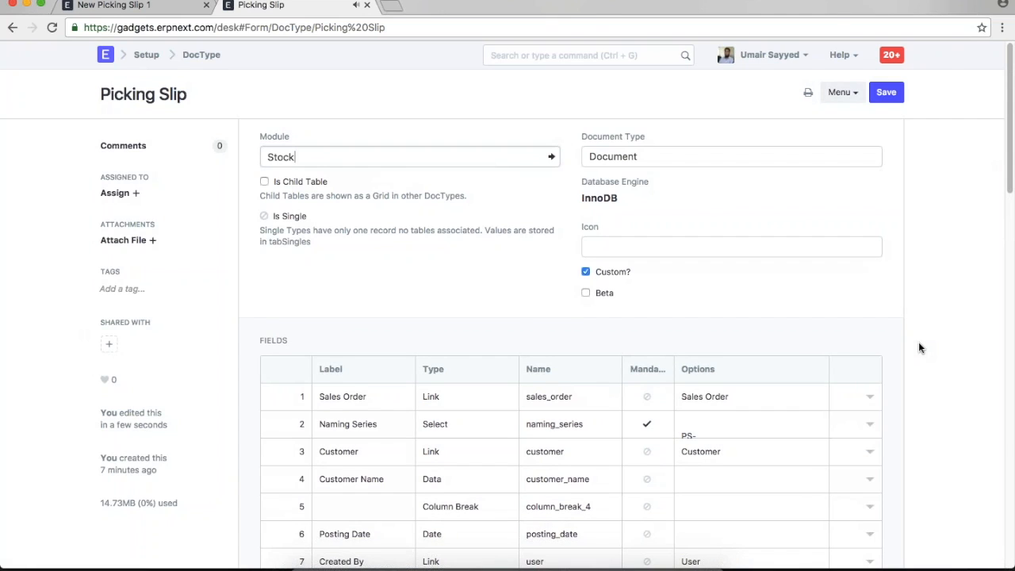
pyautogui.hotkey('ctrl', 'shift', 'Tab')
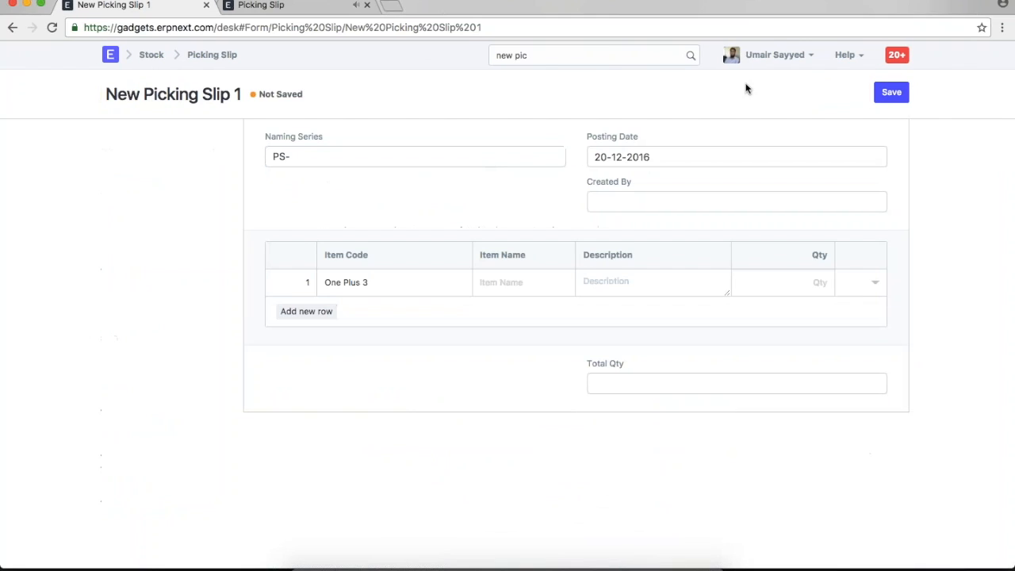
# - Clear the cache to reload the form, then choose SO-00006 as the Sales Order
pyautogui.click(773, 55)
pyautogui.click(769, 150)
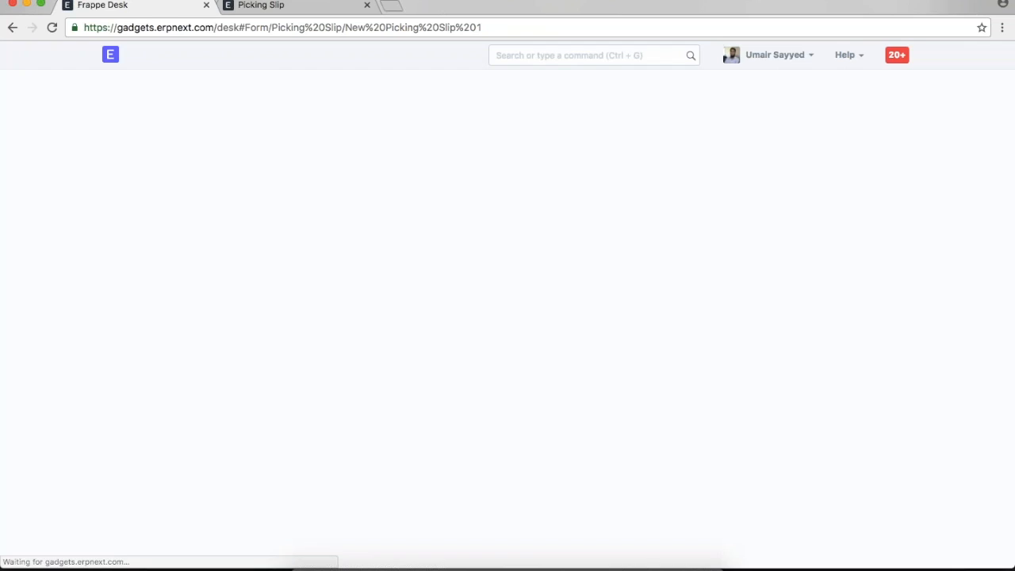
pyautogui.scroll(-1, 398, 195)
pyautogui.scroll(1, 399, 195)
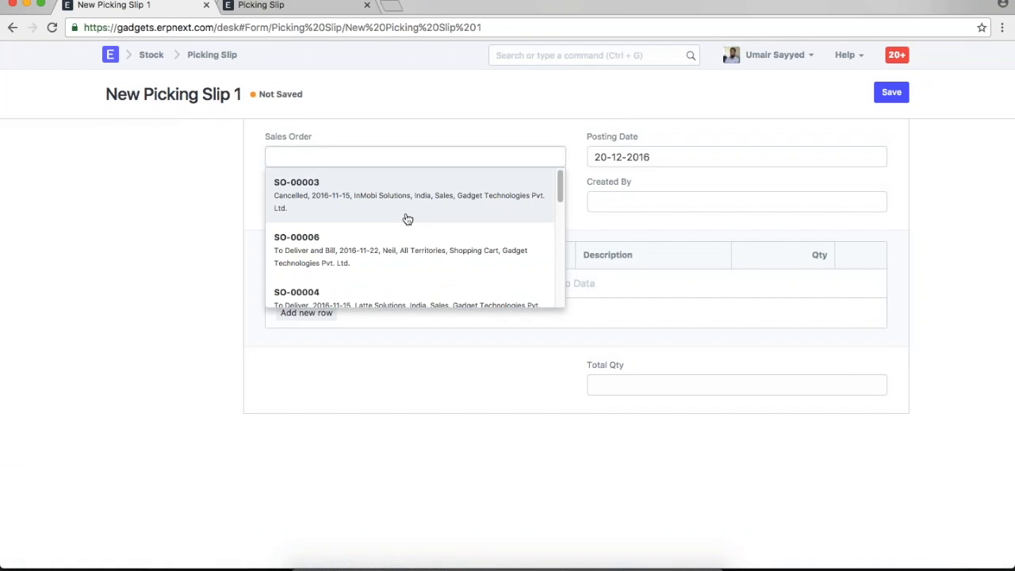
pyautogui.click(412, 255)
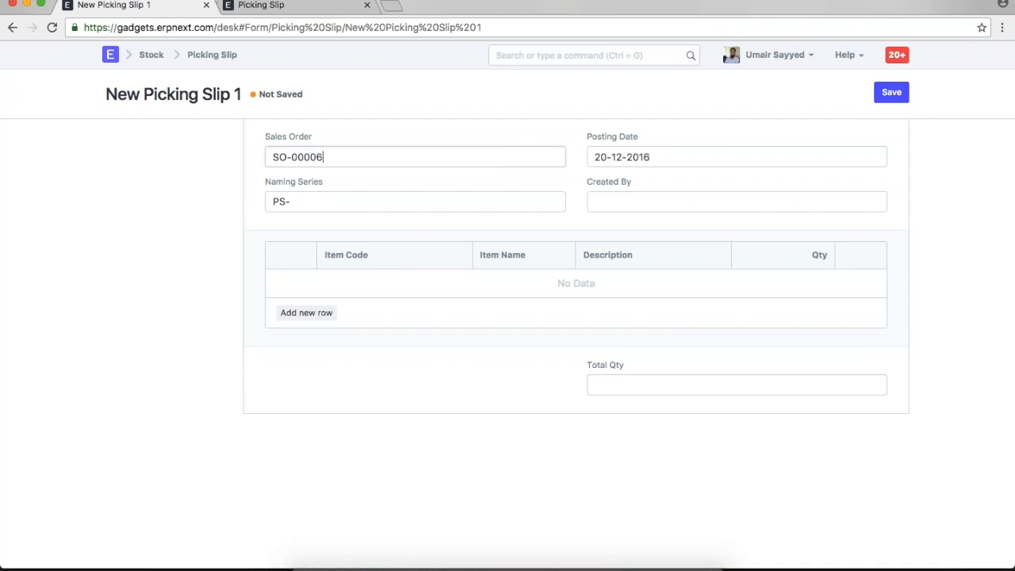
pyautogui.click(262, 4)
pyautogui.scroll(-2, 558, 418)
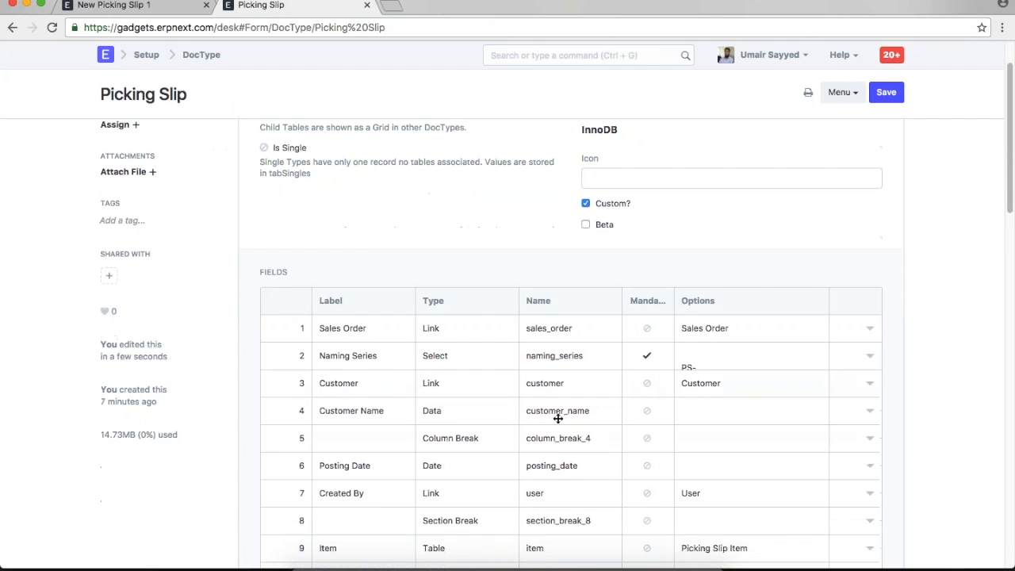
pyautogui.click(870, 384)
pyautogui.scroll(-3, 550, 386)
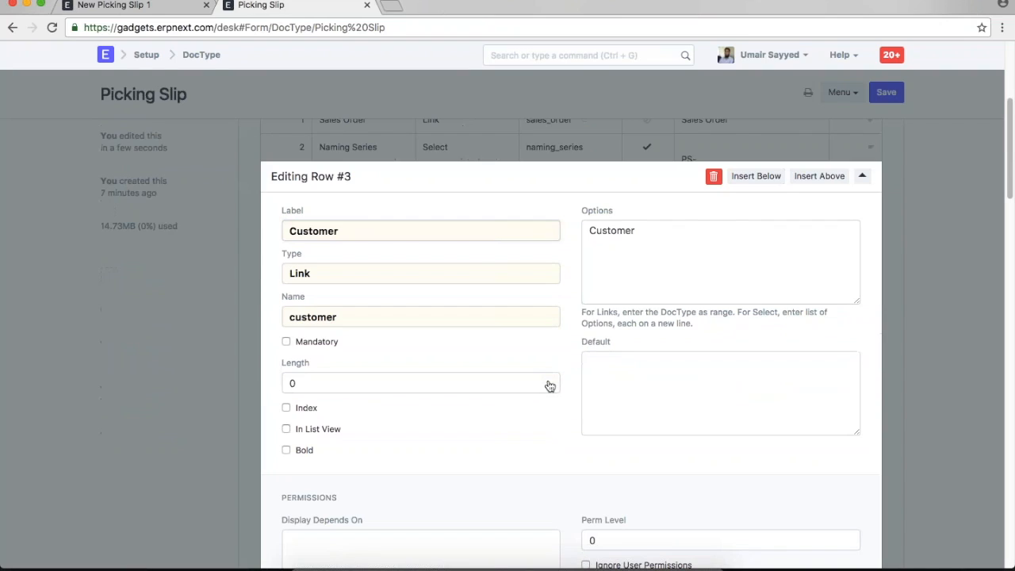
pyautogui.press('Escape')
pyautogui.scroll(1, 393, 202)
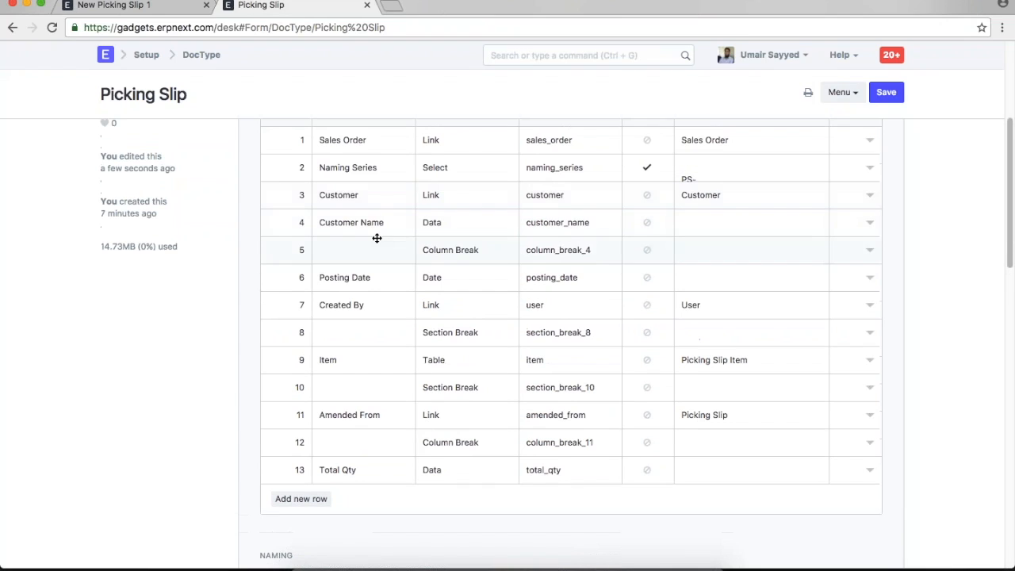
pyautogui.scroll(1, 373, 226)
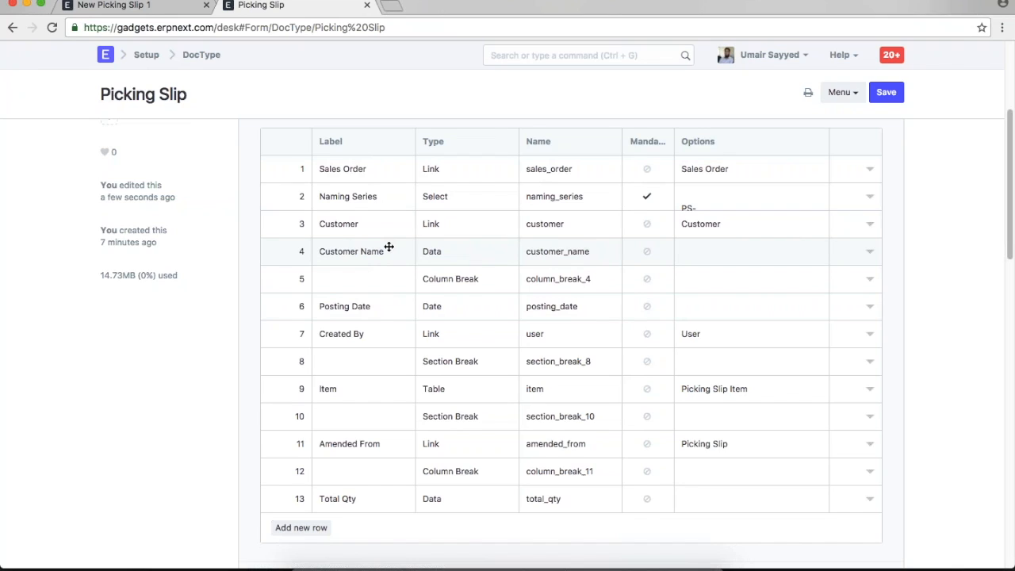
pyautogui.scroll(5, 389, 247)
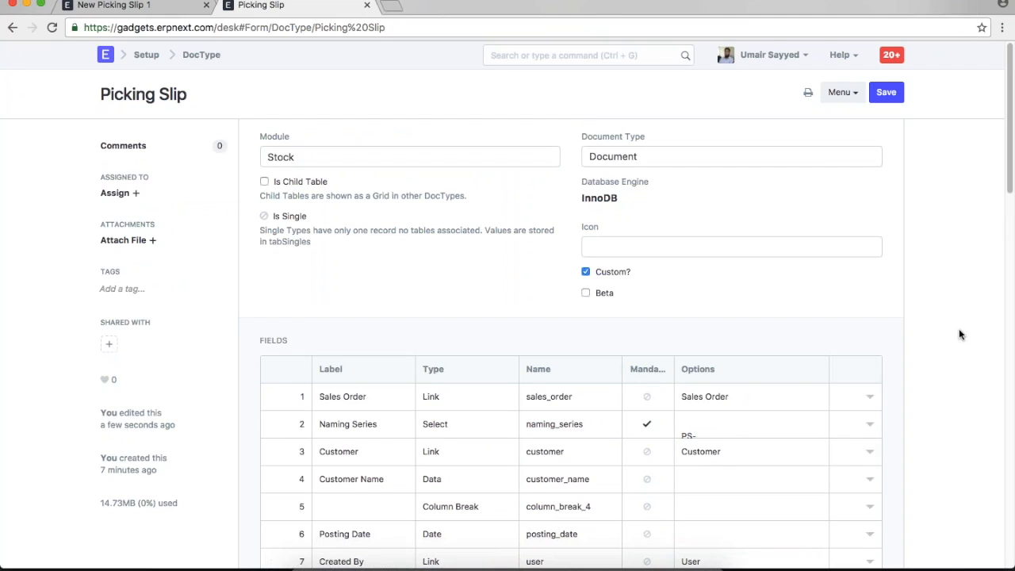
# - From the desk home, open Explore and show the Setup module's Customize tools
pyautogui.click(107, 60)
pyautogui.rightClick(108, 60)
pyautogui.click(478, 390)
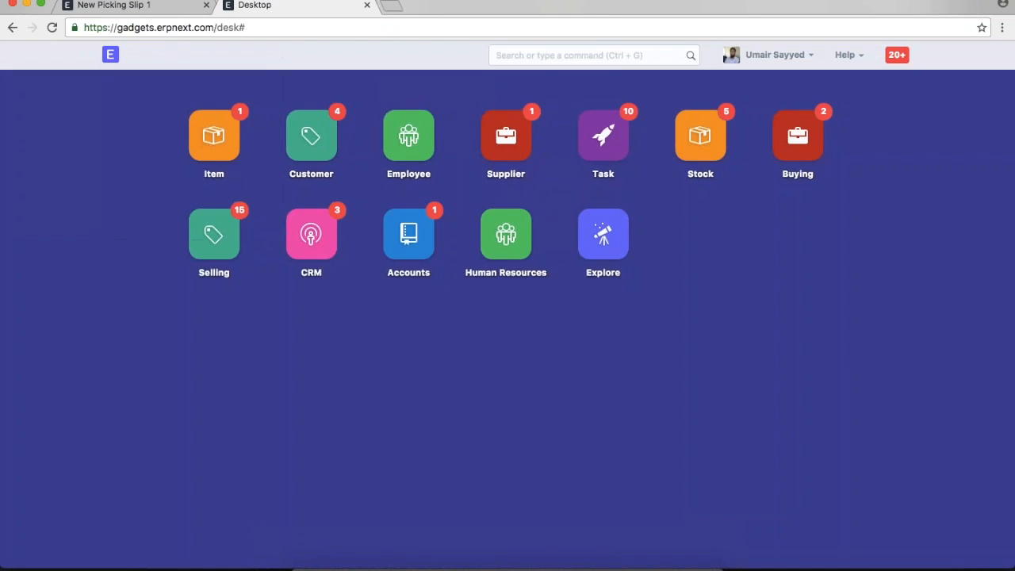
pyautogui.click(602, 236)
pyautogui.click(137, 501)
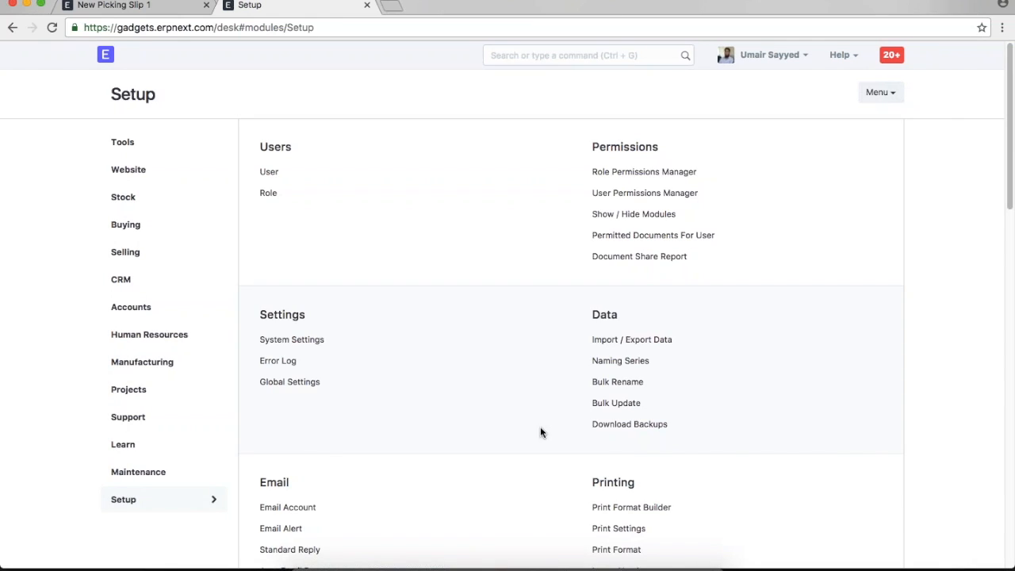
pyautogui.scroll(-5, 539, 432)
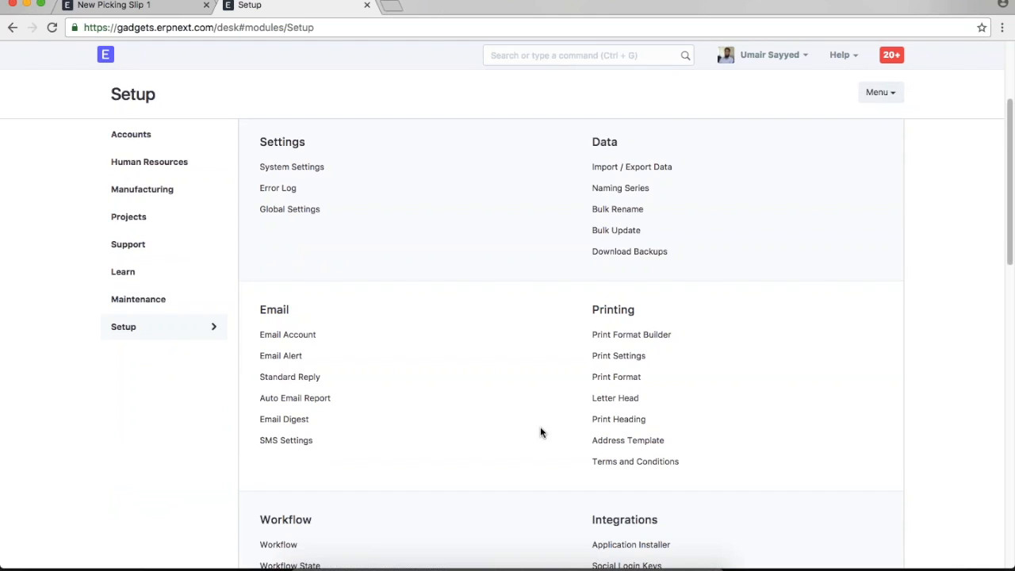
pyautogui.scroll(5, 540, 428)
pyautogui.scroll(-9, 540, 428)
pyautogui.scroll(-7, 540, 432)
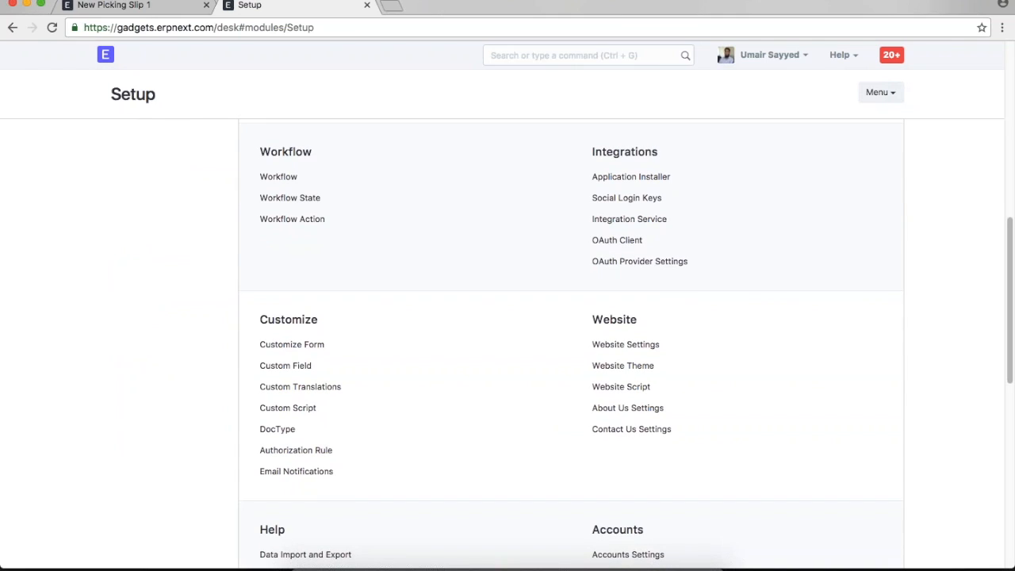
# - Start a new custom script for the Picking Slip DocType
pyautogui.click(287, 408)
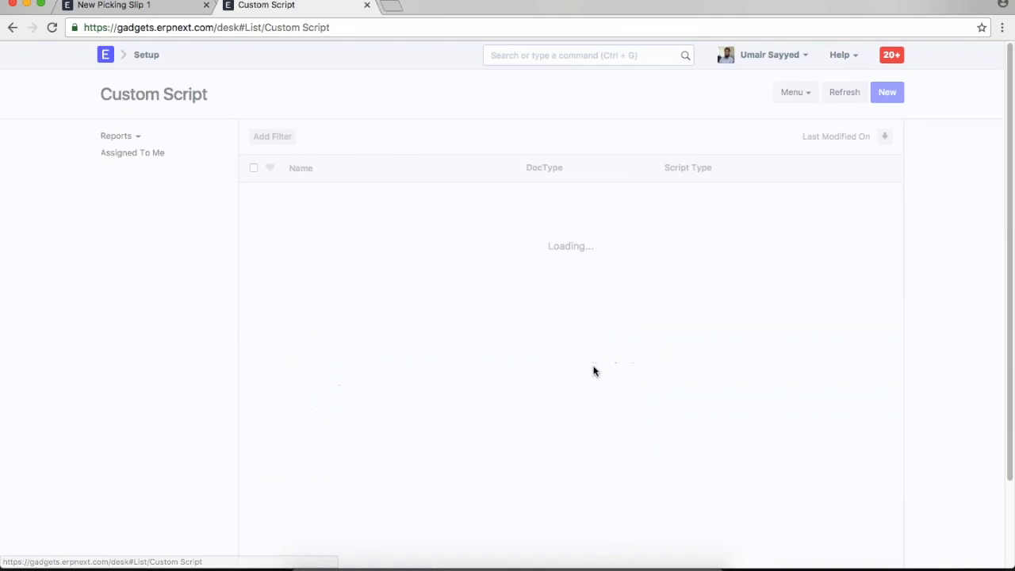
pyautogui.click(588, 298)
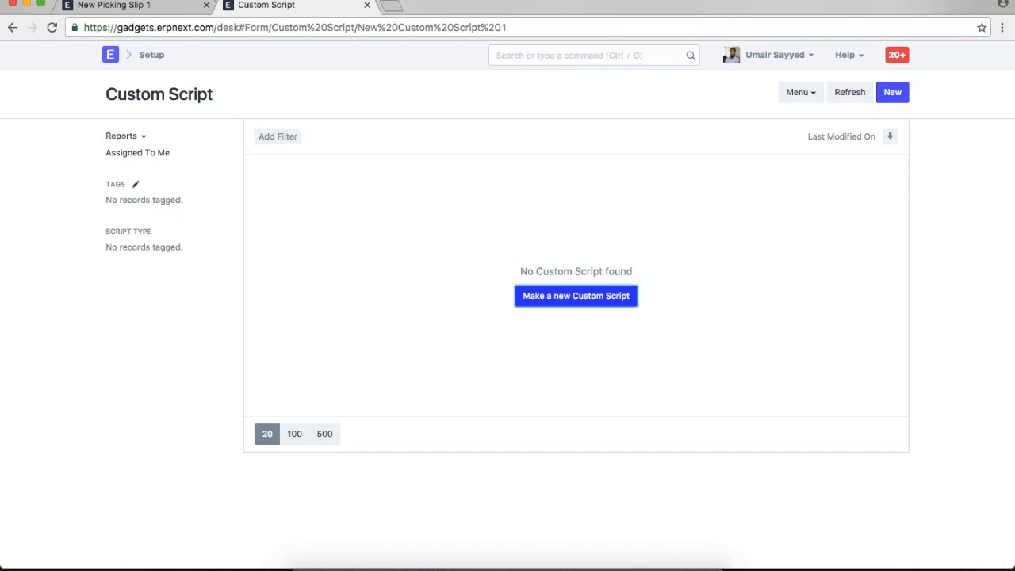
pyautogui.write('pick')
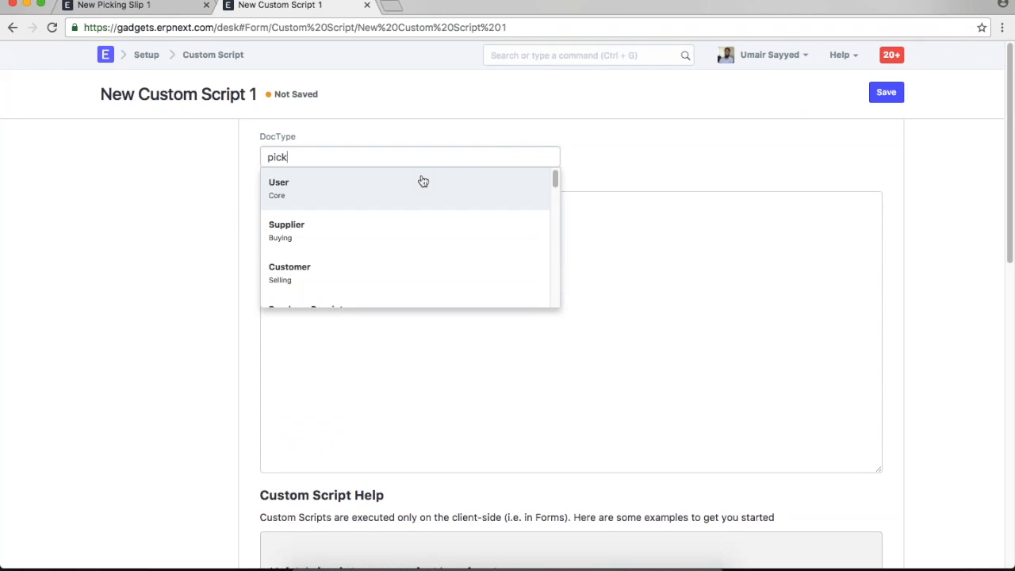
pyautogui.click(396, 179)
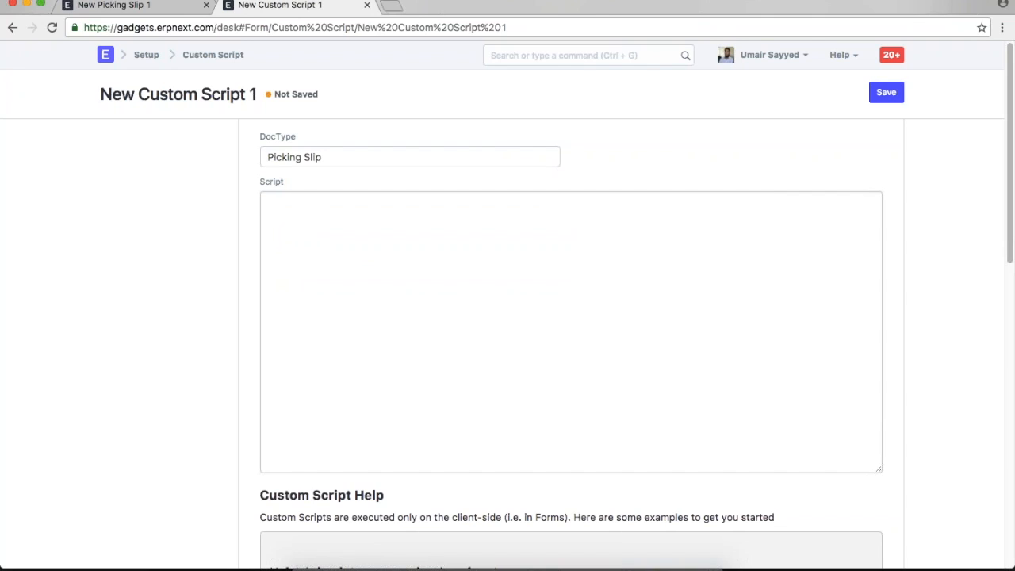
# - Write the script line cur_frm.add_fetch("sales_order","customer","customer");
pyautogui.write('cur_frm.add_fetch')
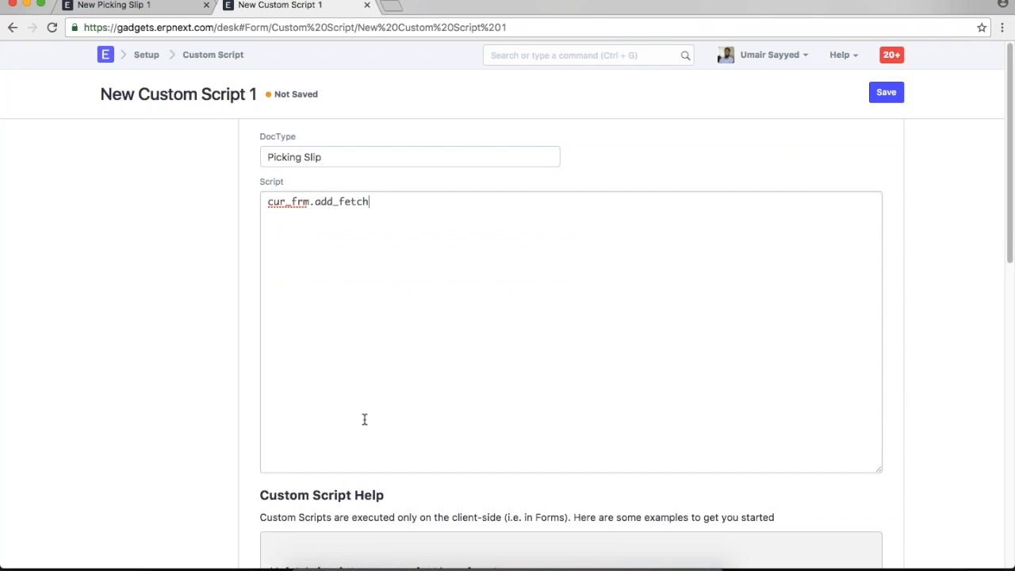
pyautogui.write('()"","",""')
pyautogui.press('Left')
pyautogui.press('Left')
pyautogui.press('Left')
pyautogui.press('Left')
pyautogui.press('Left')
pyautogui.press('Left')
pyautogui.press('Left')
pyautogui.write('sales_order","customer')
pyautogui.press('Right')
pyautogui.press('Right')
pyautogui.write('customer')
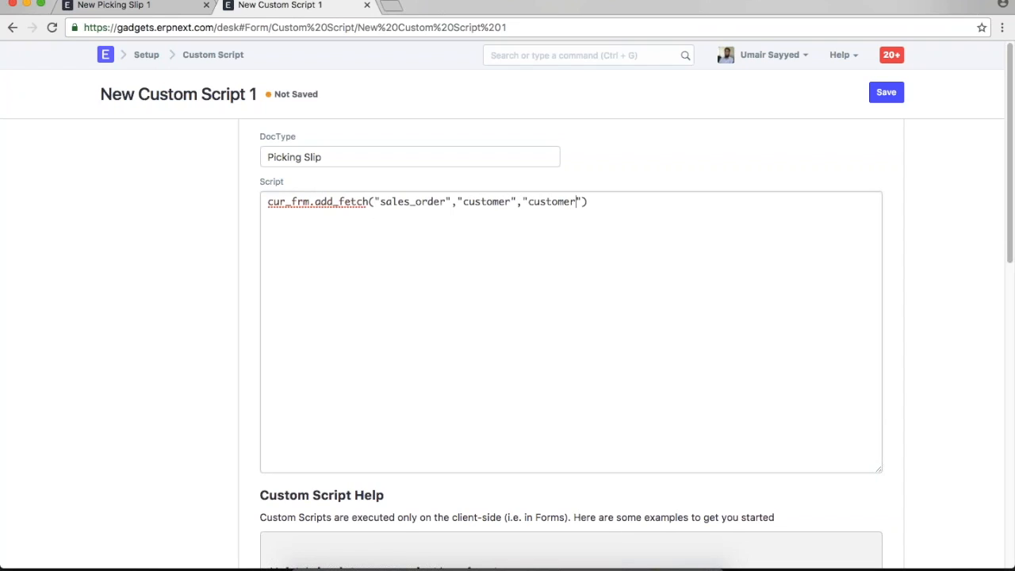
pyautogui.doubleClick(382, 200)
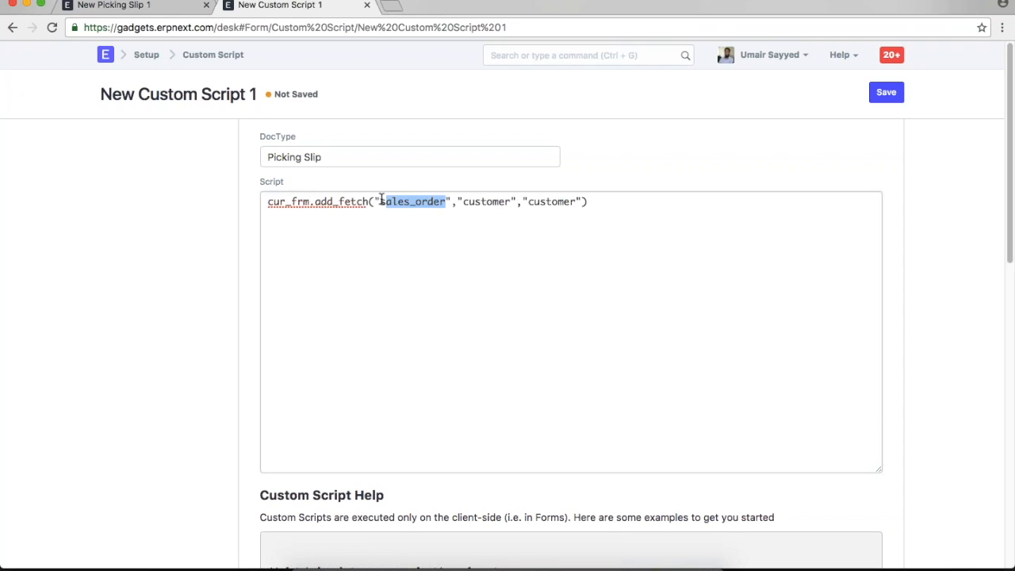
pyautogui.tripleClick(491, 202)
pyautogui.doubleClick(492, 201)
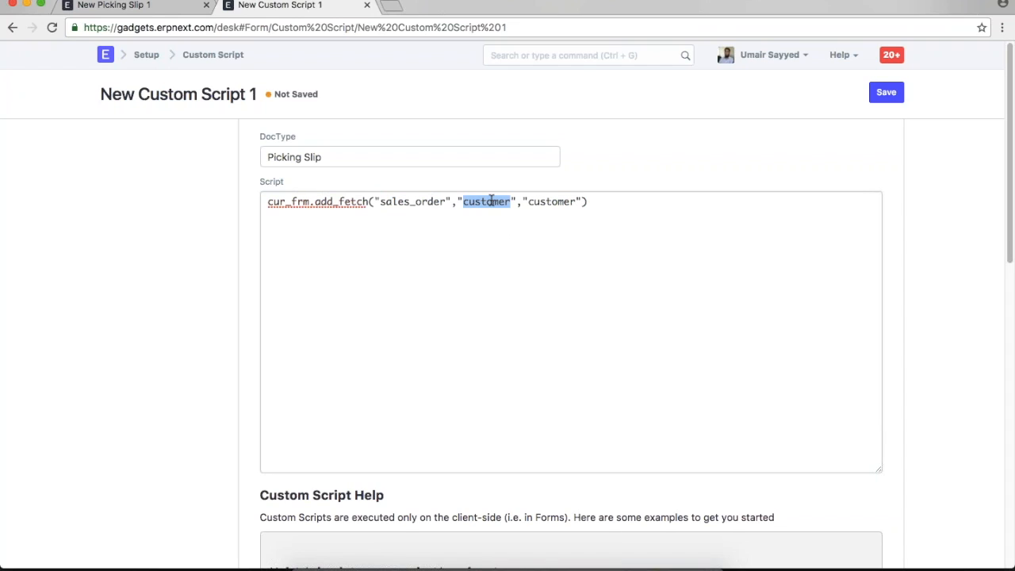
pyautogui.doubleClick(559, 202)
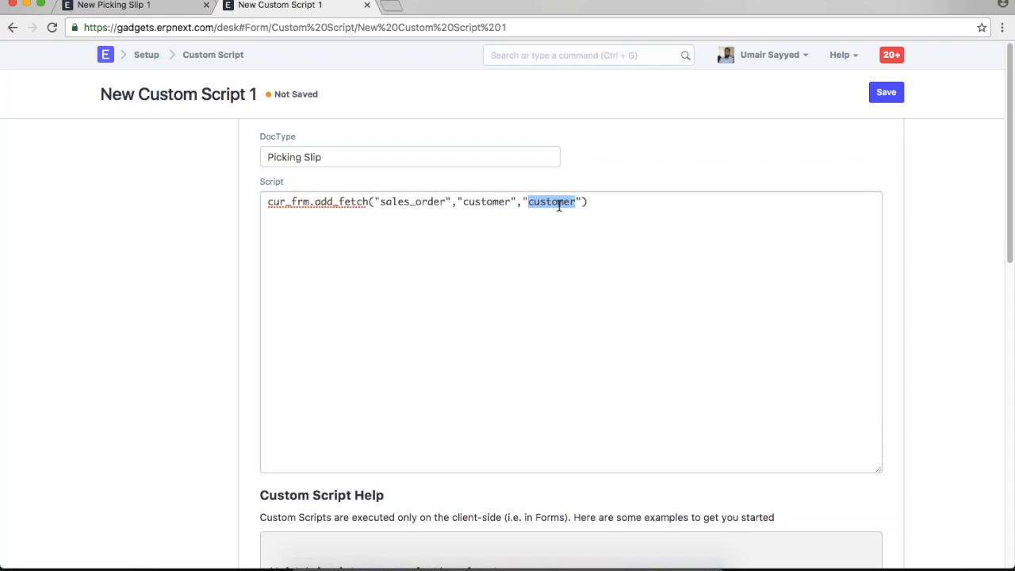
pyautogui.click(608, 199)
pyautogui.write(';')
# - Save the script and start re-entering the Sales Order on the new Picking Slip
pyautogui.click(885, 92)
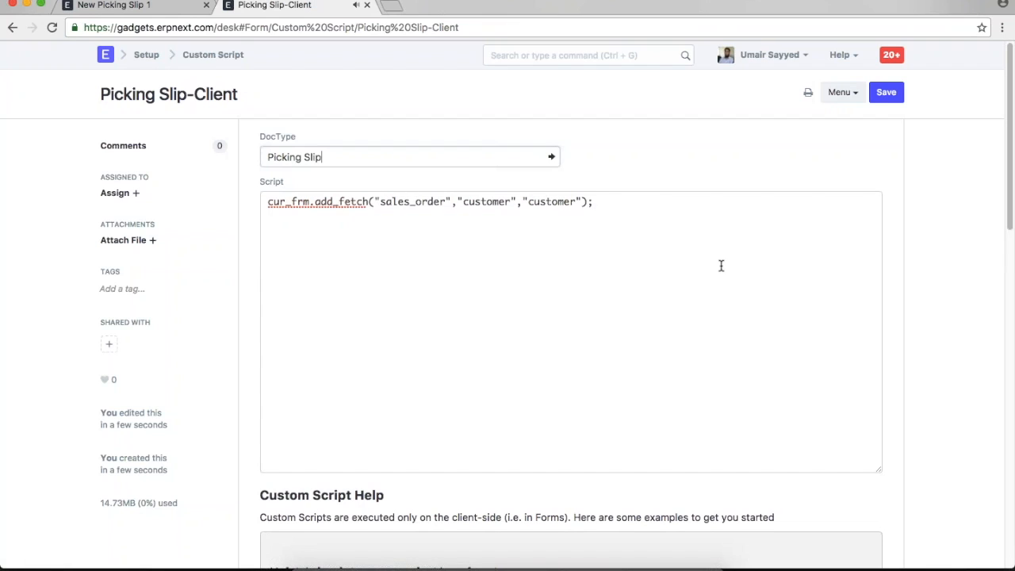
pyautogui.click(103, 7)
pyautogui.click(352, 161)
pyautogui.press('BackSpace')
# - Reload the page, reselect SO-00003, and verify Customer InMobi Solutions was fetched
pyautogui.click(369, 198)
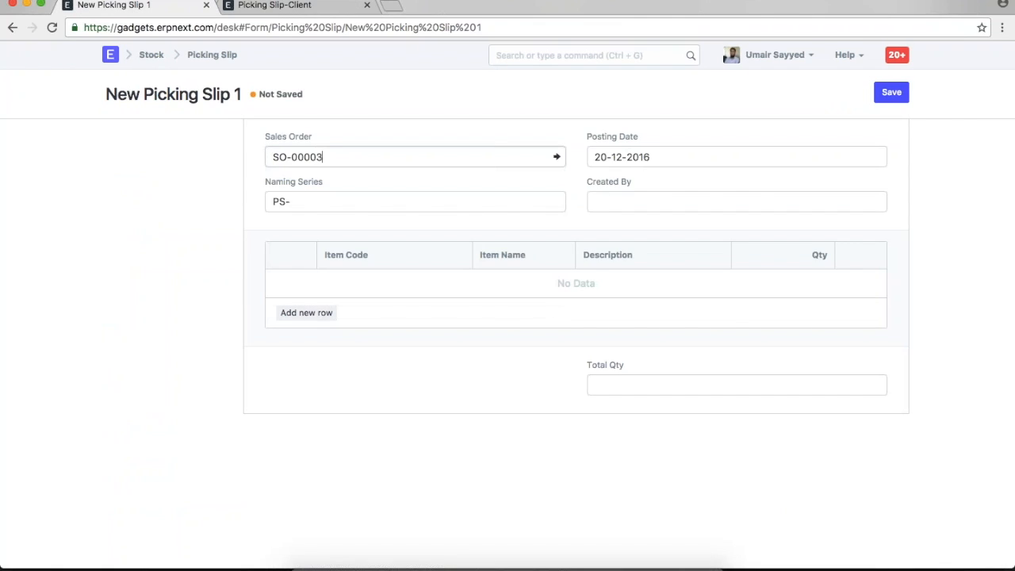
pyautogui.click(776, 54)
pyautogui.click(772, 149)
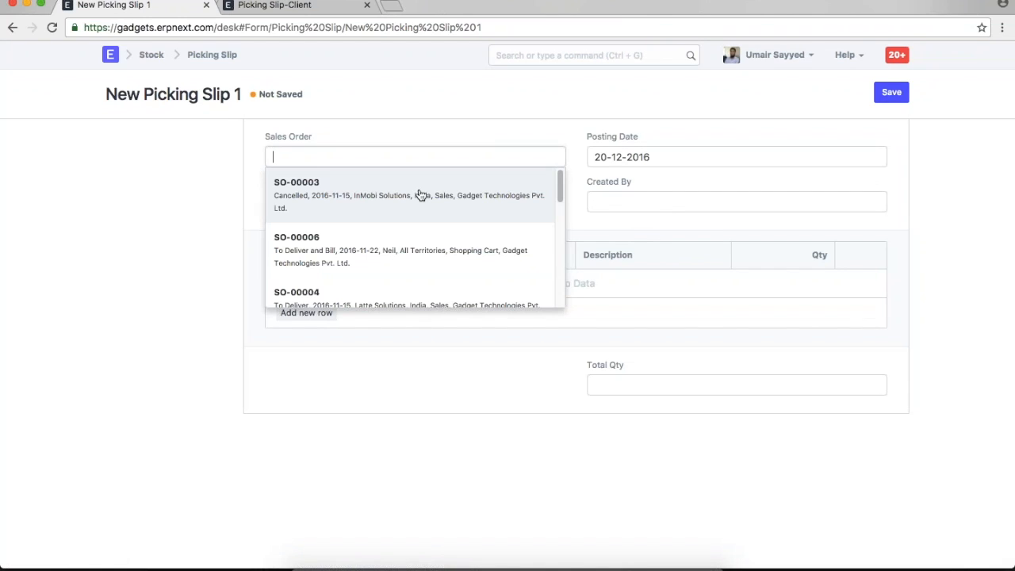
pyautogui.click(419, 197)
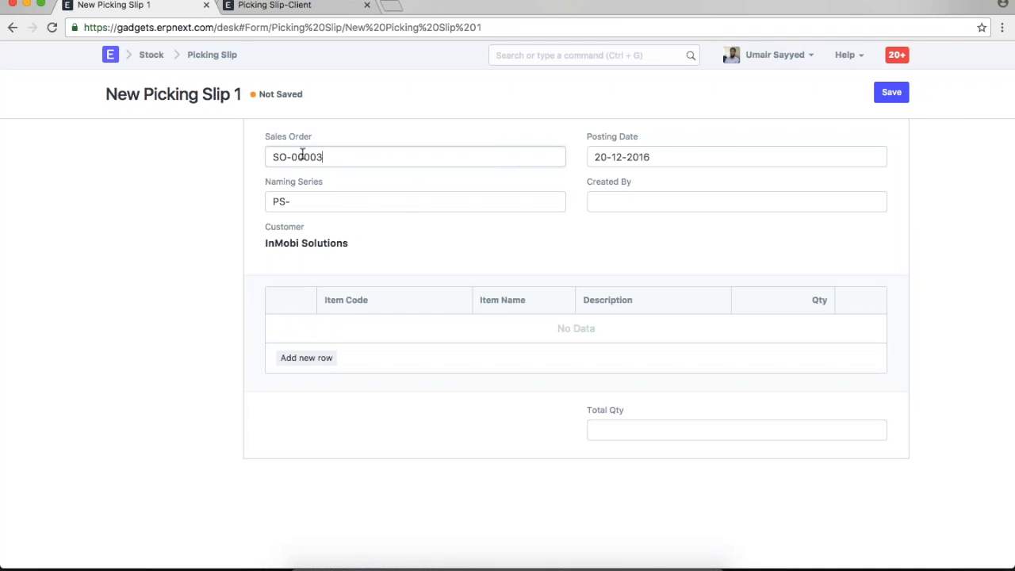
pyautogui.moveTo(351, 243); pyautogui.dragTo(265, 244)
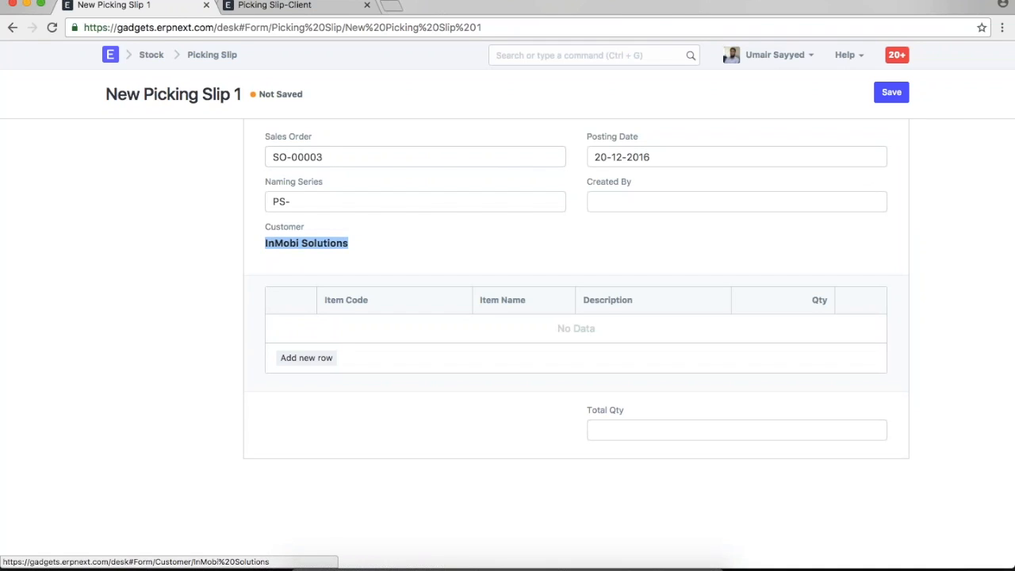
pyautogui.click(381, 239)
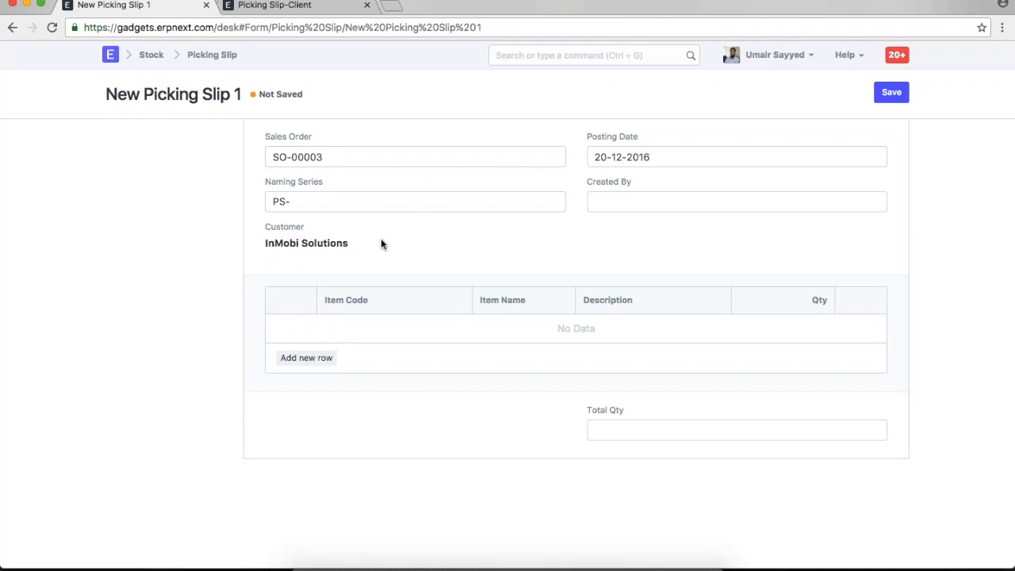
pyautogui.click(273, 5)
# - Copy the first add_fetch line onto script line 2
pyautogui.click(612, 200)
pyautogui.write('cu')
pyautogui.moveTo(622, 213); pyautogui.dragTo(222, 188)
pyautogui.click(573, 209)
pyautogui.moveTo(615, 201); pyautogui.dragTo(224, 198)
pyautogui.hotkey('ctrl', 'c')
pyautogui.moveTo(283, 215); pyautogui.dragTo(265, 216)
pyautogui.hotkey('ctrl', 'v')
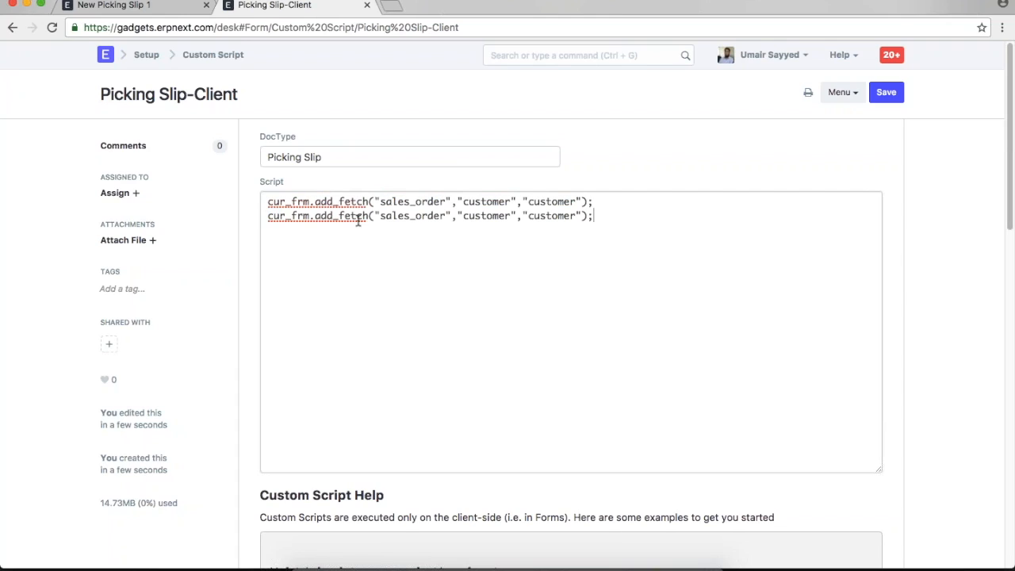
# - Change both customer arguments on line 2 to customer_name and save the script
pyautogui.doubleClick(470, 218)
pyautogui.write('customer_')
pyautogui.press('BackSpace')
pyautogui.press('BackSpace')
pyautogui.press('BackSpace')
pyautogui.press('BackSpace')
pyautogui.press('BackSpace')
pyautogui.press('BackSpace')
pyautogui.press('BackSpace')
pyautogui.press('BackSpace')
pyautogui.write('ustomer_name')
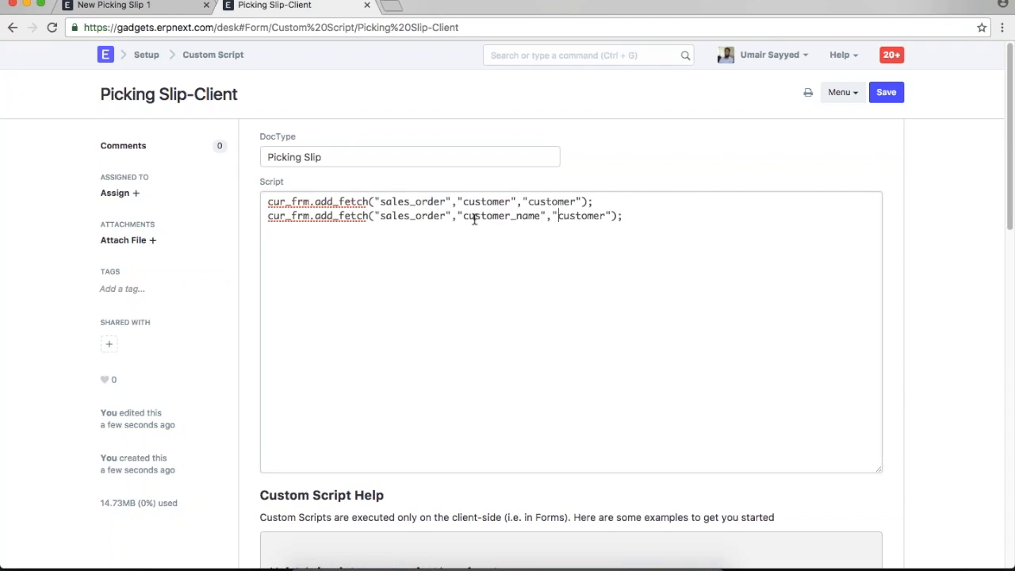
pyautogui.press('Left')
pyautogui.hotkey('shift', 'Right')
pyautogui.hotkey('shift', 'Right')
pyautogui.hotkey('shift', 'Right')
pyautogui.hotkey('shift', 'Right')
pyautogui.hotkey('shift', 'Right')
pyautogui.hotkey('shift', 'Right')
pyautogui.hotkey('shift', 'Right')
pyautogui.hotkey('shift', 'Right')
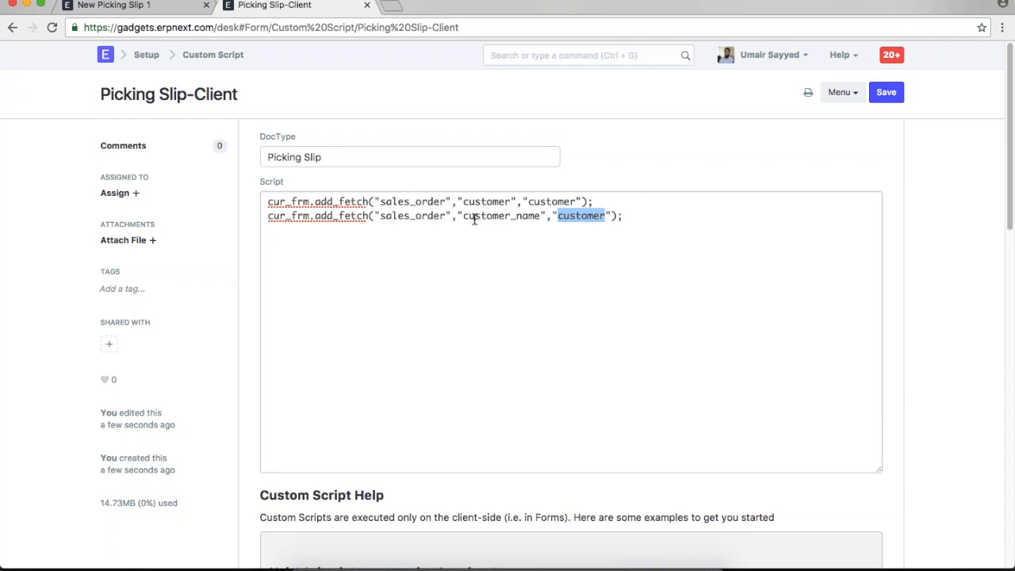
pyautogui.press('Right')
pyautogui.write('_name')
pyautogui.hotkey('ctrl', 's')
# - Reload the new Picking Slip, pick SO-00003, and choose the Created By user
pyautogui.click(150, 8)
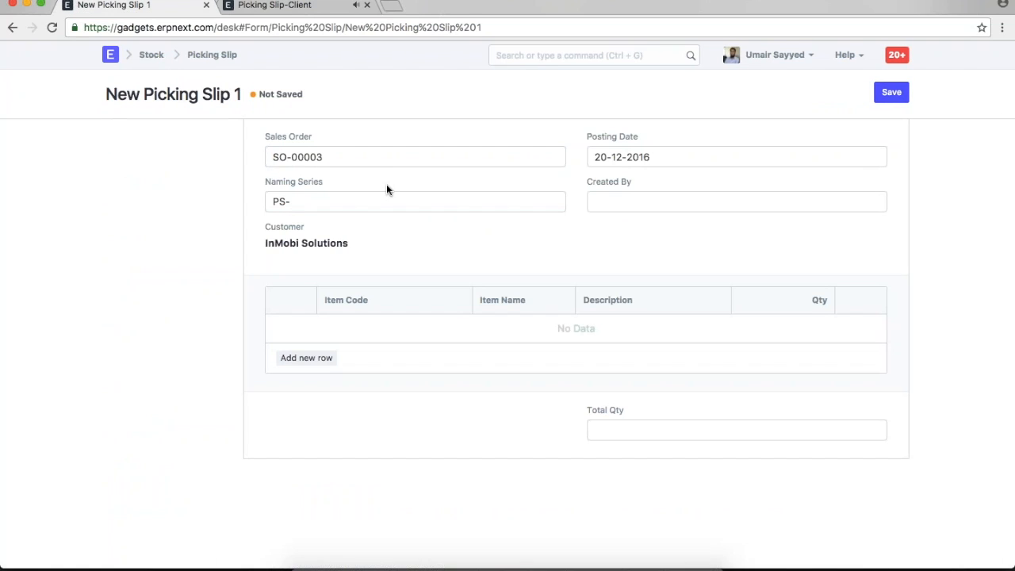
pyautogui.click(774, 54)
pyautogui.click(753, 148)
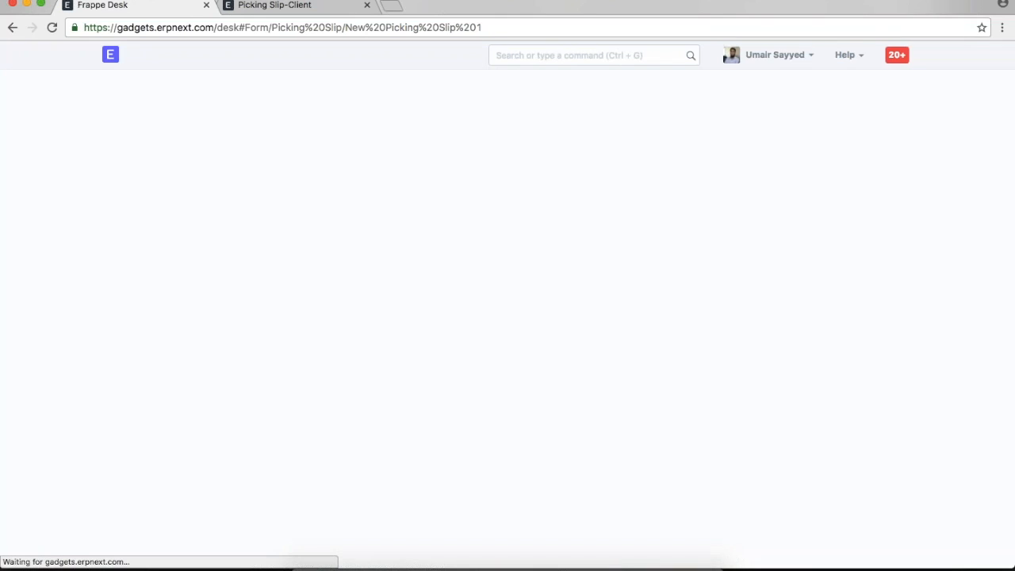
pyautogui.click(376, 194)
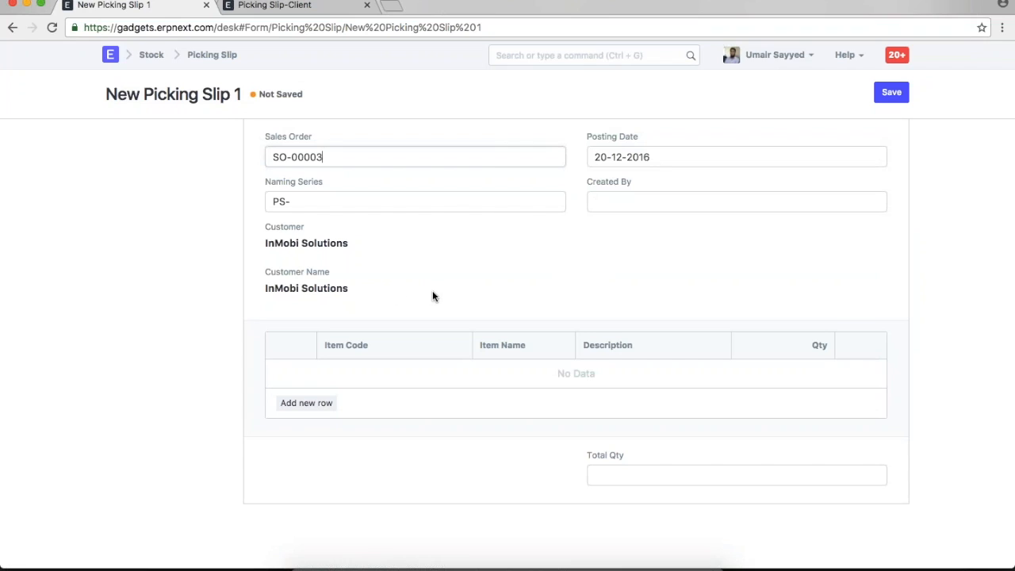
pyautogui.click(666, 203)
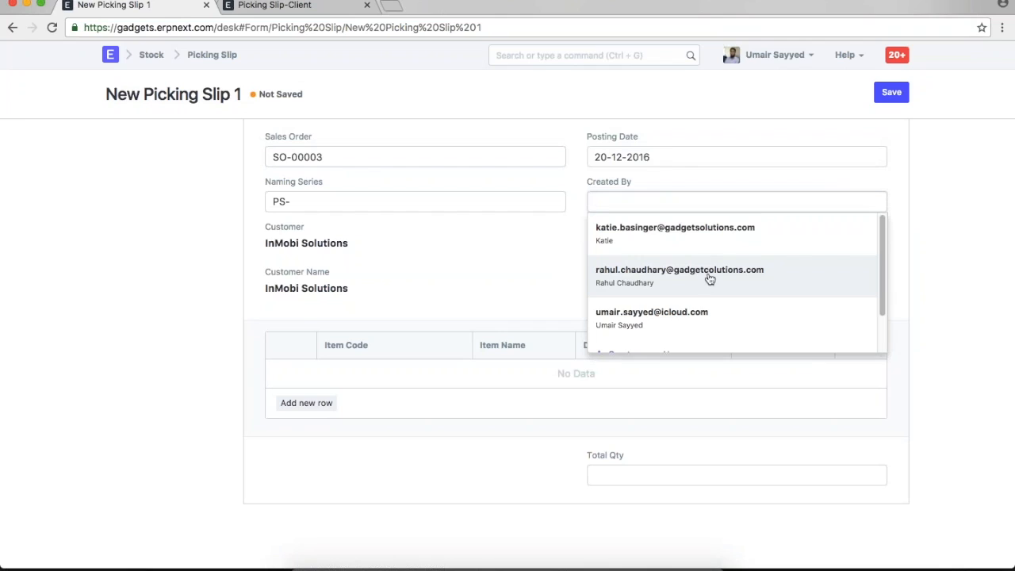
pyautogui.click(707, 303)
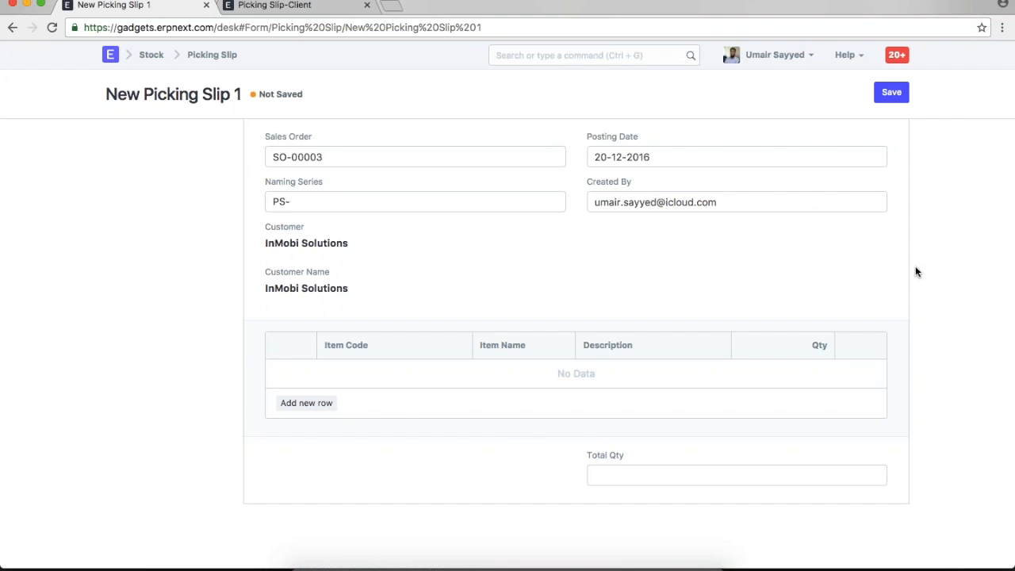
# - Add an items row with One Plus 3, then quit the messaging app
pyautogui.click(306, 403)
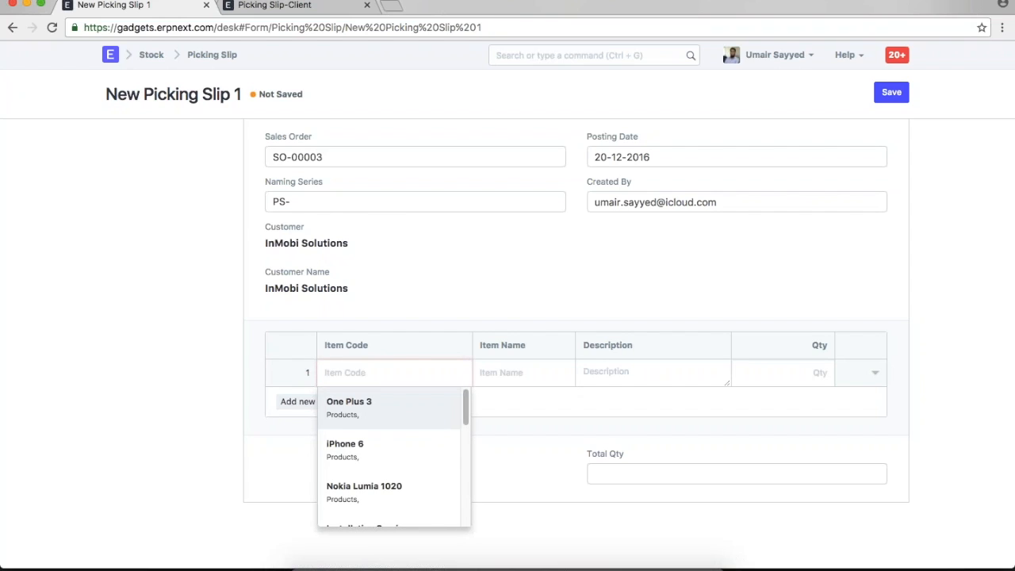
pyautogui.click(397, 410)
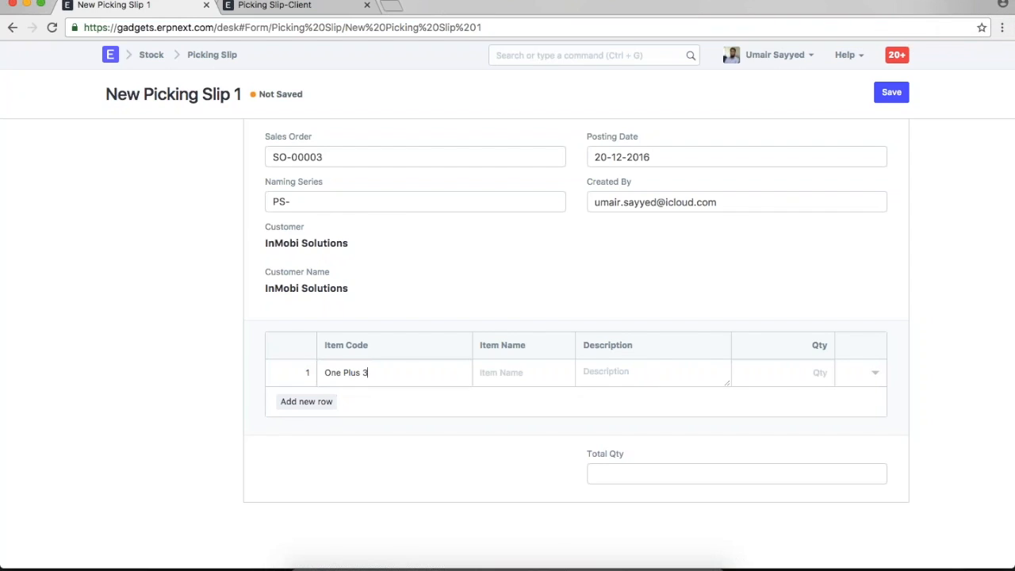
pyautogui.rightClick(503, 561)
pyautogui.click(507, 544)
# - Add the comment '//To have Customer details fetched from Sales Order to Picking Slip' atop the script
pyautogui.click(294, 6)
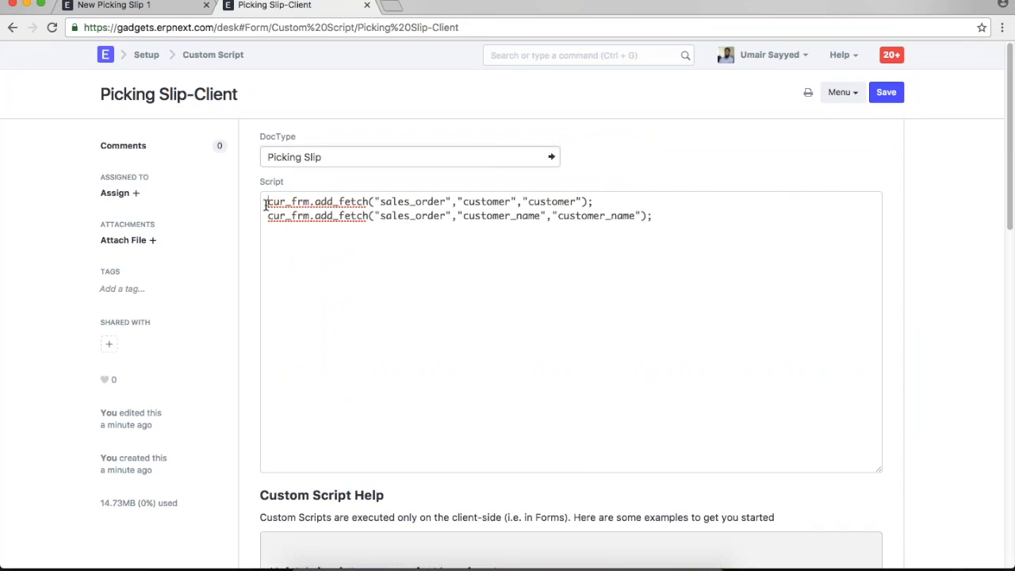
pyautogui.click(266, 203)
pyautogui.write('/')
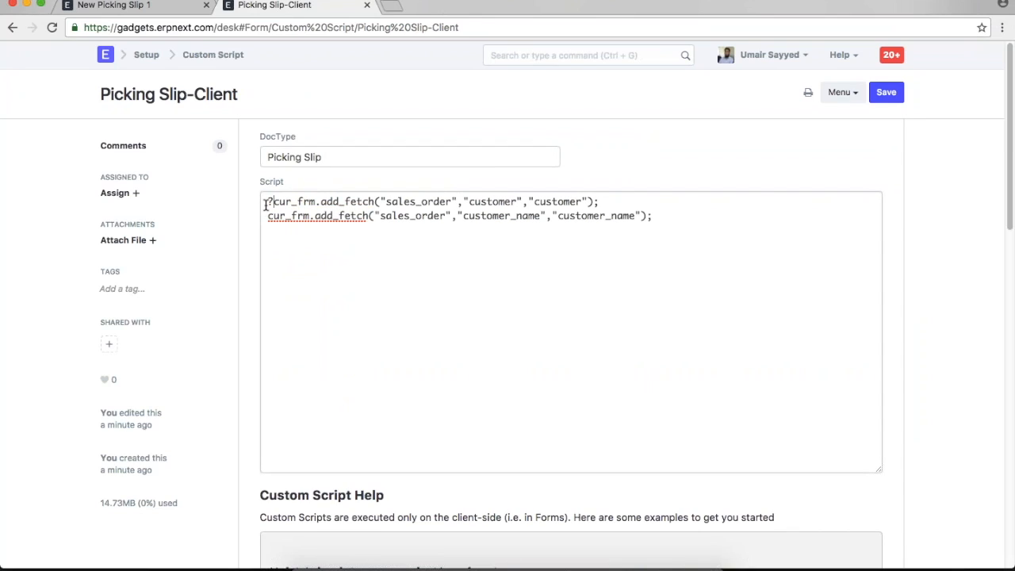
pyautogui.write('/')
pyautogui.press('Return')
pyautogui.press('Return')
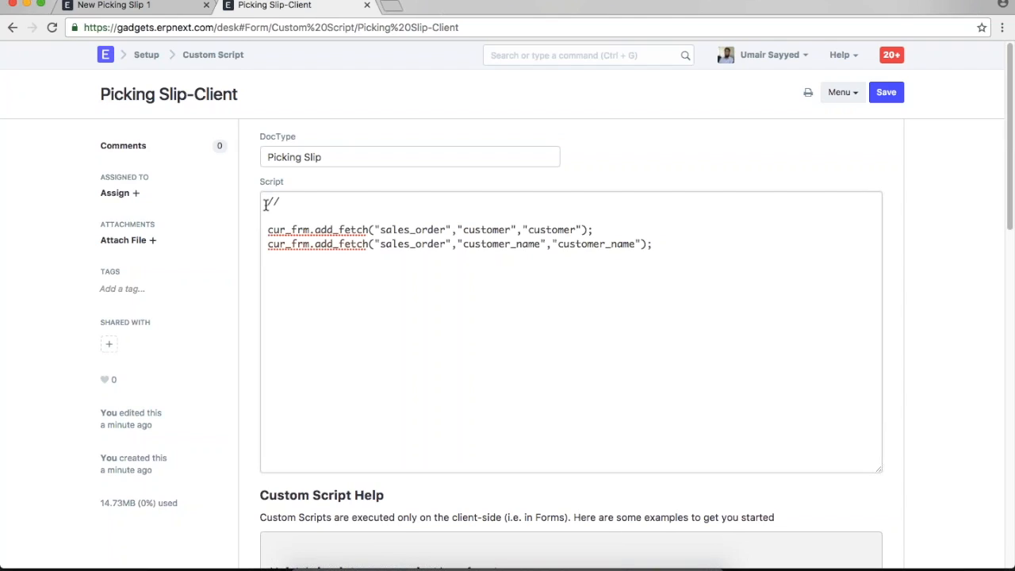
pyautogui.write('To have Customera')
pyautogui.press('BackSpace')
pyautogui.write('detaile')
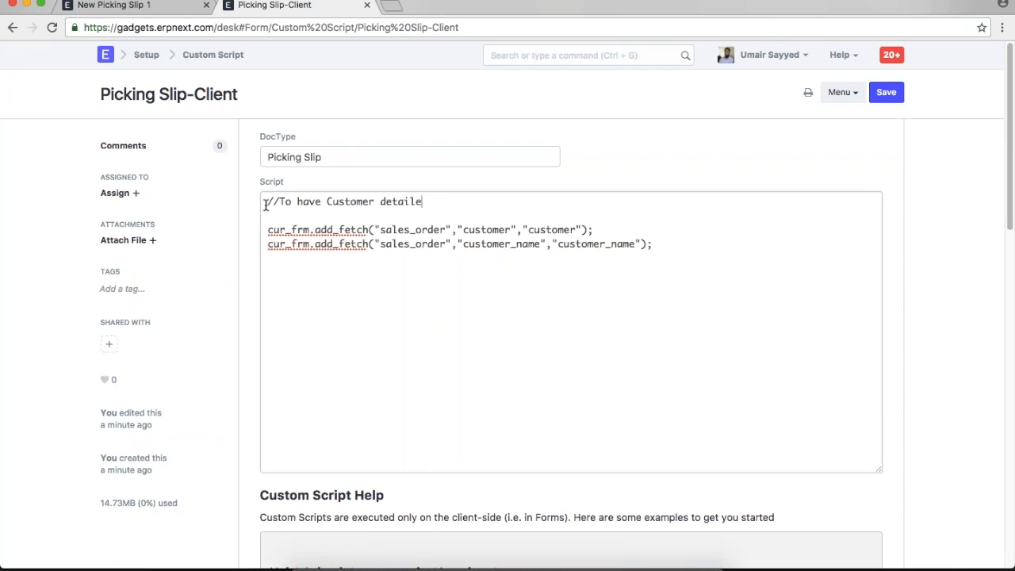
pyautogui.press('BackSpace')
pyautogui.write('s fetched from Sales')
pyautogui.press('BackSpace')
pyautogui.write('es Order to Picking Slip')
# - Below the code, add '//To have Item details fetched from the Item master' and begin an add_fetch line
pyautogui.keyDown('shift'); pyautogui.click(265, 205); pyautogui.keyUp('shift')
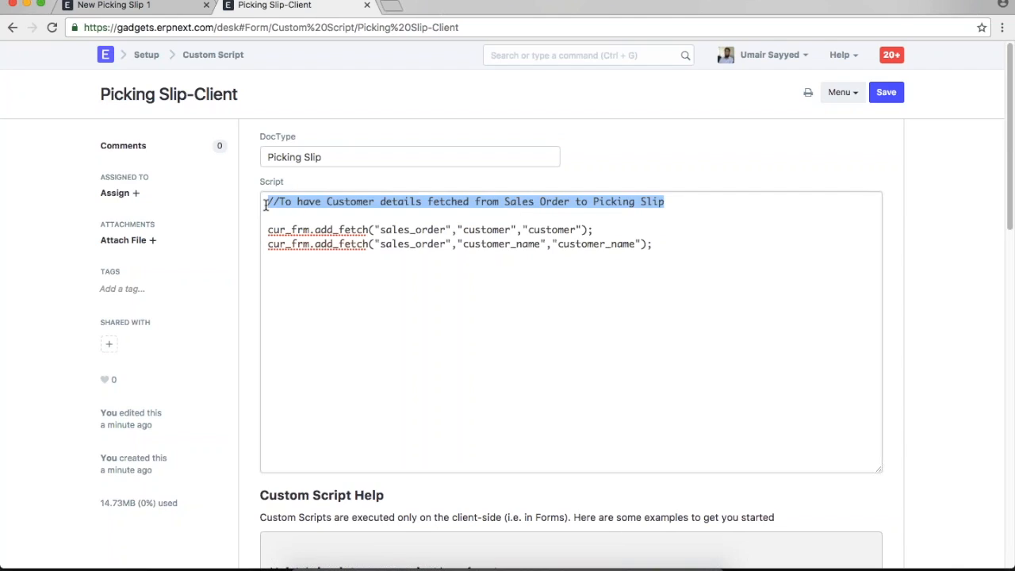
pyautogui.press('Down')
pyautogui.press('Down')
pyautogui.press('Down')
pyautogui.press('Down')
pyautogui.press('Return')
pyautogui.press('super+v')
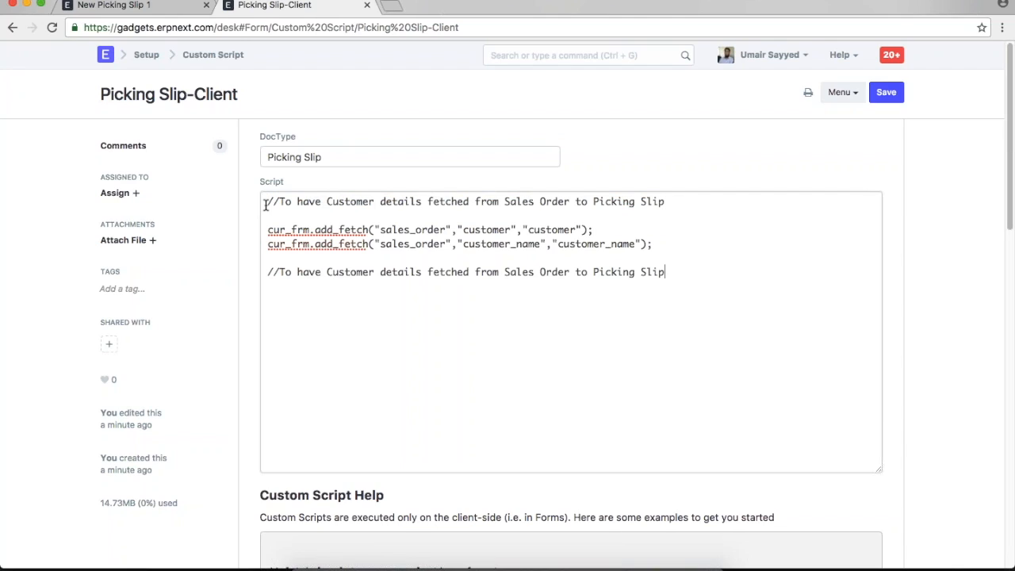
pyautogui.moveTo(326, 271); pyautogui.dragTo(676, 272)
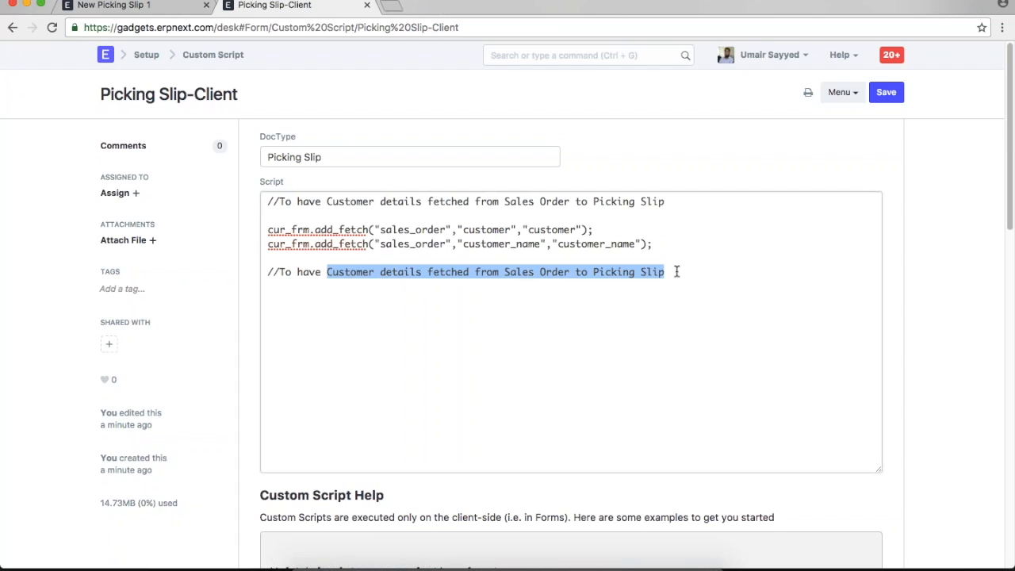
pyautogui.press('BackSpace')
pyautogui.write('item')
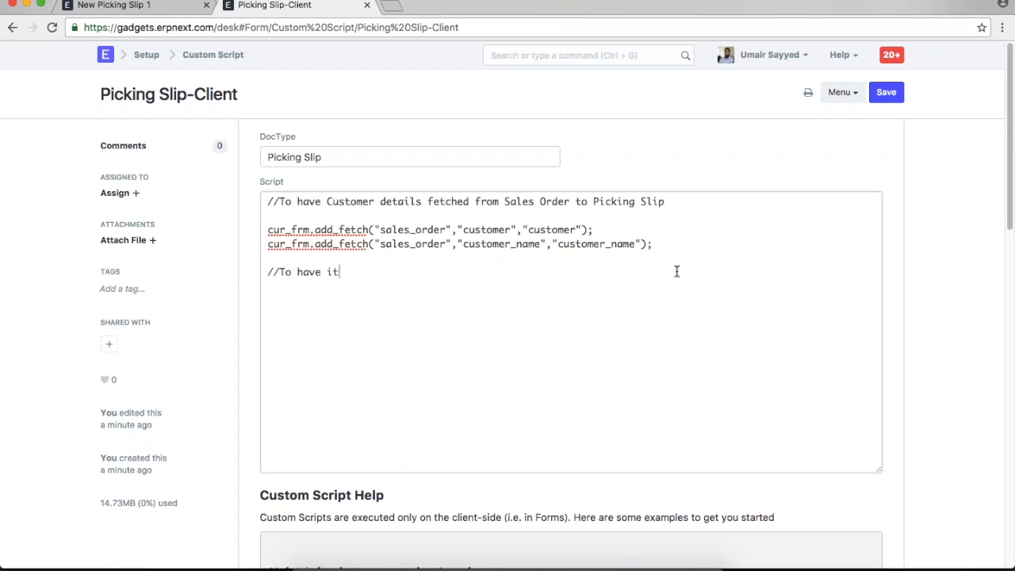
pyautogui.press('BackSpace')
pyautogui.press('BackSpace')
pyautogui.press('BackSpace')
pyautogui.press('BackSpace')
pyautogui.write('Item details fetche')
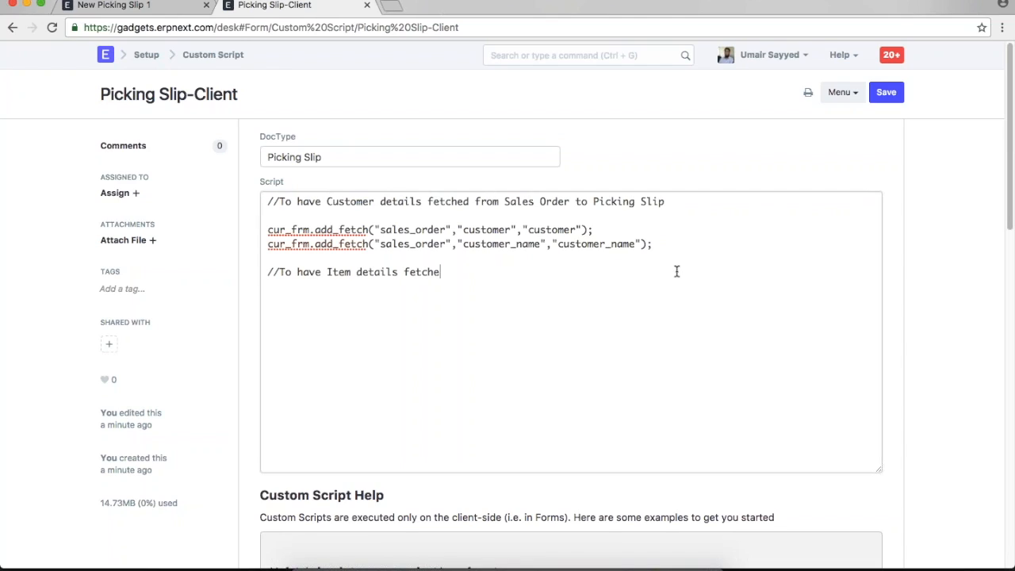
pyautogui.write('d from the Item master')
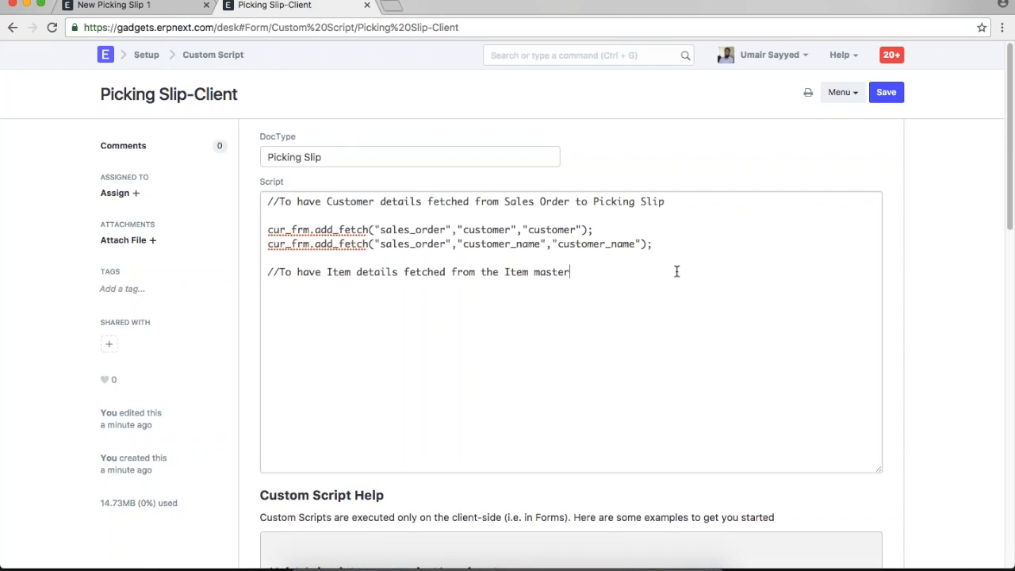
pyautogui.press('Return')
pyautogui.press('Return')
pyautogui.write('cur_frm.add_fetch')
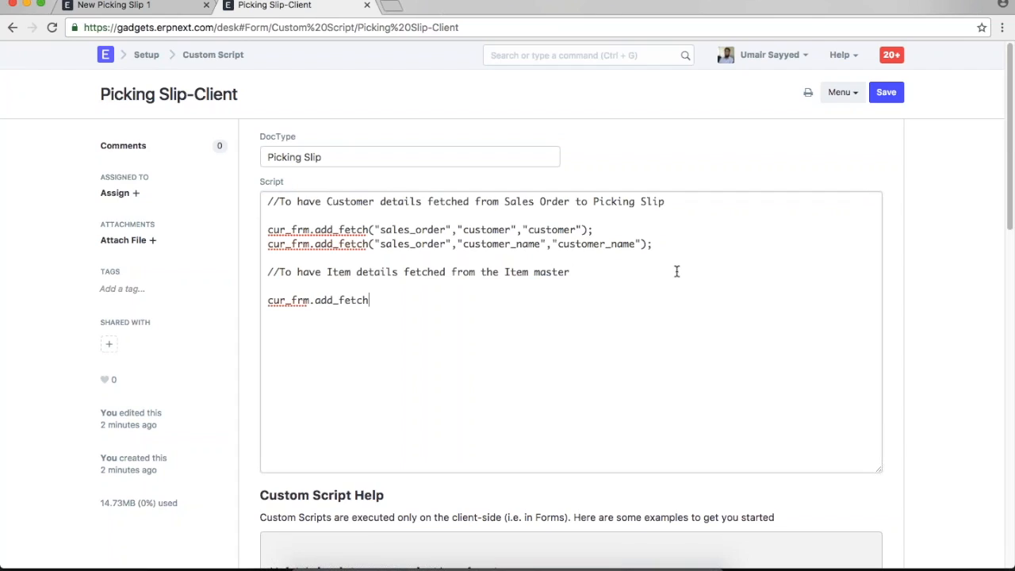
pyautogui.write('()')
pyautogui.write('""')
pyautogui.write('item')
pyautogui.write('_cdo')
# - Complete the line cur_frm.add_fetch("item_code","item_name","item_name")
pyautogui.press('BackSpace')
pyautogui.press('BackSpace')
pyautogui.write('ode",')
pyautogui.press('BackSpace')
pyautogui.write('"')
pyautogui.write('item_name"')
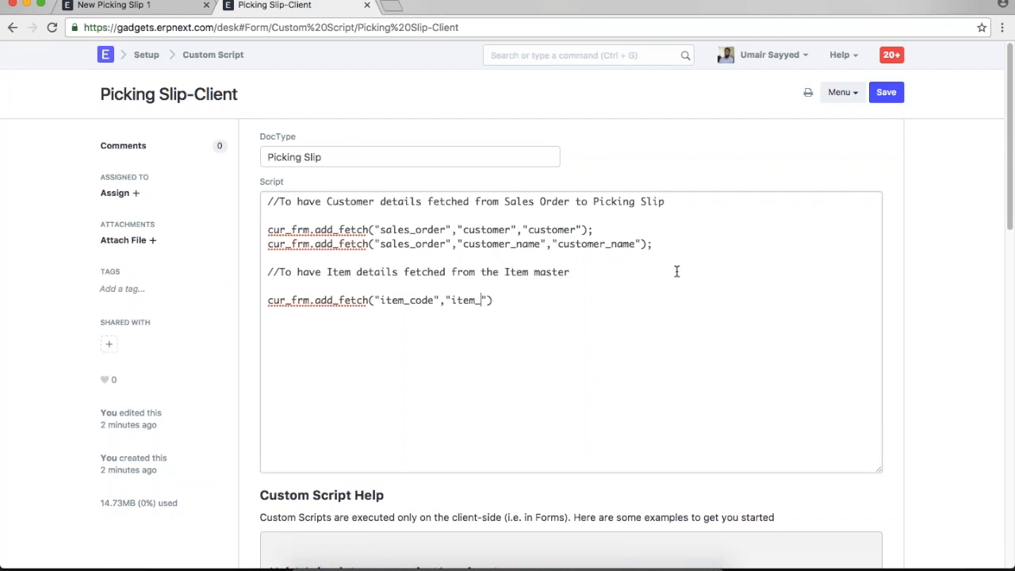
pyautogui.write(',"item_name')
pyautogui.press('Right')
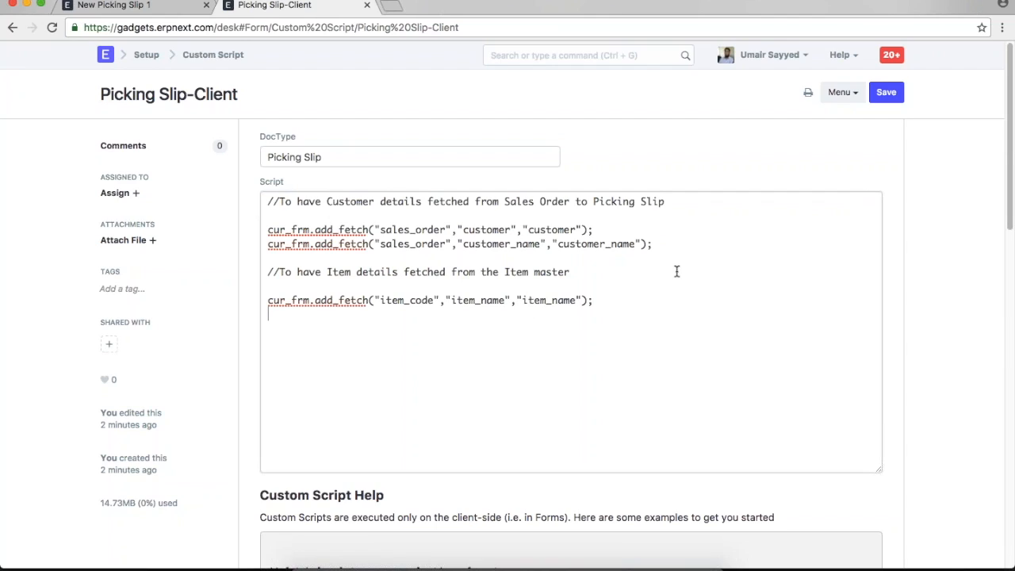
# - Duplicate it as a line fetching description from item_code into description, and save the script
pyautogui.moveTo(599, 300); pyautogui.dragTo(275, 298)
pyautogui.hotkey('ctrl', 'c')
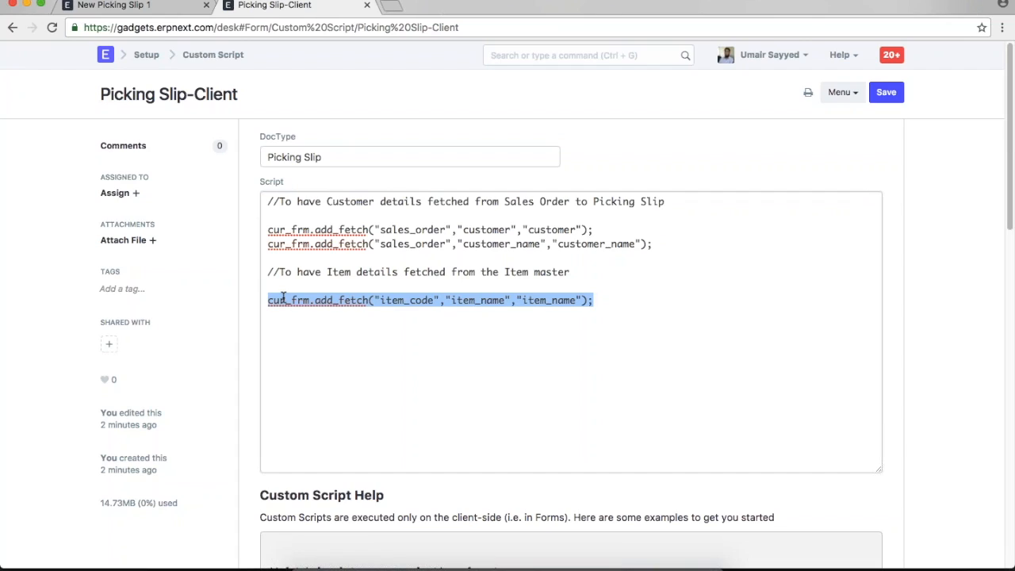
pyautogui.click(627, 297)
pyautogui.hotkey('ctrl', 'v')
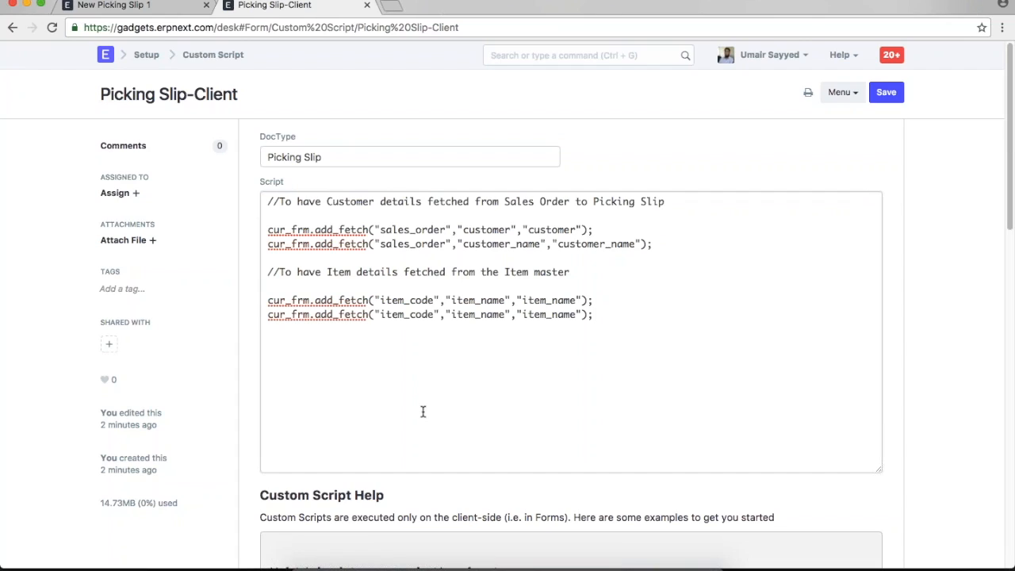
pyautogui.keyDown('shift'); pyautogui.click(505, 315); pyautogui.keyUp('shift')
pyautogui.doubleClick(456, 315)
pyautogui.write('description')
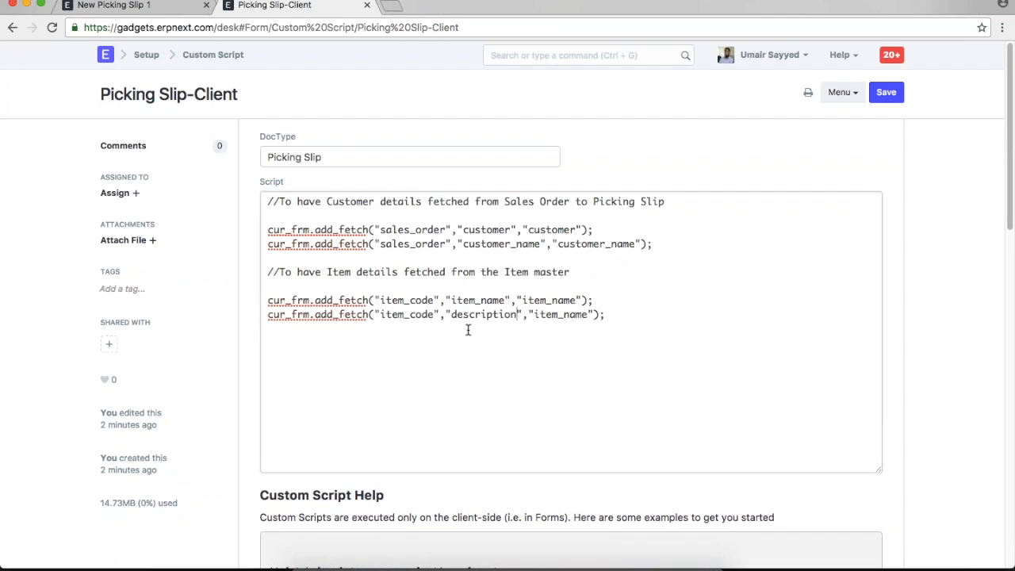
pyautogui.doubleClick(465, 315)
pyautogui.hotkey('ctrl', 'c')
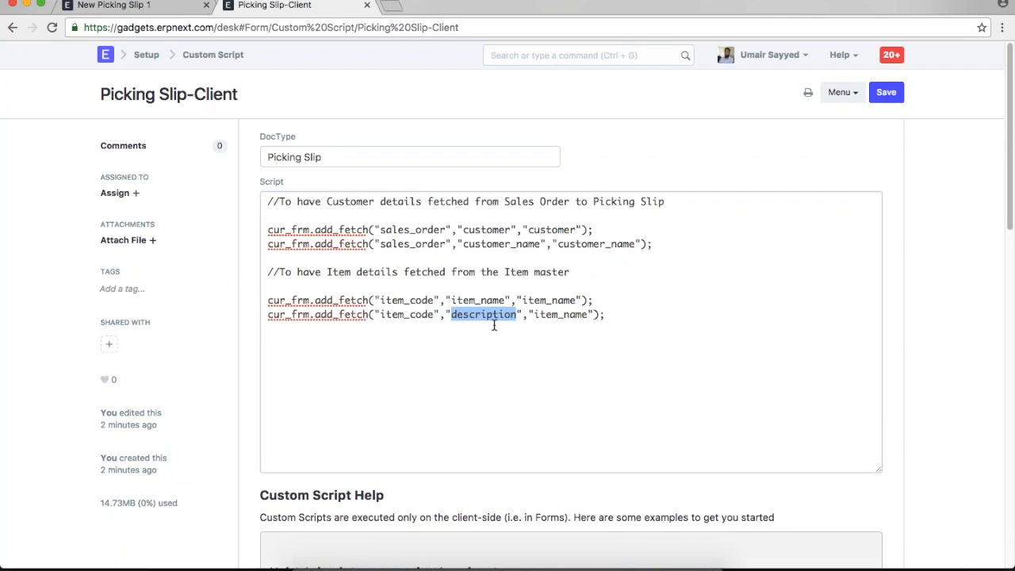
pyautogui.doubleClick(579, 314)
pyautogui.hotkey('ctrl', 'v')
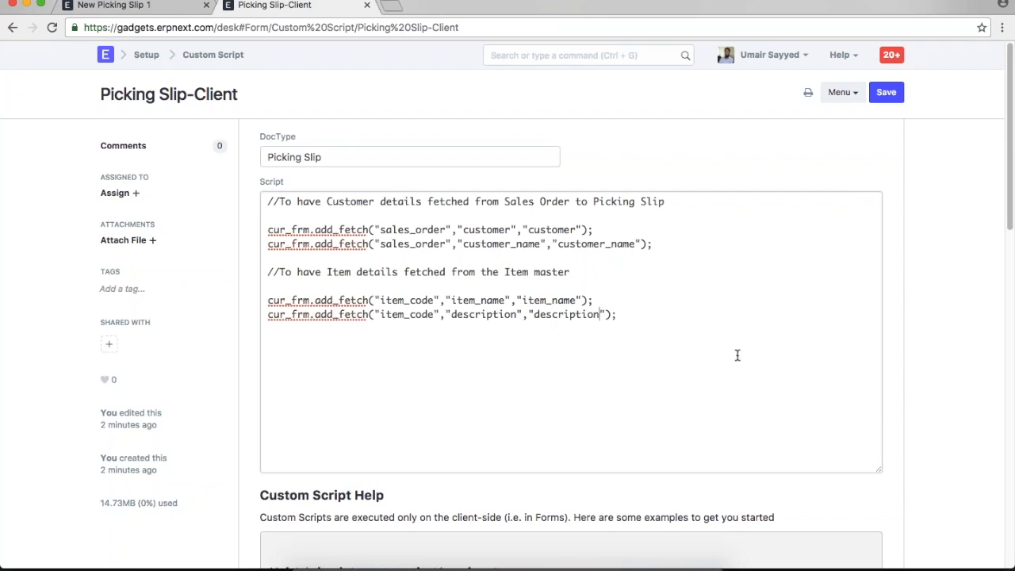
pyautogui.hotkey('ctrl', 's')
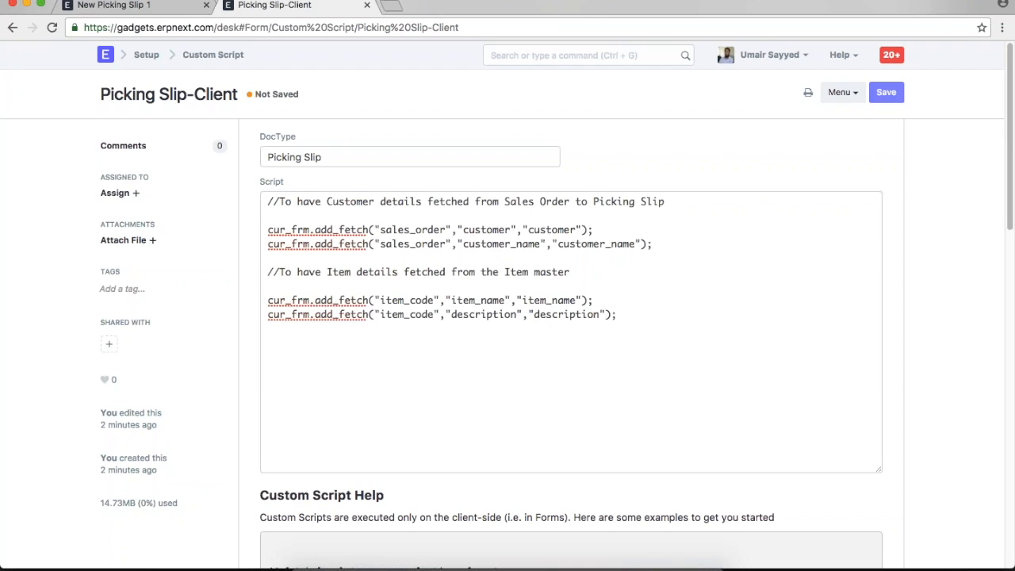
pyautogui.click(165, 9)
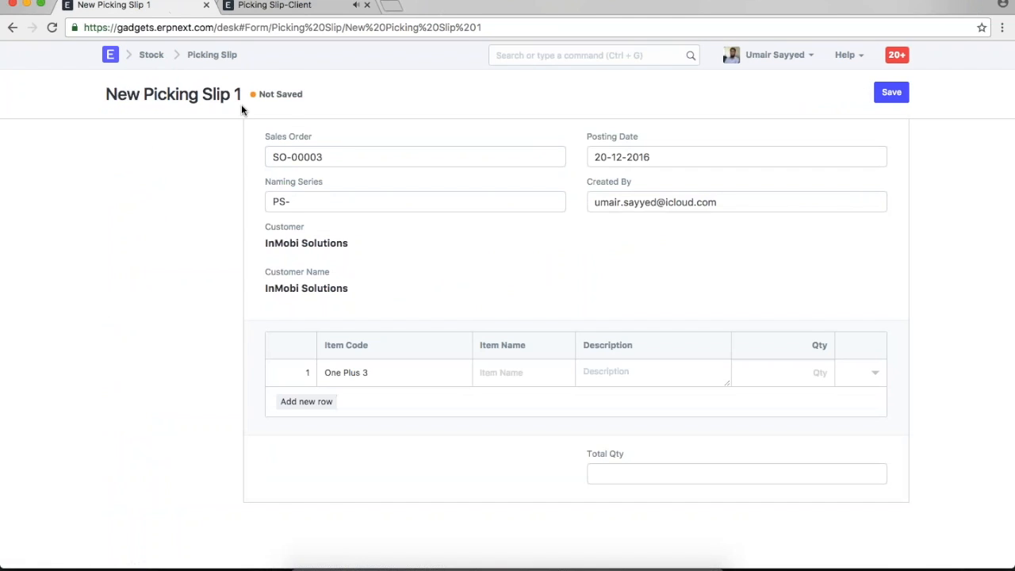
# - Reload the desk and link the new Picking Slip to sales order SO-00006
pyautogui.click(768, 58)
pyautogui.click(768, 153)
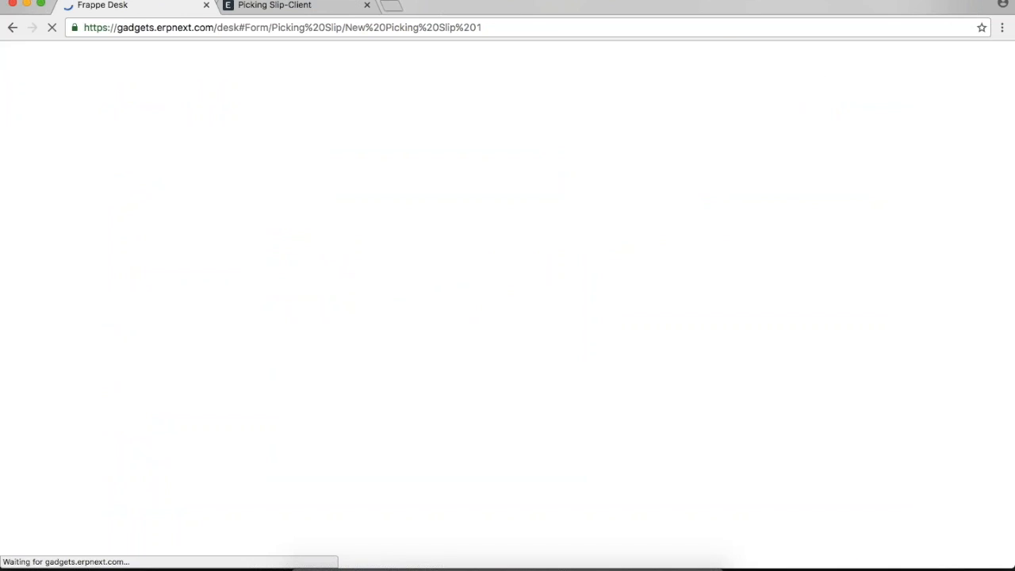
pyautogui.click(503, 152)
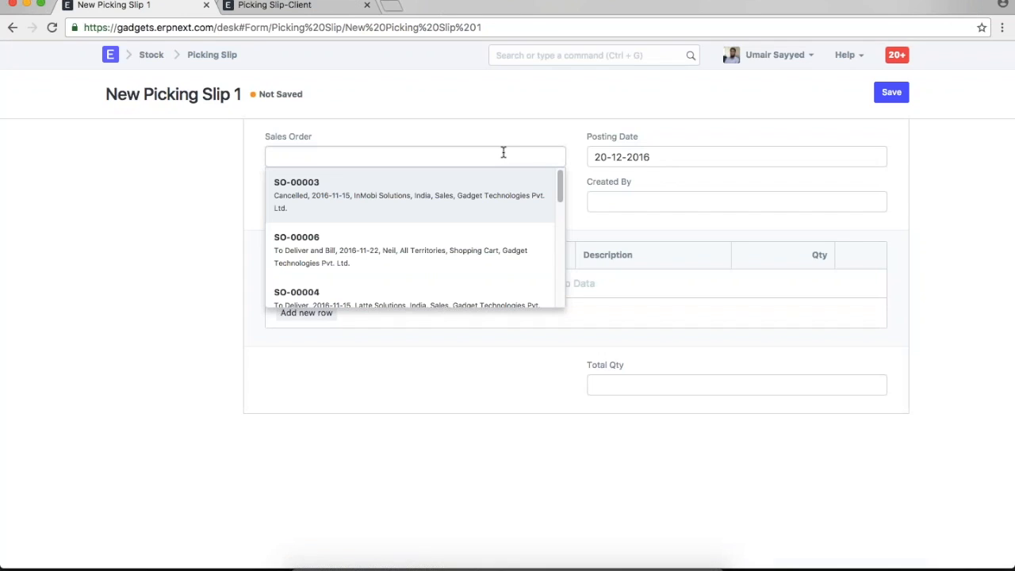
pyautogui.click(471, 253)
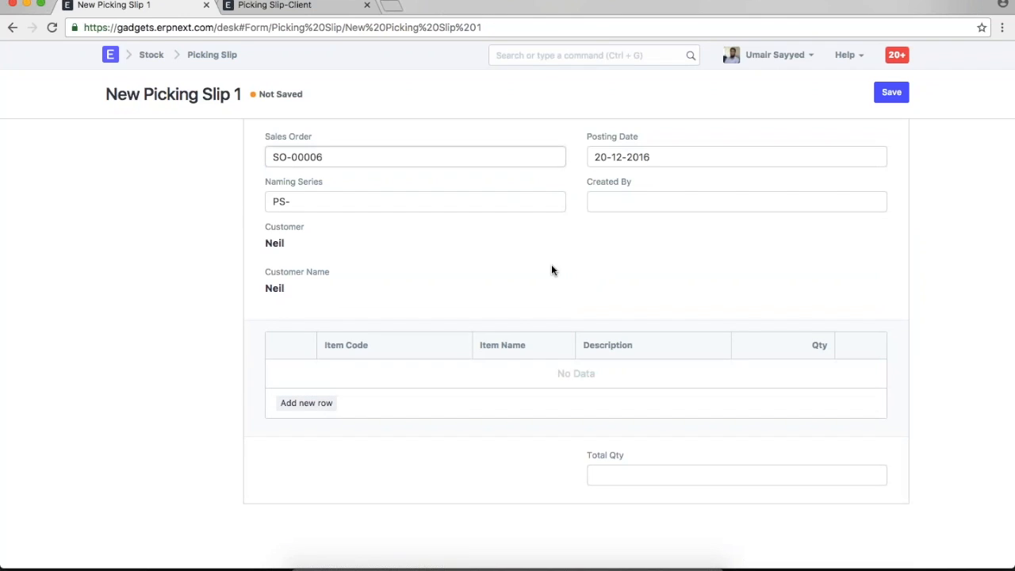
# - Add two item rows: One Plus 3 and iPhone 6
pyautogui.click(306, 403)
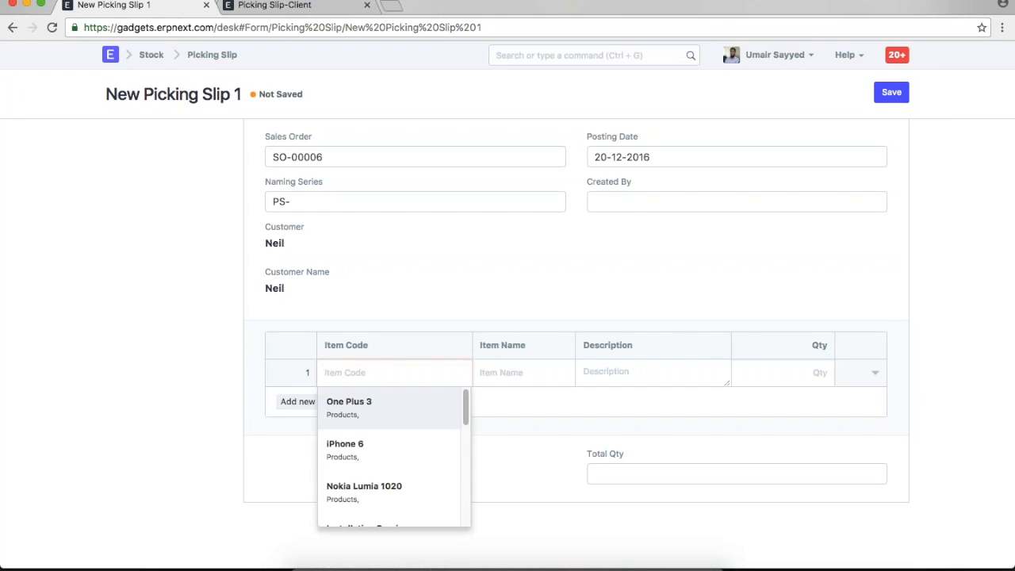
pyautogui.press('Return')
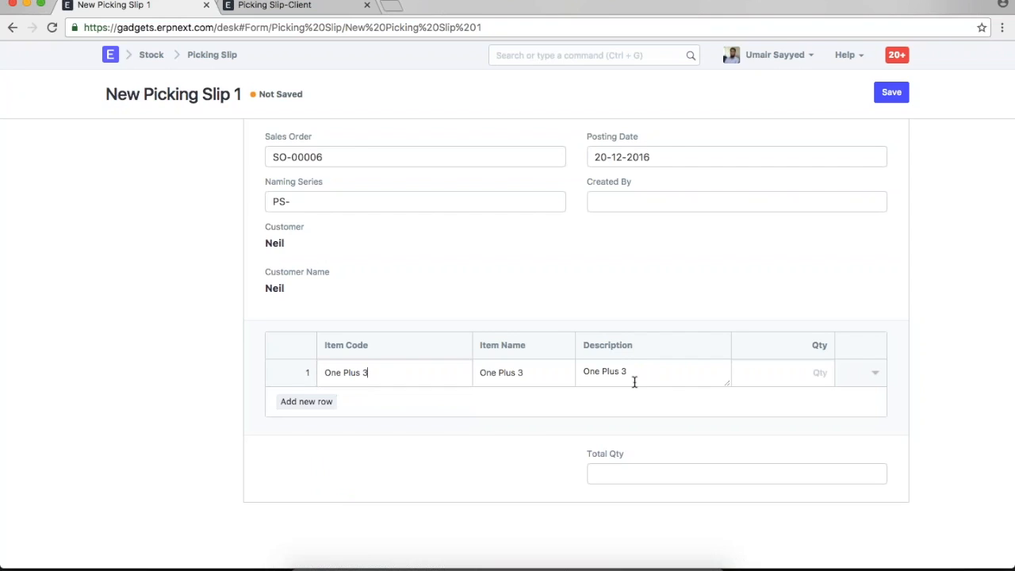
pyautogui.click(306, 401)
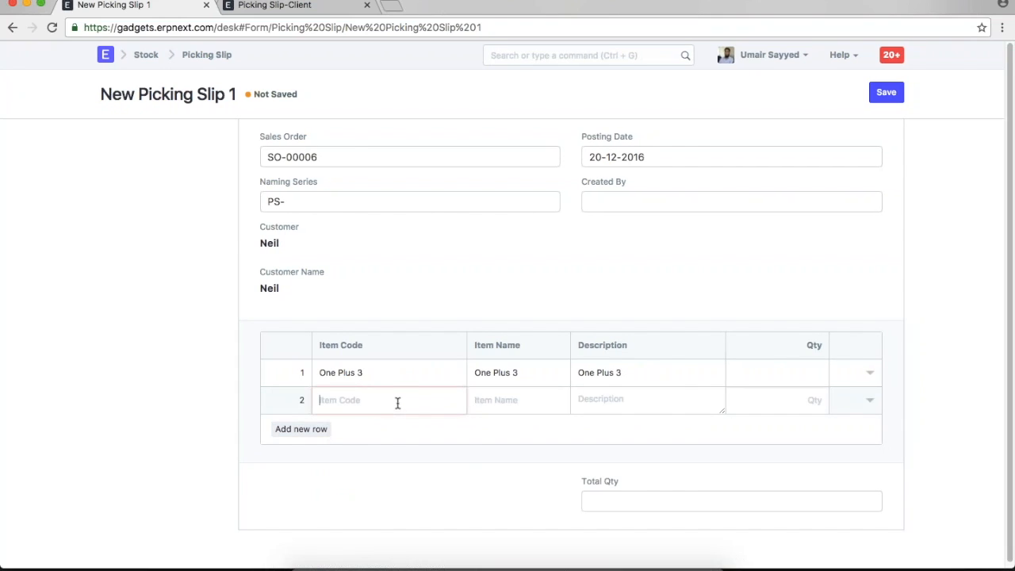
pyautogui.click(396, 402)
pyautogui.click(454, 463)
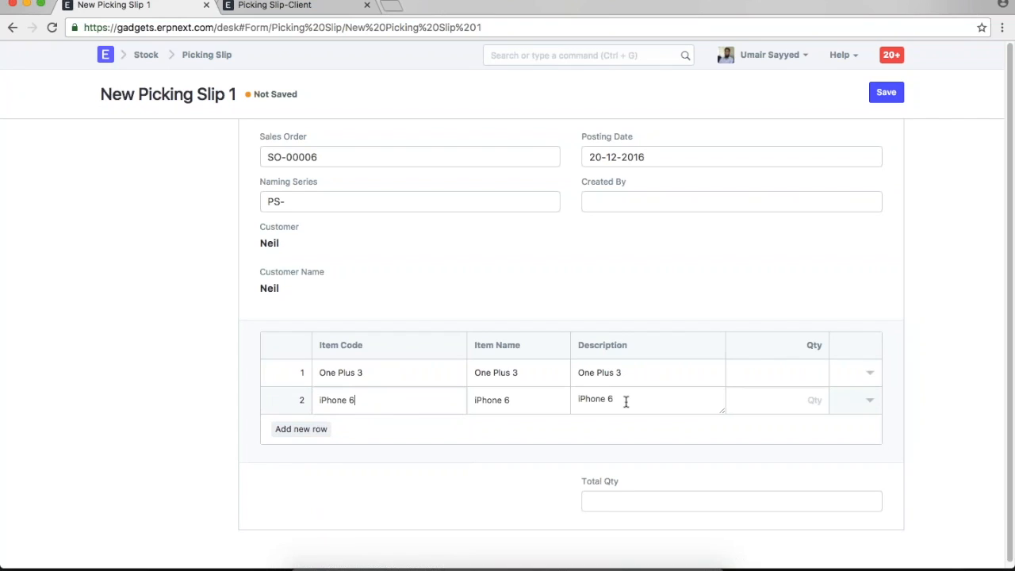
# - Enter quantity 2 for One Plus 3 and 3 for iPhone 6
pyautogui.click(772, 369)
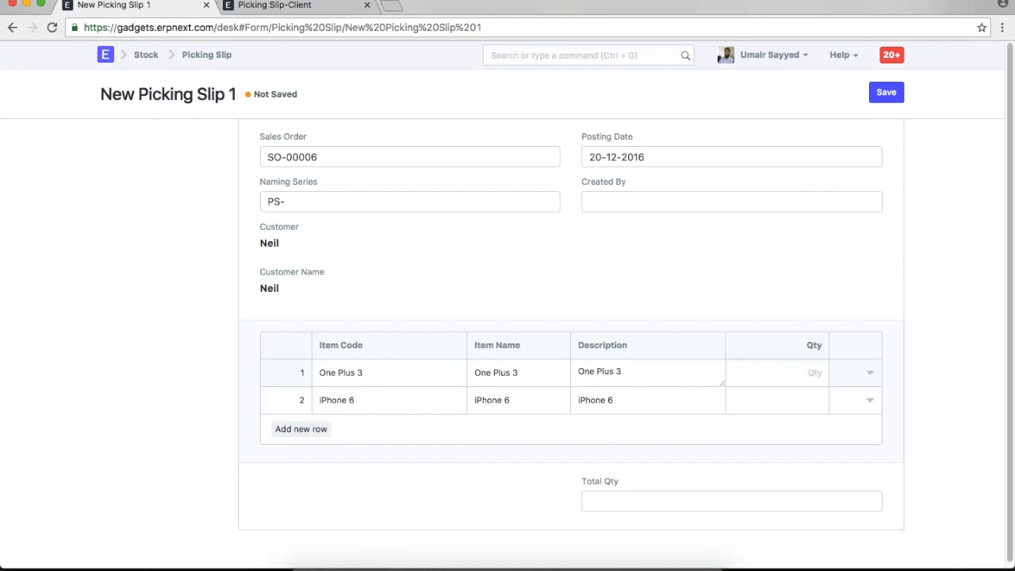
pyautogui.write('2')
pyautogui.click(796, 398)
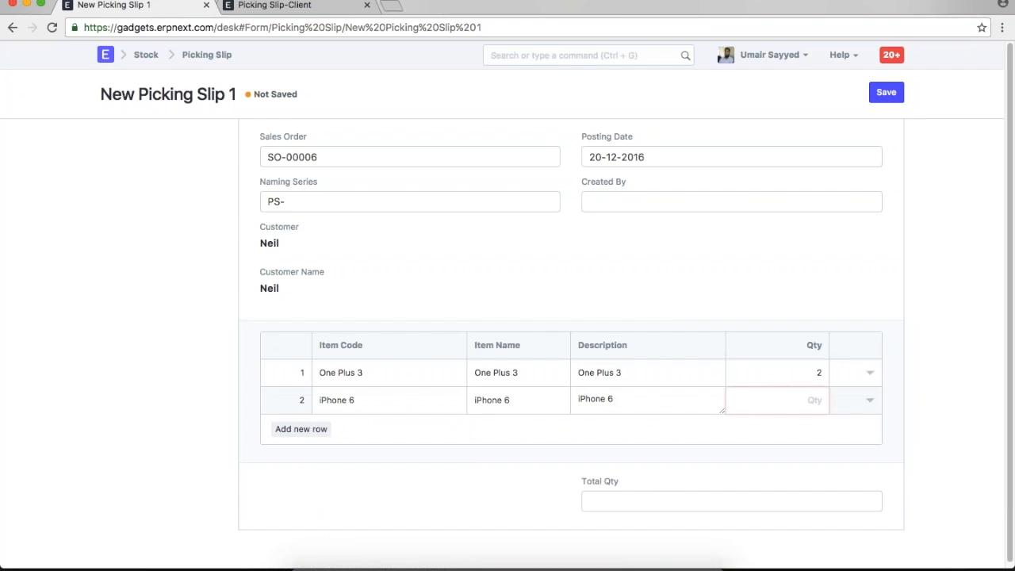
pyautogui.write('3')
pyautogui.click(912, 440)
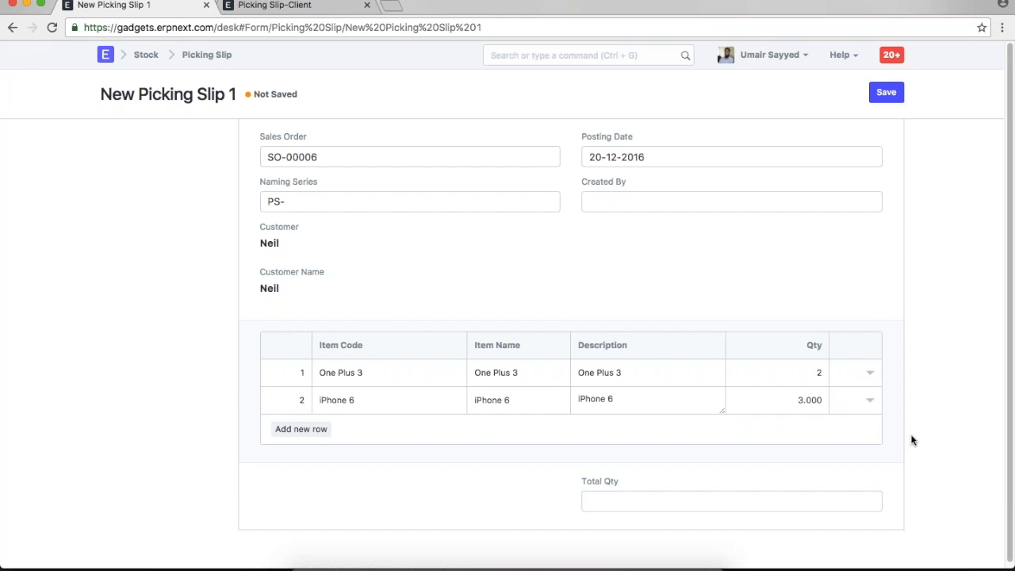
pyautogui.scroll(-1, 912, 440)
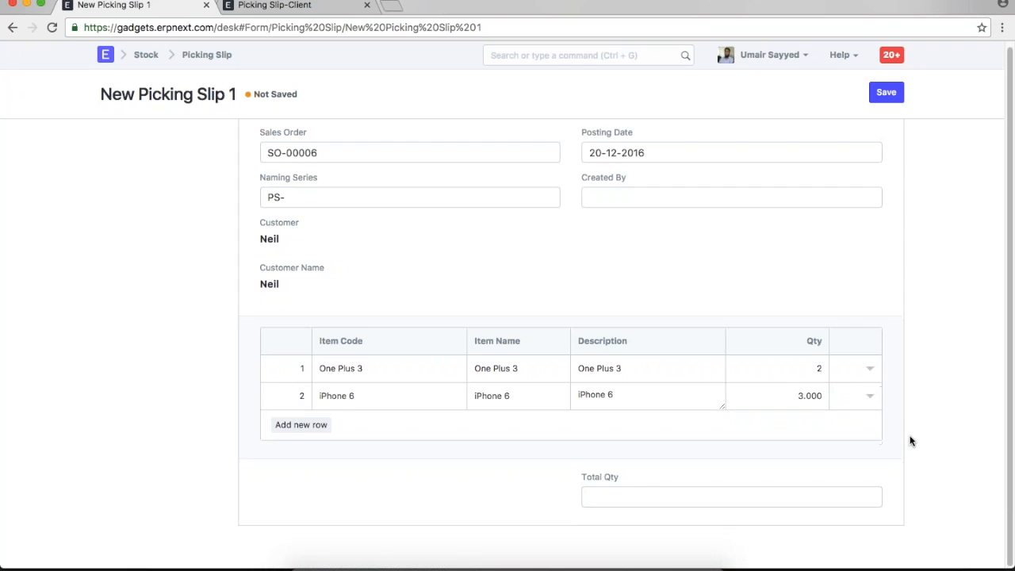
pyautogui.moveTo(652, 480); pyautogui.dragTo(568, 475)
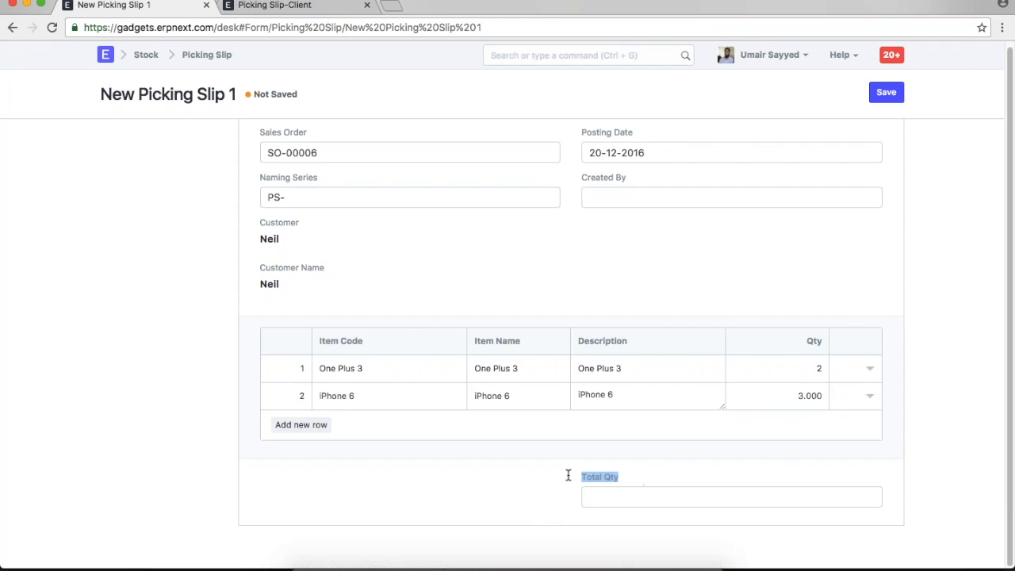
pyautogui.click(652, 476)
# - Find and open the Picking Slip DocType via the search 'picki in doc'
pyautogui.click(270, 7)
pyautogui.click(606, 56)
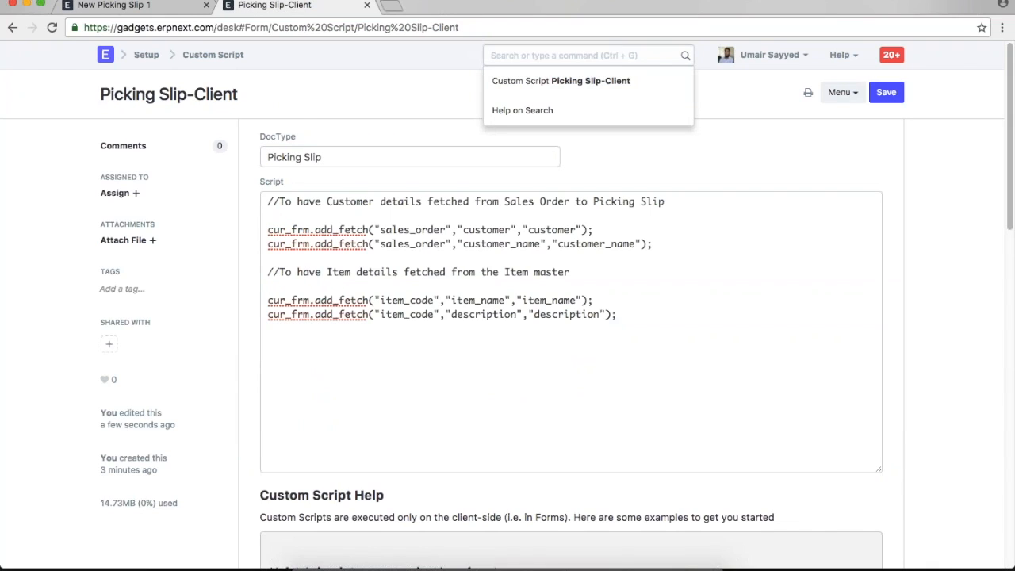
pyautogui.write('picki in doc')
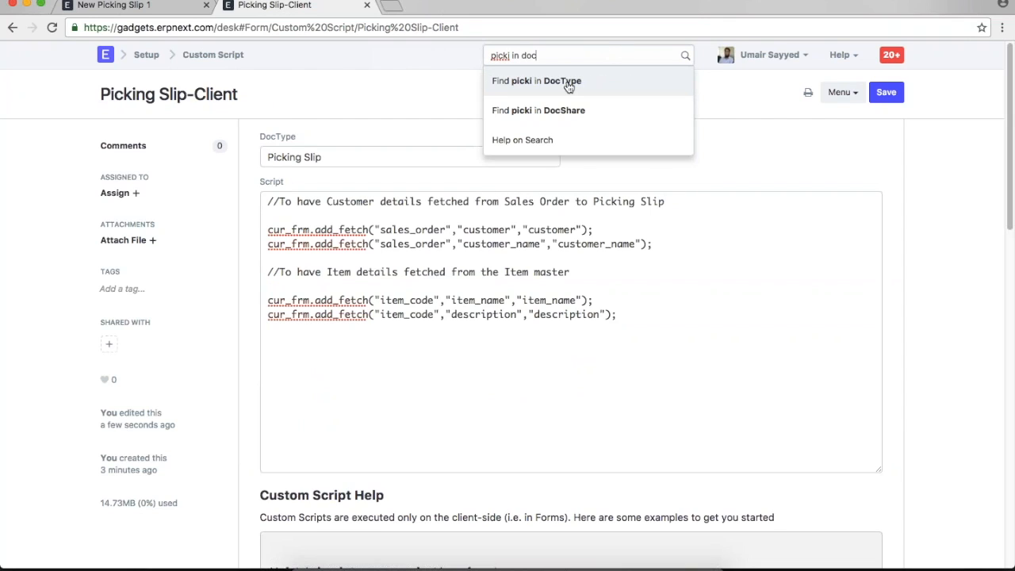
pyautogui.click(566, 81)
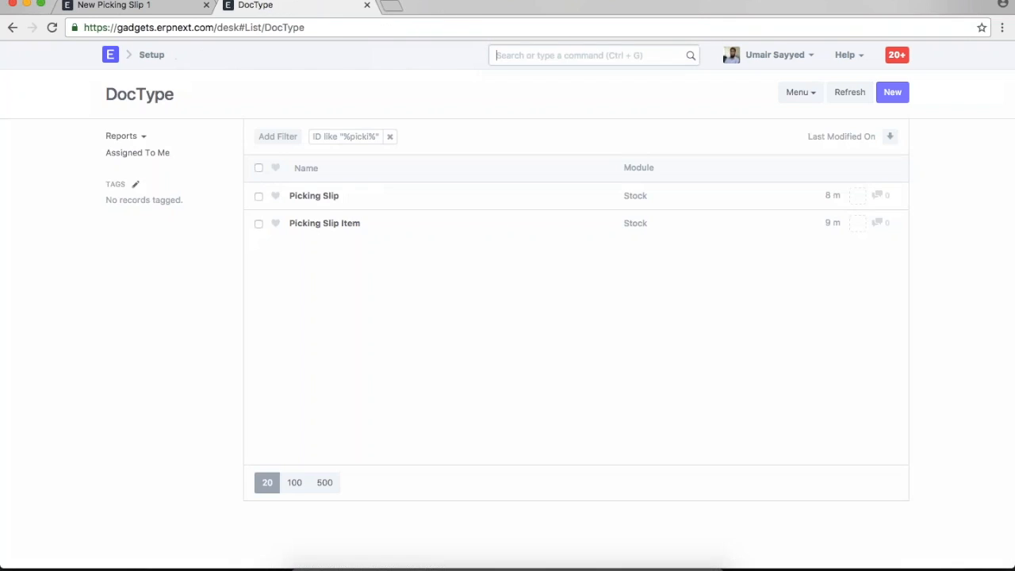
pyautogui.click(314, 196)
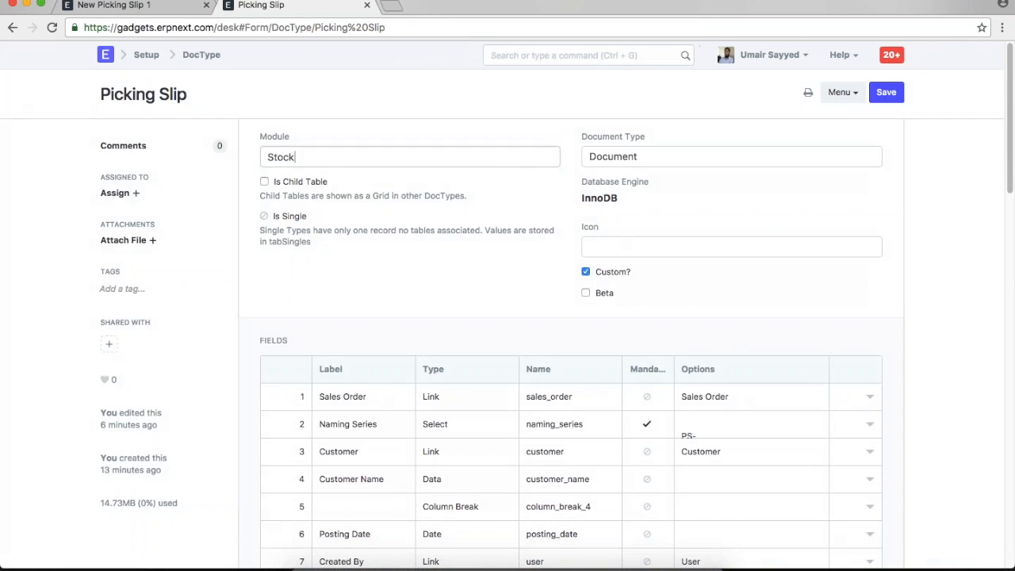
# - Mark the Total Qty field as Read Only and save the DocType
pyautogui.scroll(-6, 917, 371)
pyautogui.click(868, 271)
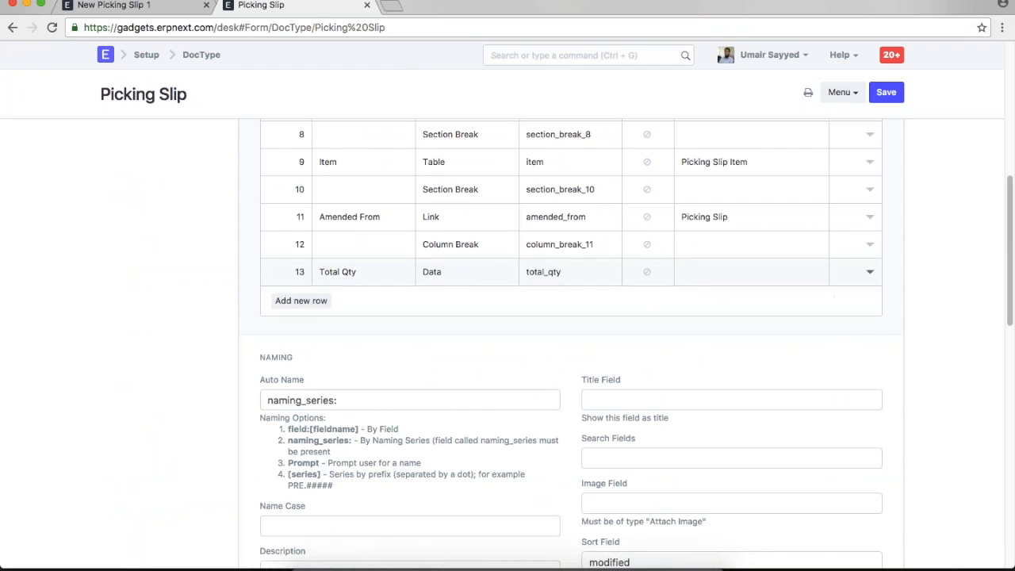
pyautogui.scroll(-5, 425, 356)
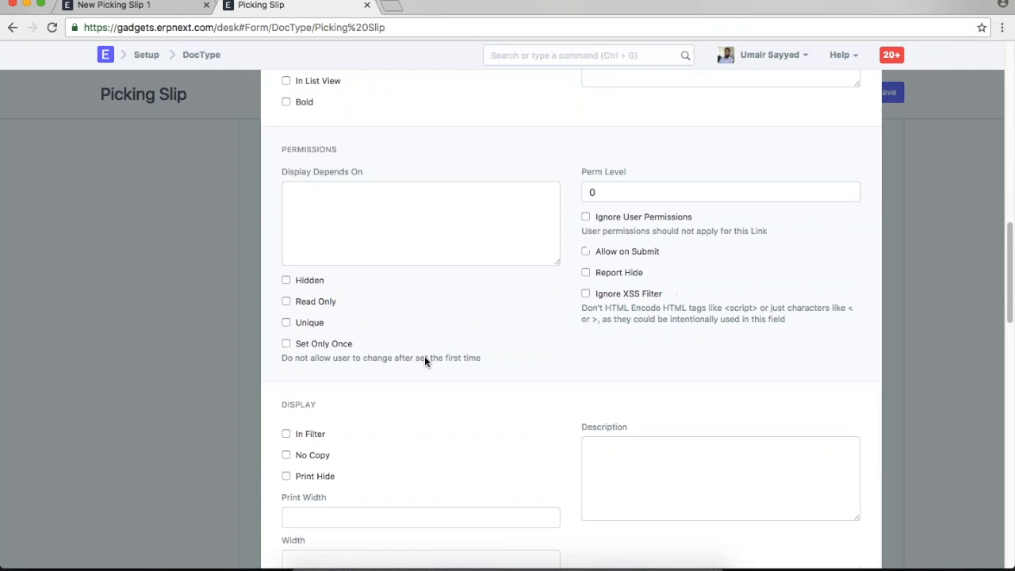
pyautogui.click(286, 296)
pyautogui.scroll(8, 620, 348)
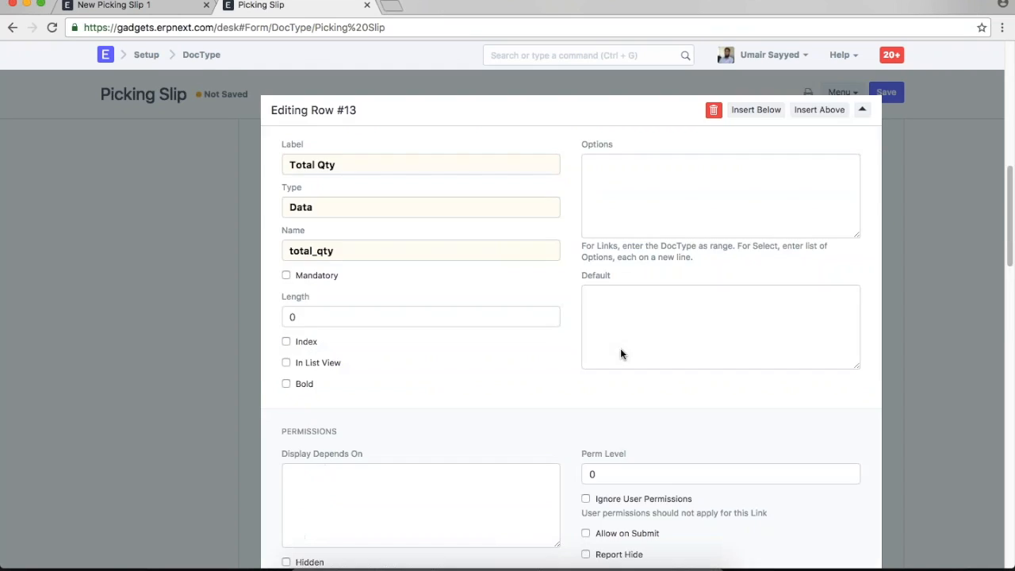
pyautogui.click(944, 297)
pyautogui.hotkey('ctrl', 's')
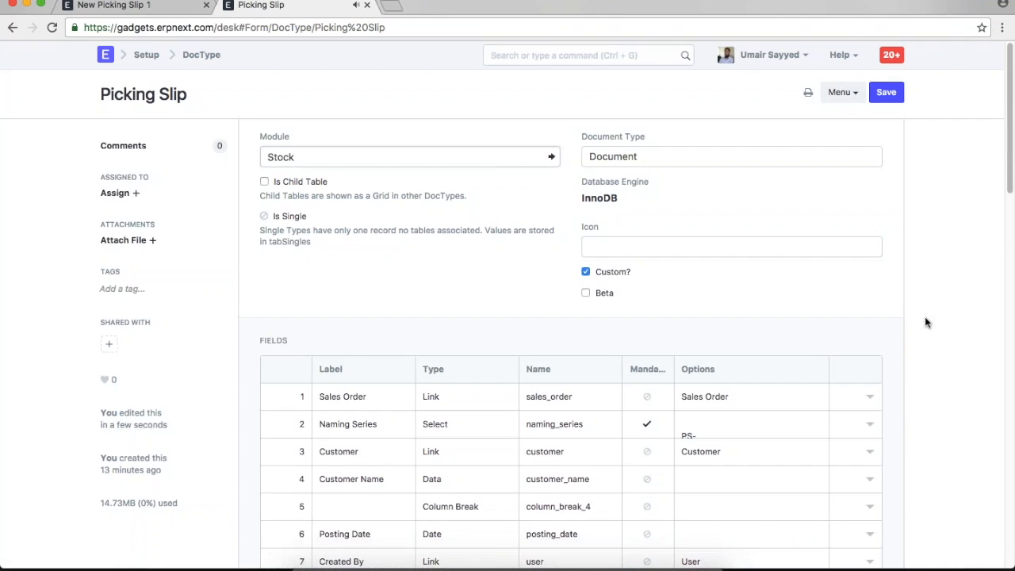
# - Reload the new Picking Slip form and select sales order SO-00003
pyautogui.click(161, 5)
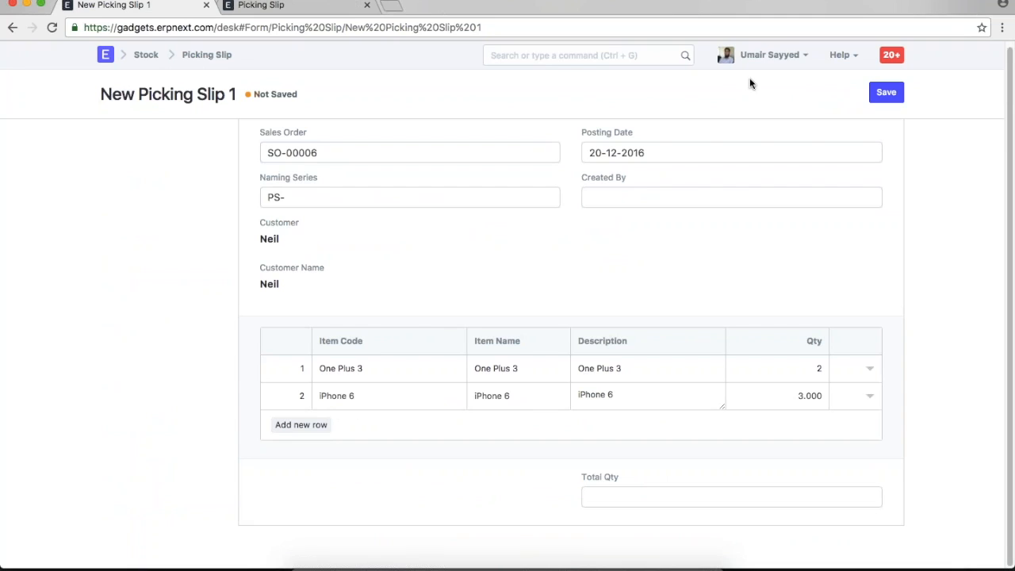
pyautogui.click(765, 55)
pyautogui.click(749, 149)
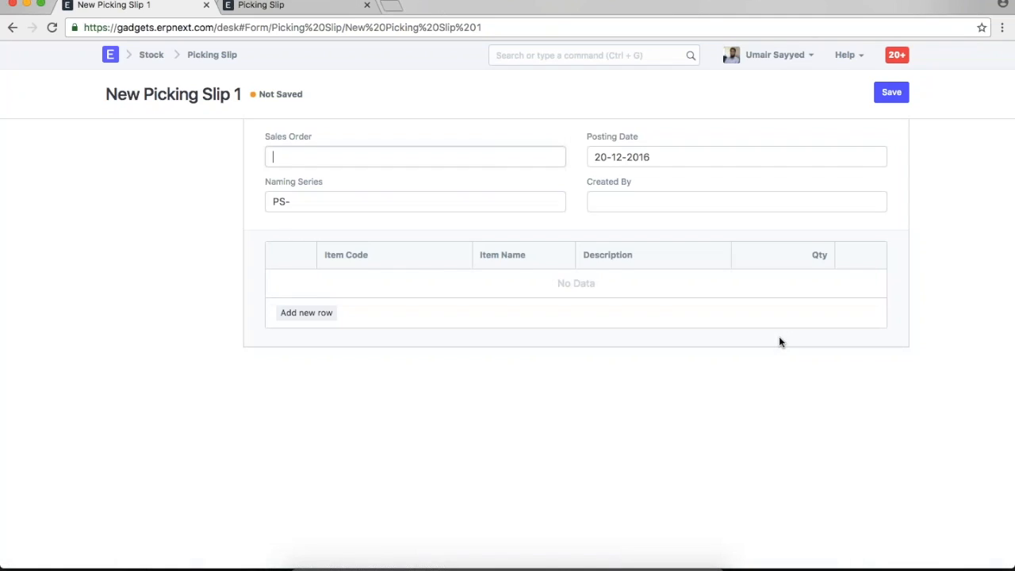
pyautogui.click(613, 386)
pyautogui.click(338, 158)
pyautogui.press('Return')
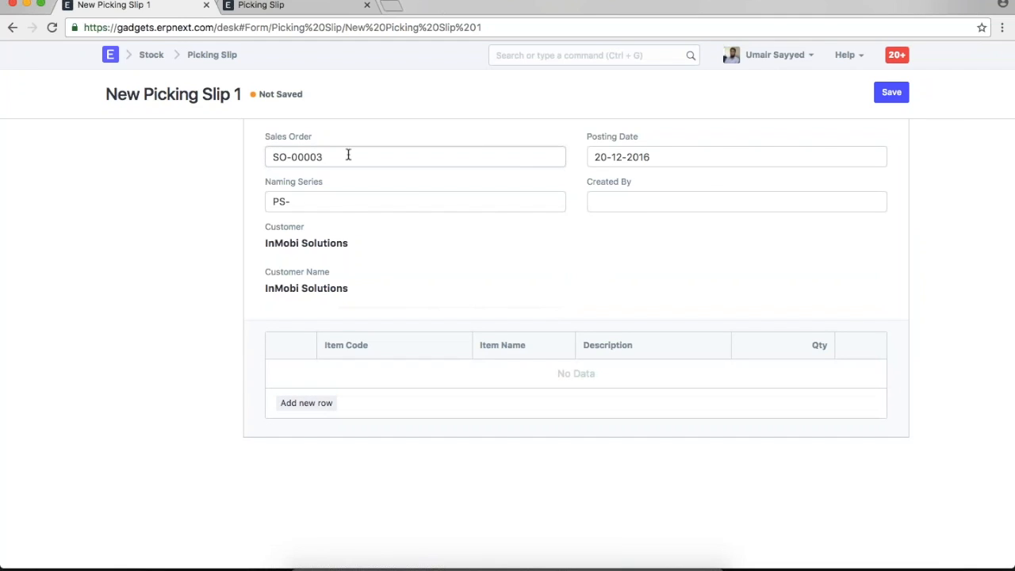
# - Add One Plus 3 with qty 1 and try saving, dismissing the cancelled-document error
pyautogui.click(332, 398)
pyautogui.click(381, 376)
pyautogui.press('Return')
pyautogui.click(767, 400)
pyautogui.write('1')
pyautogui.hotkey('ctrl', 's')
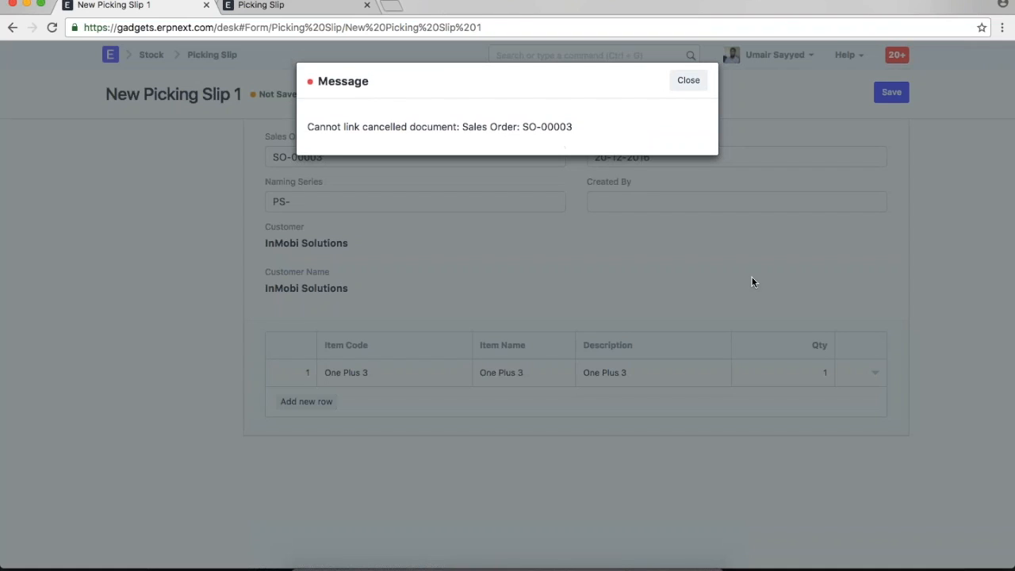
pyautogui.press('Return')
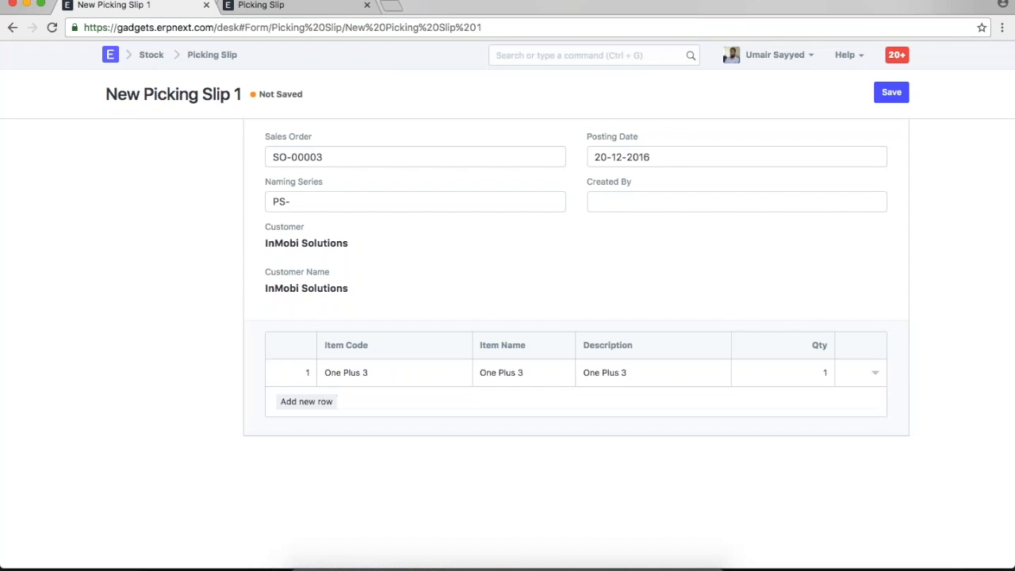
# - Replace SO-00003 with SO-00006 and save the slip as draft PS-00001
pyautogui.tripleClick(319, 157)
pyautogui.press('BackSpace')
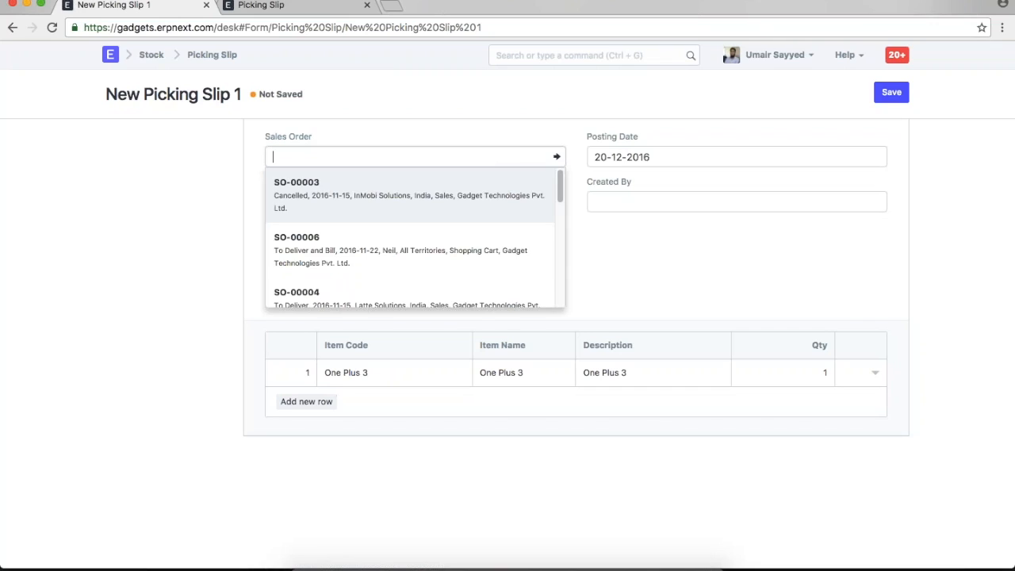
pyautogui.click(394, 244)
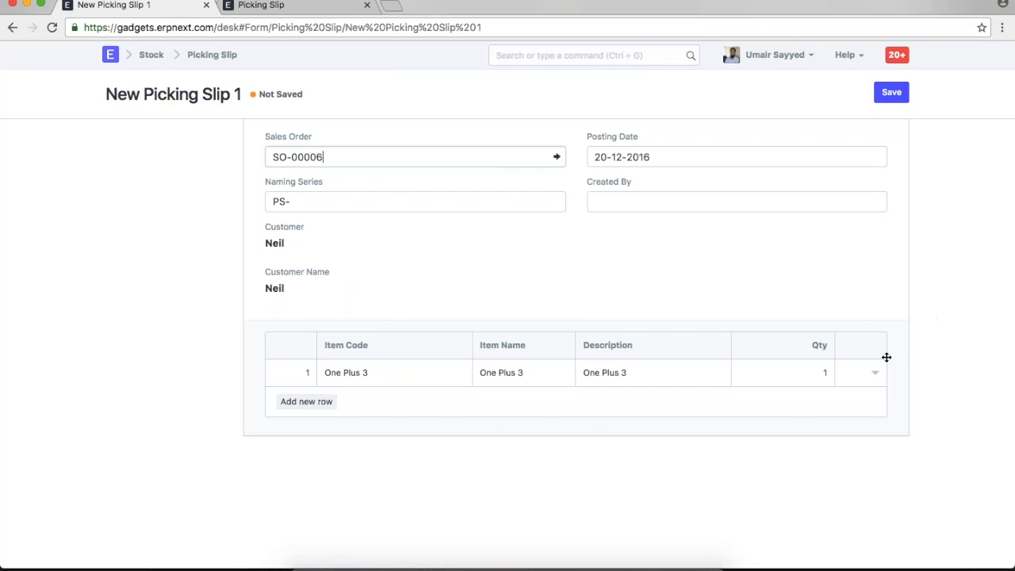
pyautogui.hotkey('ctrl', 's')
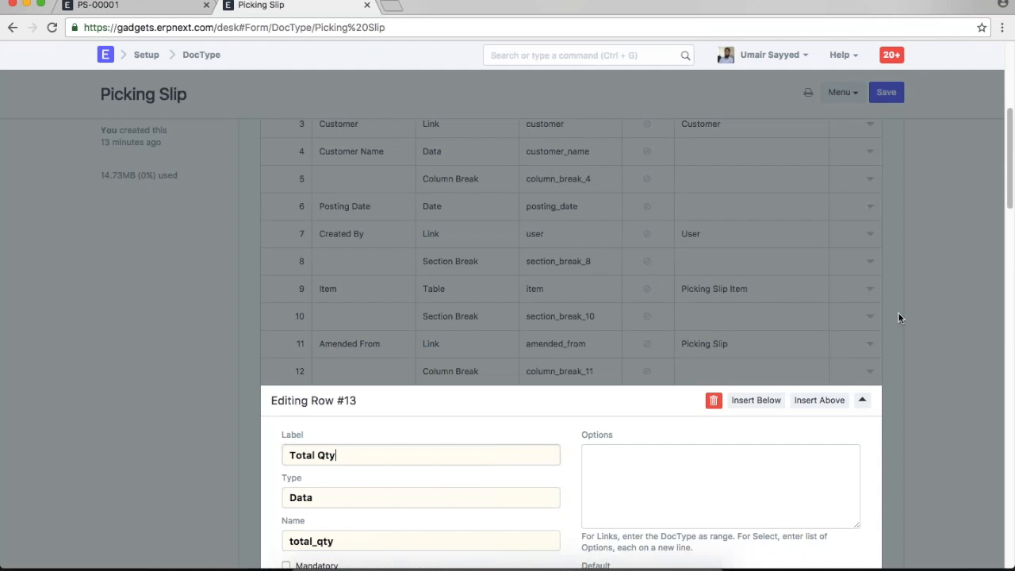
pyautogui.click(897, 311)
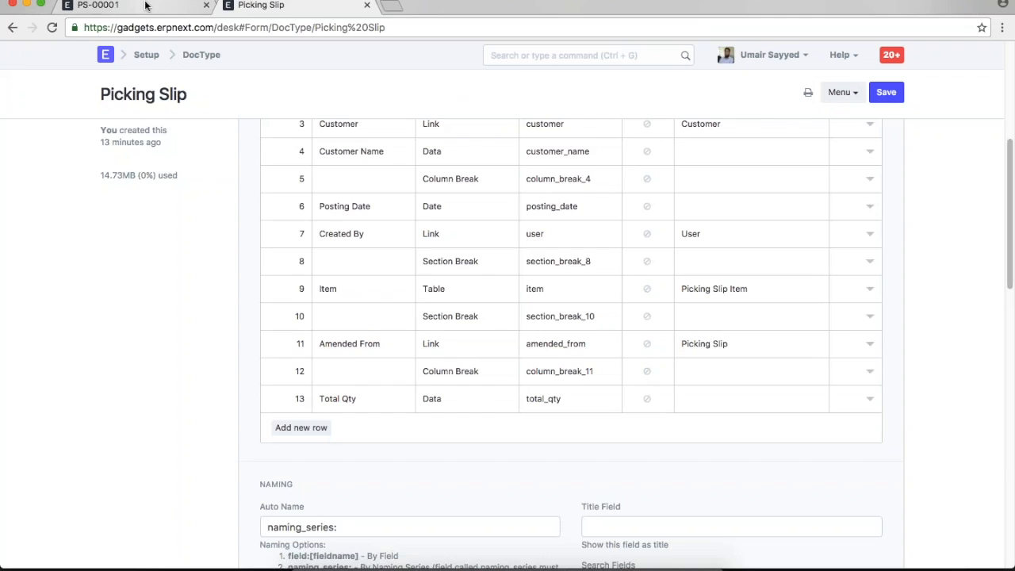
pyautogui.click(159, 15)
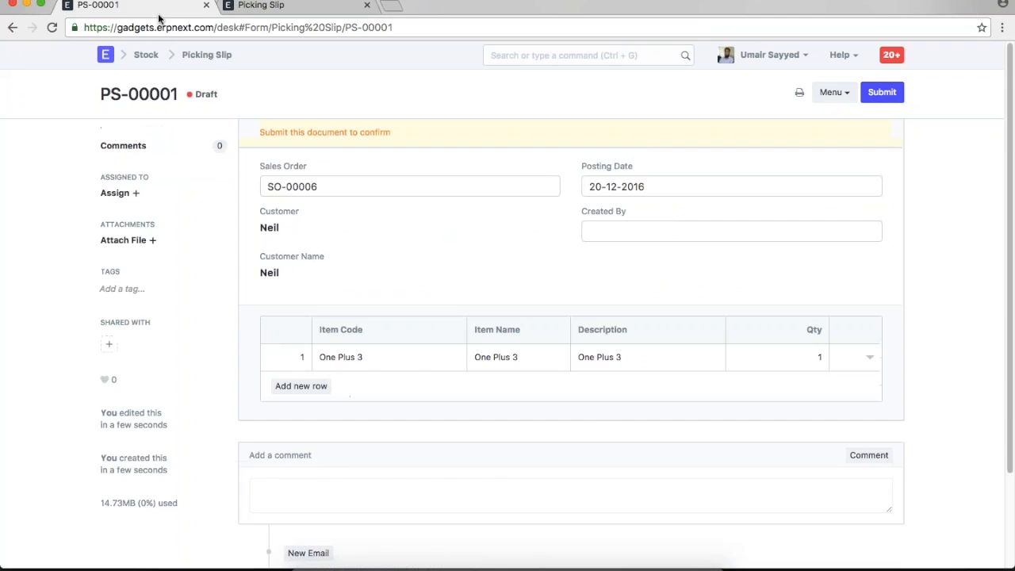
pyautogui.click(261, 6)
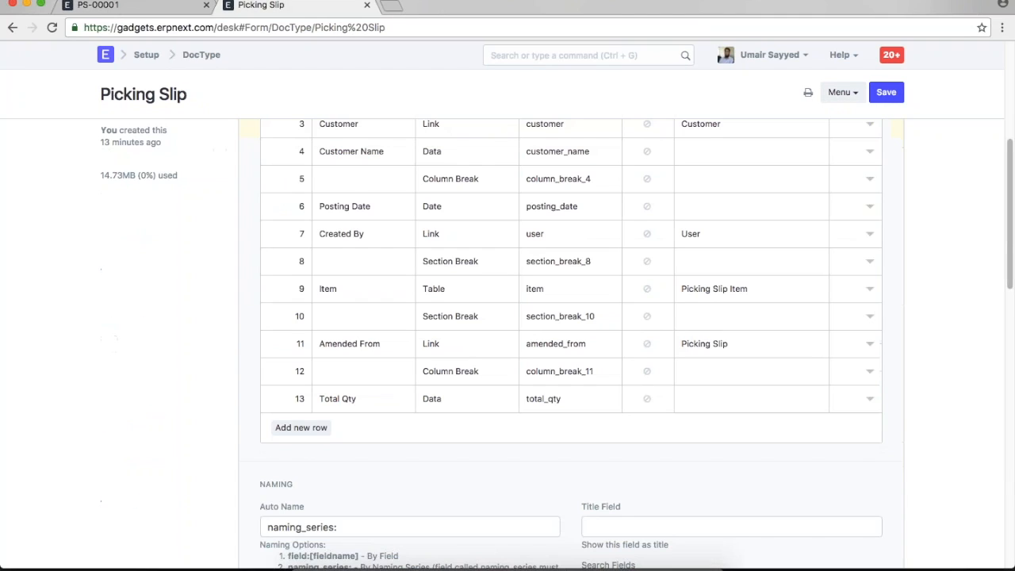
# - Open the Picking Slip-Client custom script and append the comment '//To have Total Qty calculated in the Picking Slip'
pyautogui.click(643, 53)
pyautogui.write('custom sc')
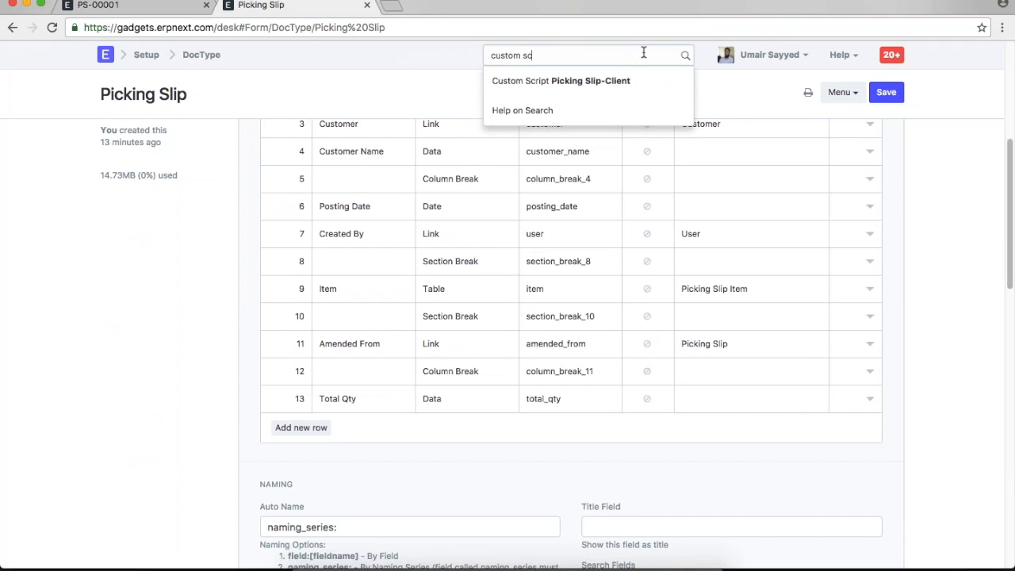
pyautogui.press('Return')
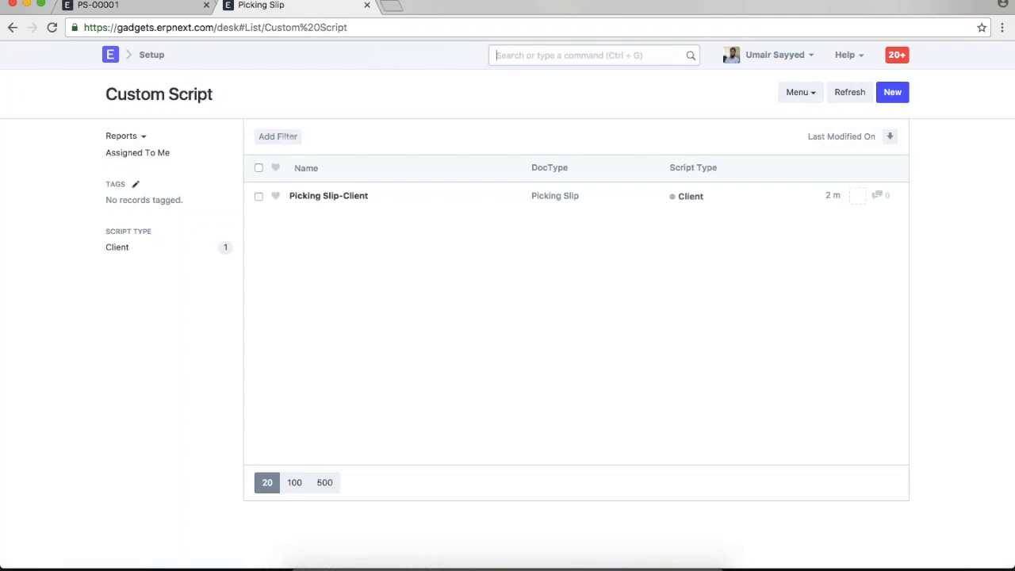
pyautogui.click(328, 195)
pyautogui.click(690, 342)
pyautogui.press('Return')
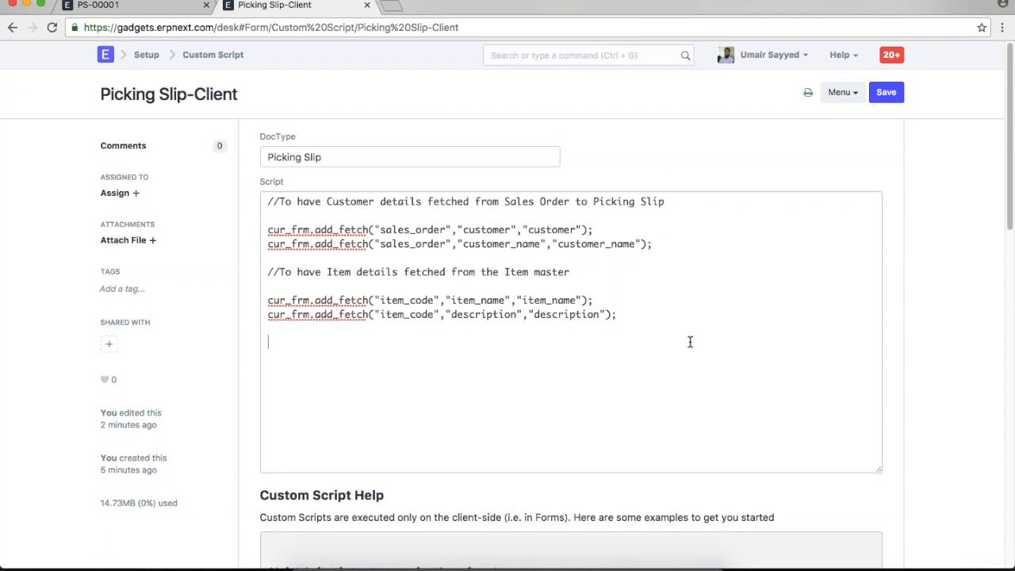
pyautogui.write('//To have Total Qty ')
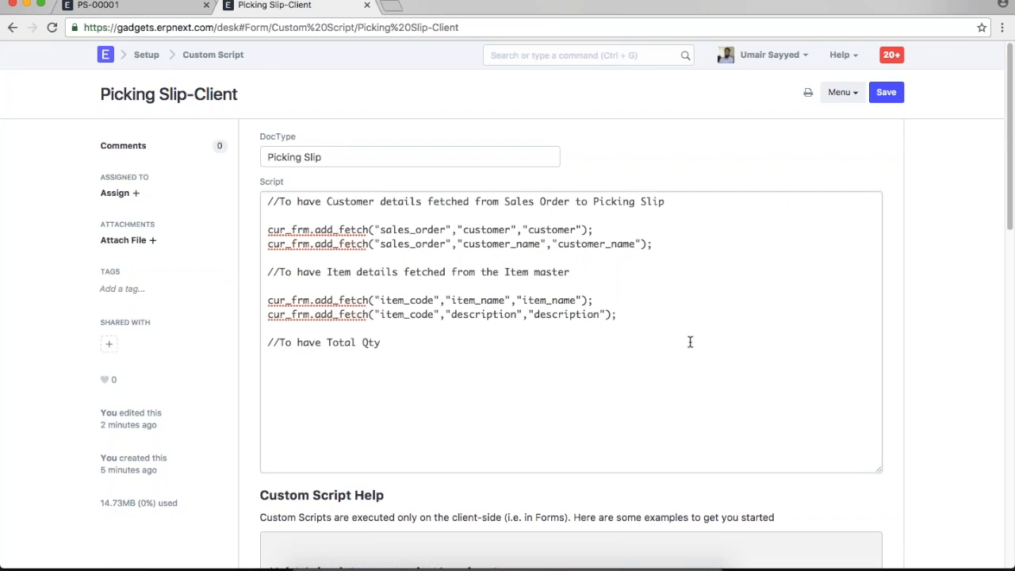
pyautogui.write('calculated in the Picking Slip')
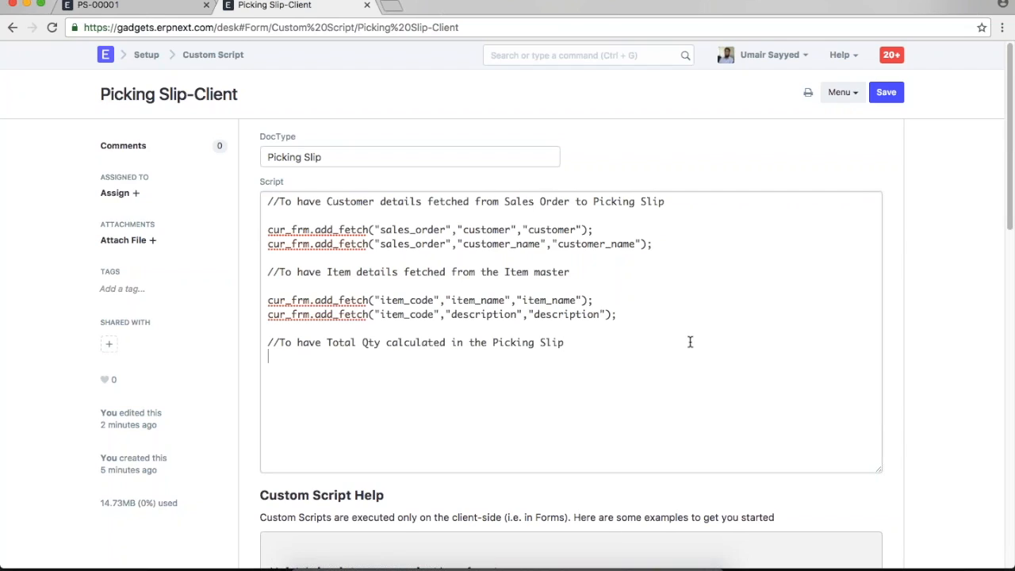
pyautogui.press('Return')
# - Copy lines 88–109 of total qty code from TextMate and select the new comment line in the script
pyautogui.click(595, 564)
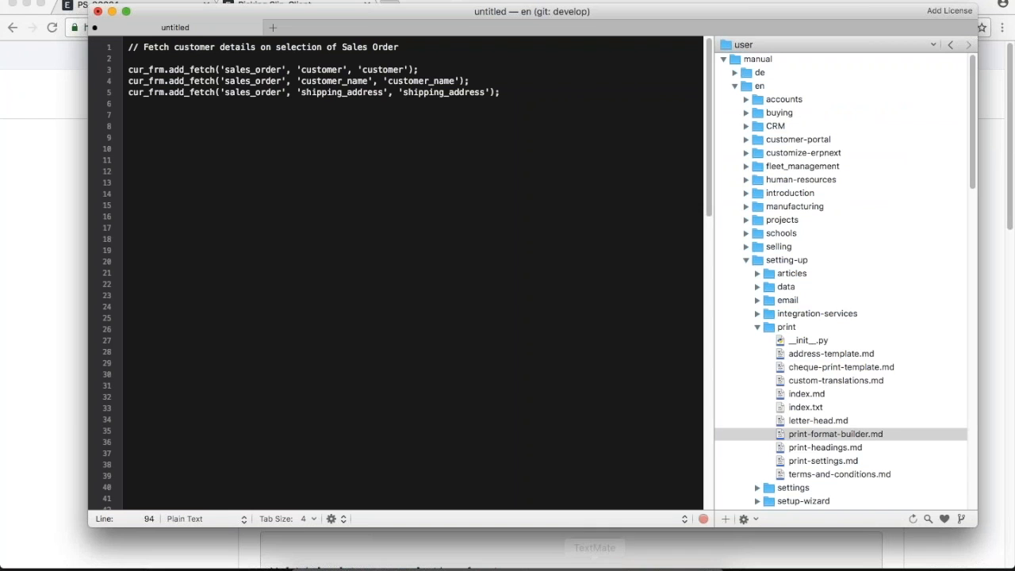
pyautogui.scroll(-5, 561, 358)
pyautogui.scroll(-15, 560, 359)
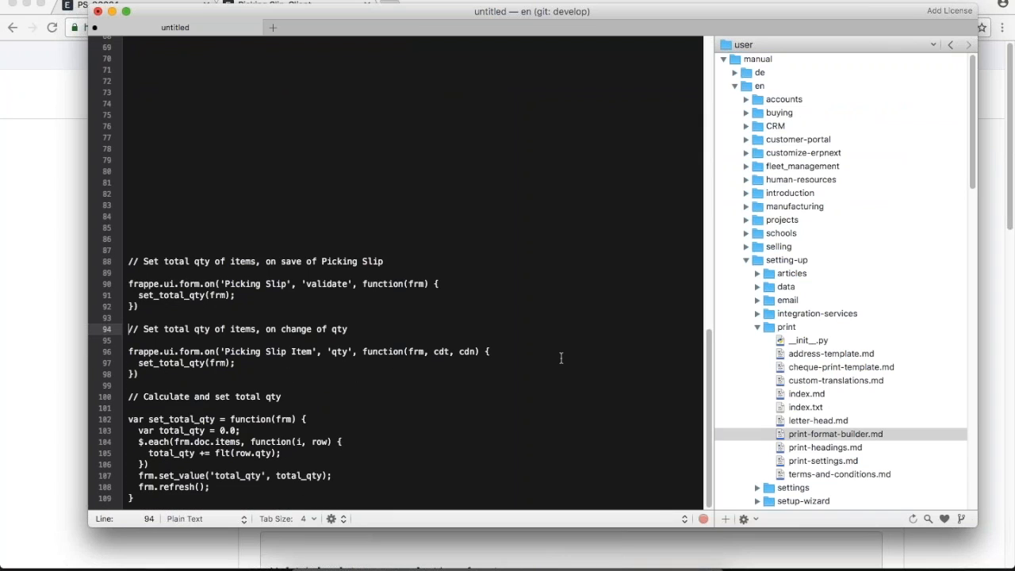
pyautogui.moveTo(129, 261); pyautogui.dragTo(315, 491)
pyautogui.press('super+c')
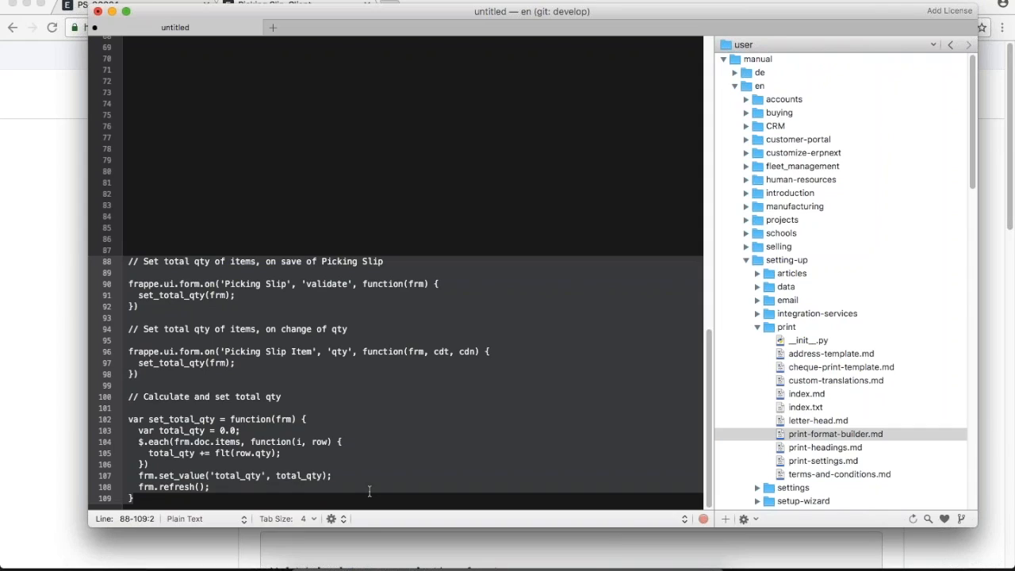
pyautogui.press('super+Tab')
pyautogui.moveTo(267, 342); pyautogui.dragTo(304, 447)
# - Paste the total qty code over the comment, enlarge the script editor, and save
pyautogui.press('super+v')
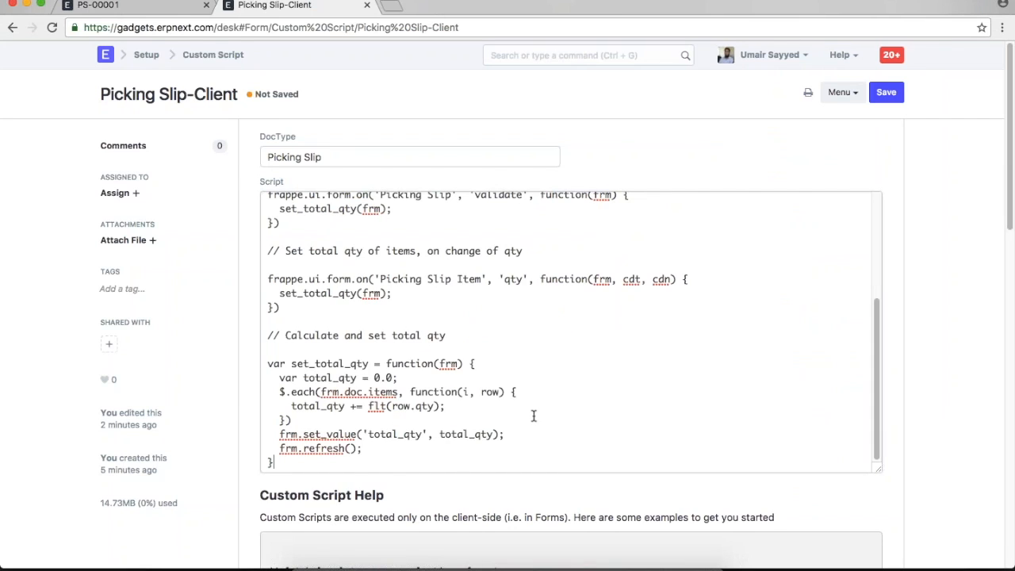
pyautogui.scroll(5, 584, 411)
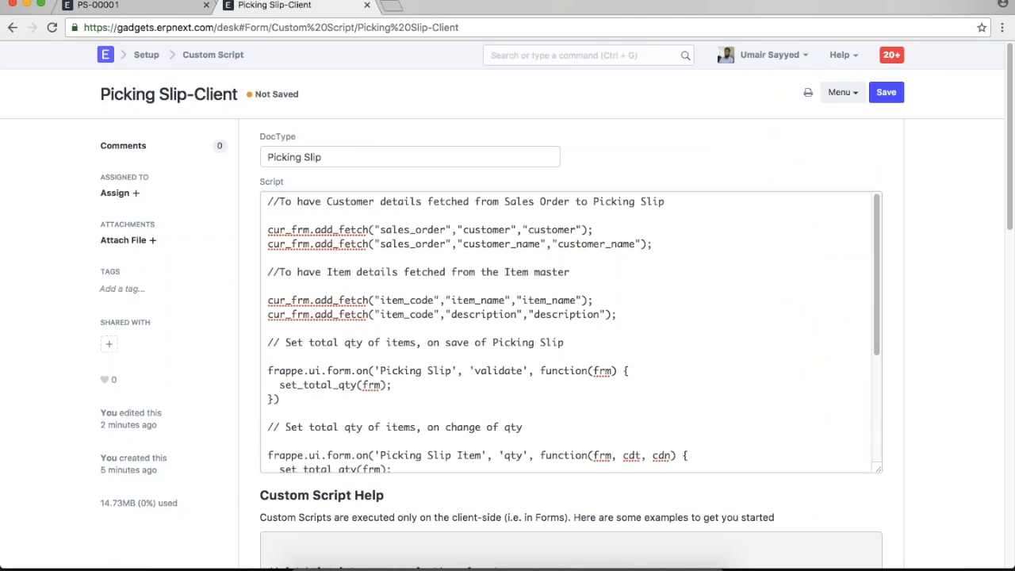
pyautogui.moveTo(251, 343); pyautogui.dragTo(338, 505)
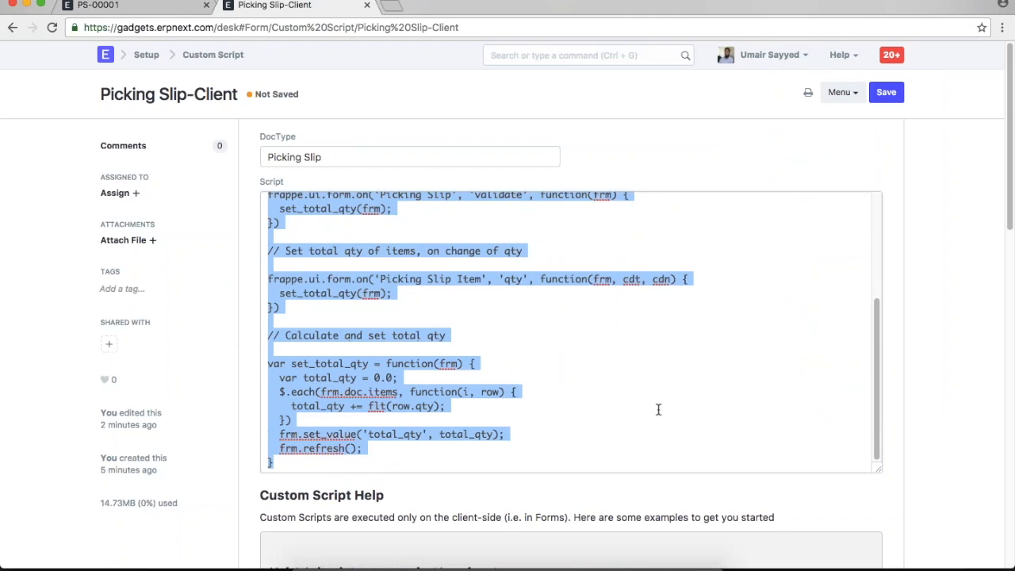
pyautogui.moveTo(882, 479); pyautogui.dragTo(881, 517)
pyautogui.hotkey('ctrl', 's')
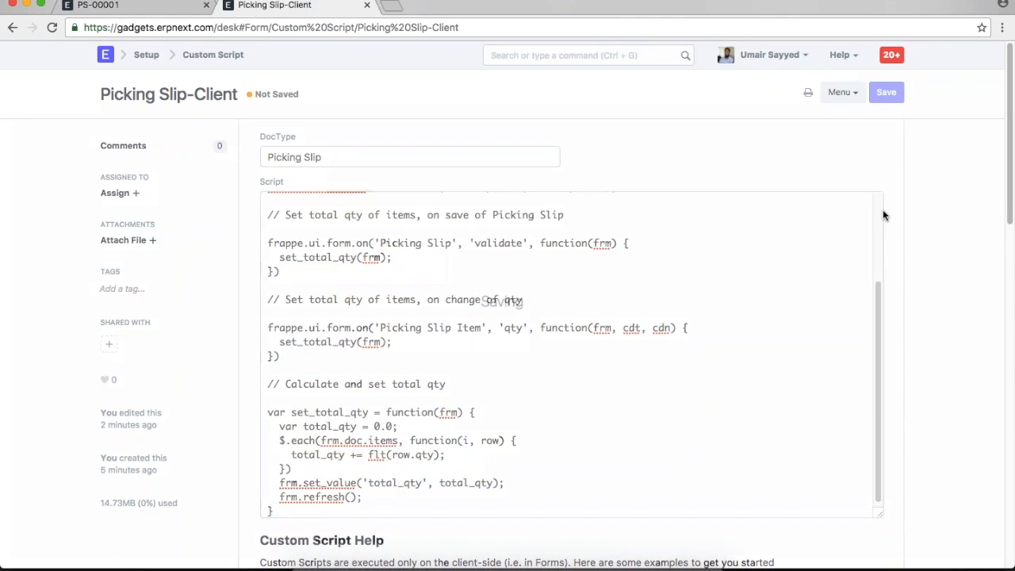
# - Reload and change the Total Qty field type from Data to Float, then save the DocType
pyautogui.click(99, 6)
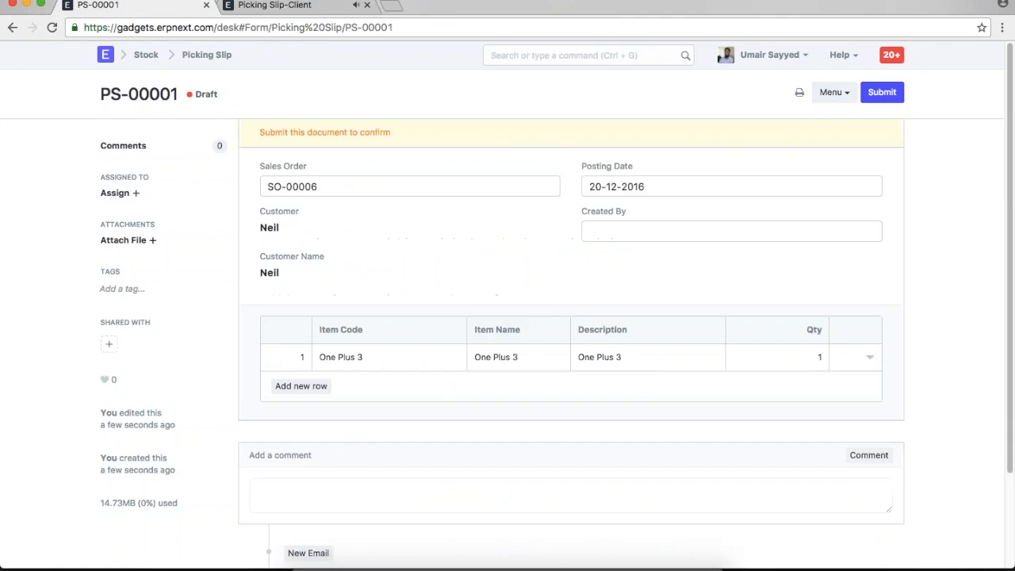
pyautogui.click(784, 56)
pyautogui.click(718, 149)
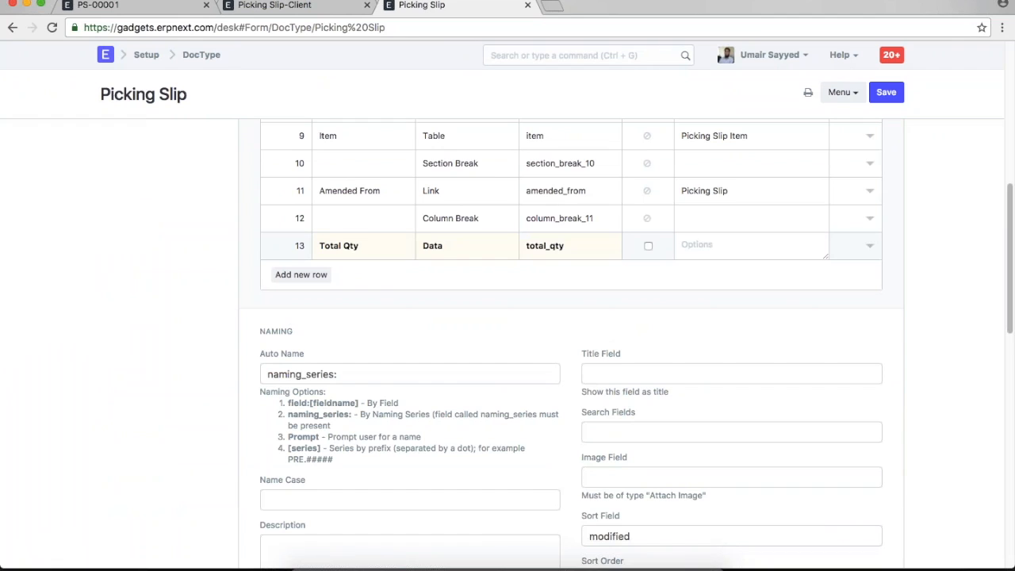
pyautogui.click(466, 246)
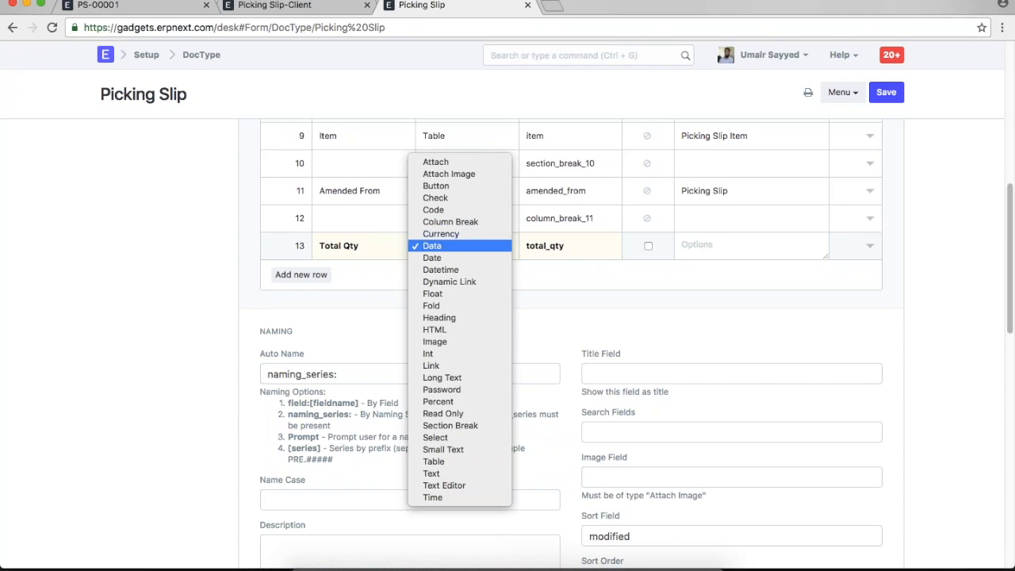
pyautogui.press('f')
pyautogui.press('Return')
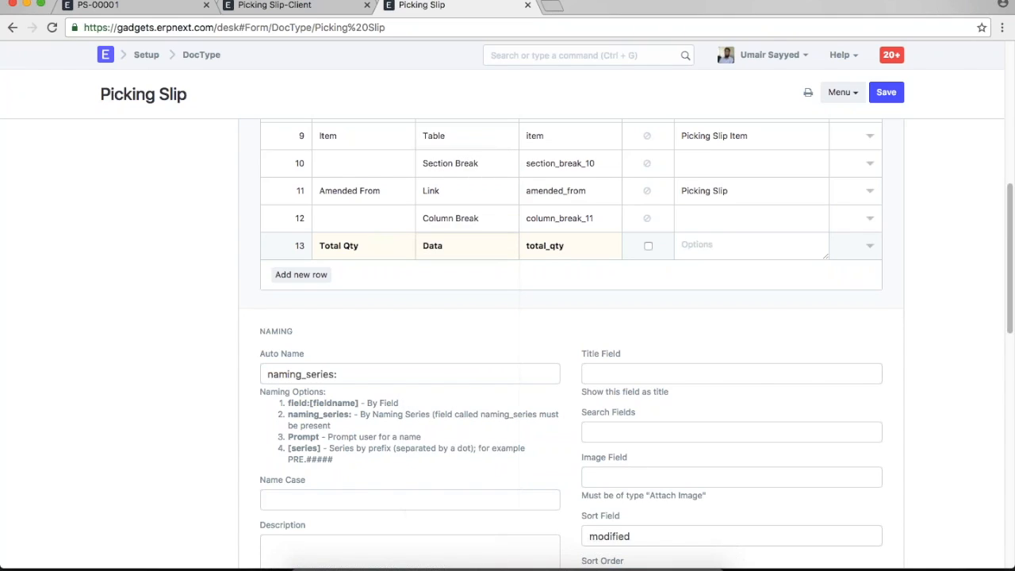
pyautogui.click(885, 92)
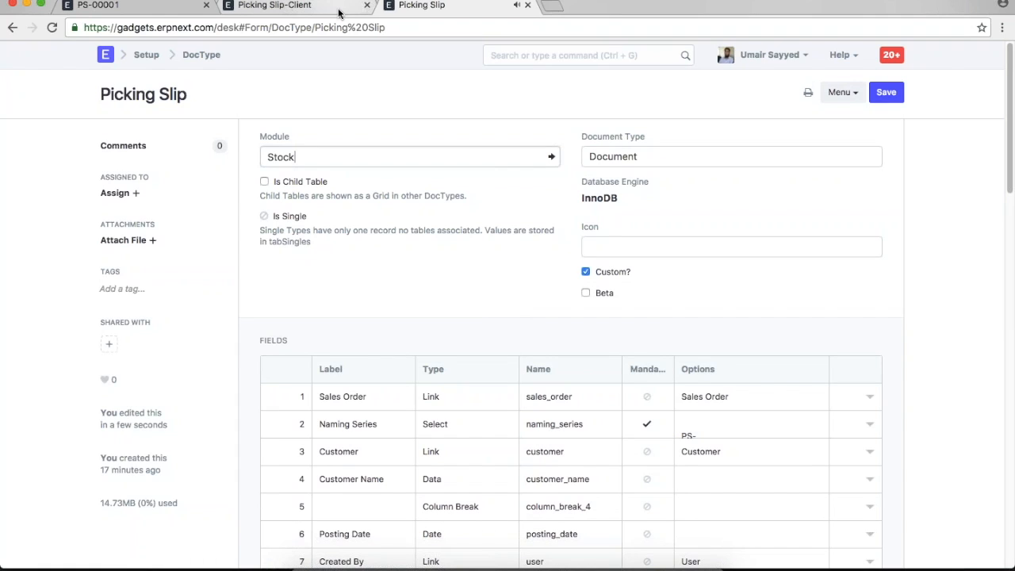
# - Reload PS-00001 and compare it against the Picking Slip DocType fields
pyautogui.click(160, 8)
pyautogui.press('super+r')
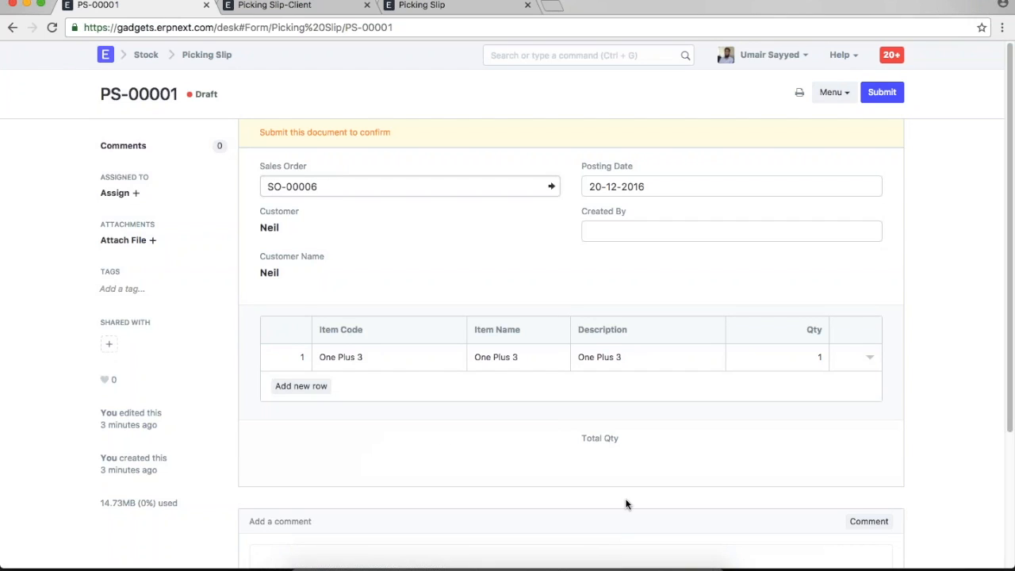
pyautogui.click(414, 12)
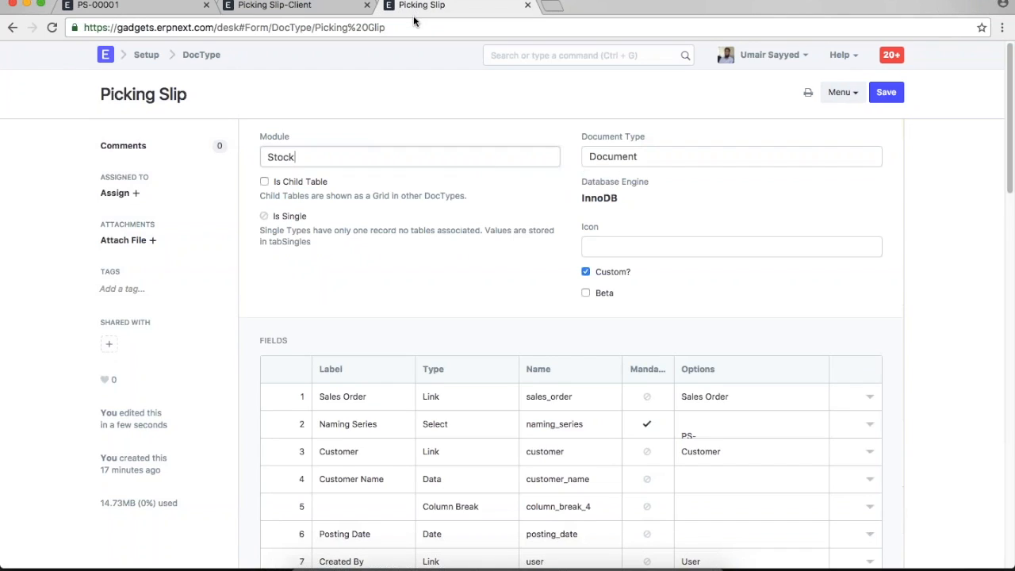
pyautogui.scroll(-4, 478, 369)
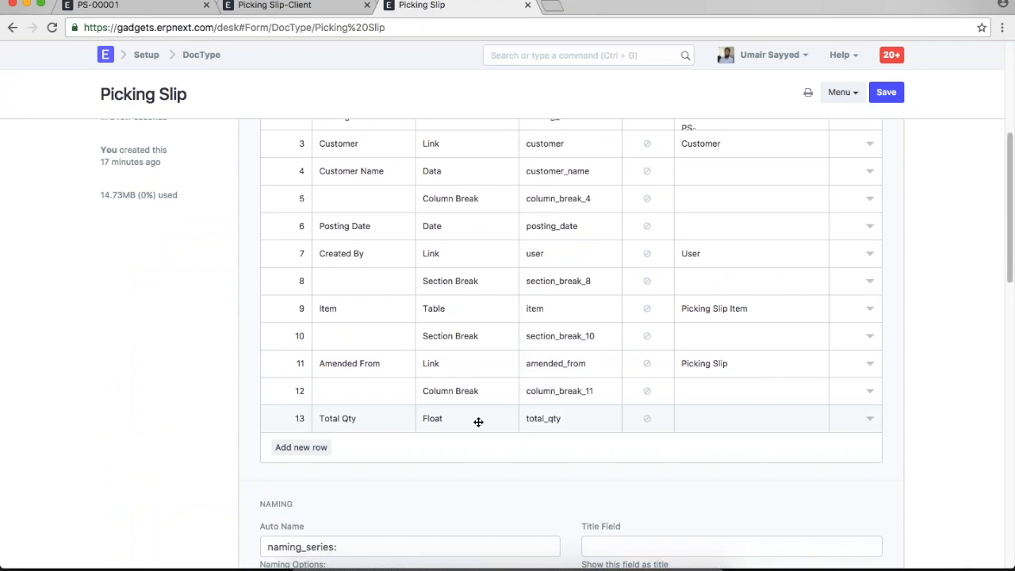
pyautogui.click(117, 10)
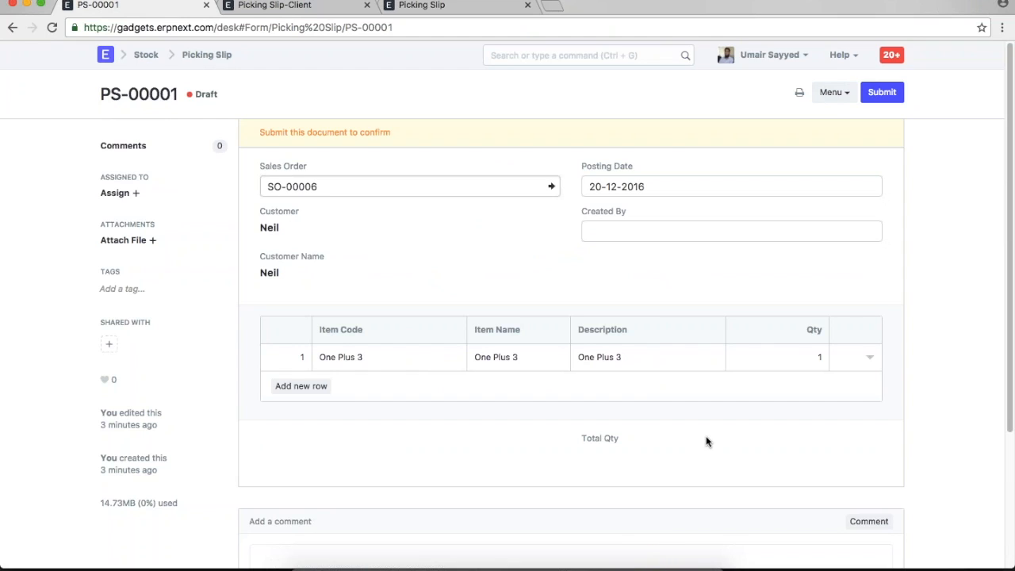
# - Change the One Plus 3 quantity on PS-00001 to 3 and save
pyautogui.click(812, 356)
pyautogui.doubleClick(813, 356)
pyautogui.write('3')
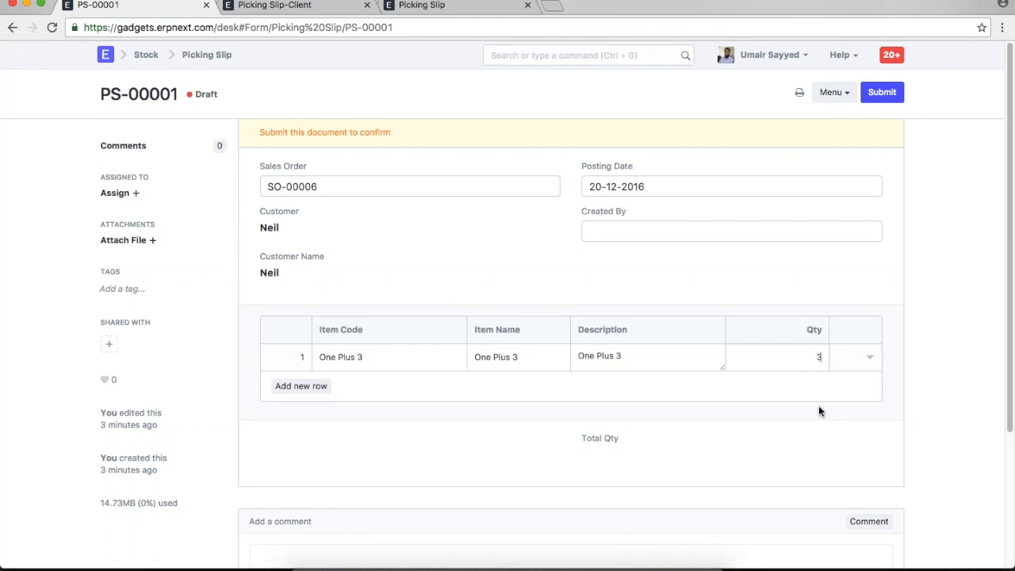
pyautogui.click(873, 406)
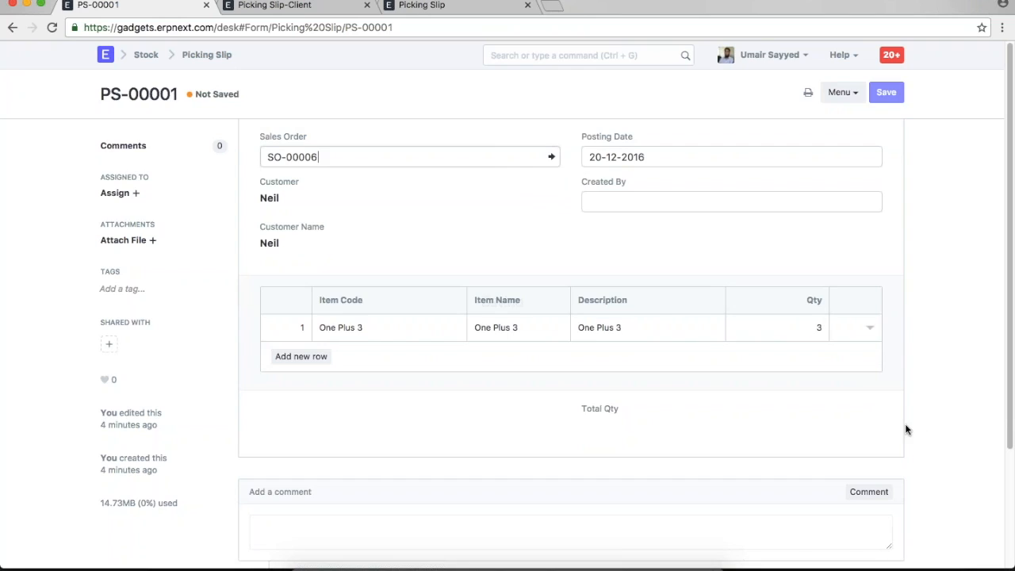
pyautogui.hotkey('ctrl', 's')
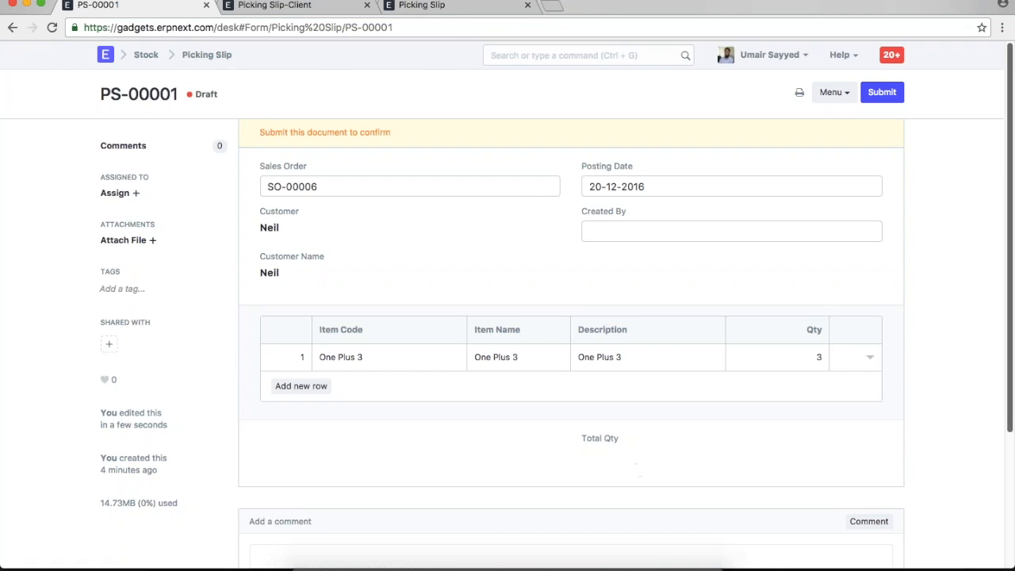
pyautogui.hotkey('ctrl', 'Tab')
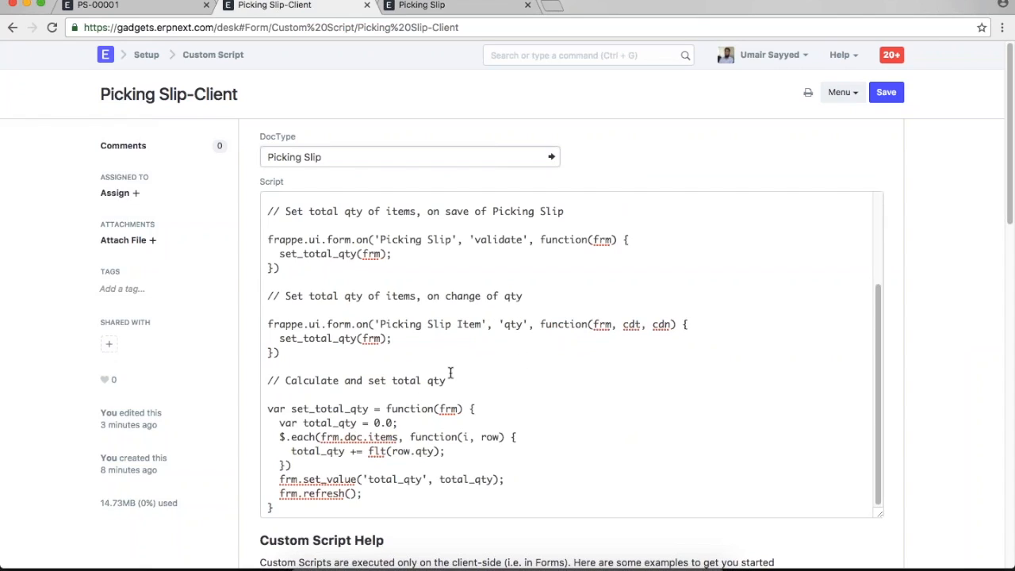
# - Load the Picking Slip Item DocType by appending 'Item' to the Picking Slip DocType URL
pyautogui.scroll(-3, 450, 373)
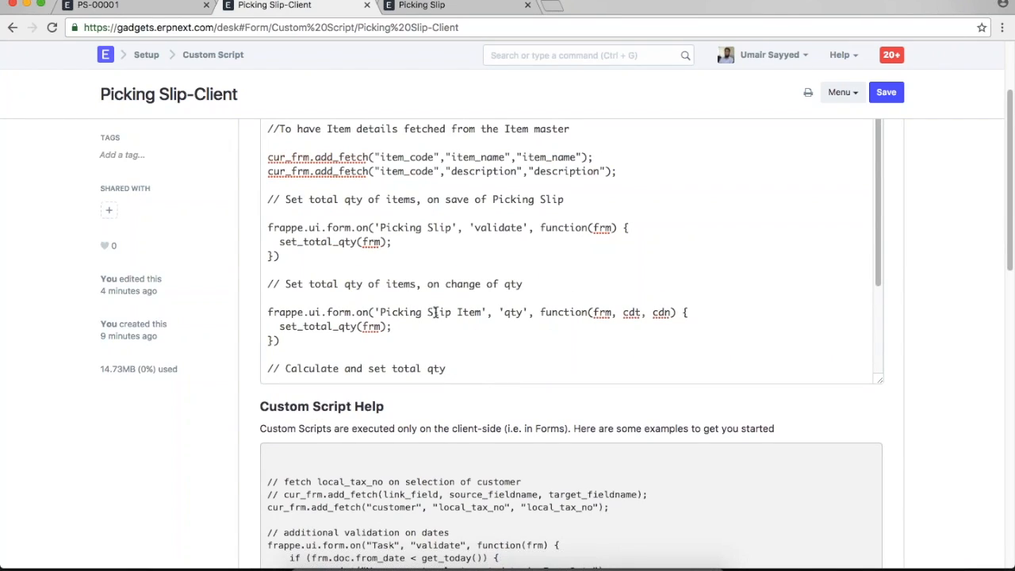
pyautogui.scroll(1, 435, 313)
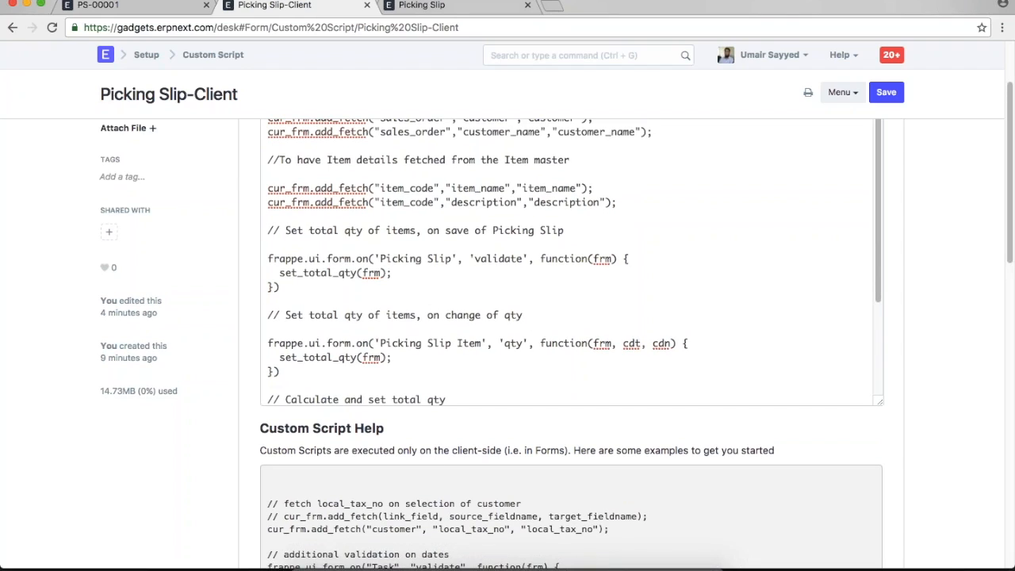
pyautogui.click(444, 7)
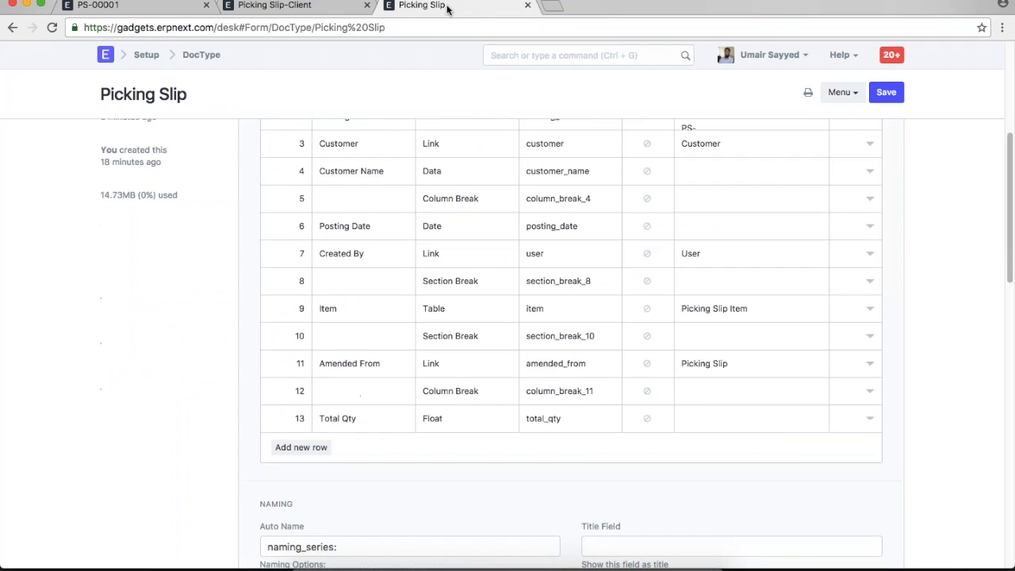
pyautogui.click(402, 26)
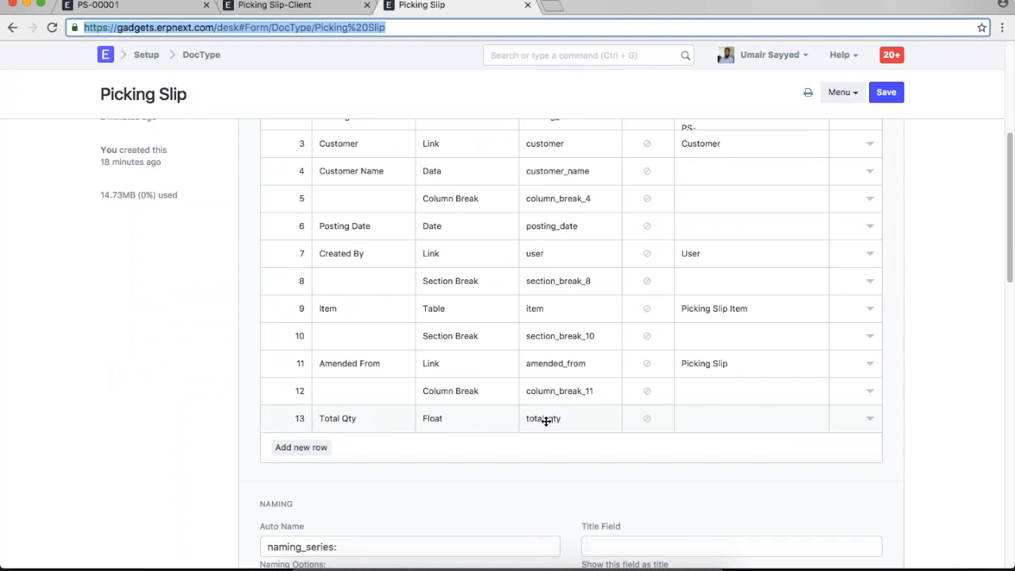
pyautogui.click(410, 34)
pyautogui.write('It')
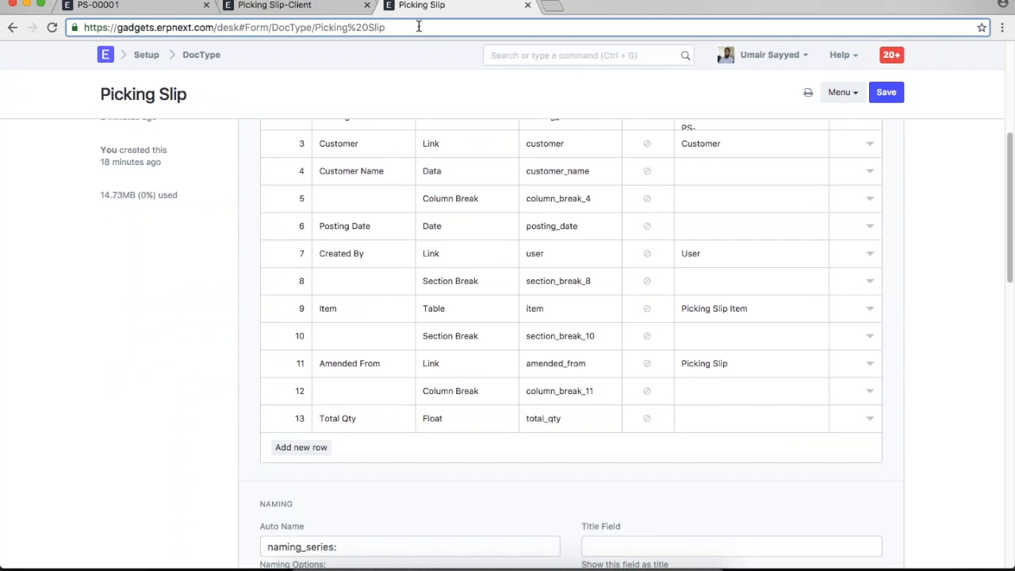
pyautogui.write('em')
pyautogui.press('Return')
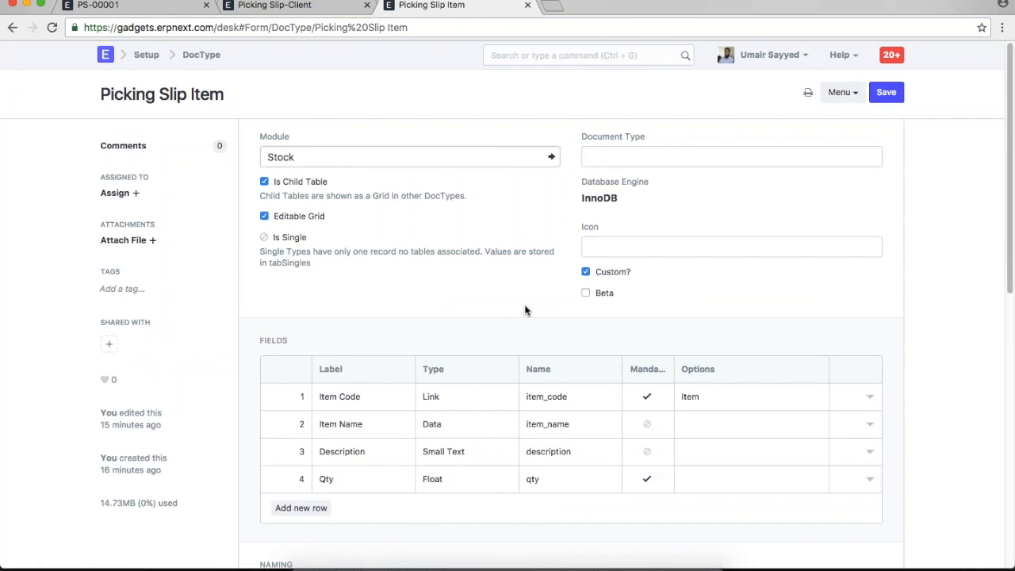
pyautogui.click(307, 11)
pyautogui.click(101, 6)
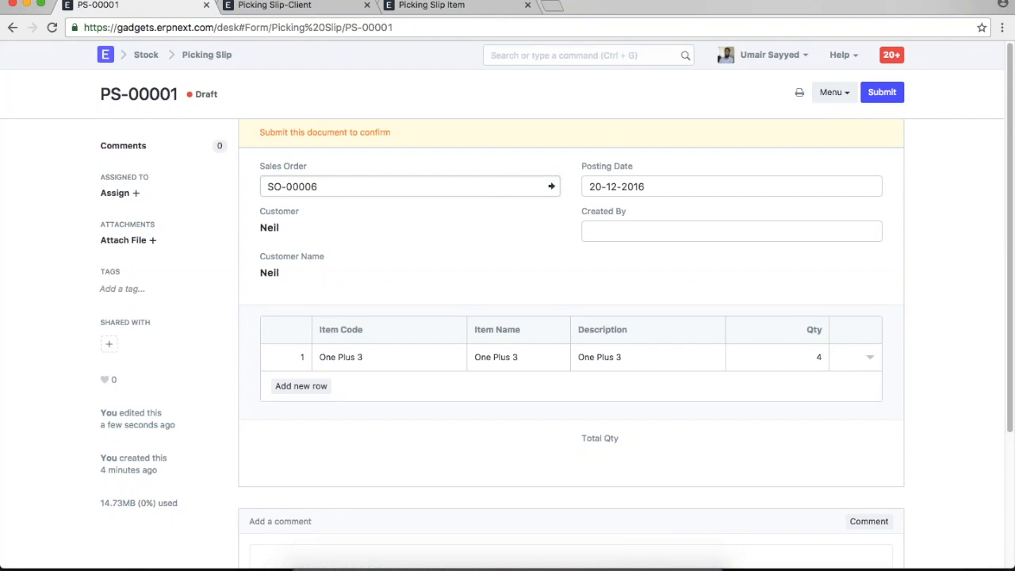
# - Decline submitting PS-00001, set Posting Date to 21-12-2016, and save as draft
pyautogui.click(395, 242)
pyautogui.hotkey('ctrl', 's')
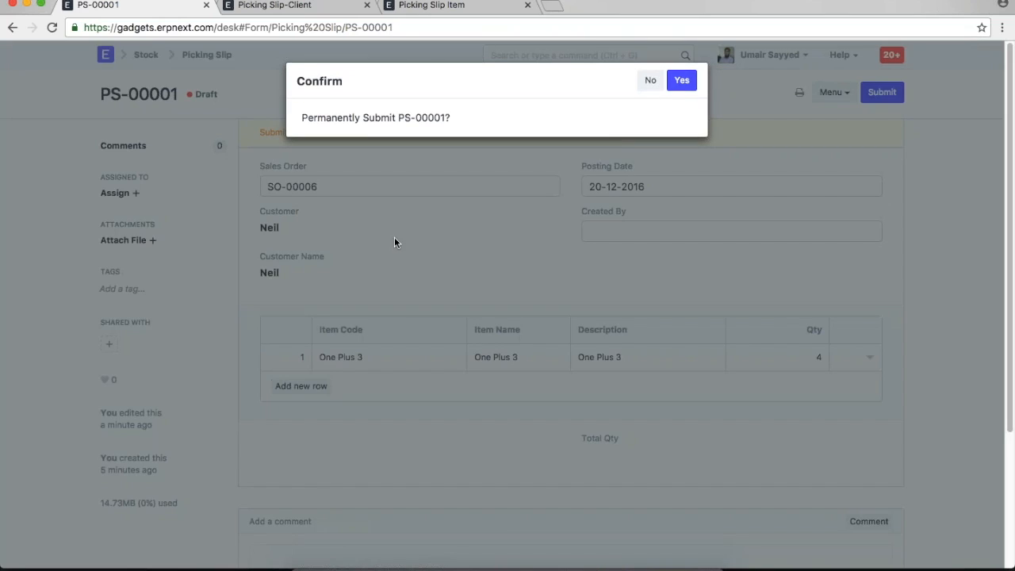
pyautogui.click(442, 269)
pyautogui.click(674, 186)
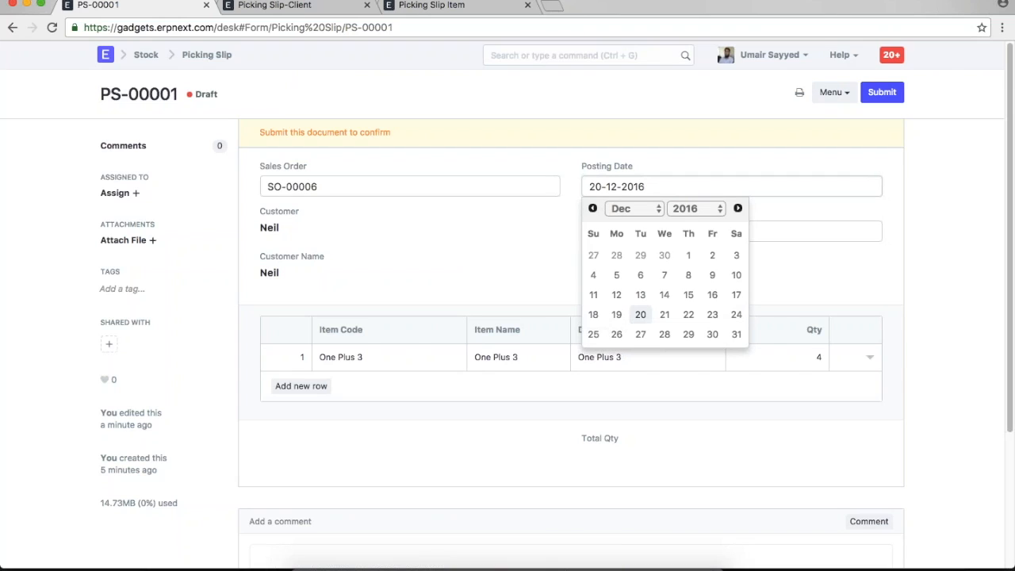
pyautogui.click(661, 314)
pyautogui.hotkey('ctrl', 's')
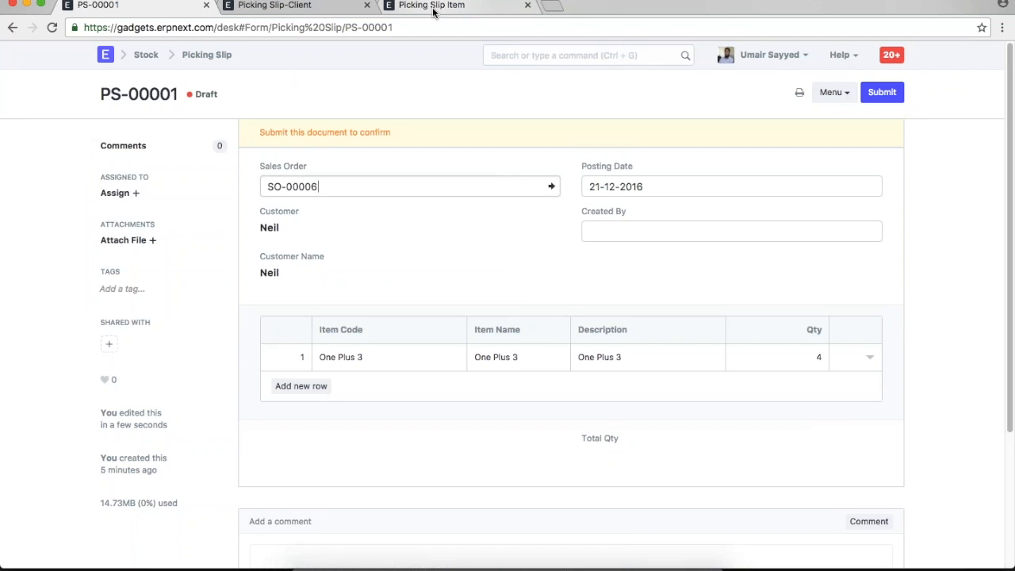
# - Look over the Picking Slip-Client script, then move to the Picking Slip Item DocType
pyautogui.click(310, 8)
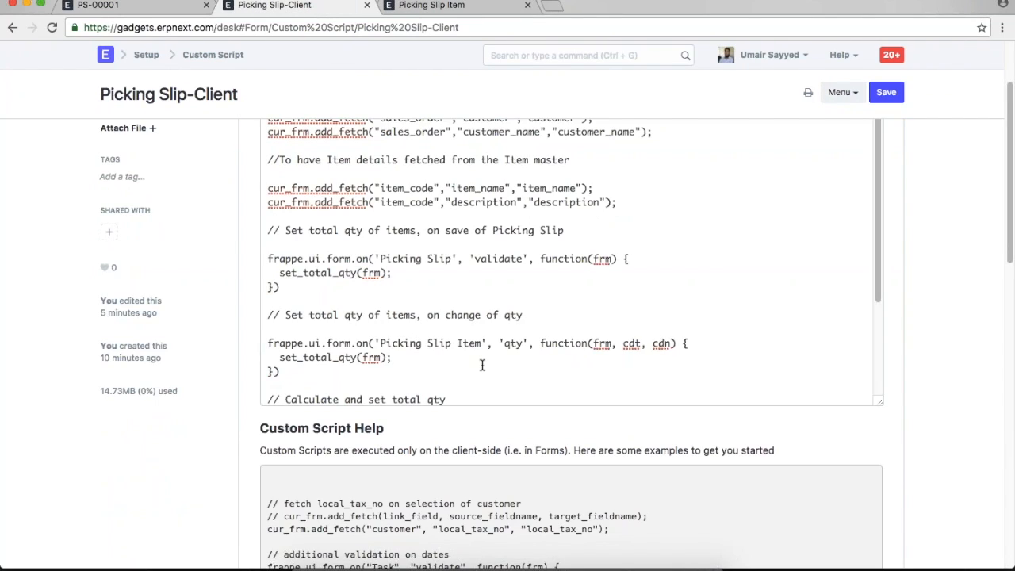
pyautogui.scroll(-5, 481, 365)
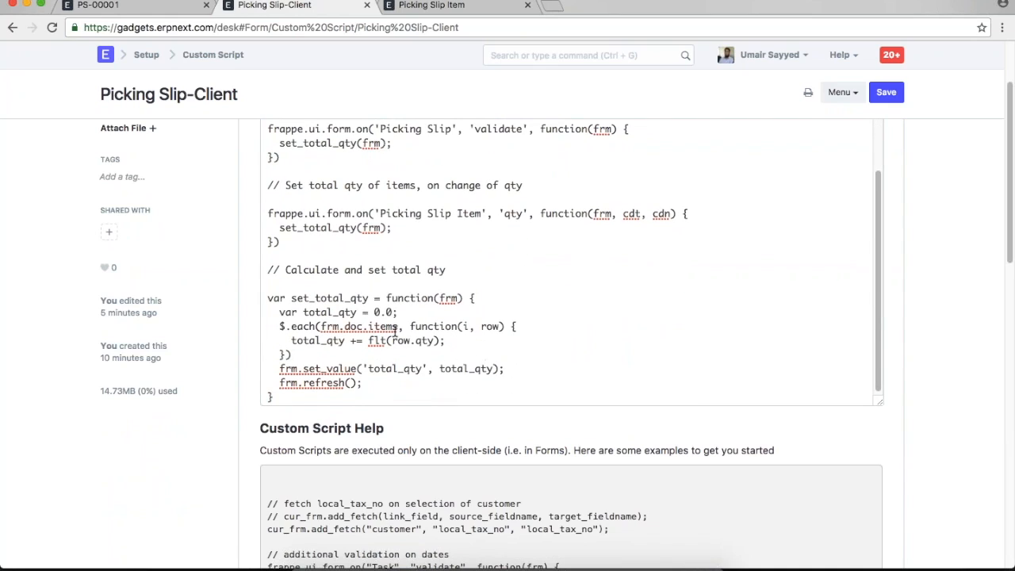
pyautogui.click(432, 4)
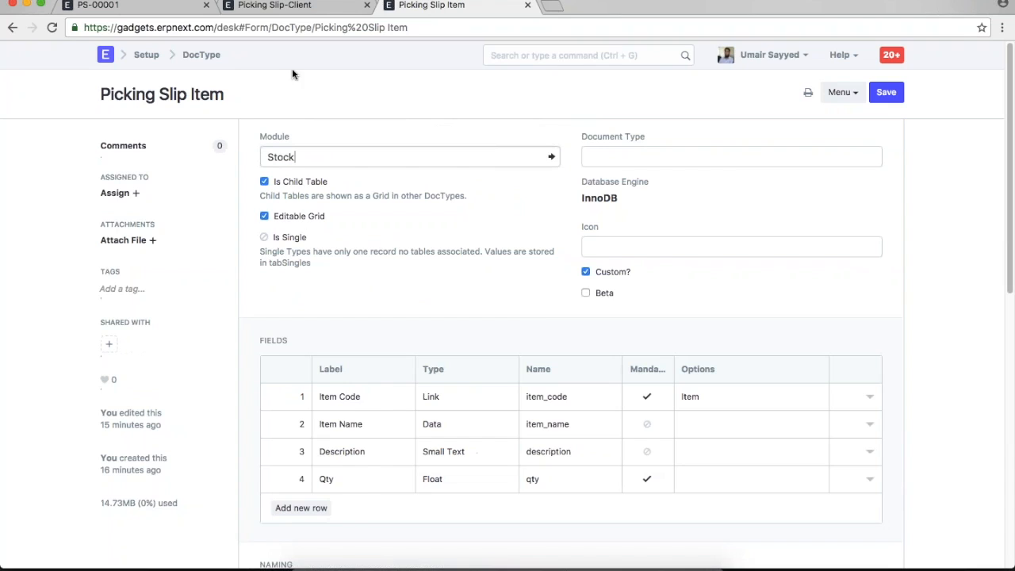
# - Rename row 9's table field in Picking Slip to label 'Items', fieldname 'items', and save
pyautogui.click(12, 27)
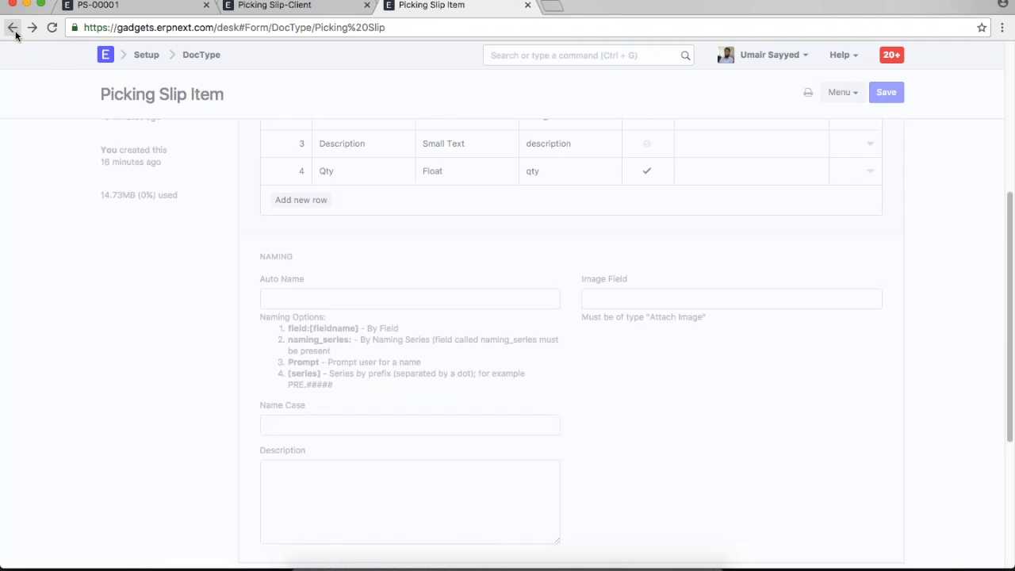
pyautogui.scroll(-5, 639, 387)
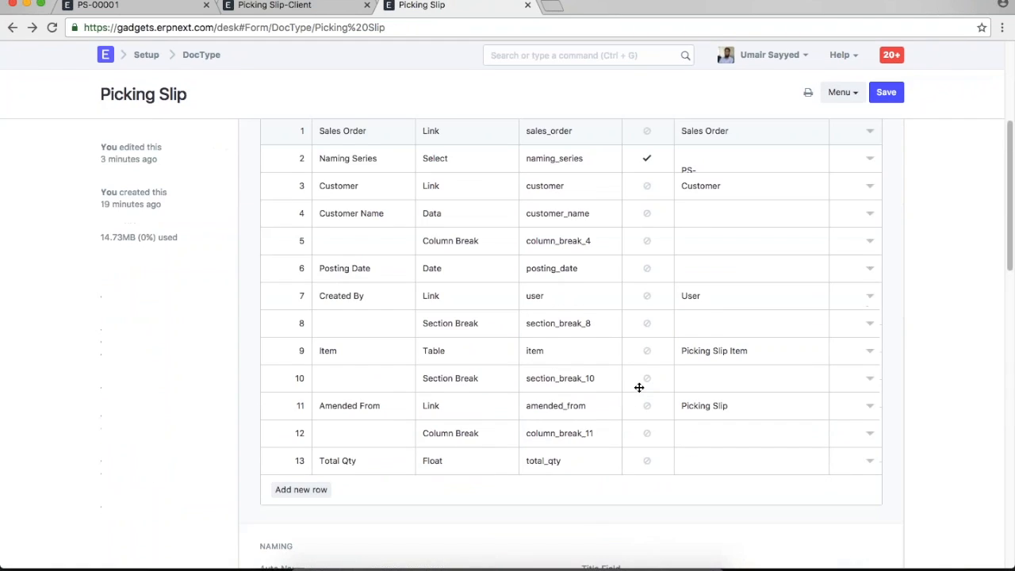
pyautogui.click(555, 258)
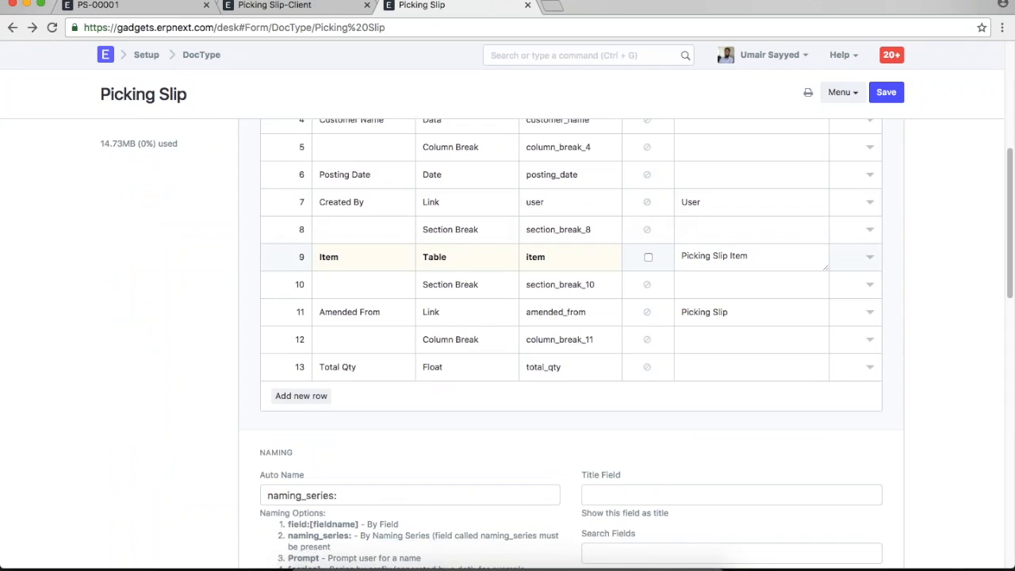
pyautogui.write('s')
pyautogui.click(341, 257)
pyautogui.write('s')
pyautogui.click(886, 92)
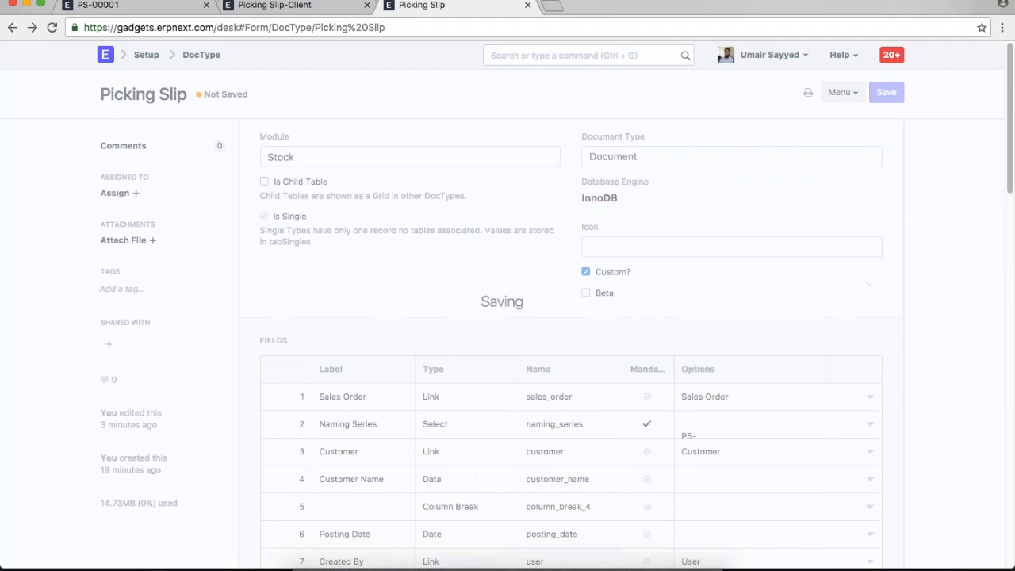
pyautogui.click(317, 6)
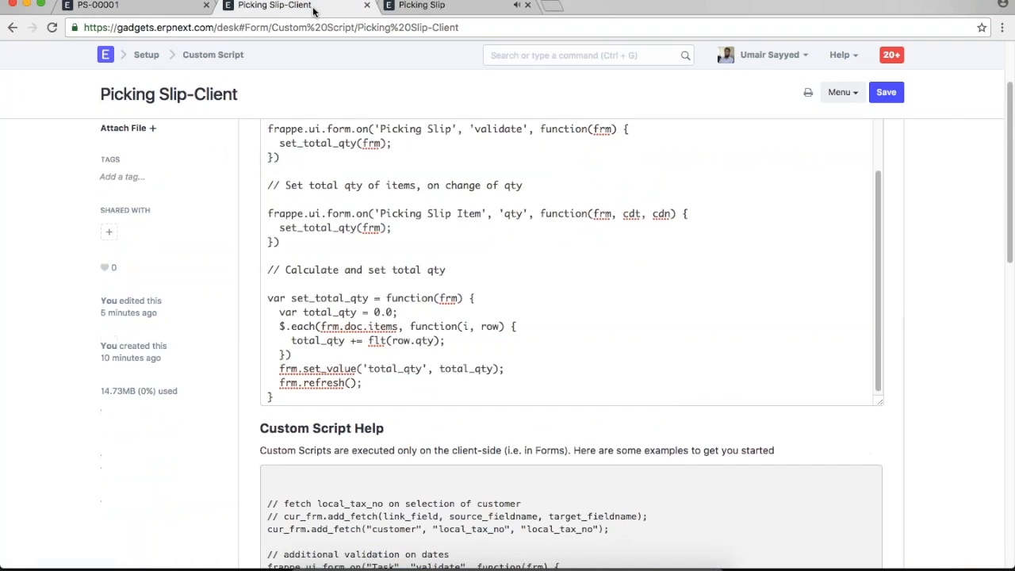
# - Reload PS-00001, add a One Plus 3 row with Qty 3, and save it
pyautogui.click(117, 7)
pyautogui.press('super+r')
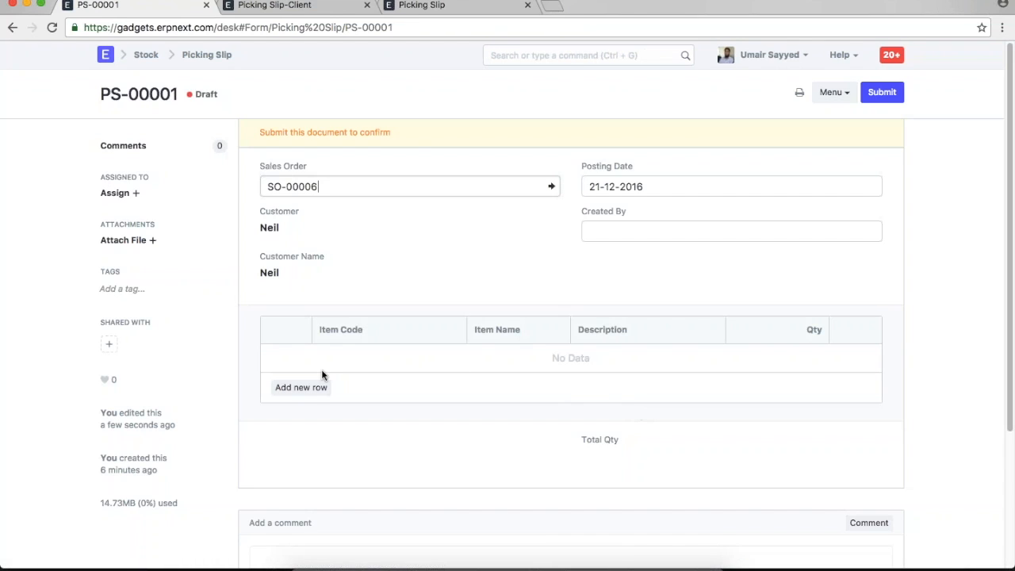
pyautogui.click(301, 386)
pyautogui.click(387, 360)
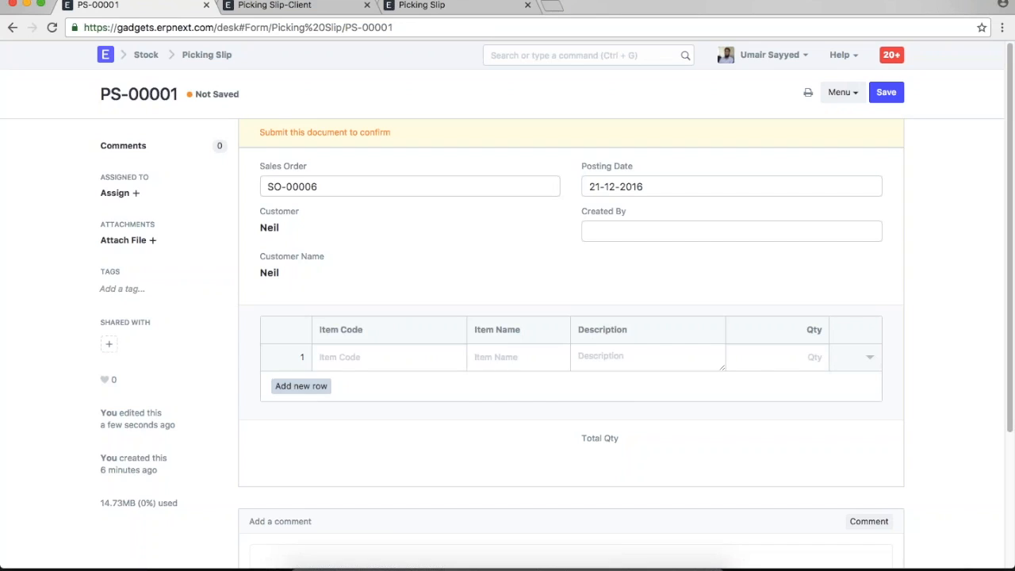
pyautogui.click(365, 384)
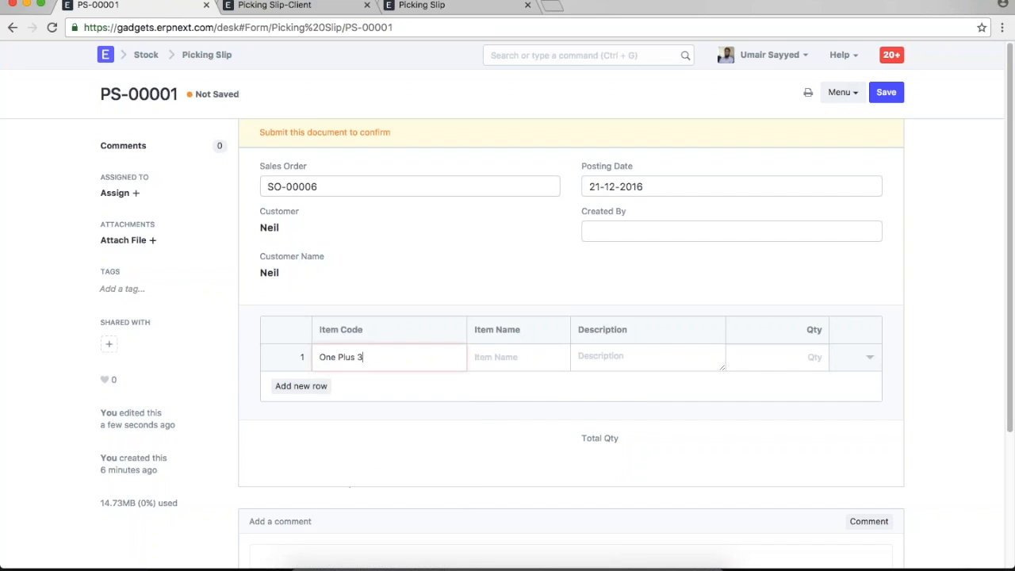
pyautogui.click(773, 363)
pyautogui.write('3')
pyautogui.press('Tab')
pyautogui.click(501, 459)
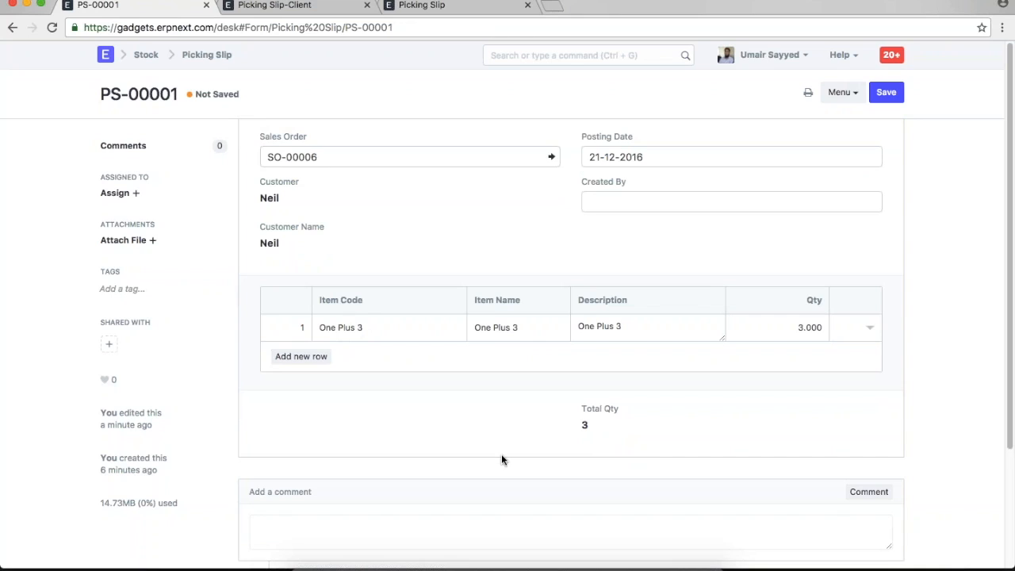
pyautogui.hotkey('ctrl', 's')
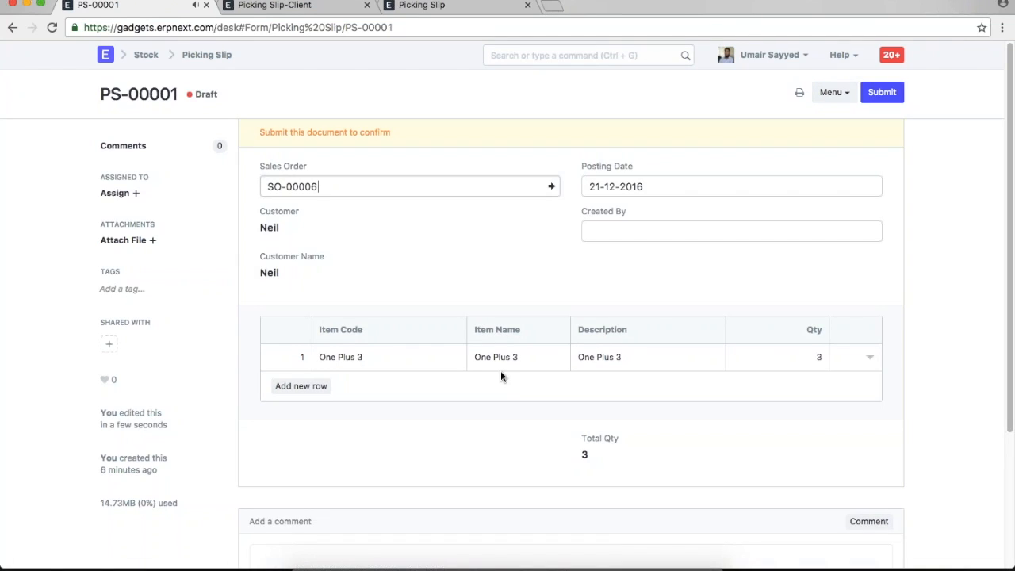
# - Review the client script's validate handler and its set_total_qty(frm) call
pyautogui.click(331, 11)
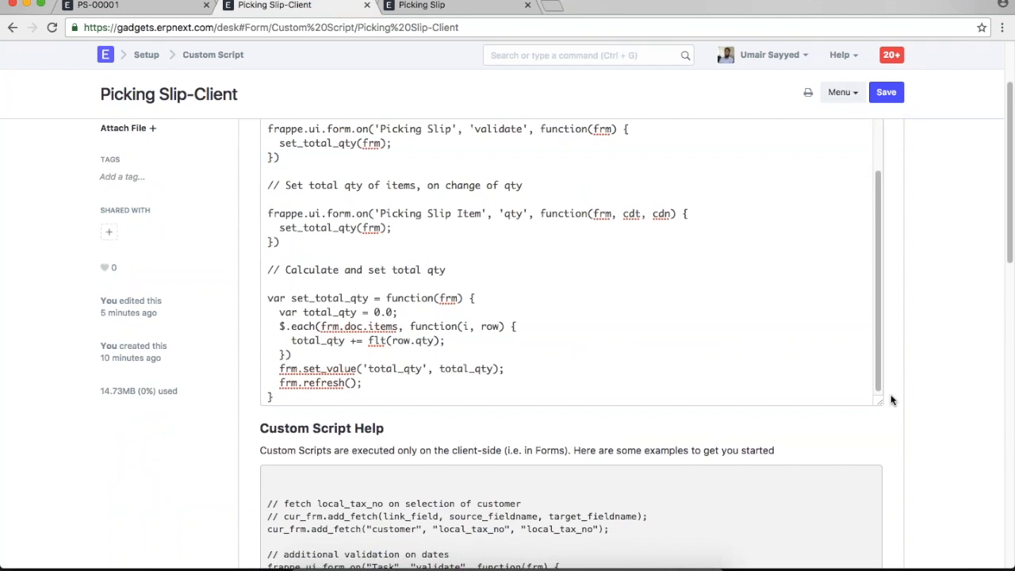
pyautogui.scroll(1, 890, 400)
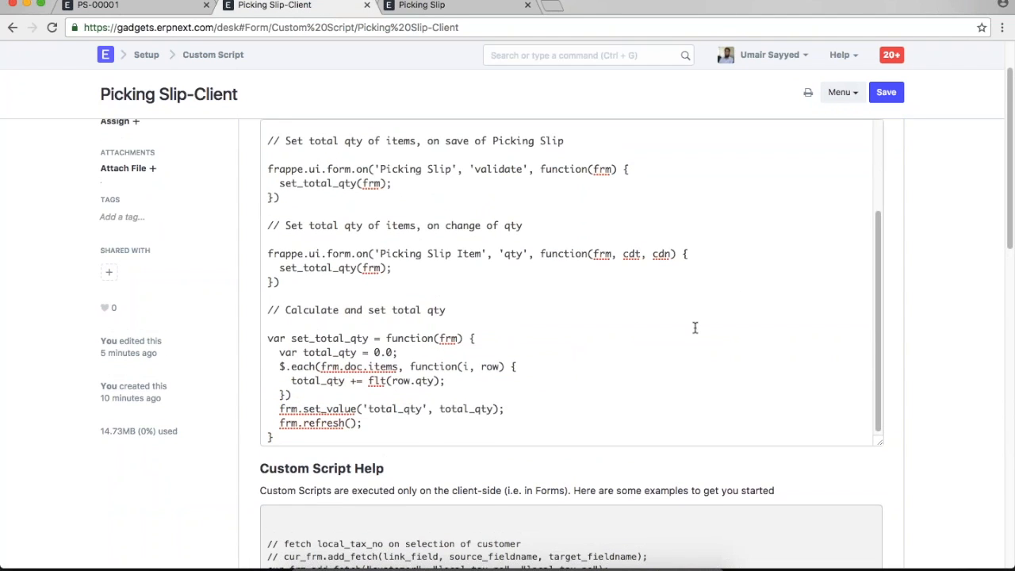
pyautogui.scroll(1, 639, 314)
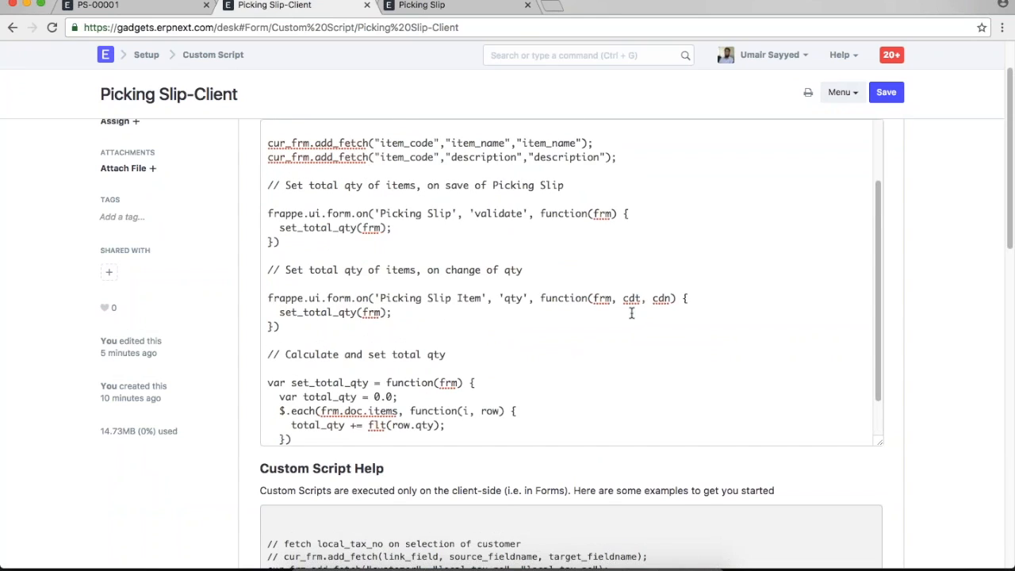
pyautogui.moveTo(412, 238); pyautogui.dragTo(264, 210)
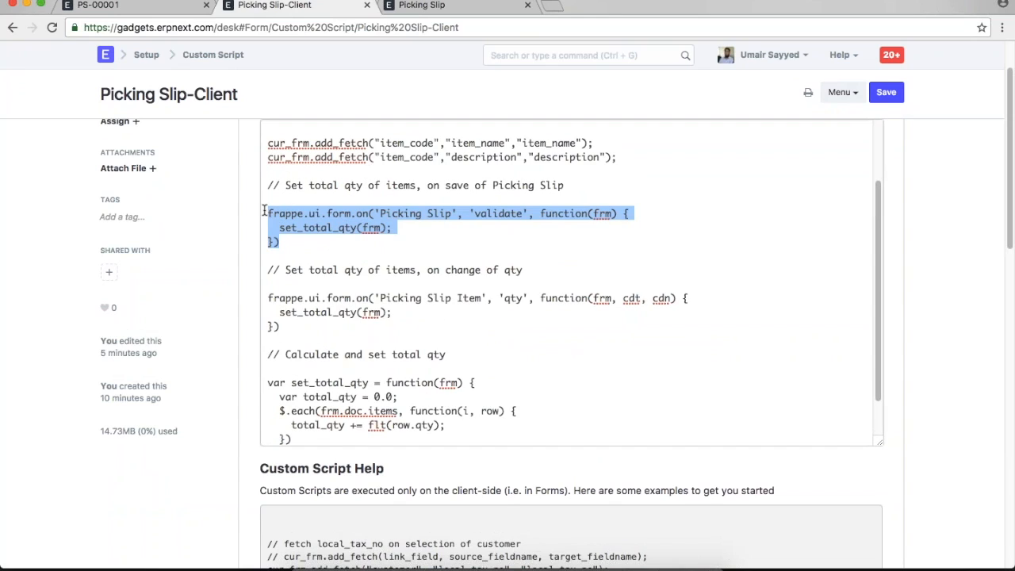
pyautogui.click(492, 219)
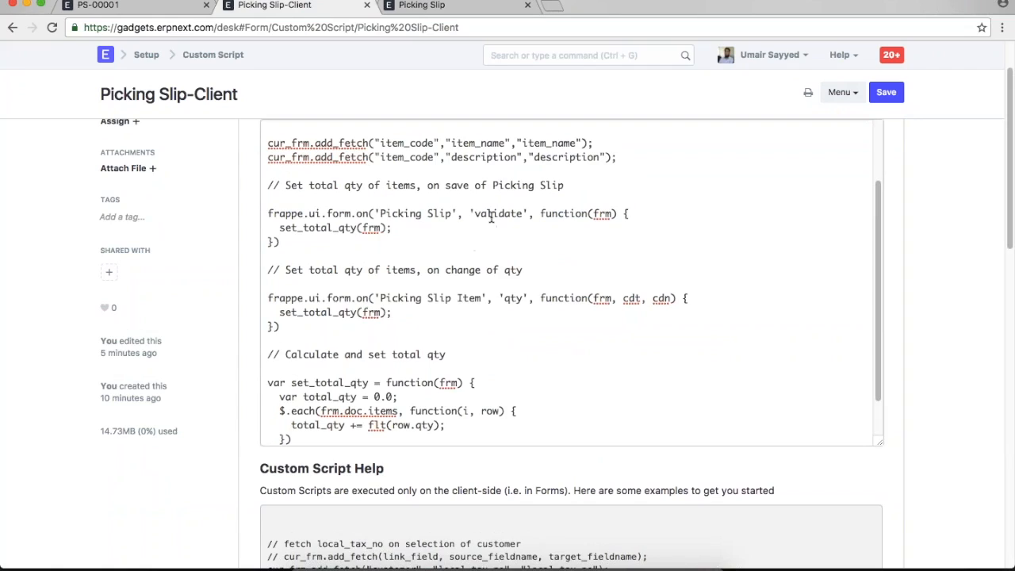
pyautogui.doubleClick(492, 216)
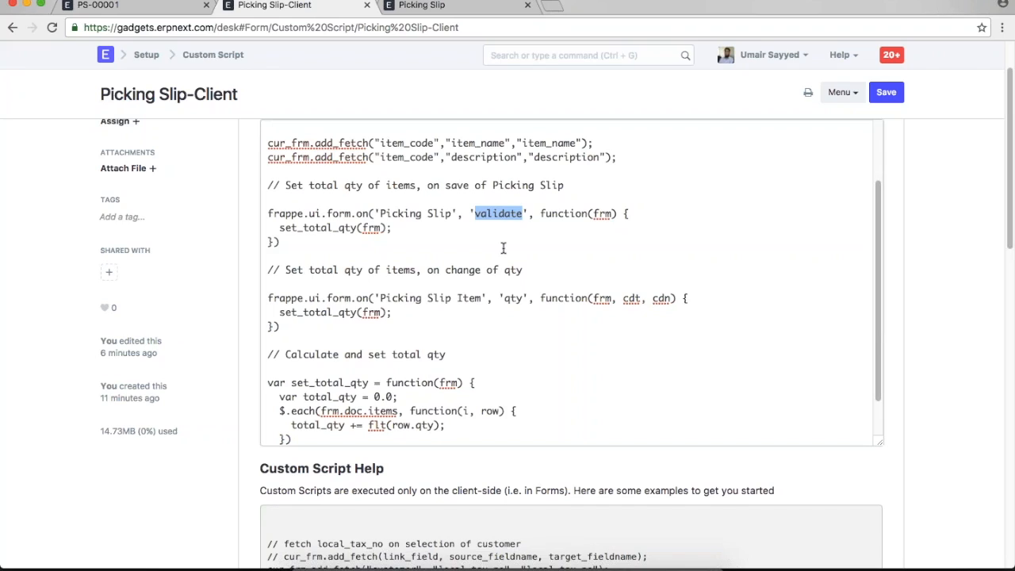
pyautogui.click(345, 245)
pyautogui.click(412, 228)
pyautogui.doubleClick(480, 214)
pyautogui.click(418, 228)
pyautogui.moveTo(418, 227); pyautogui.dragTo(267, 228)
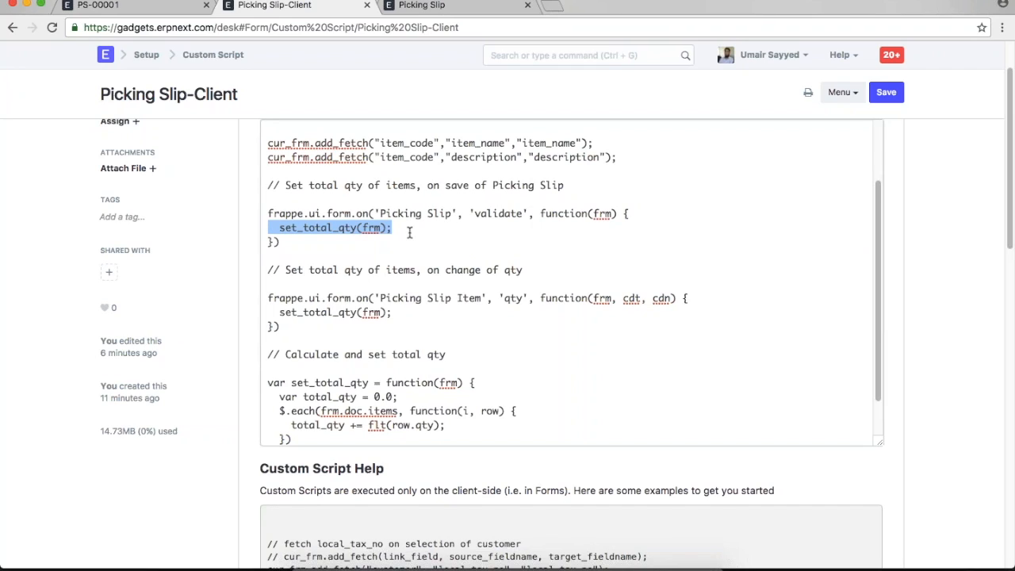
pyautogui.click(409, 231)
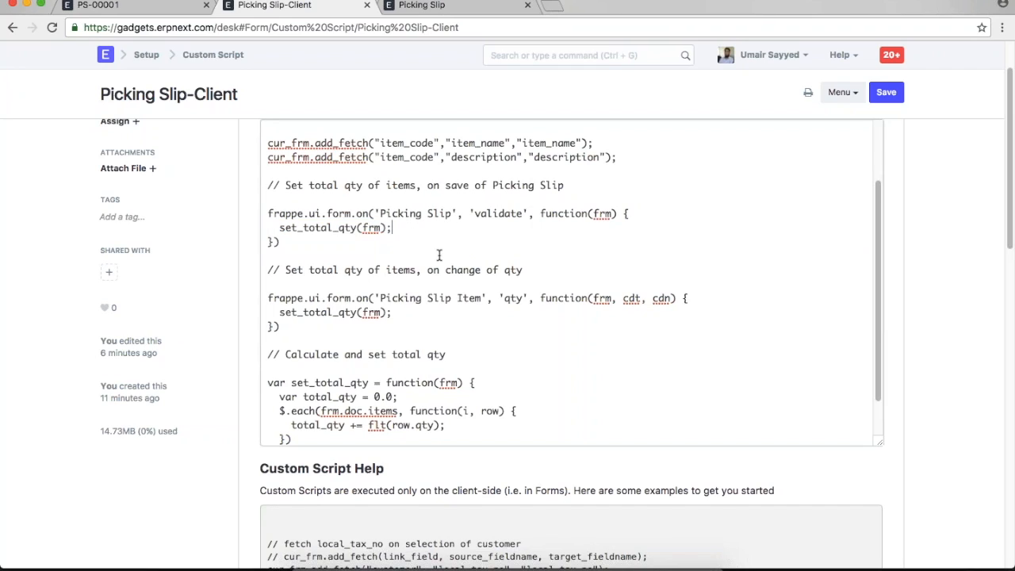
# - Read through the full set_total_qty function body in the Picking Slip-Client script
pyautogui.scroll(-3, 437, 247)
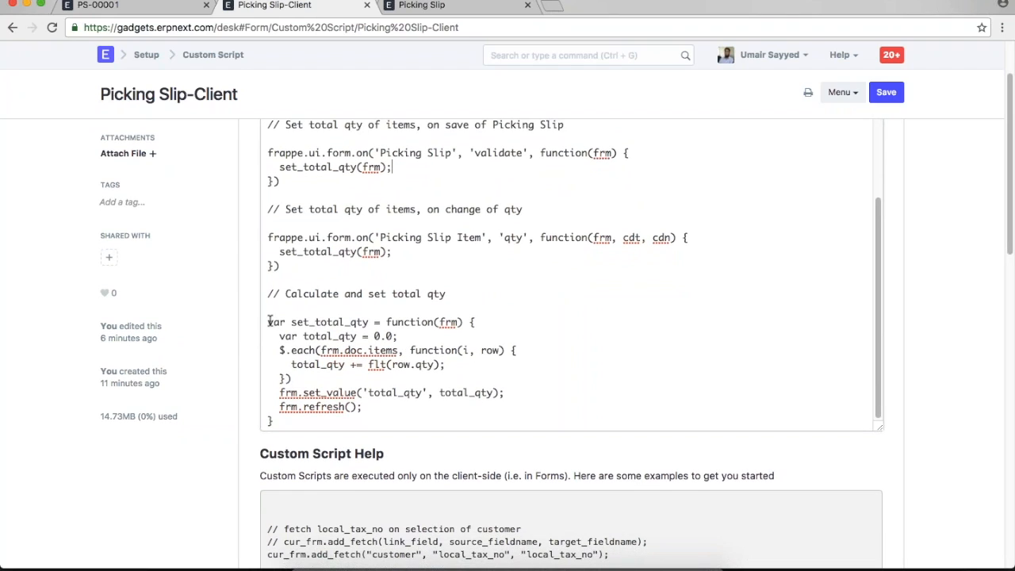
pyautogui.moveTo(268, 322); pyautogui.dragTo(378, 414)
pyautogui.click(383, 416)
pyautogui.scroll(1, 538, 368)
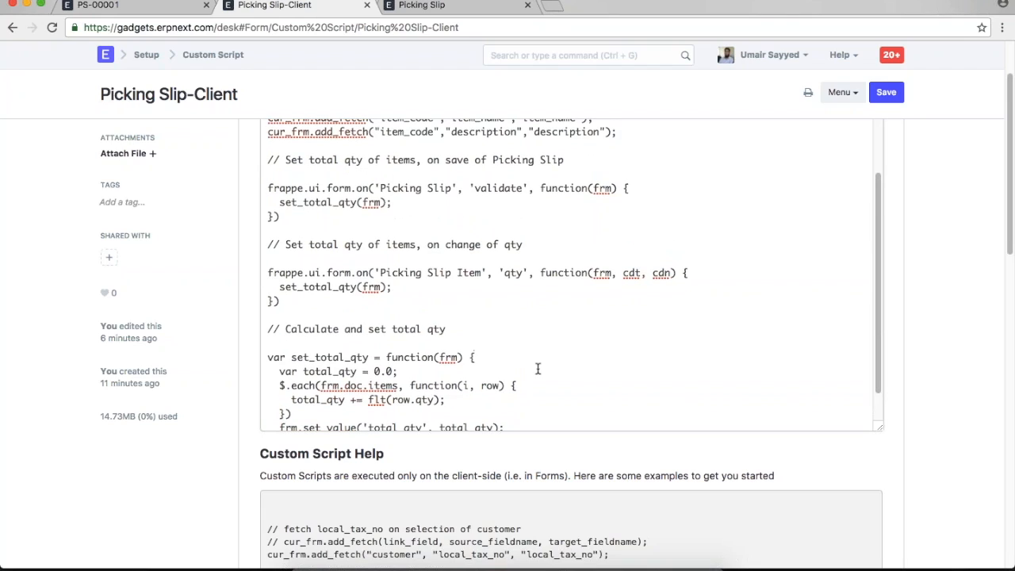
pyautogui.click(98, 4)
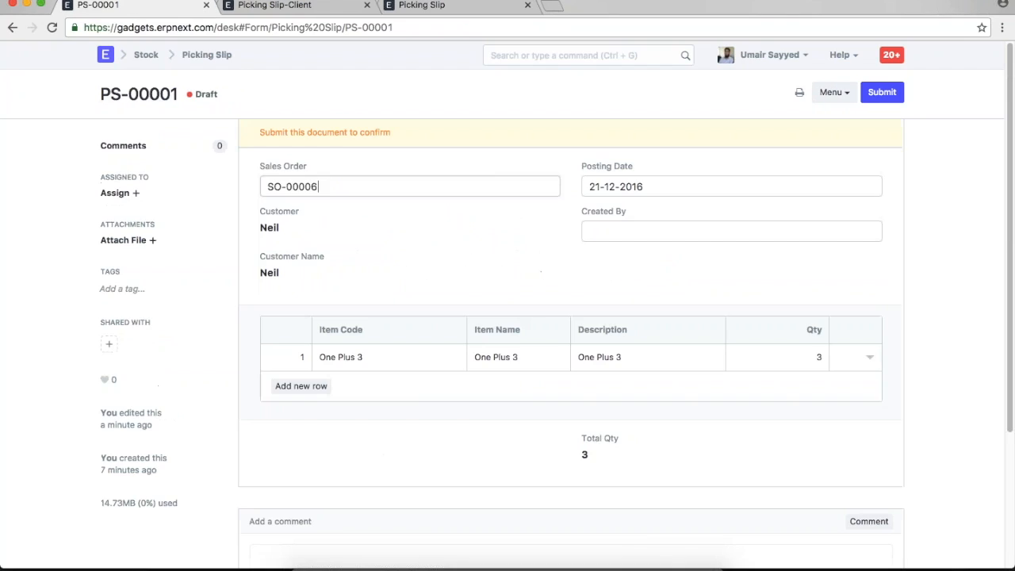
# - Add a second row for iPhone 6 at Qty 4, bringing Total Qty to 7
pyautogui.click(301, 385)
pyautogui.click(362, 385)
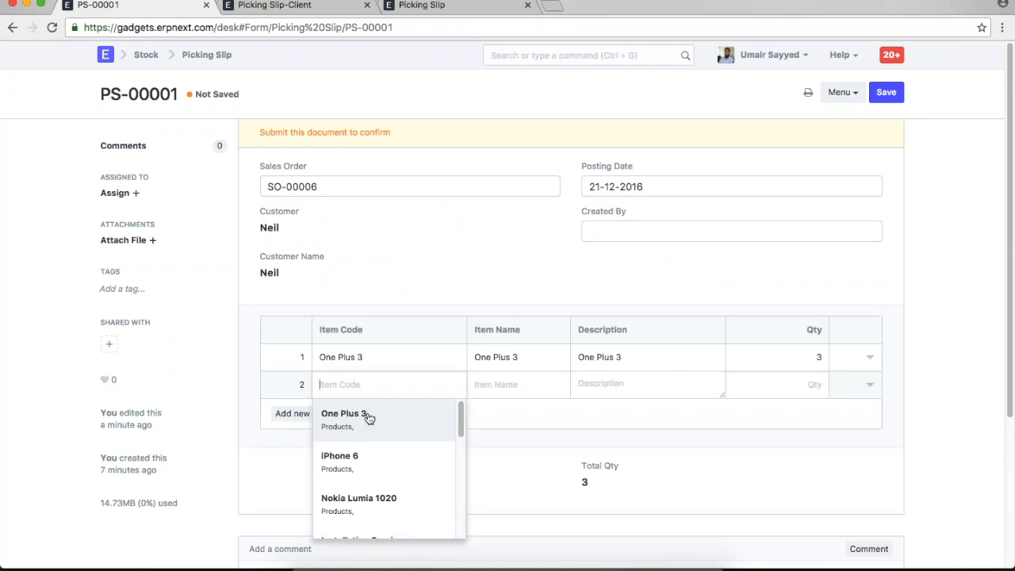
pyautogui.click(357, 474)
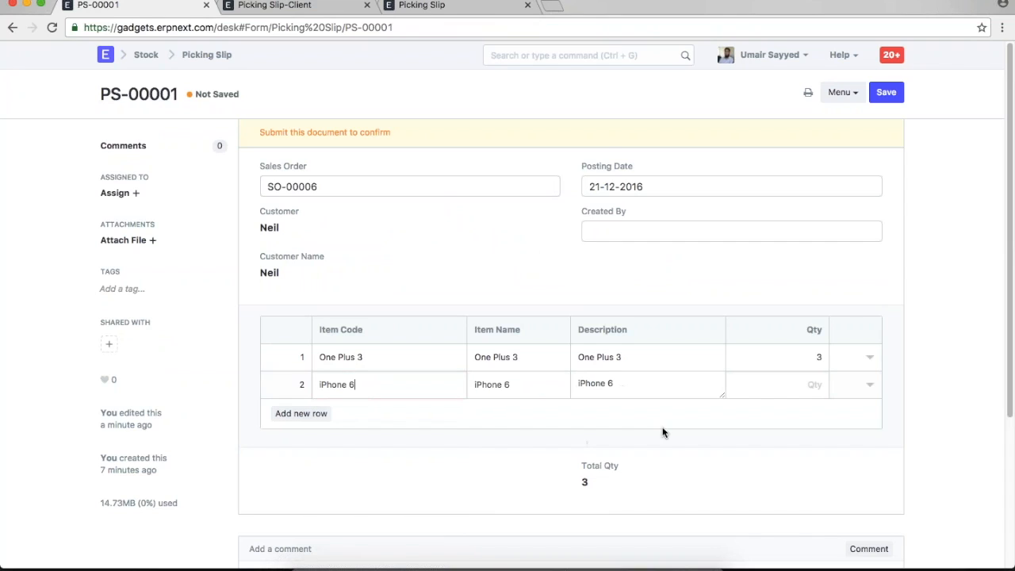
pyautogui.click(769, 387)
pyautogui.write('4')
pyautogui.click(792, 479)
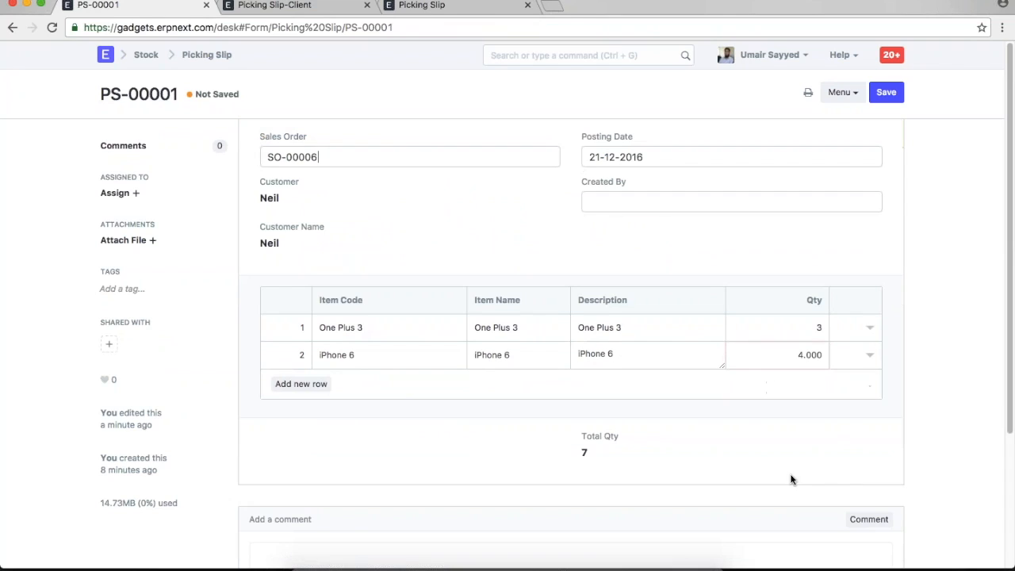
pyautogui.moveTo(606, 461); pyautogui.dragTo(572, 437)
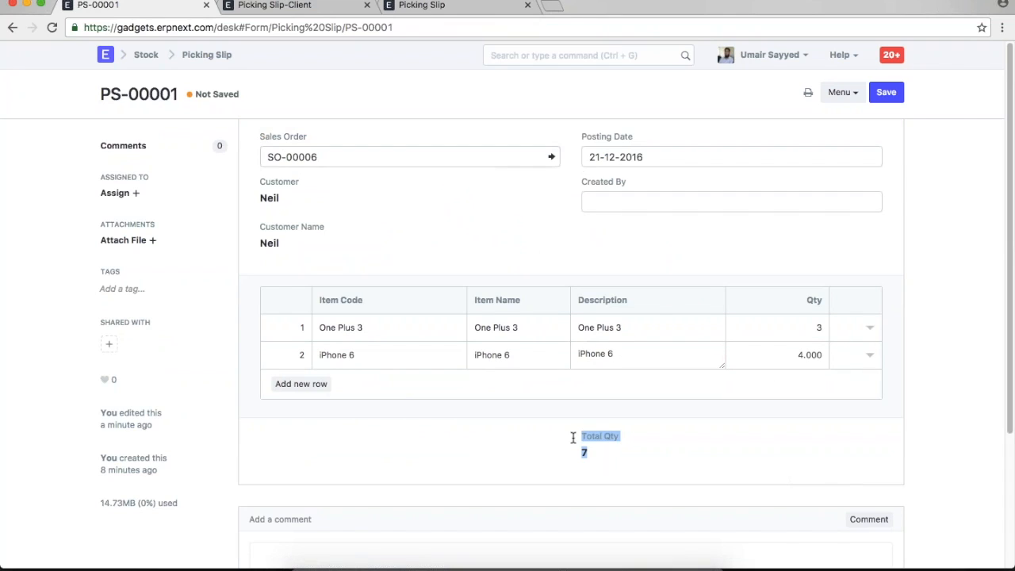
pyautogui.click(622, 460)
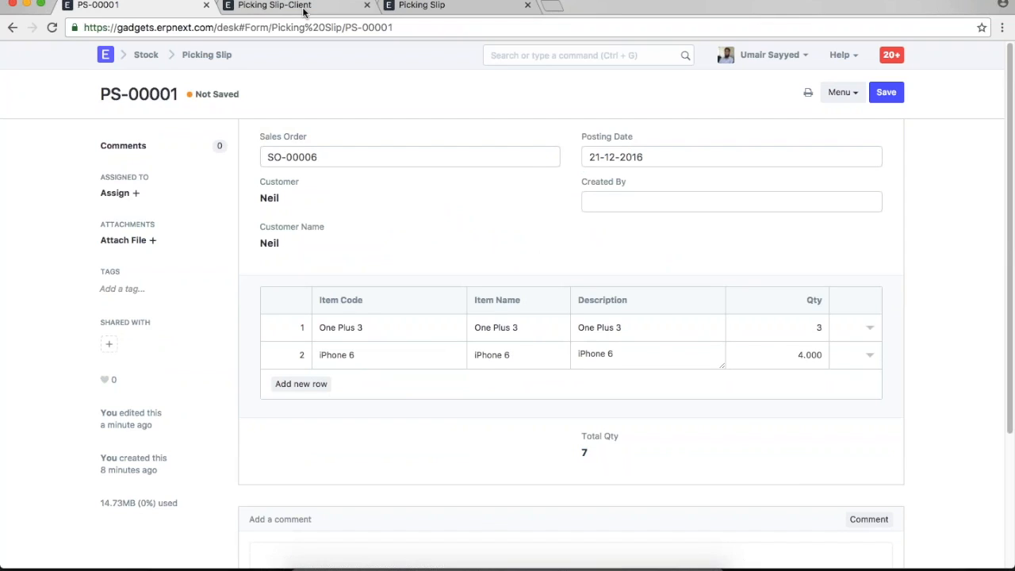
pyautogui.click(277, 6)
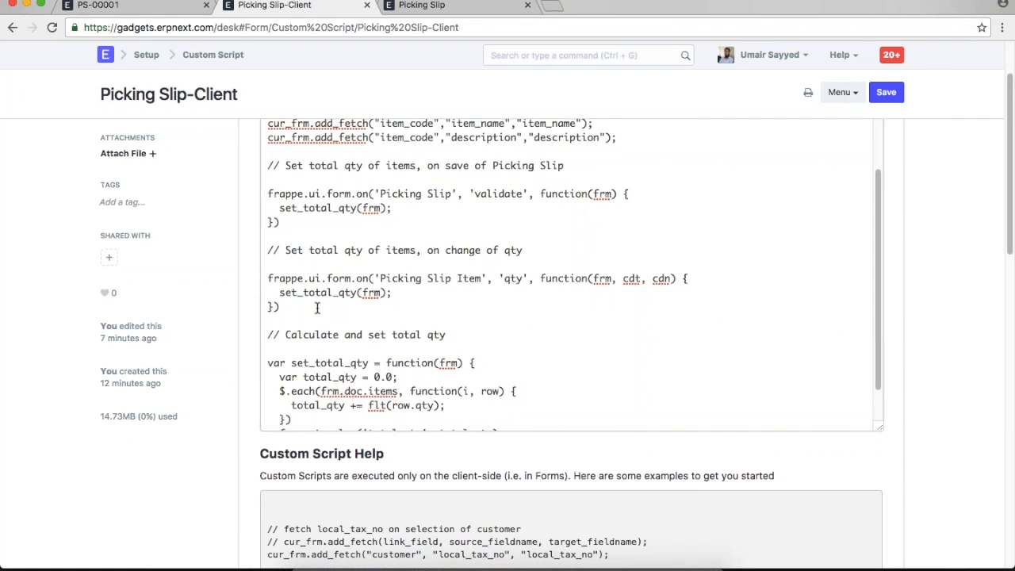
pyautogui.moveTo(279, 307); pyautogui.dragTo(256, 274)
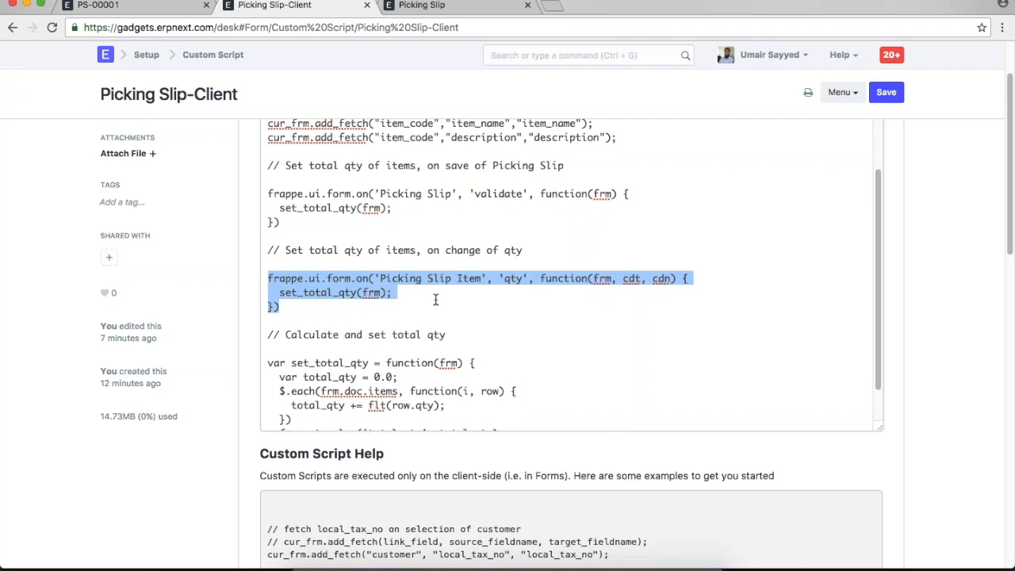
pyautogui.click(509, 291)
pyautogui.doubleClick(513, 278)
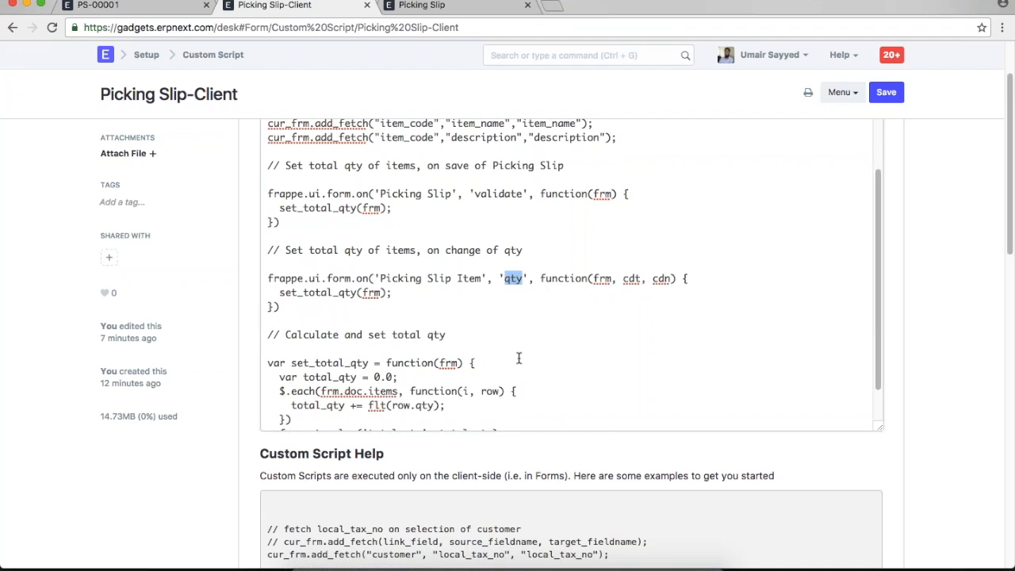
pyautogui.click(159, 9)
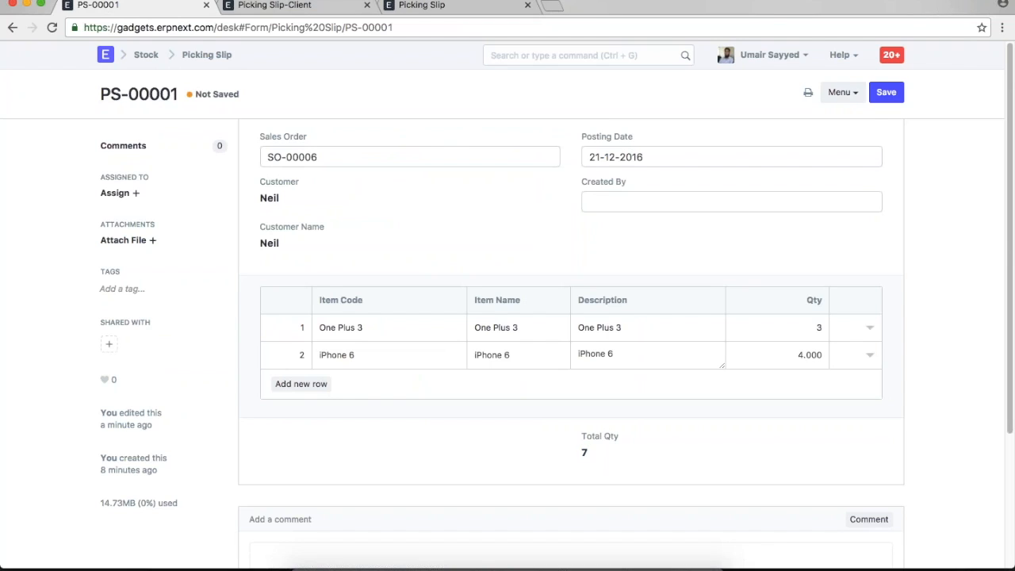
pyautogui.click(277, 6)
pyautogui.click(309, 310)
pyautogui.hotkey('shift', 'Up')
pyautogui.hotkey('shift', 'Home')
pyautogui.hotkey('shift', 'Up')
pyautogui.click(313, 311)
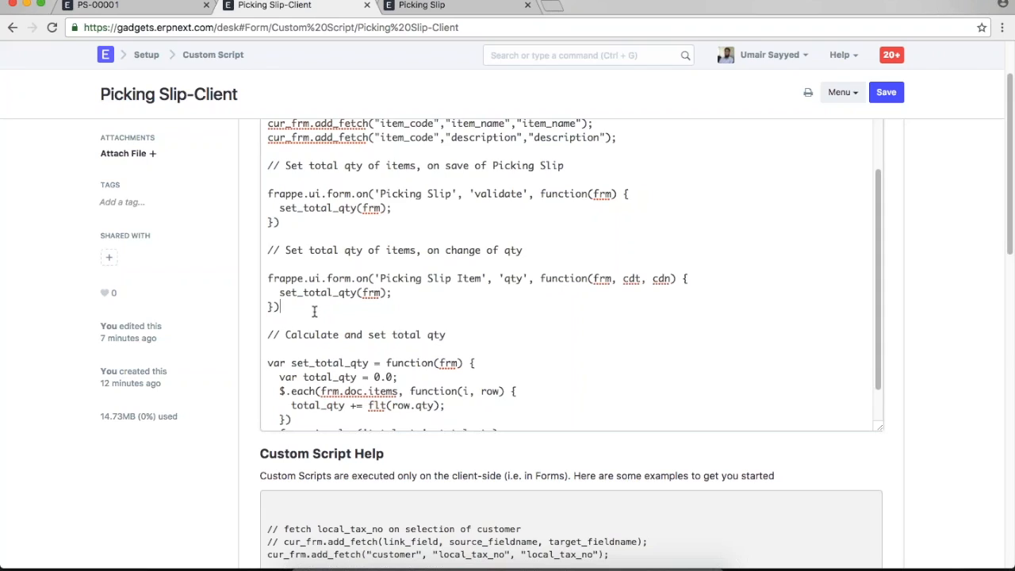
pyautogui.moveTo(281, 221); pyautogui.dragTo(261, 194)
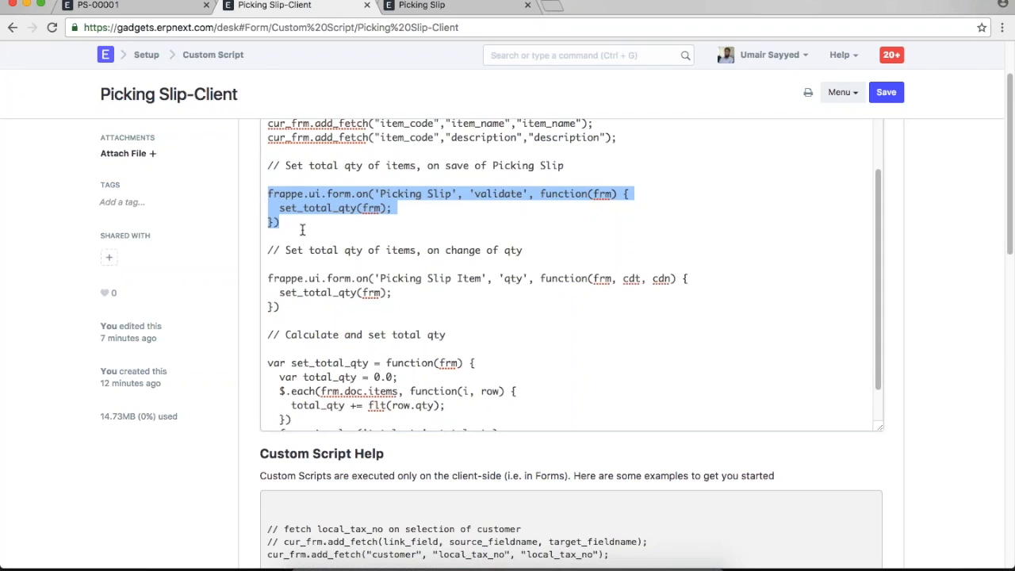
pyautogui.scroll(-1, 358, 329)
pyautogui.moveTo(291, 420); pyautogui.dragTo(249, 321)
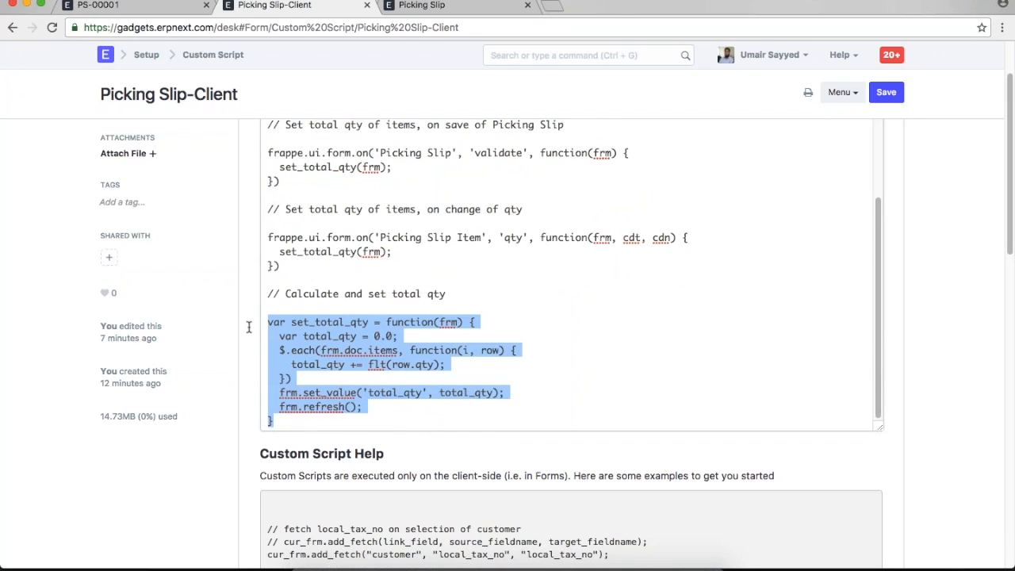
pyautogui.click(536, 380)
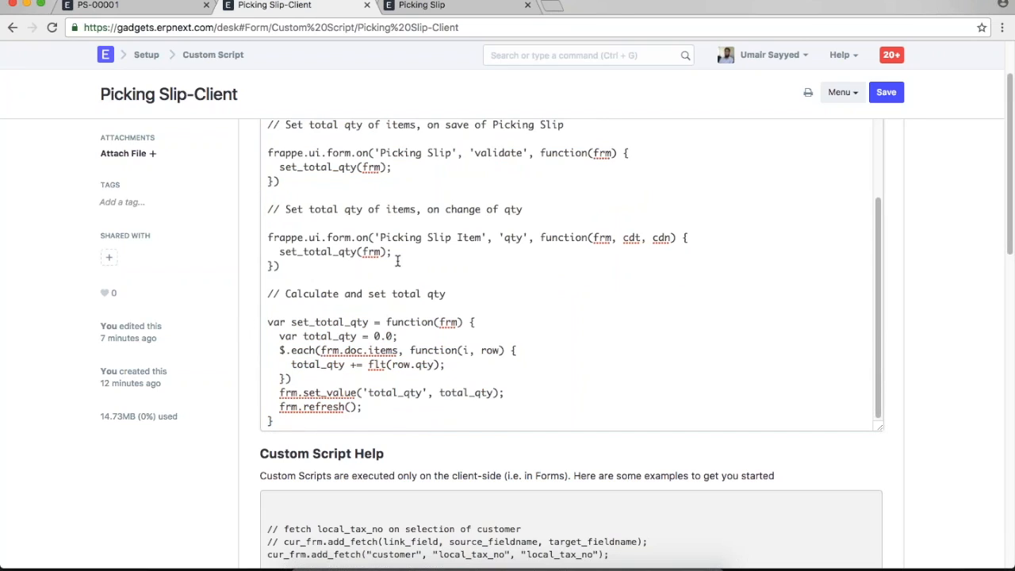
pyautogui.moveTo(301, 262); pyautogui.dragTo(267, 238)
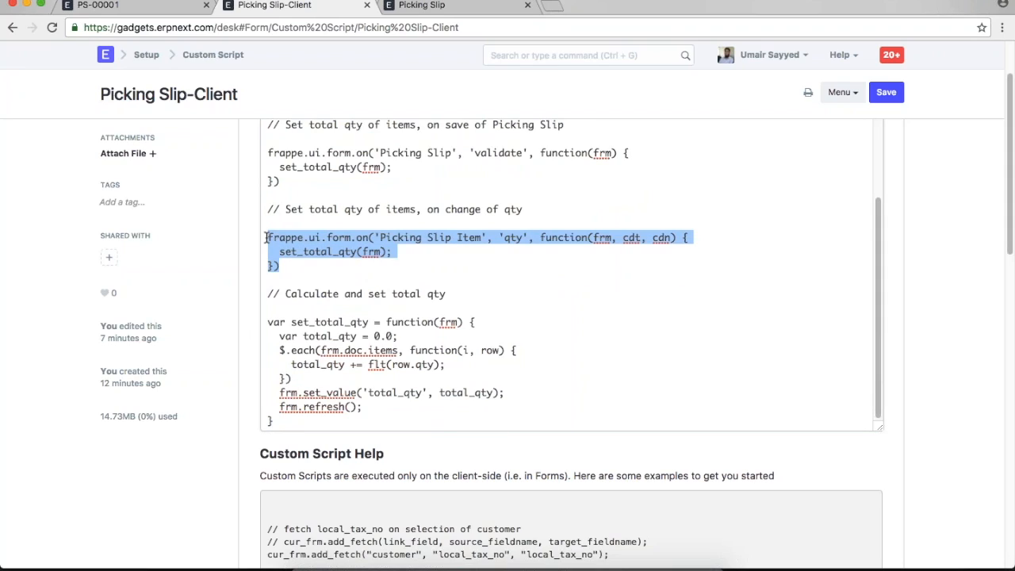
pyautogui.click(300, 269)
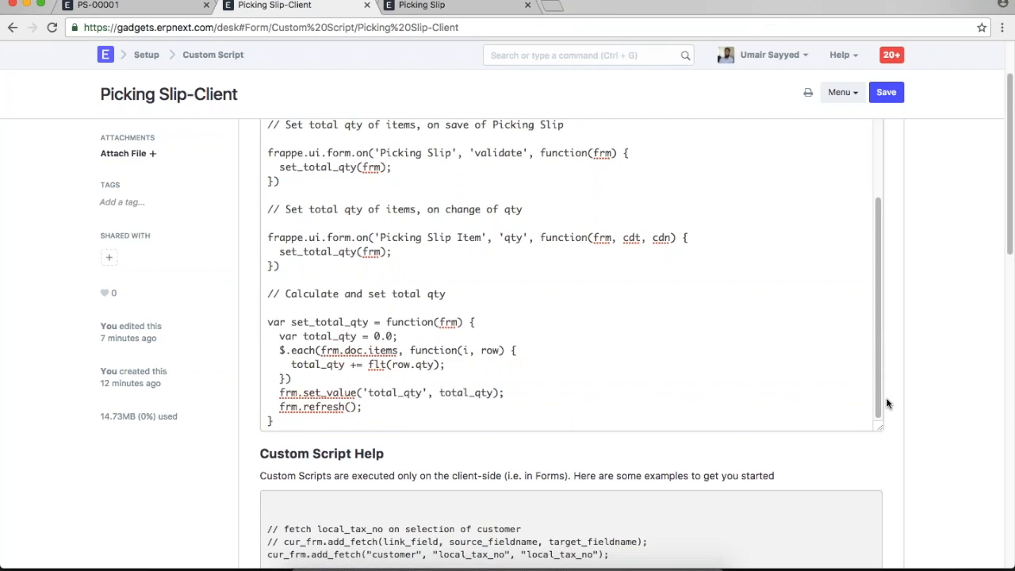
pyautogui.scroll(3, 808, 379)
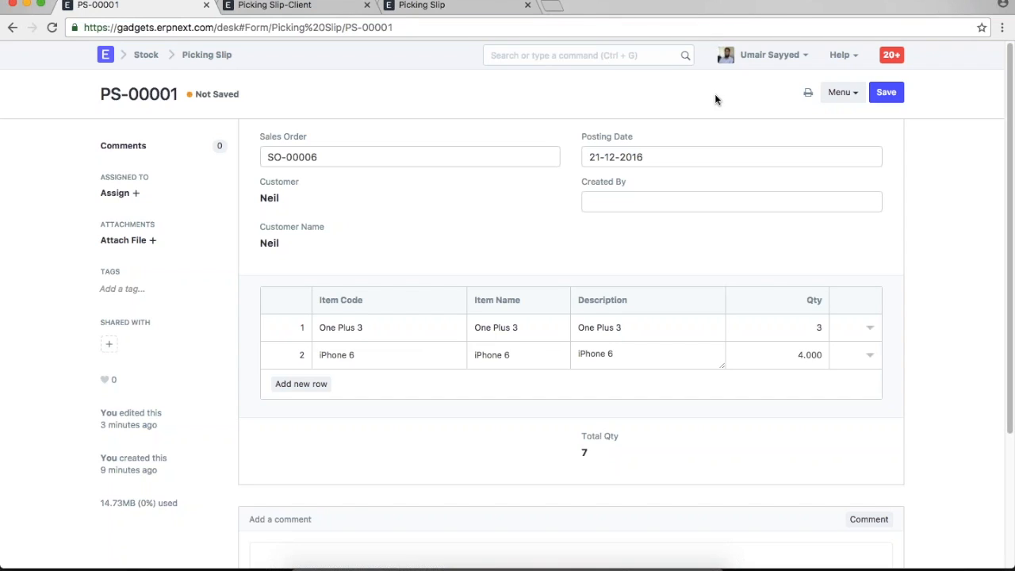
# - Load the Frappe Guides page at frappe.github.io/frappe/user/en/guides/ in a new tab
pyautogui.click(555, 8)
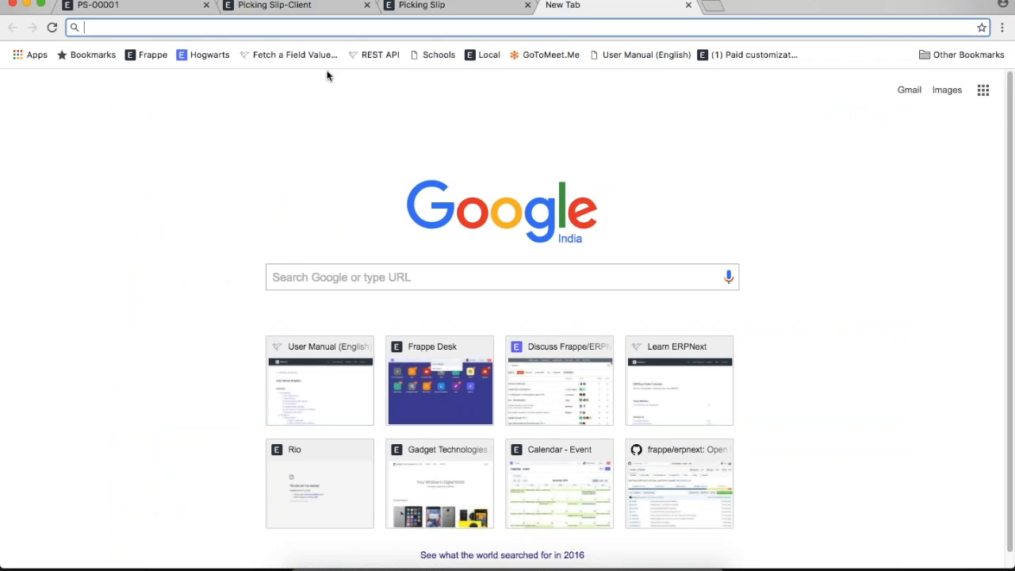
pyautogui.write('git')
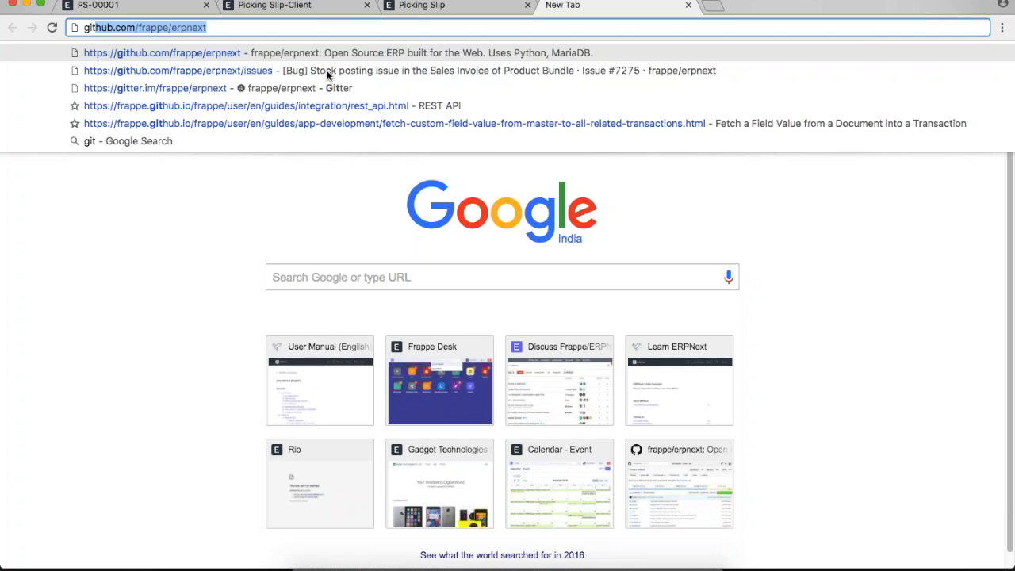
pyautogui.press('BackSpace')
pyautogui.press('BackSpace')
pyautogui.press('BackSpace')
pyautogui.press('BackSpace')
pyautogui.write('frappe.')
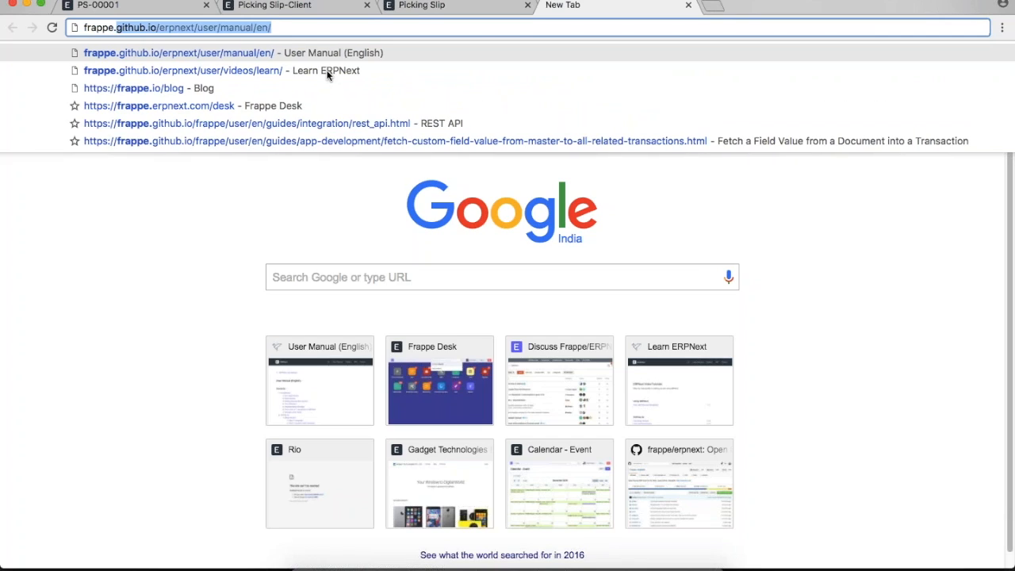
pyautogui.write('github.io/erpn')
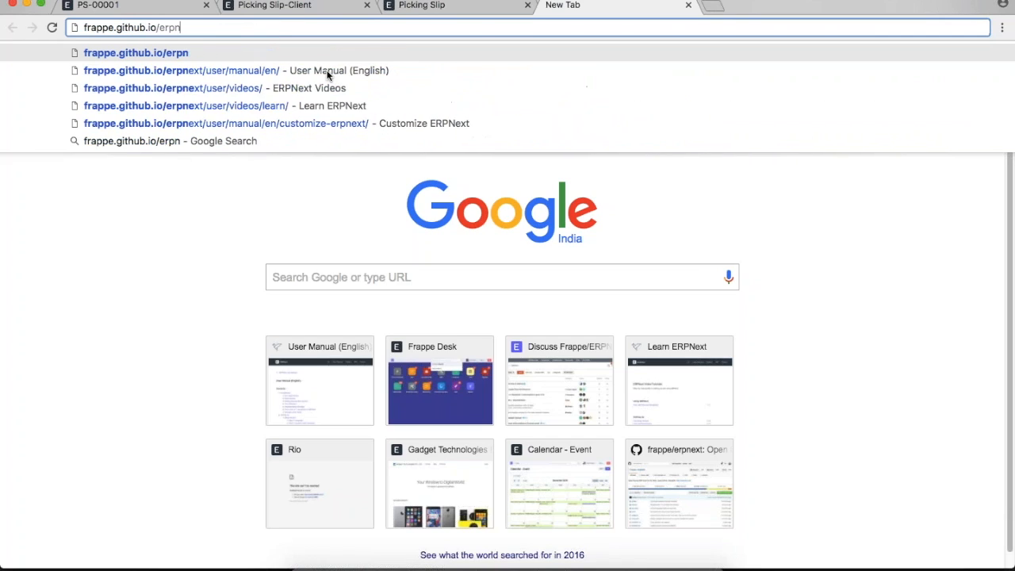
pyautogui.press('BackSpace')
pyautogui.press('BackSpace')
pyautogui.press('BackSpace')
pyautogui.press('BackSpace')
pyautogui.write('frappe')
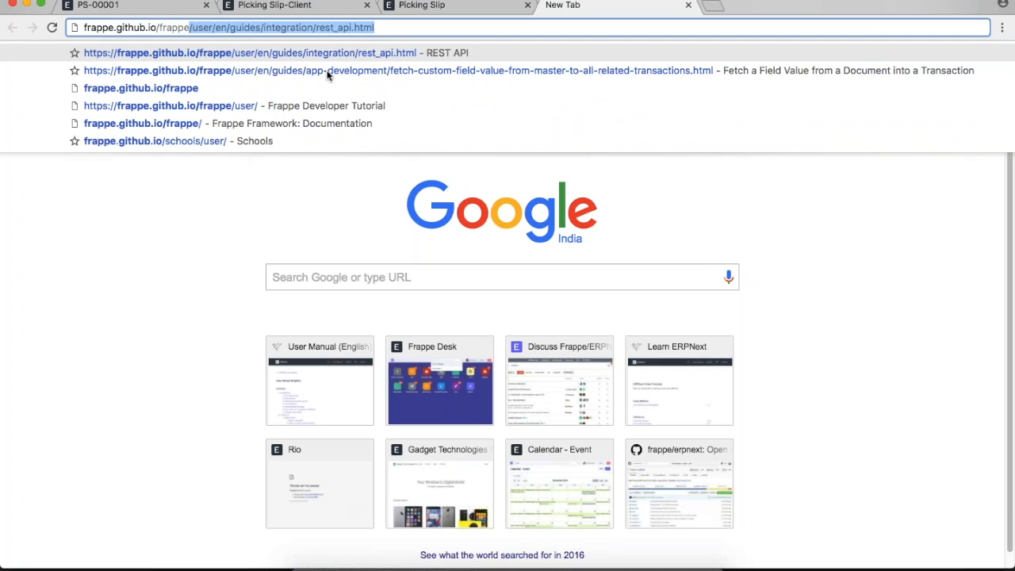
pyautogui.press('Right')
pyautogui.press('BackSpace')
pyautogui.press('BackSpace')
pyautogui.press('BackSpace')
pyautogui.press('BackSpace')
pyautogui.press('BackSpace')
pyautogui.press('BackSpace')
pyautogui.press('BackSpace')
pyautogui.press('BackSpace')
pyautogui.press('BackSpace')
pyautogui.press('BackSpace')
pyautogui.press('BackSpace')
pyautogui.press('BackSpace')
pyautogui.press('BackSpace')
pyautogui.press('BackSpace')
pyautogui.press('BackSpace')
pyautogui.press('BackSpace')
pyautogui.press('BackSpace')
pyautogui.press('BackSpace')
pyautogui.press('BackSpace')
pyautogui.press('BackSpace')
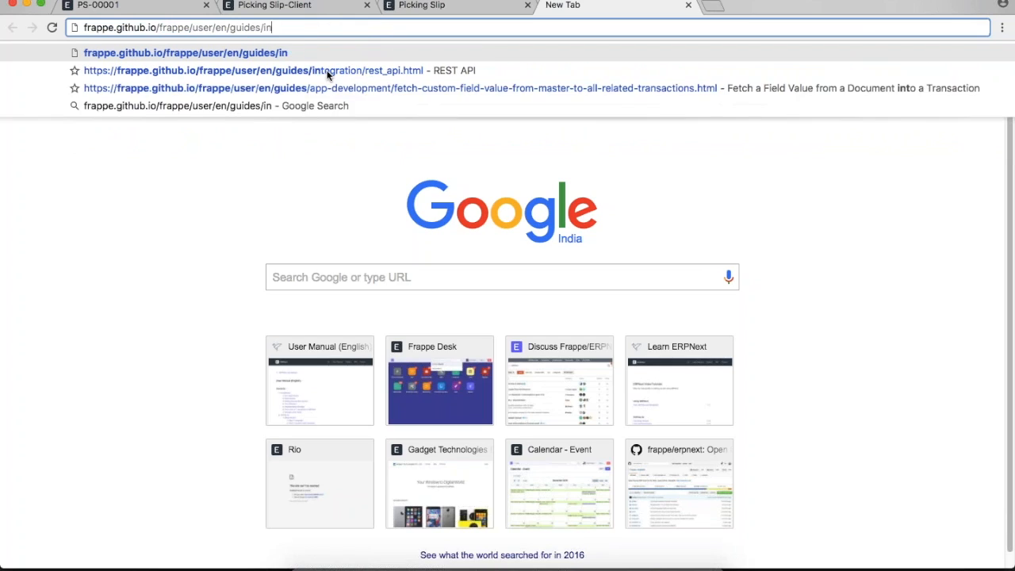
pyautogui.press('Return')
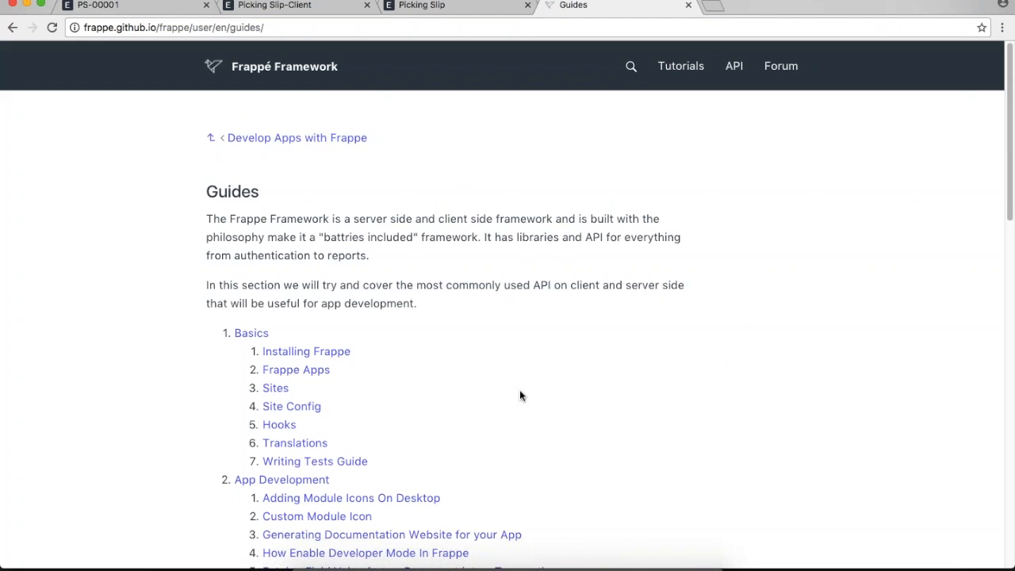
# - Open the 'Fetch a Field Value' and 'Executing Code On Doctype Events' guides in background tabs
pyautogui.scroll(-5, 436, 448)
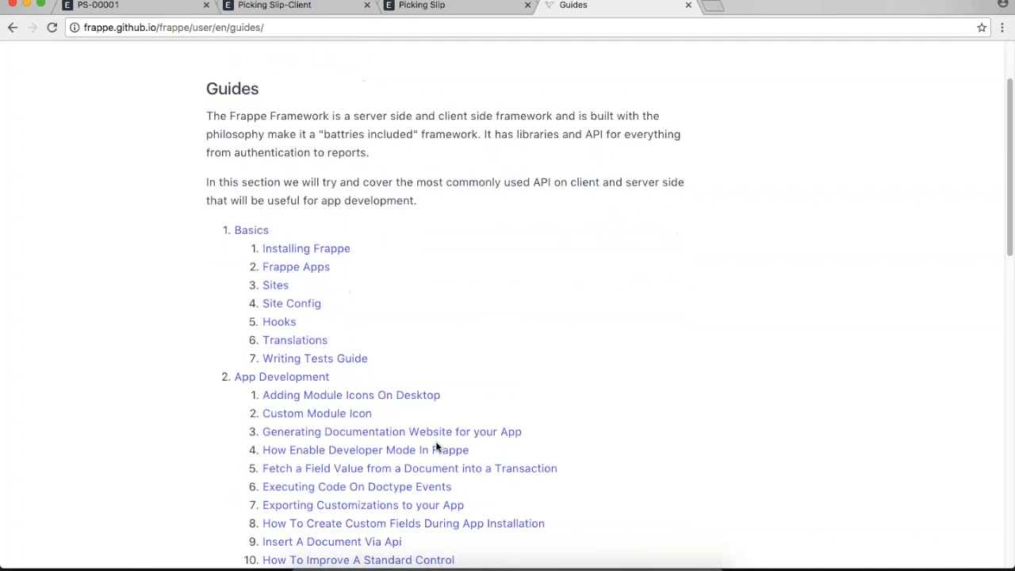
pyautogui.scroll(-2, 560, 407)
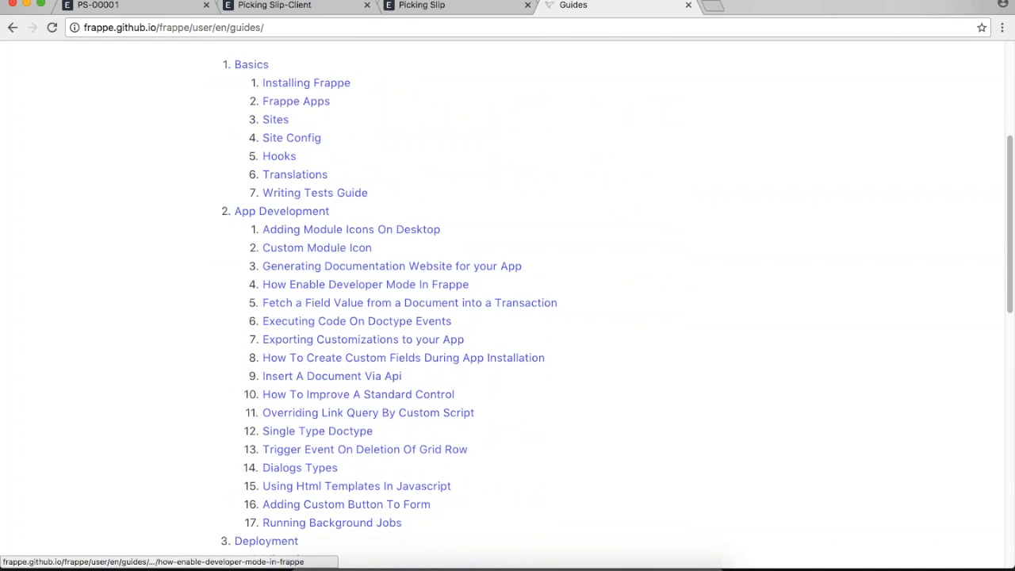
pyautogui.keyDown('super'); pyautogui.click(346, 305); pyautogui.keyUp('super')
pyautogui.keyDown('super'); pyautogui.click(317, 322); pyautogui.keyUp('super')
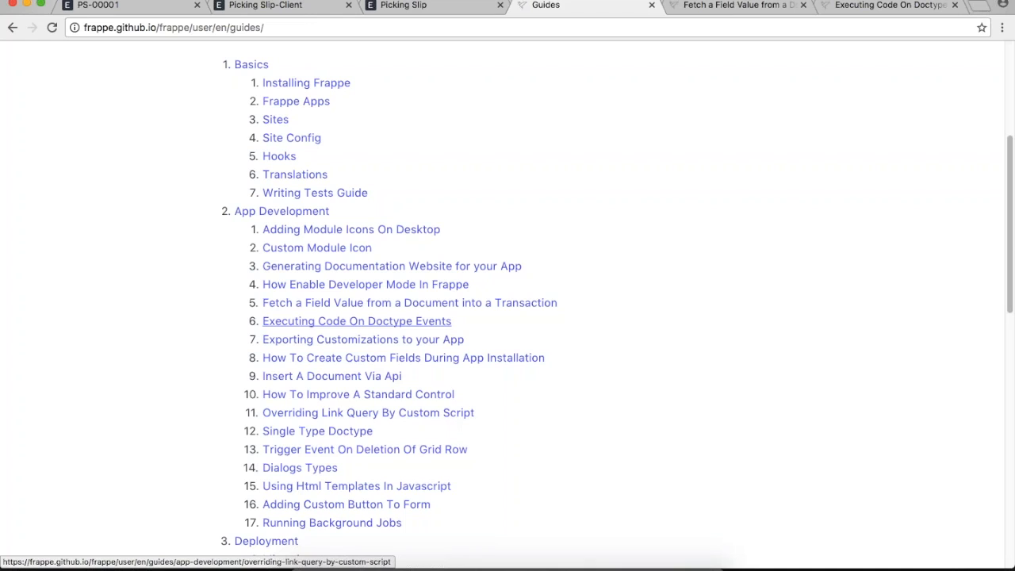
# - Find 'custom script' on the Guides page, then go to the Fetch a Field Value guide
pyautogui.scroll(-1, 480, 431)
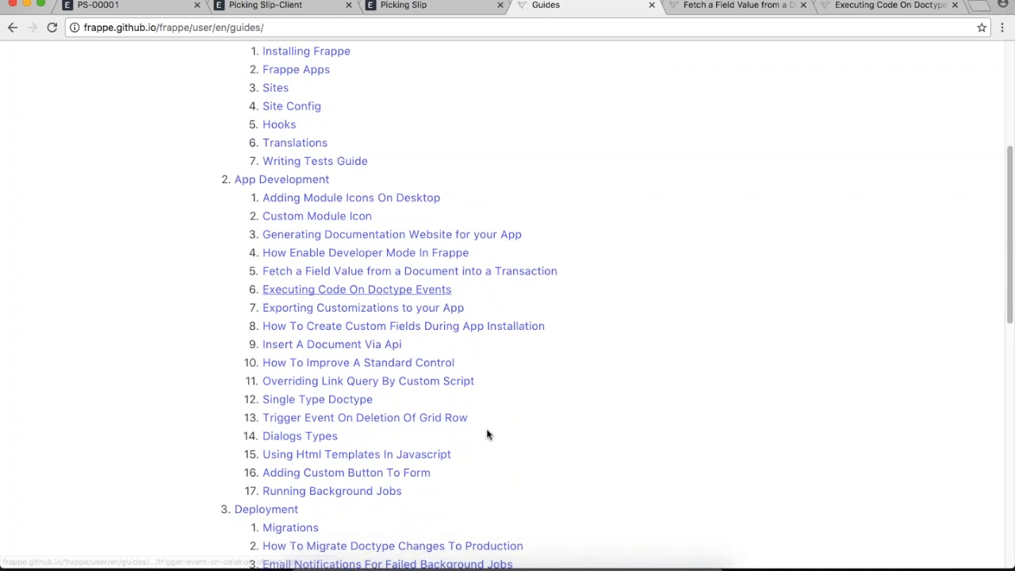
pyautogui.scroll(-5, 486, 433)
pyautogui.press('super+f')
pyautogui.write('cusom sc')
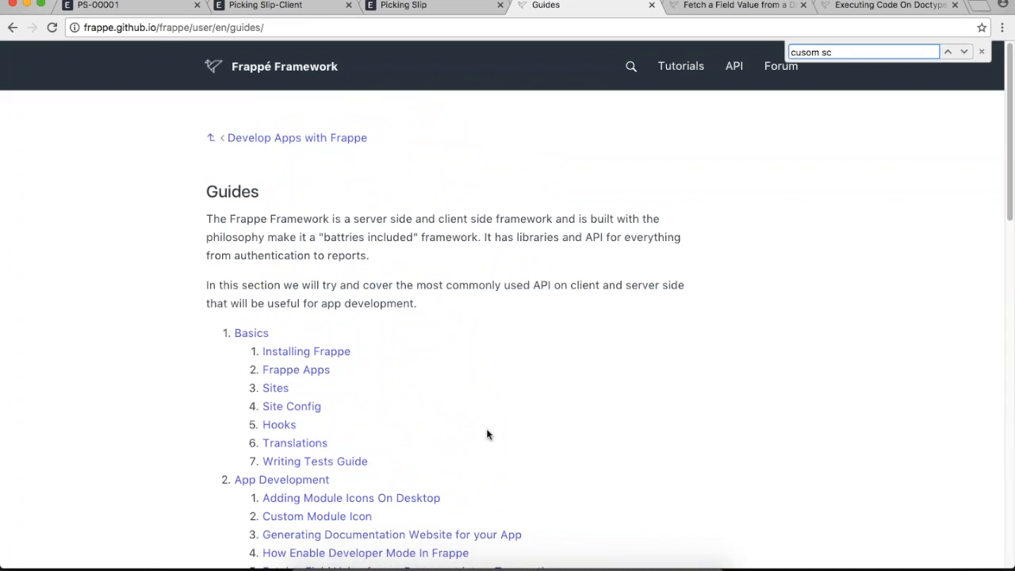
pyautogui.click(538, 392)
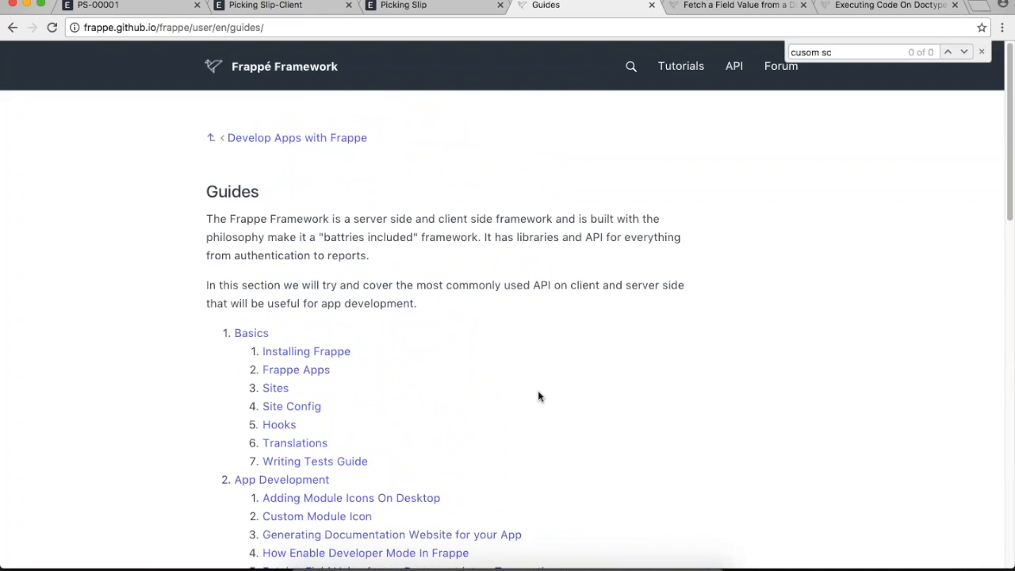
pyautogui.press('super+f')
pyautogui.write('custom script')
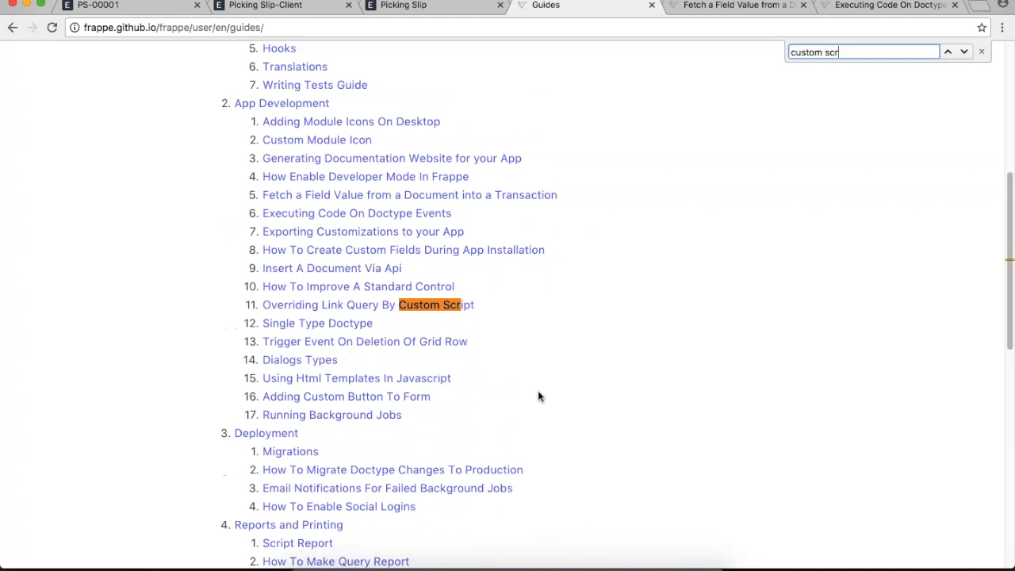
pyautogui.click(508, 299)
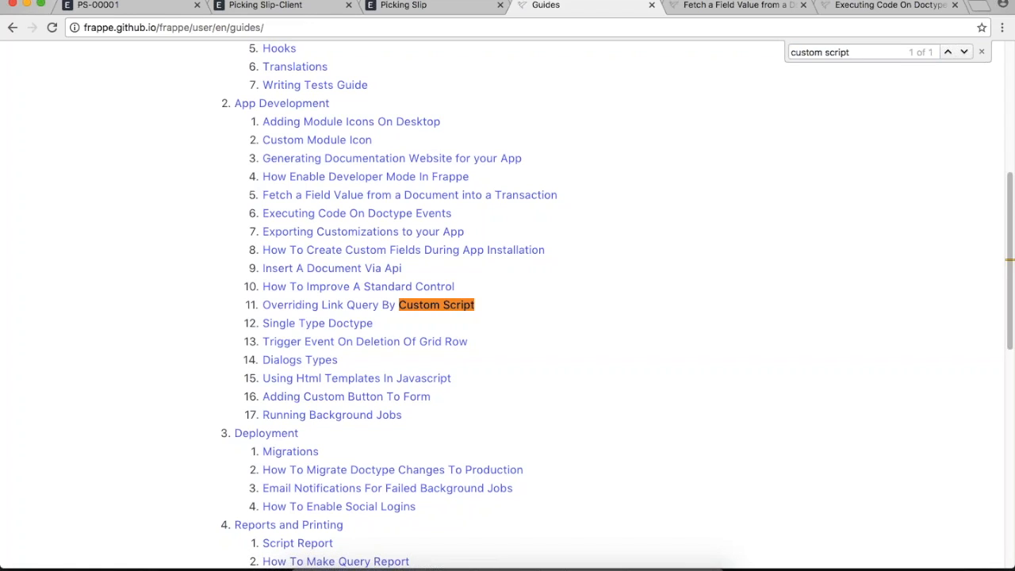
pyautogui.click(720, 5)
pyautogui.press('super+l')
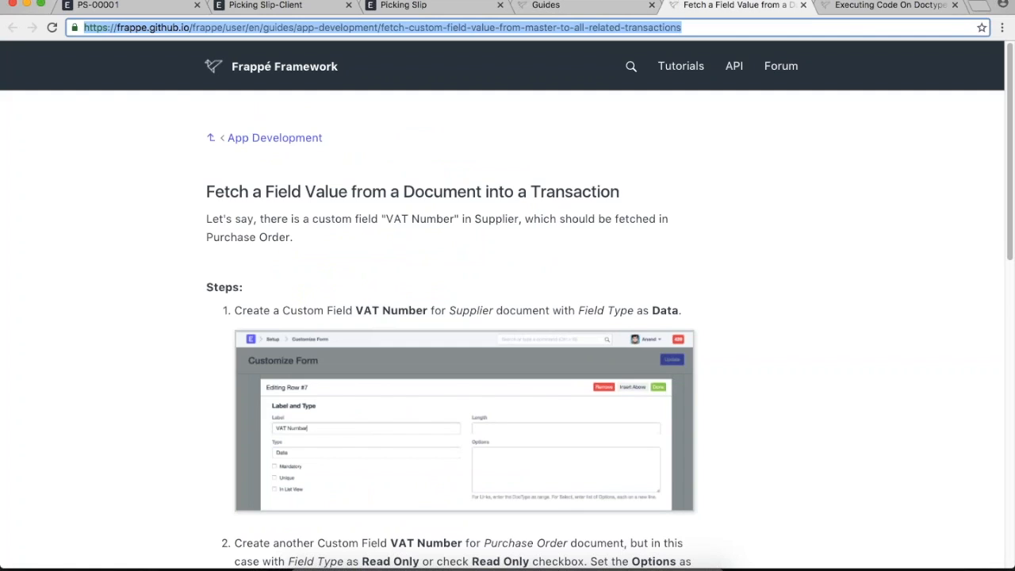
# - Search the web for 'frappe custom' and open the Custom Script Examples documentation page
pyautogui.write('frappe custom script')
pyautogui.press('Return')
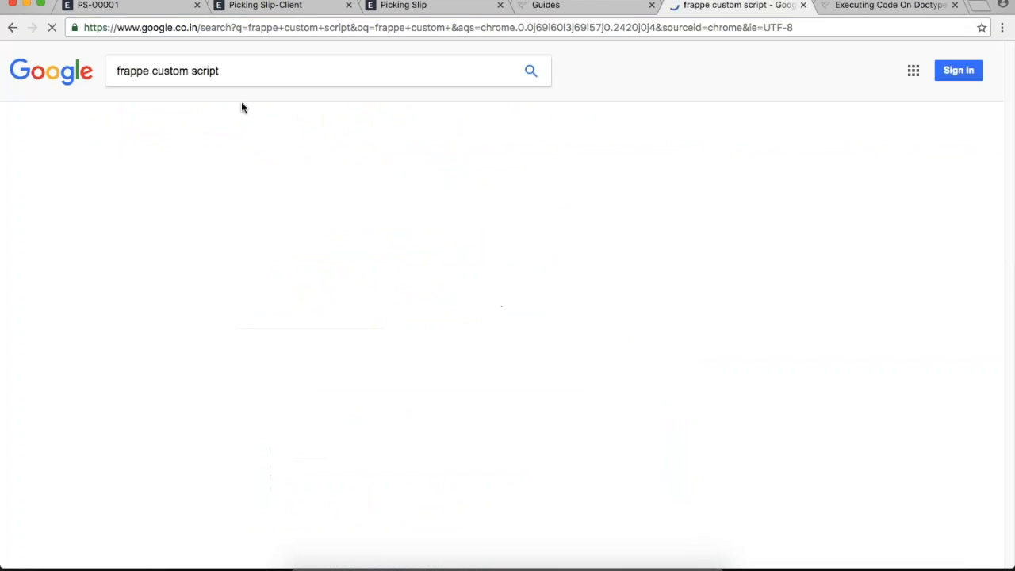
pyautogui.click(126, 197)
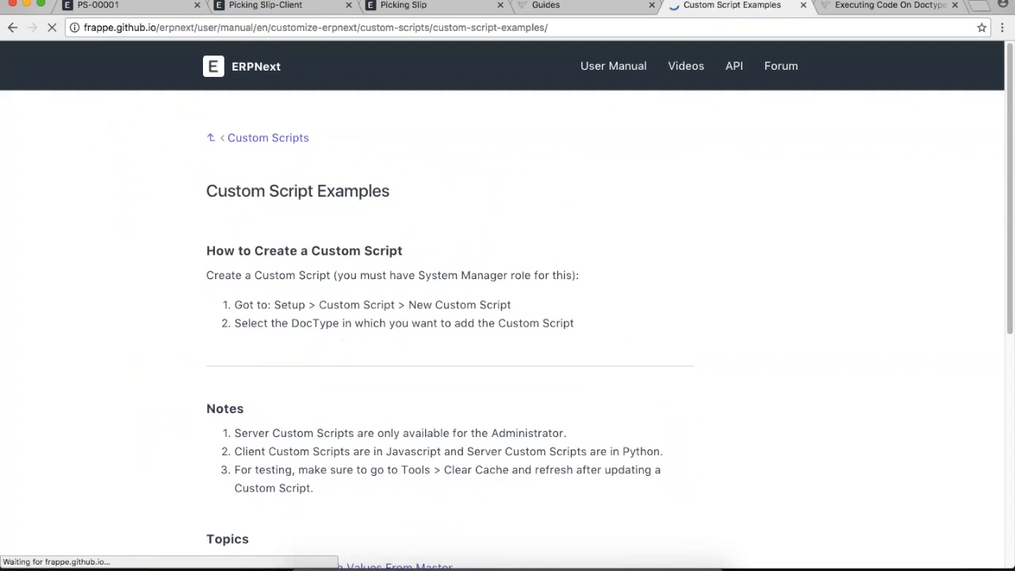
pyautogui.scroll(-5, 507, 317)
pyautogui.press('super+l')
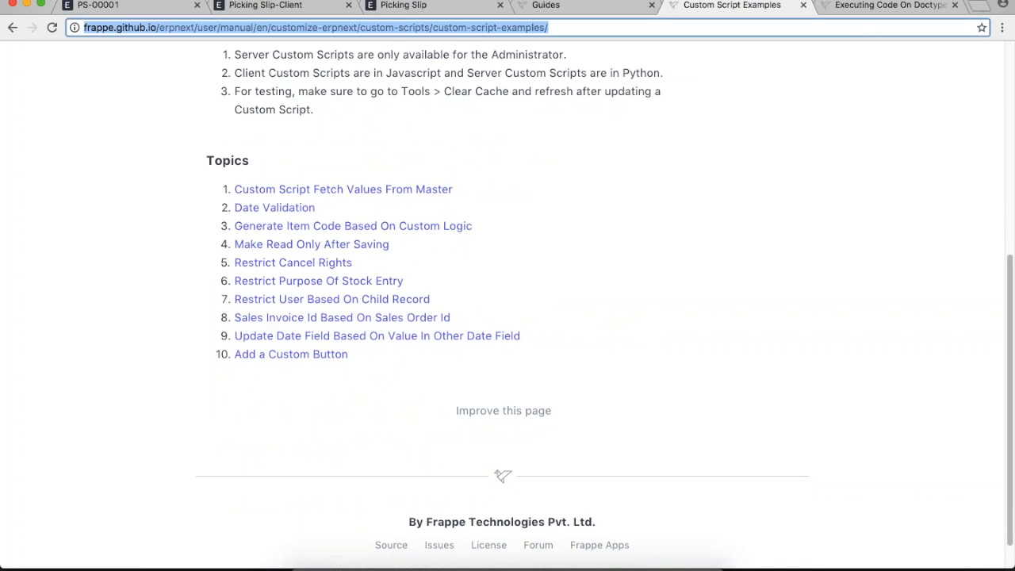
pyautogui.press('super+Tab')
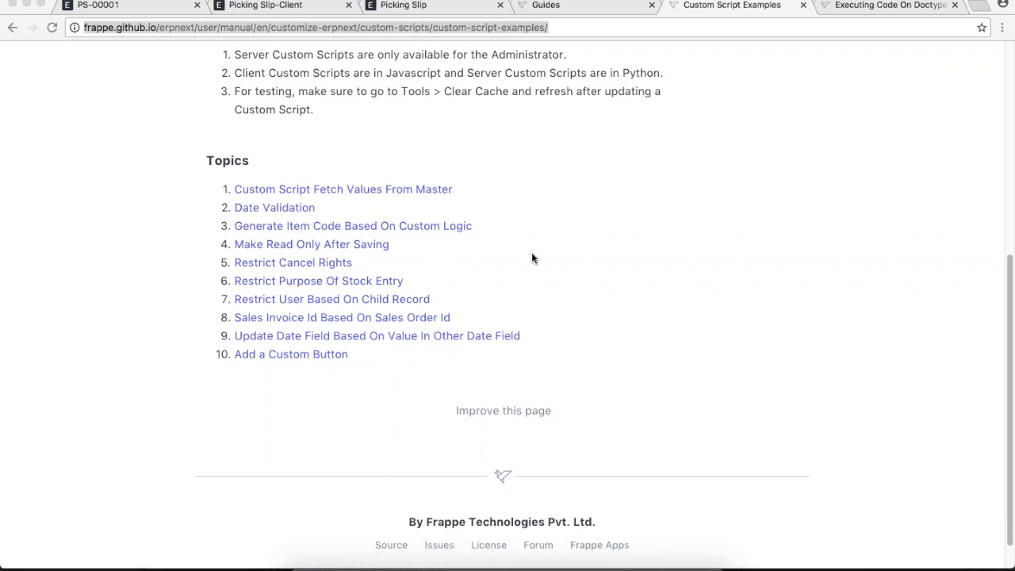
pyautogui.click(655, 390)
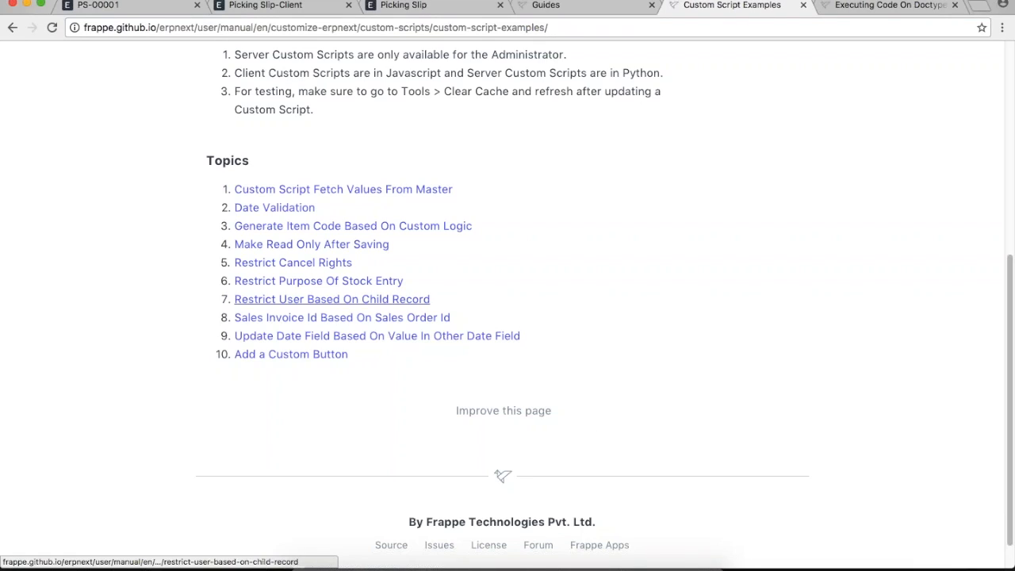
# - Read the Restrict Cancel Rights example, then go up to the Custom Scripts overview
pyautogui.click(283, 264)
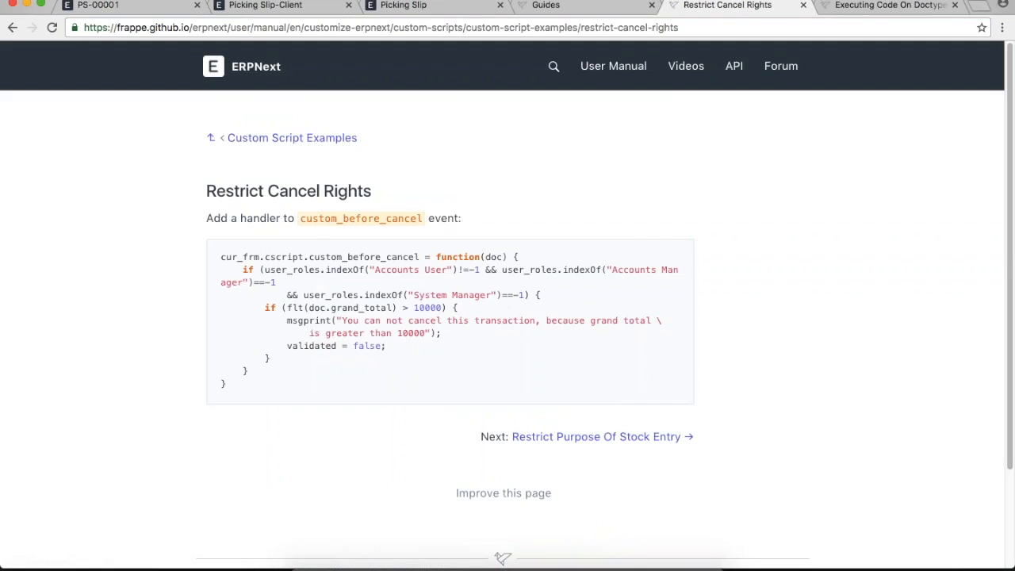
pyautogui.click(268, 143)
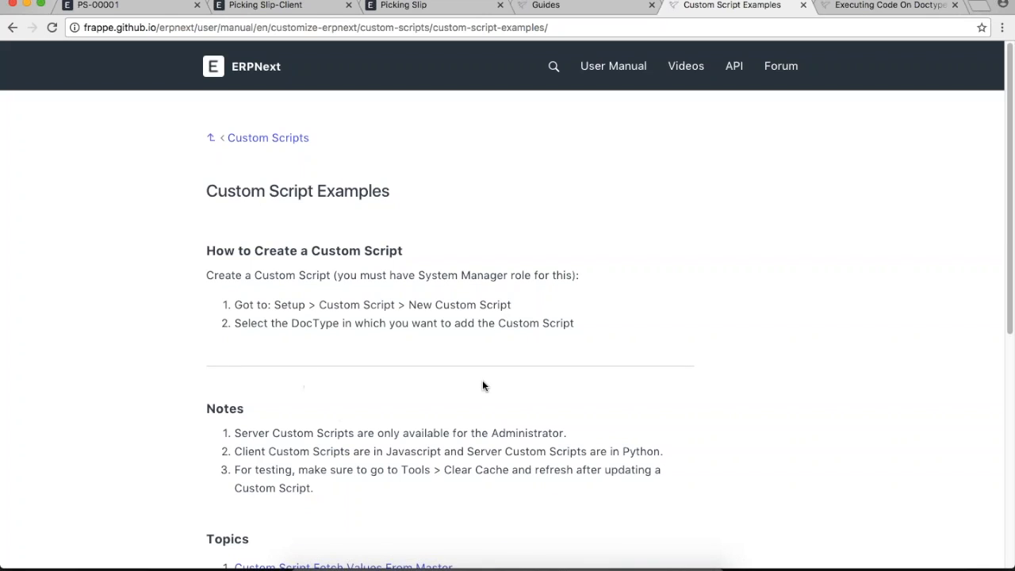
pyautogui.scroll(-8, 195, 140)
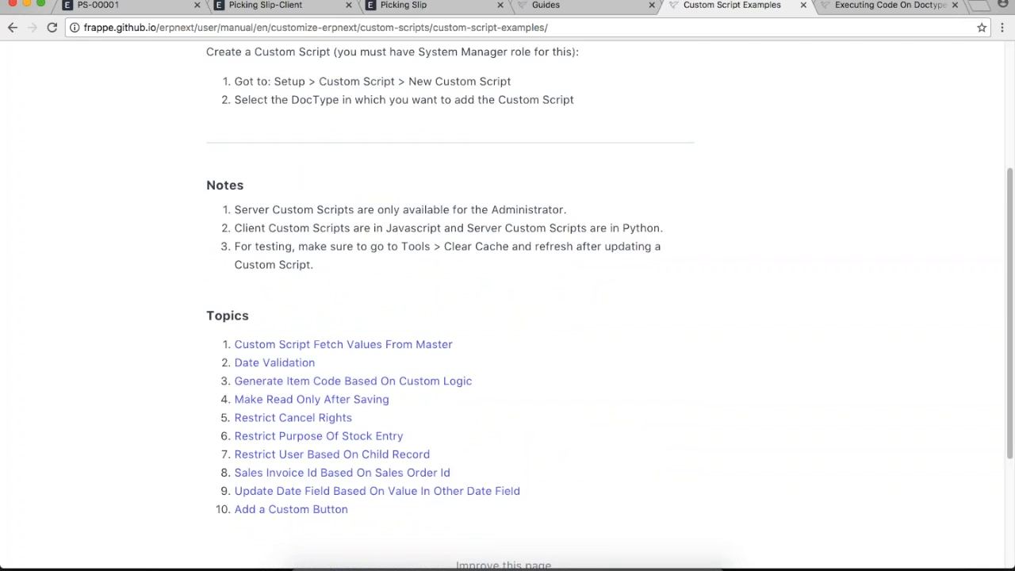
pyautogui.scroll(8, 514, 480)
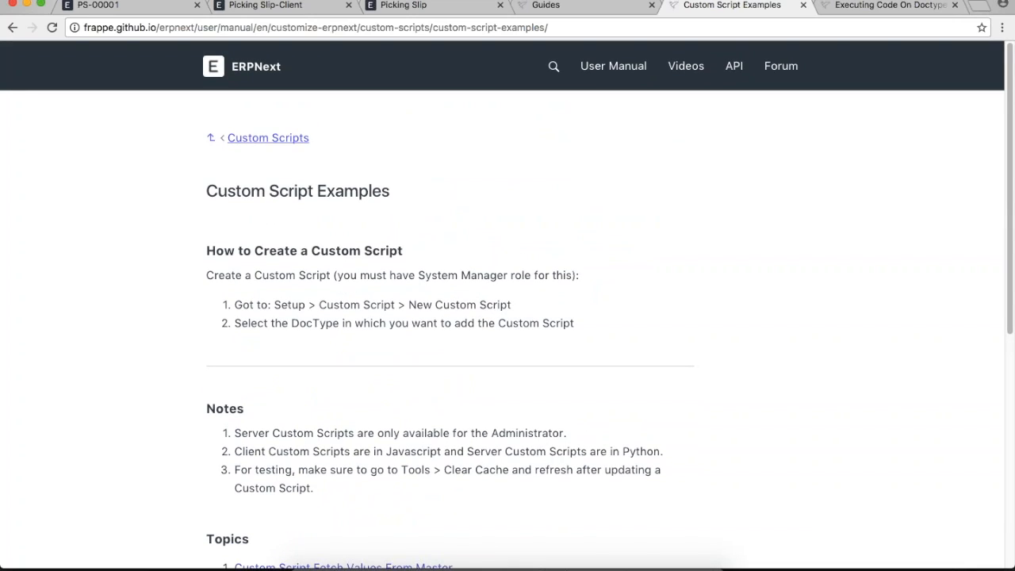
pyautogui.click(267, 141)
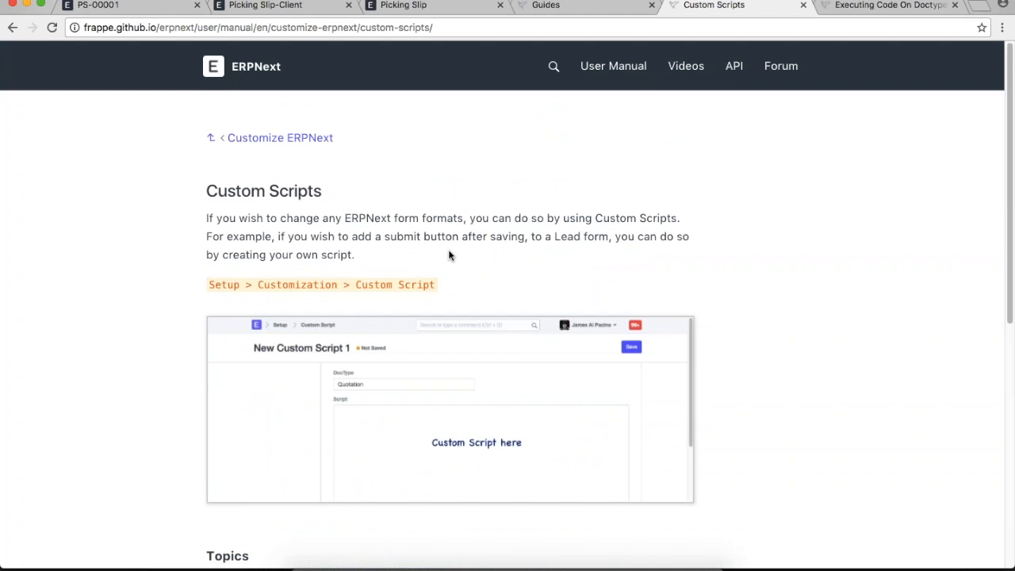
# - Scroll through the Custom Scripts topics, then return to the PS-00001 form with Cmd+1
pyautogui.scroll(-5, 449, 254)
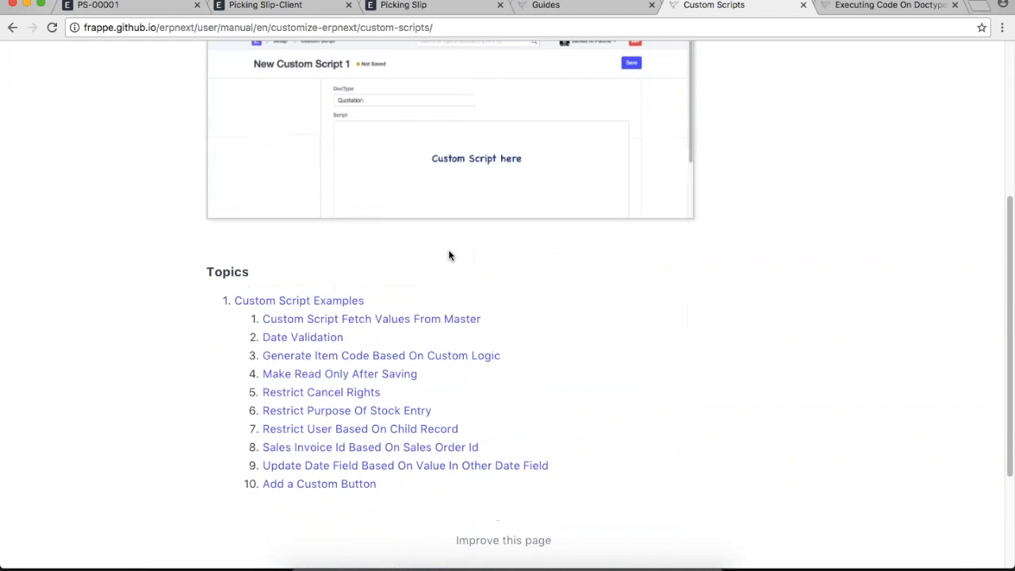
pyautogui.scroll(5, 448, 254)
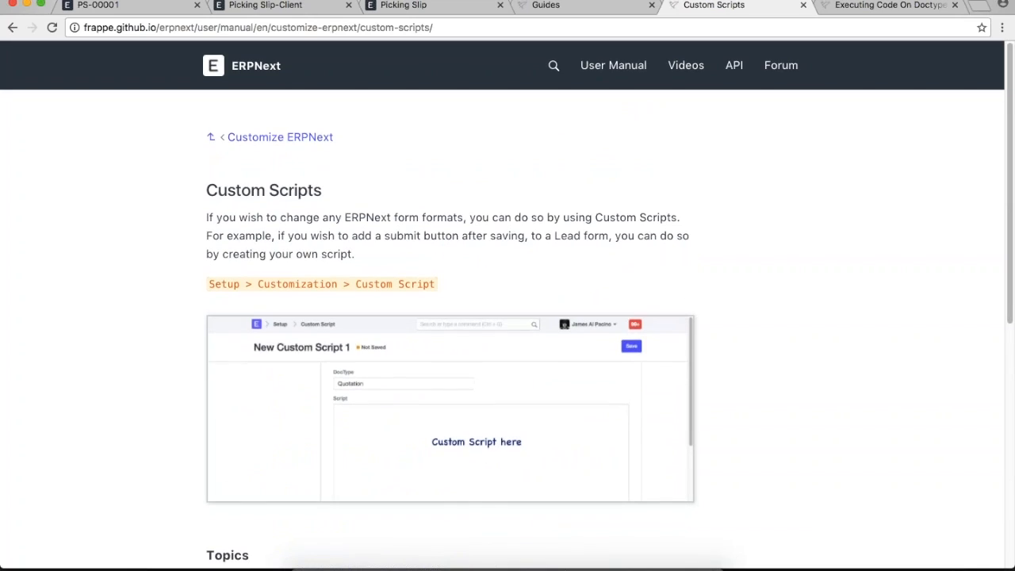
pyautogui.scroll(-5, 448, 255)
pyautogui.scroll(-1, 448, 254)
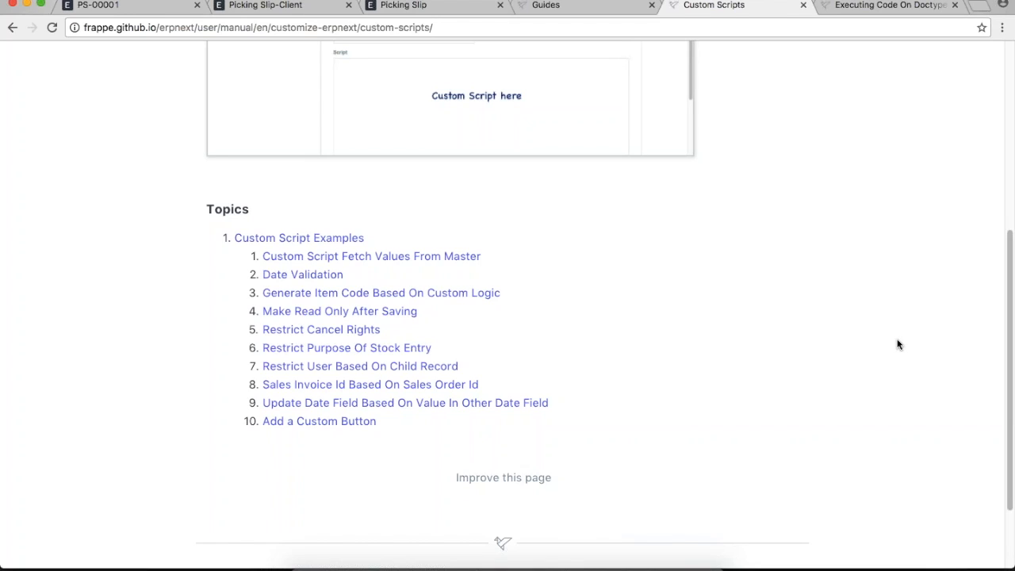
pyautogui.press('super+1')
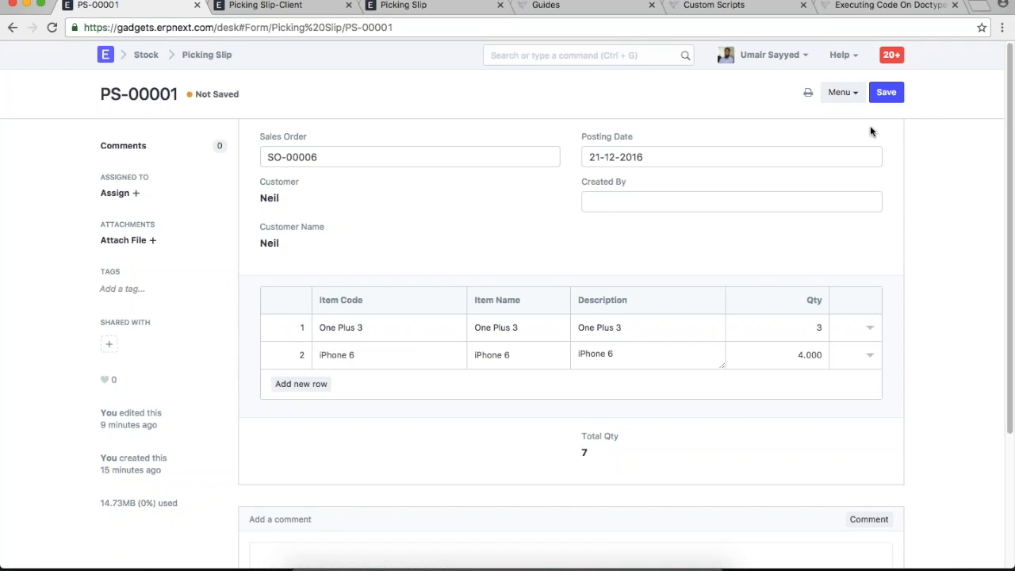
# - Save PS-00001 and submit it, confirming the permanent submission
pyautogui.click(892, 96)
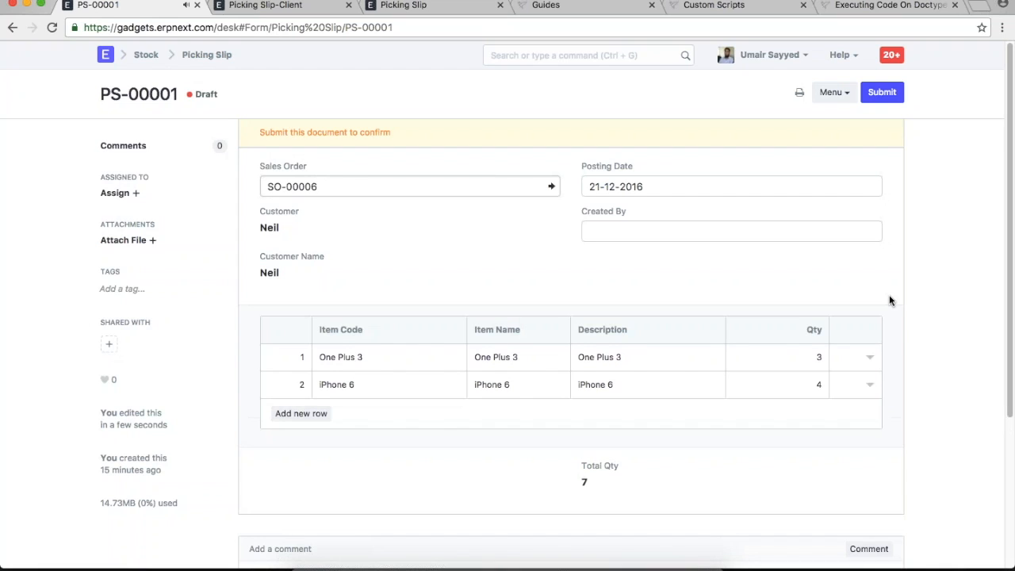
pyautogui.click(881, 92)
pyautogui.click(681, 83)
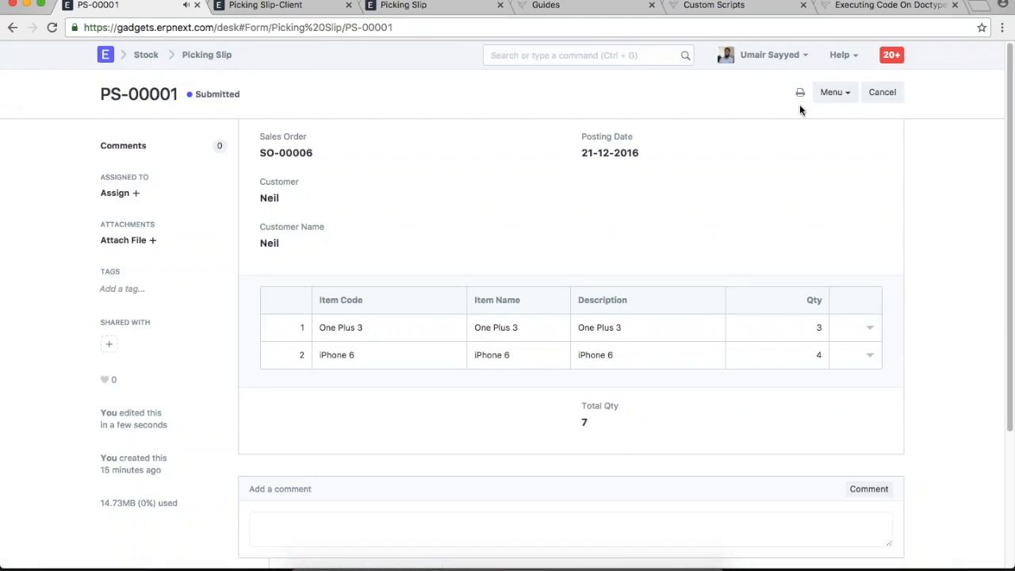
# - Show PS-00001's print preview in Standard format with letter head and review both items
pyautogui.click(800, 93)
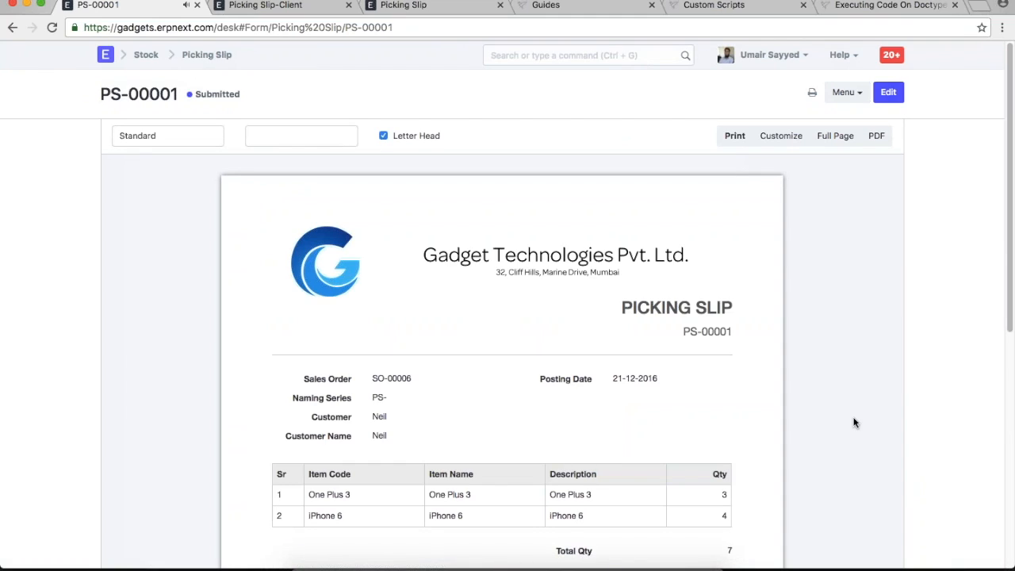
pyautogui.scroll(-2, 854, 422)
pyautogui.moveTo(322, 307); pyautogui.dragTo(374, 374)
pyautogui.moveTo(544, 317); pyautogui.dragTo(768, 478)
pyautogui.click(768, 479)
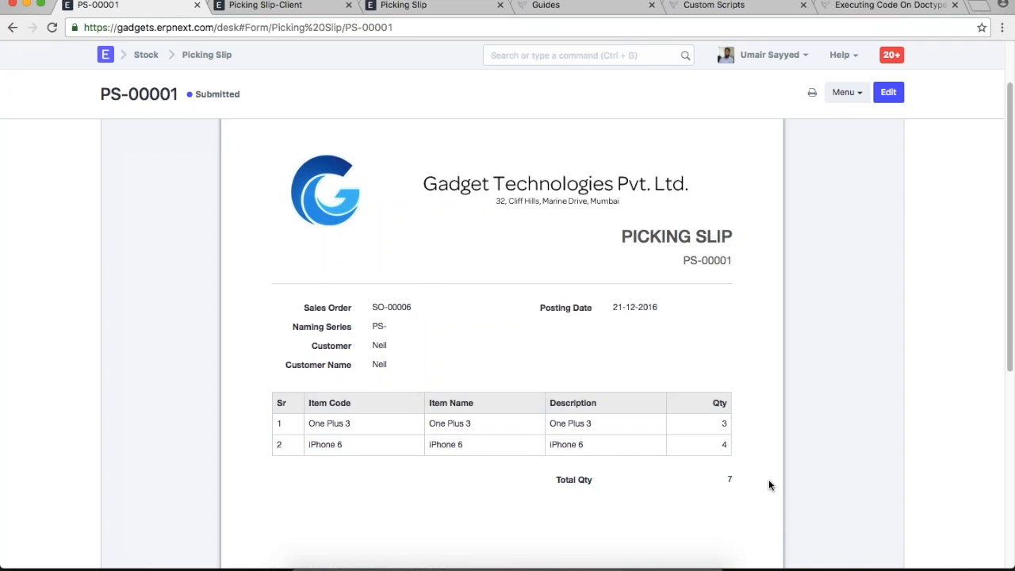
pyautogui.scroll(2, 768, 479)
pyautogui.scroll(-3, 768, 481)
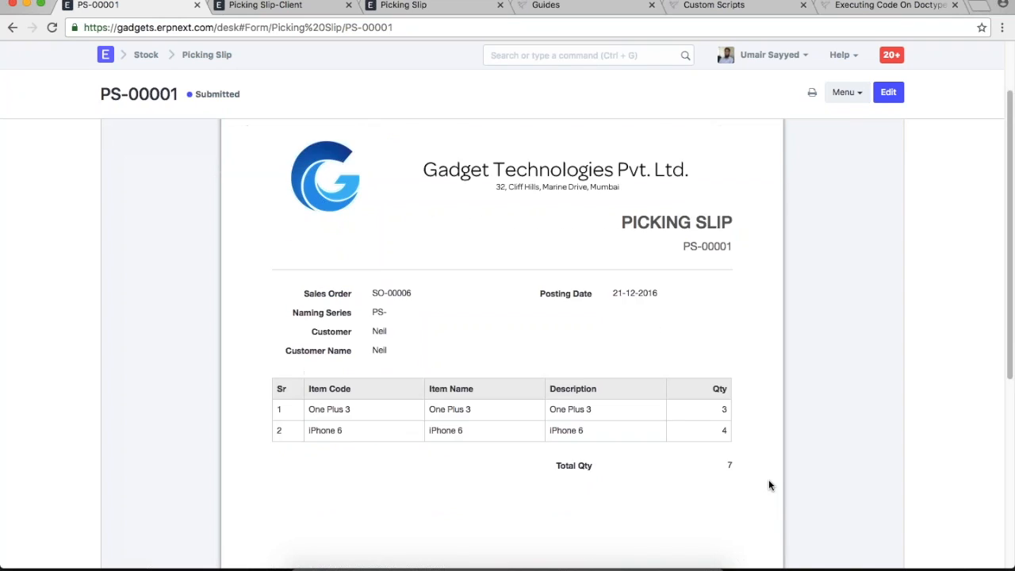
pyautogui.scroll(3, 768, 478)
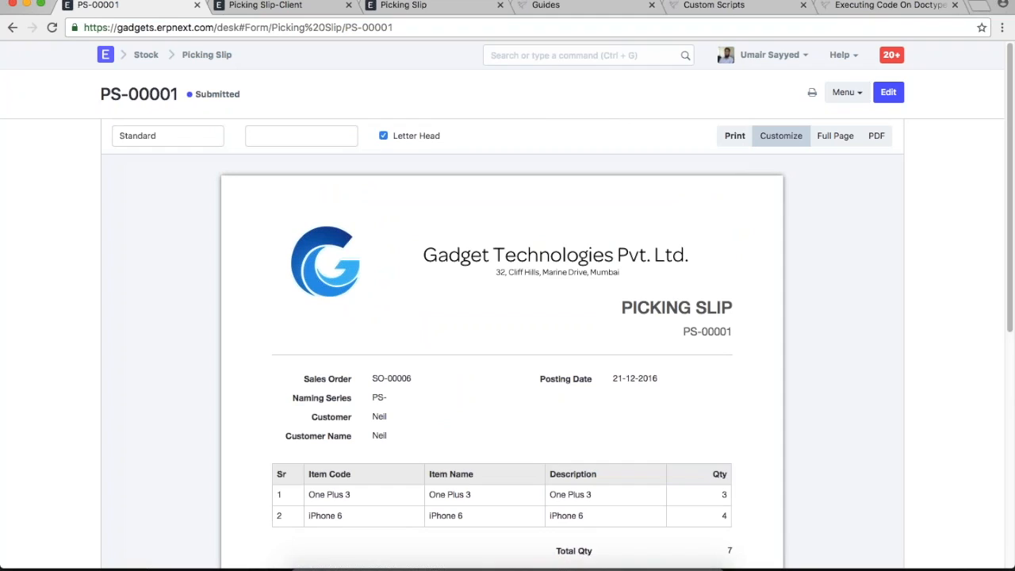
# - Open Customize Form through a 'customize' search and enter 'pack' in it
pyautogui.click(291, 7)
pyautogui.click(517, 56)
pyautogui.write('c')
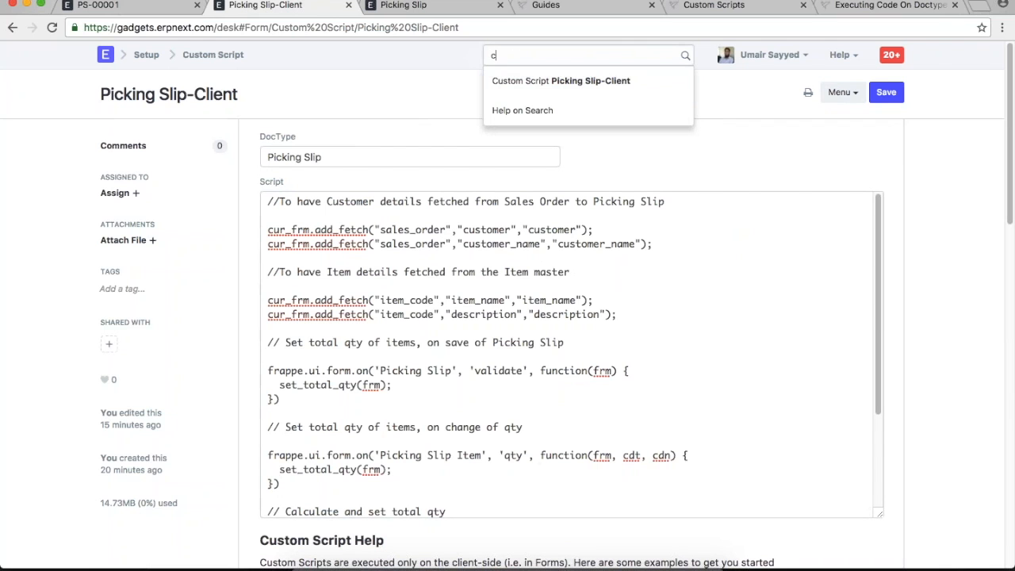
pyautogui.write('ustomise')
pyautogui.press('BackSpace')
pyautogui.press('BackSpace')
pyautogui.write('ze')
pyautogui.click(523, 81)
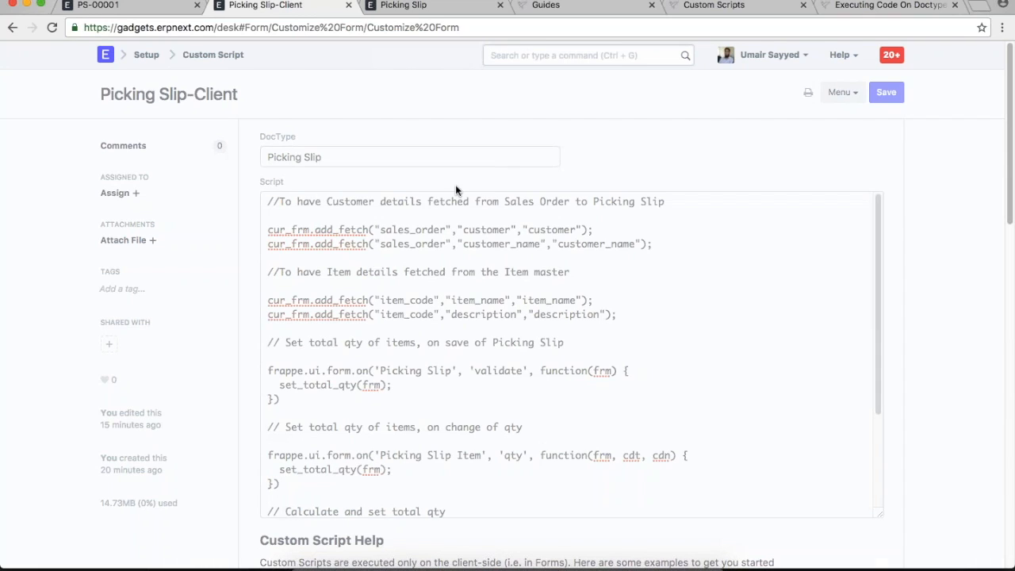
pyautogui.write('pack')
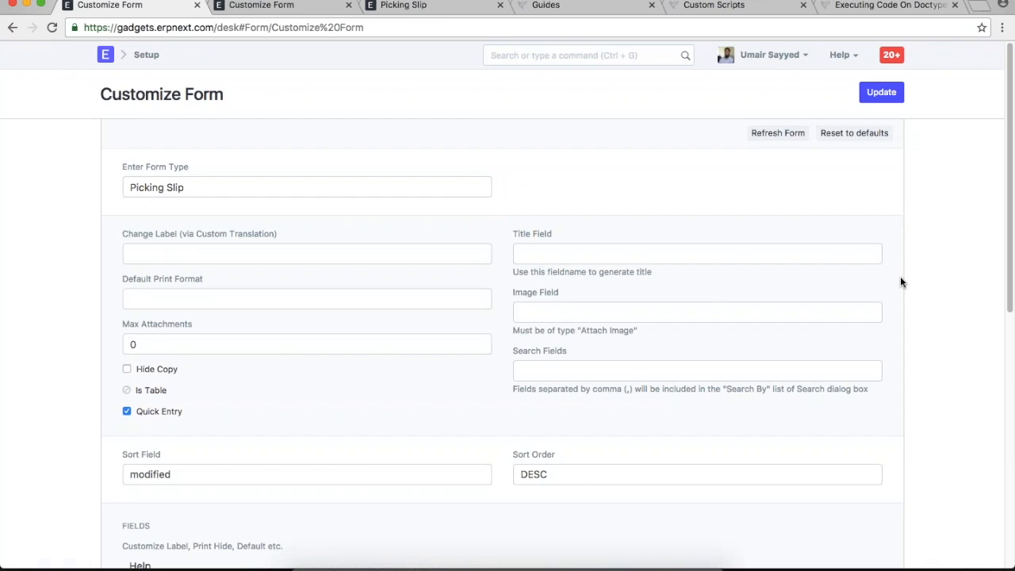
pyautogui.scroll(-5, 899, 282)
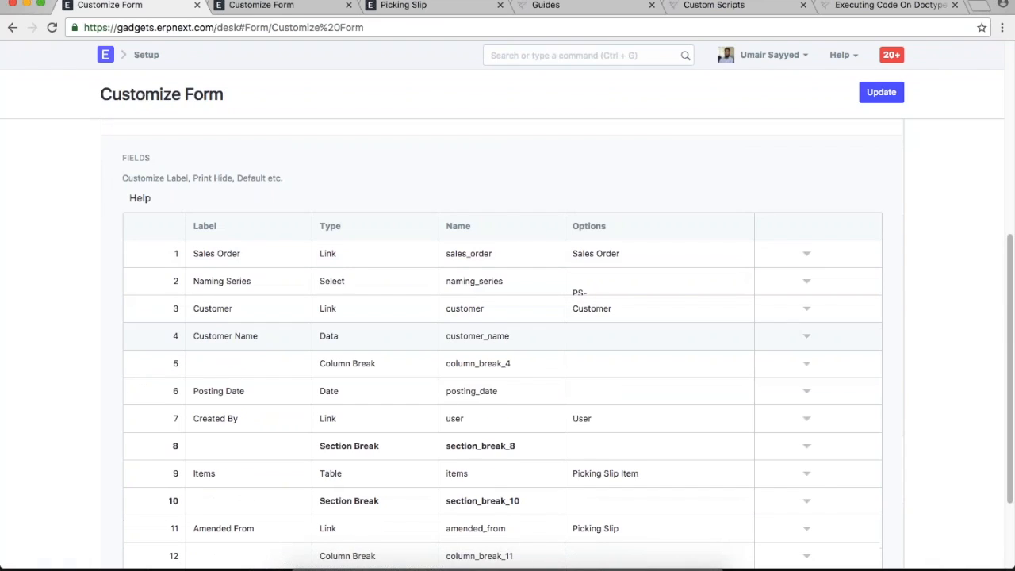
pyautogui.scroll(3, 502, 336)
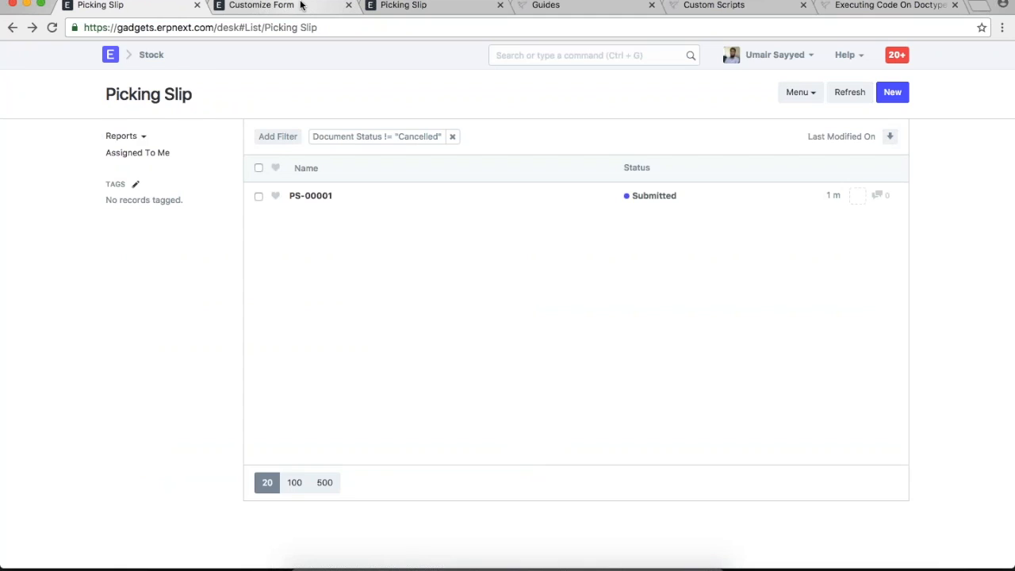
# - Open the Picking Slip DocType from the DocType list found by searching 'doc'
pyautogui.click(301, 6)
pyautogui.hotkey('ctrl', 'g')
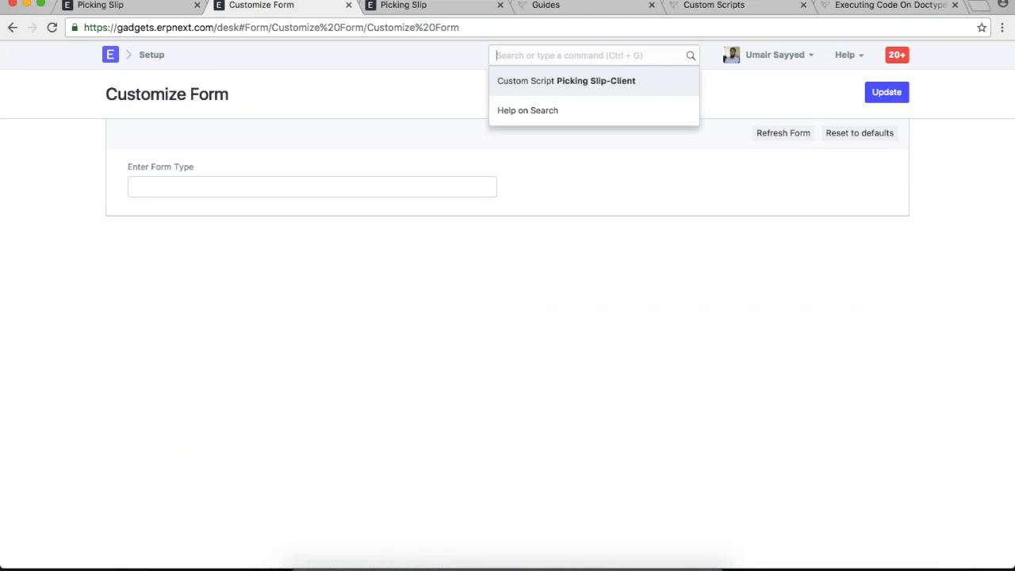
pyautogui.write('doc')
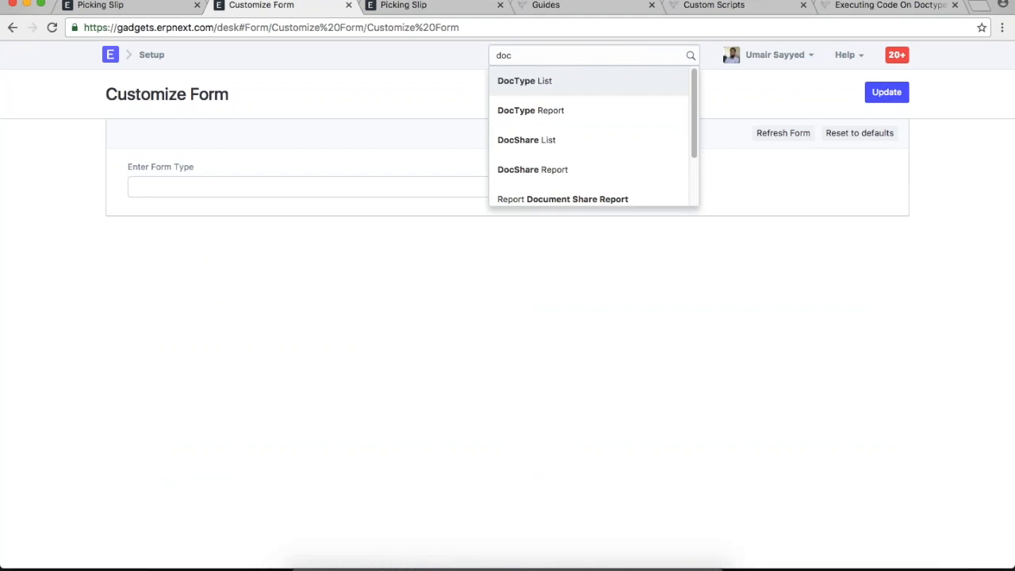
pyautogui.press('Return')
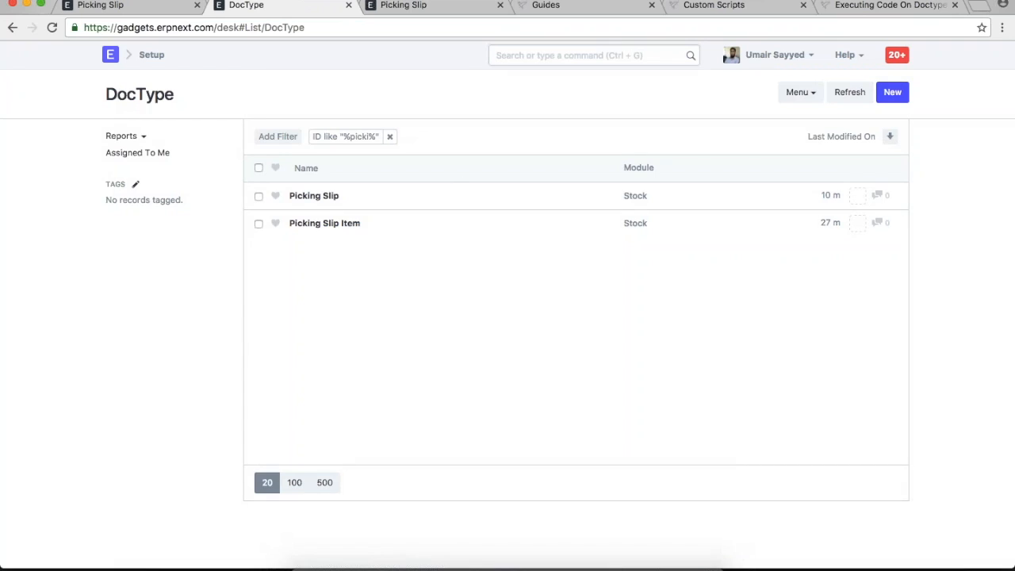
pyautogui.click(335, 205)
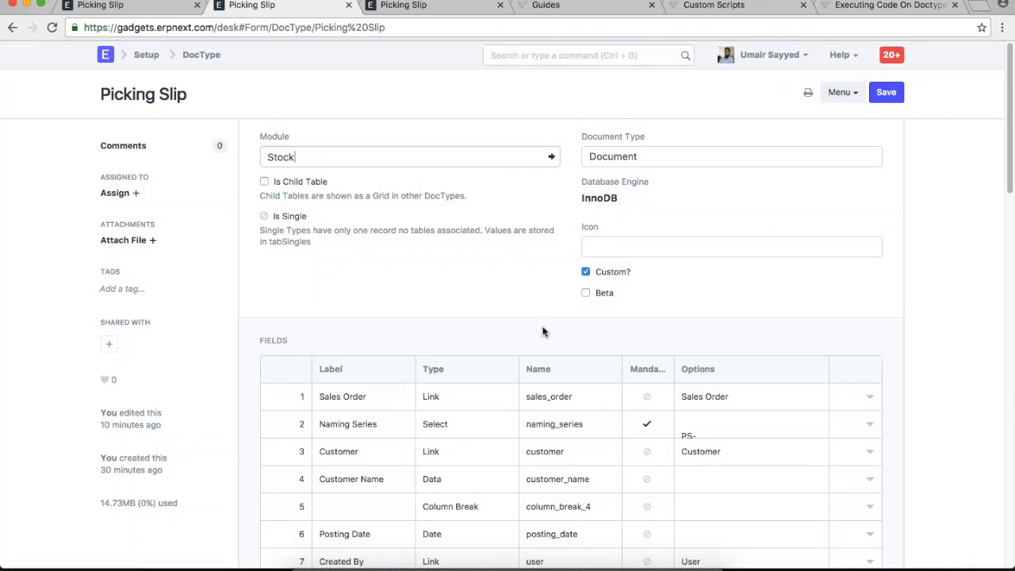
pyautogui.click(101, 5)
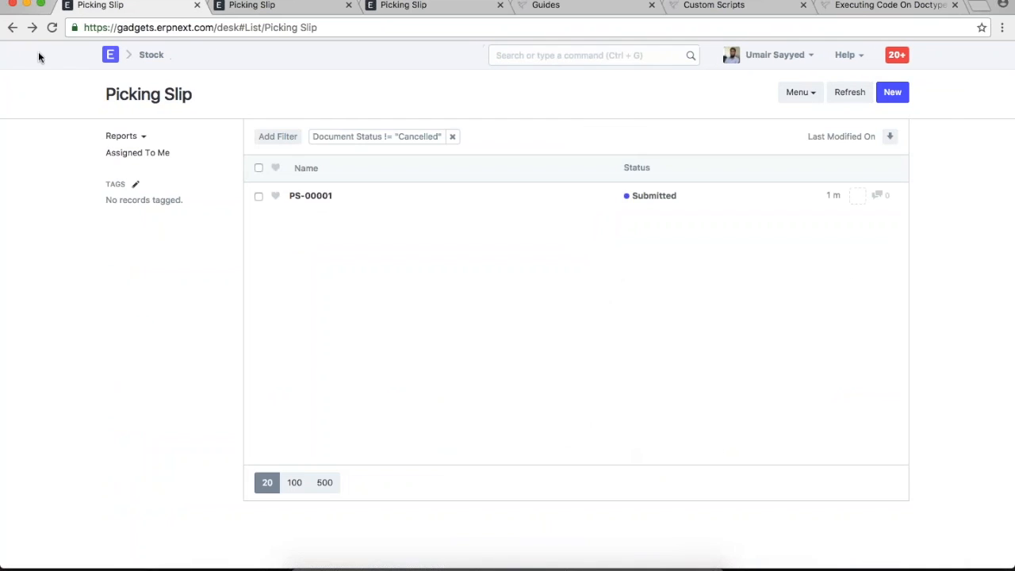
# - Tick Print Hide on the Picking Slip's Naming Series field, save the DocType, and return to PS-00001
pyautogui.click(310, 196)
pyautogui.scroll(-2, 758, 265)
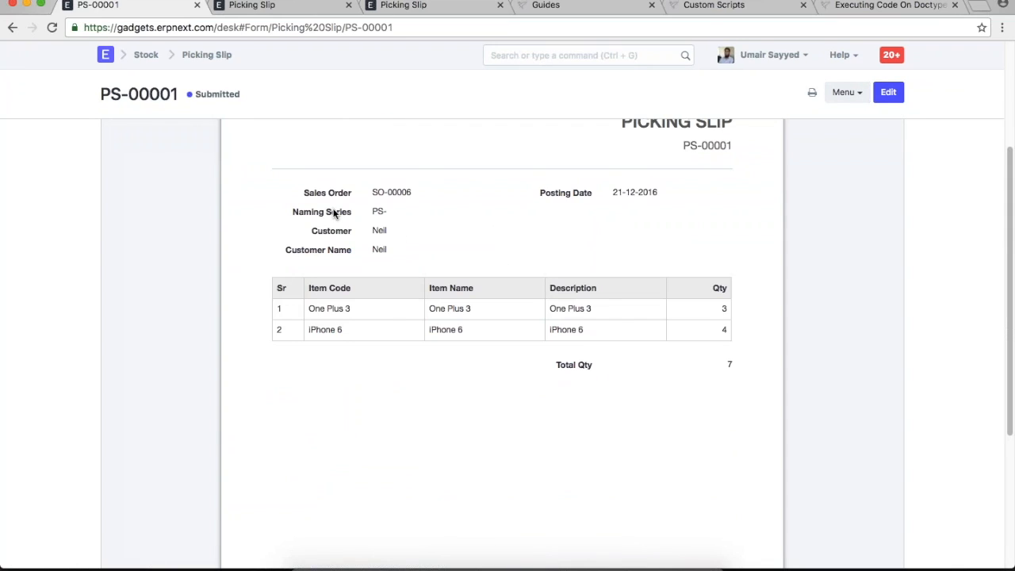
pyautogui.click(294, 11)
pyautogui.scroll(-1, 838, 357)
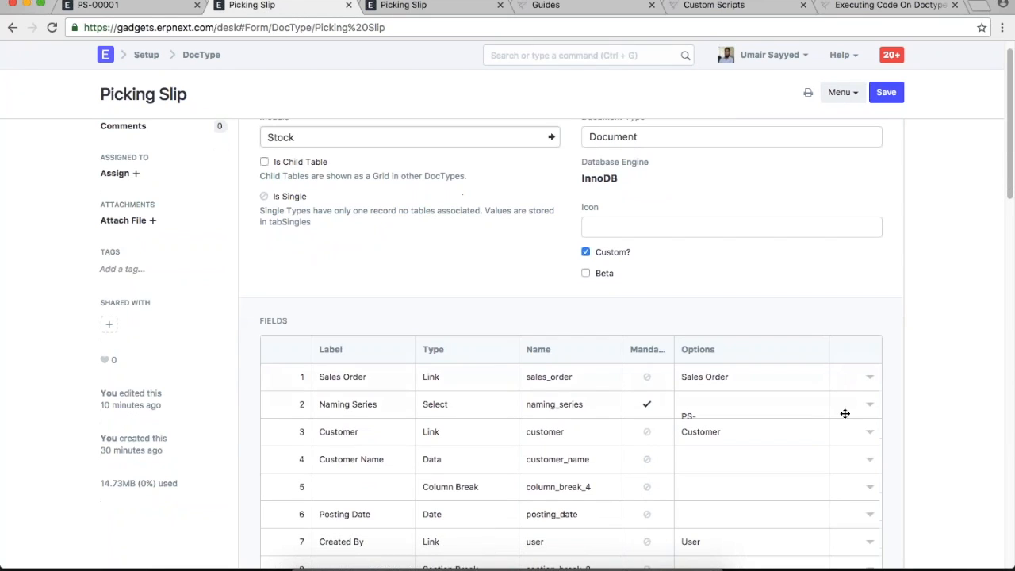
pyautogui.click(870, 404)
pyautogui.scroll(-8, 870, 404)
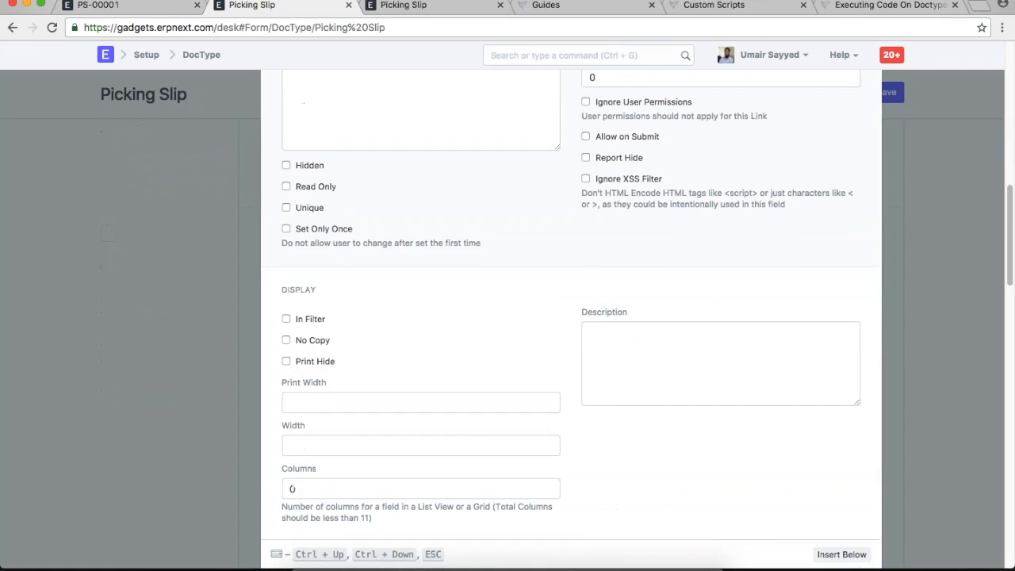
pyautogui.click(324, 293)
pyautogui.press('Escape')
pyautogui.hotkey('ctrl', 's')
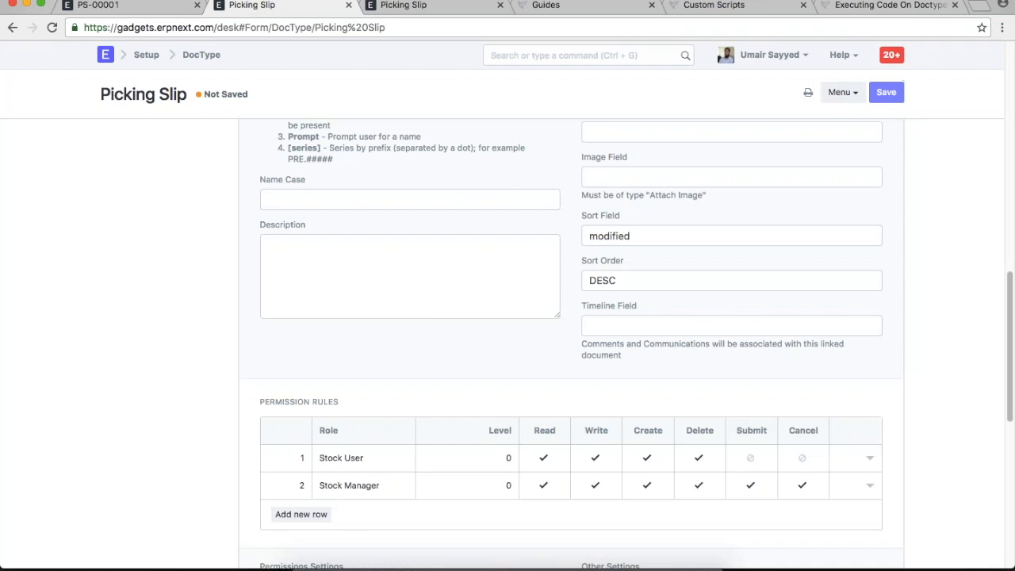
pyautogui.click(119, 6)
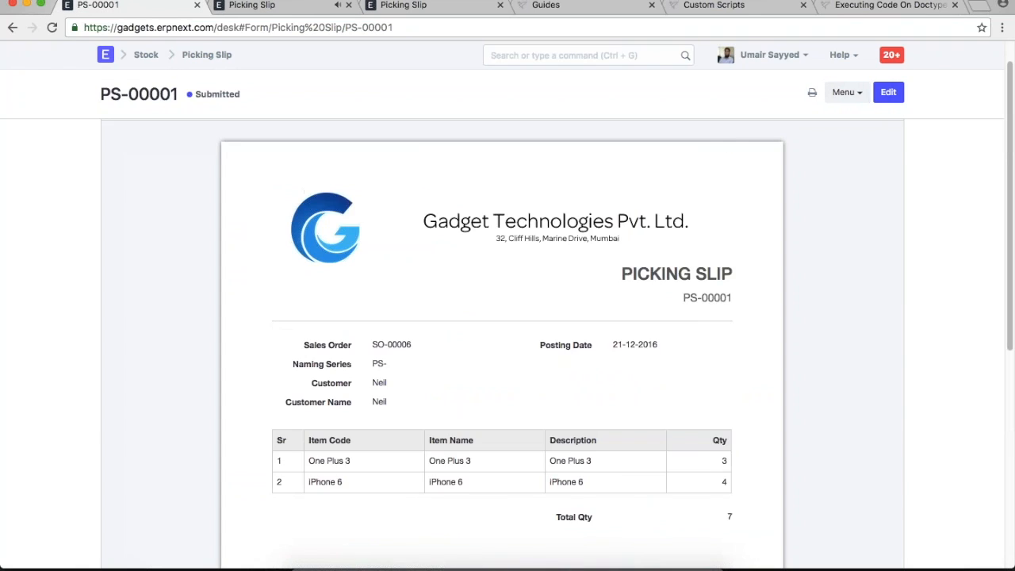
# - Reload ERPNext to clear the cache and reopen PS-00001's print preview in the Standard format
pyautogui.click(781, 57)
pyautogui.click(732, 151)
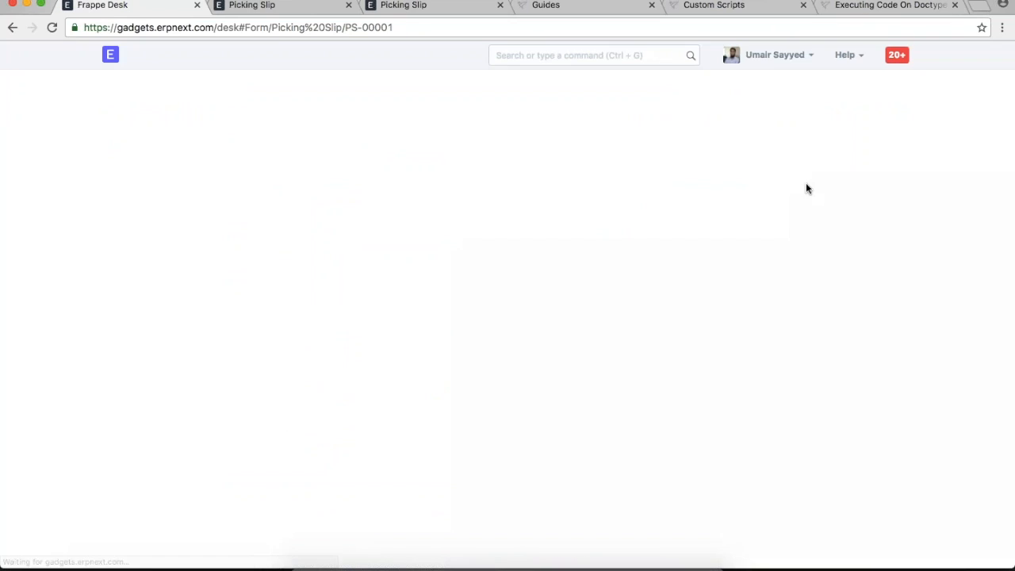
pyautogui.click(800, 92)
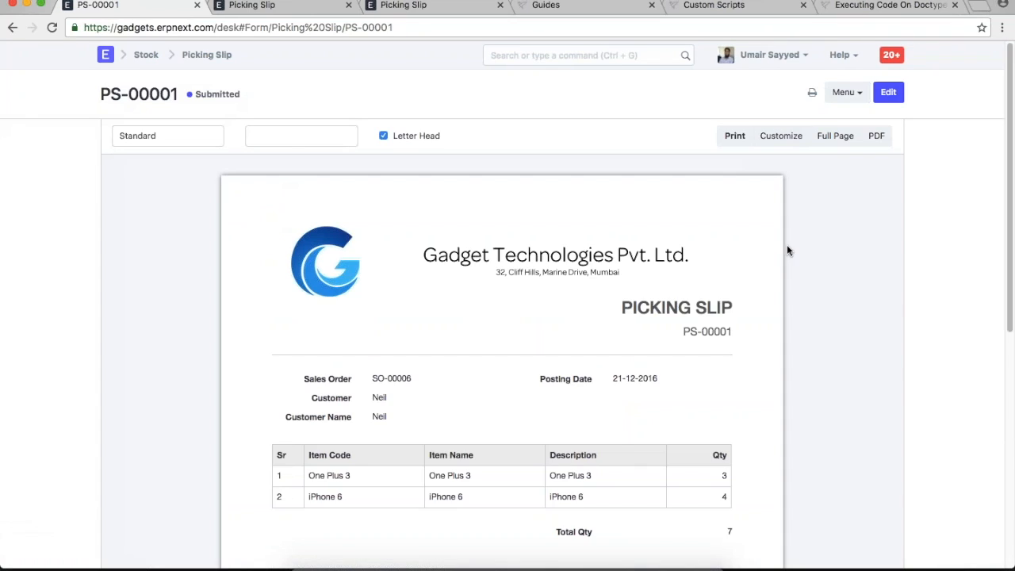
pyautogui.scroll(-1, 402, 373)
pyautogui.click(140, 135)
pyautogui.click(164, 136)
# - Create a new custom print format named 'Picking Slip 2' and open it in the builder
pyautogui.click(780, 136)
pyautogui.write('Picking Slip')
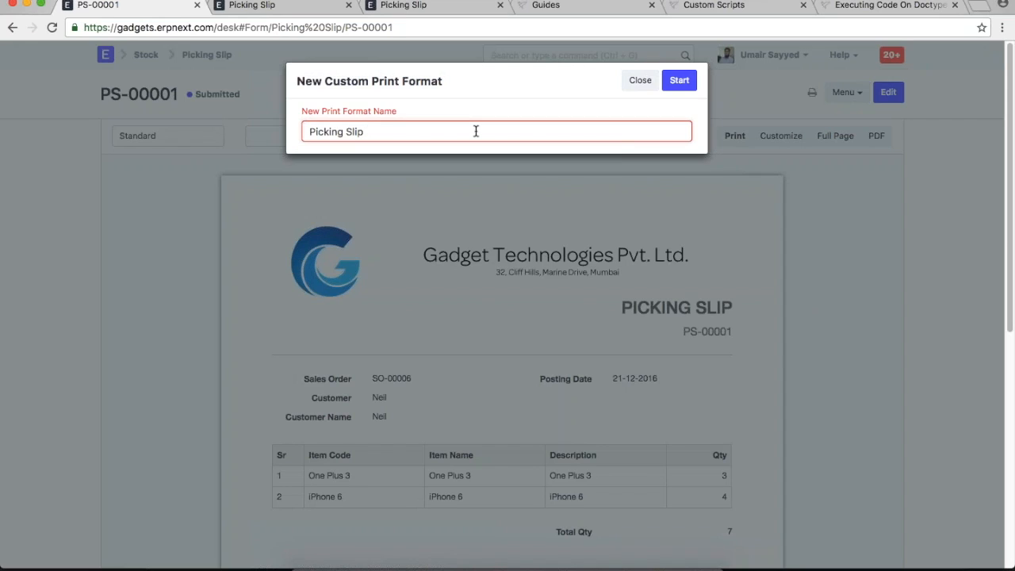
pyautogui.write(' 2')
pyautogui.click(679, 80)
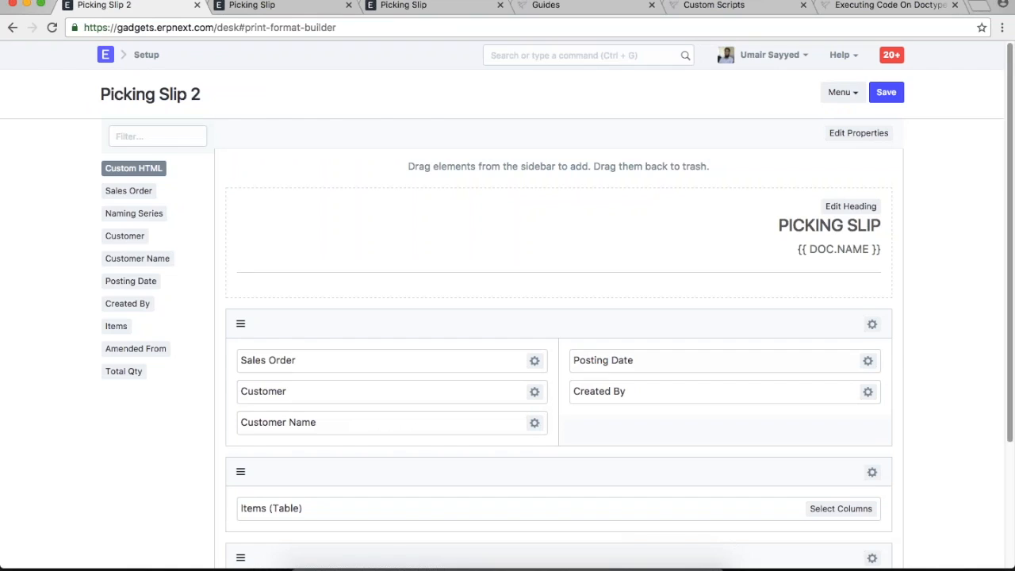
pyautogui.scroll(-3, 910, 315)
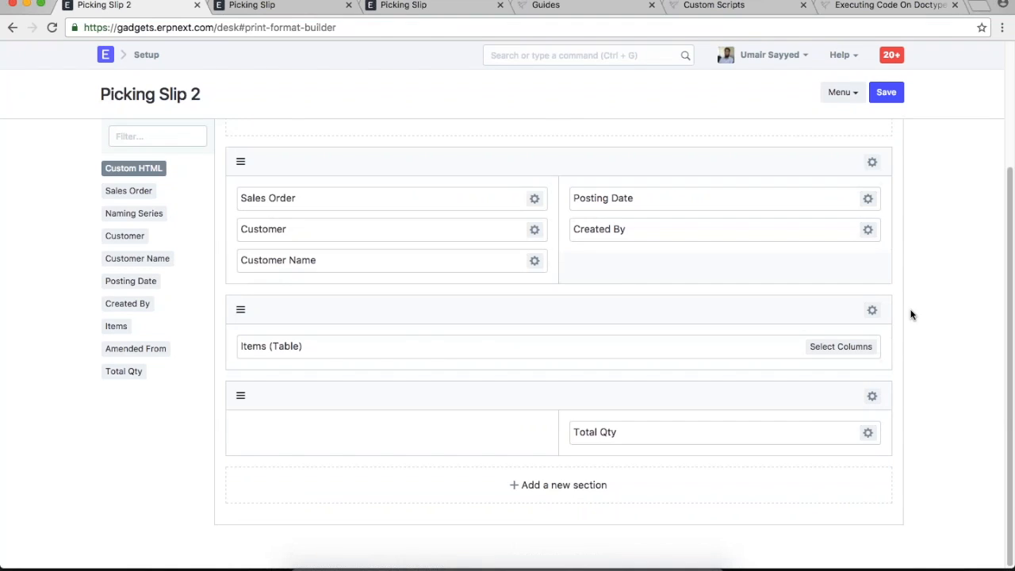
pyautogui.scroll(3, 911, 315)
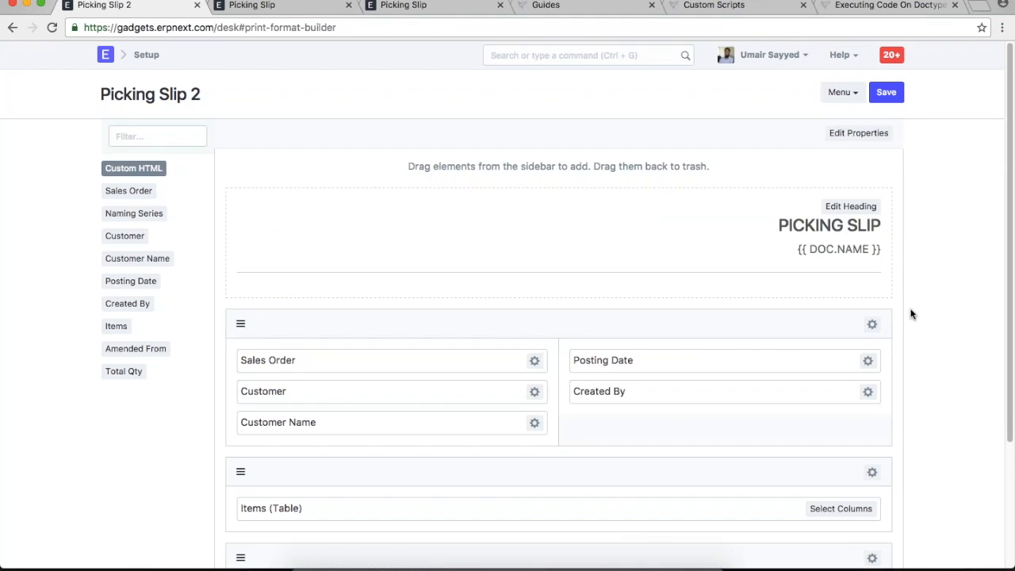
pyautogui.scroll(-3, 911, 314)
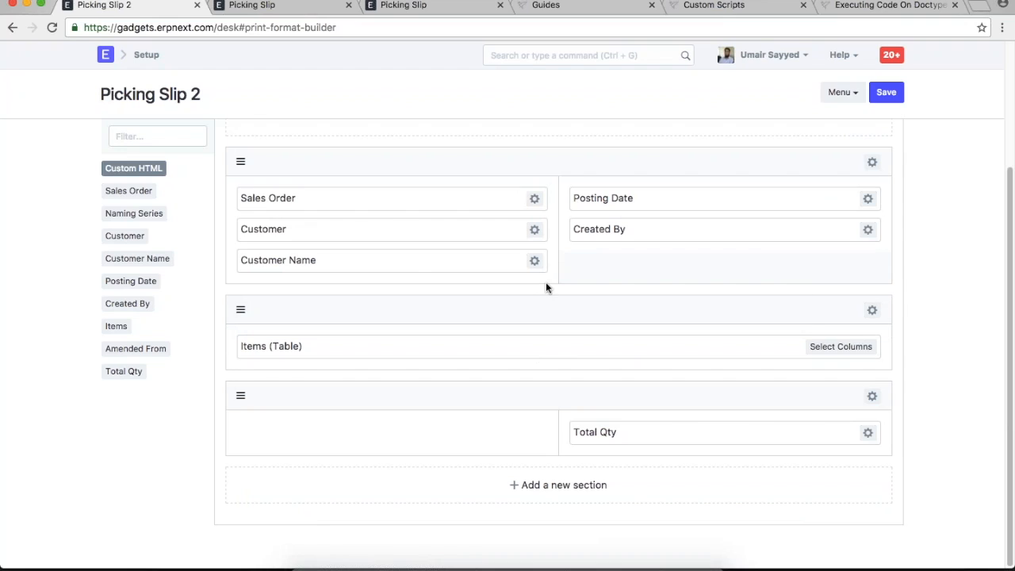
# - Remove Customer and the Items Description column, and place Amended From below Total Qty
pyautogui.moveTo(381, 229); pyautogui.dragTo(181, 244)
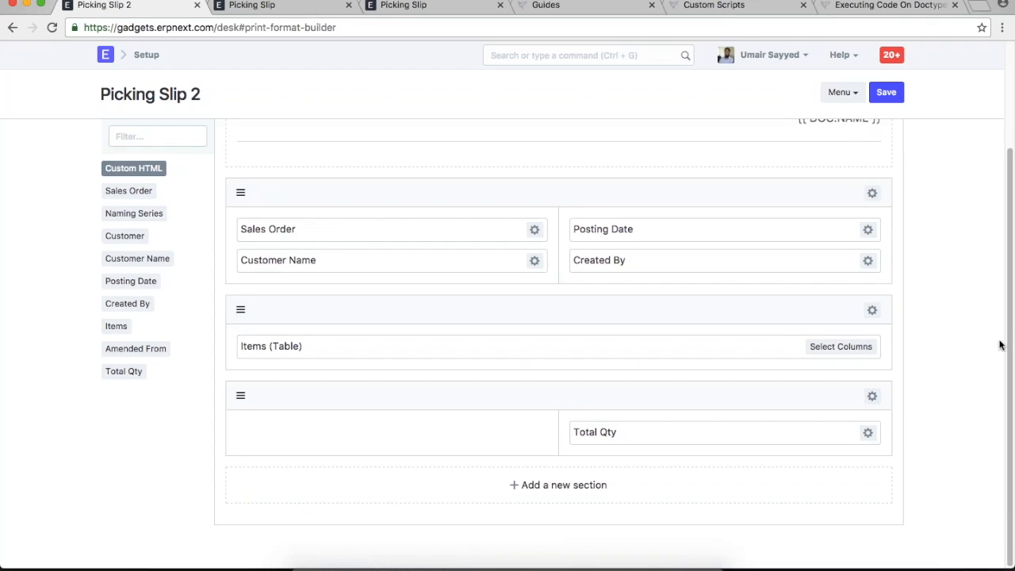
pyautogui.click(847, 349)
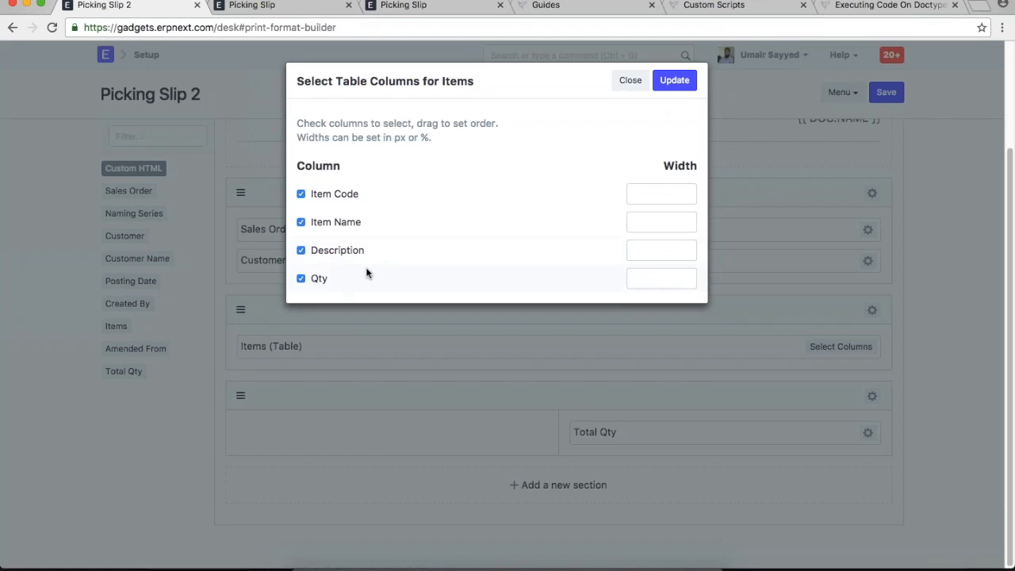
pyautogui.click(300, 250)
pyautogui.click(674, 82)
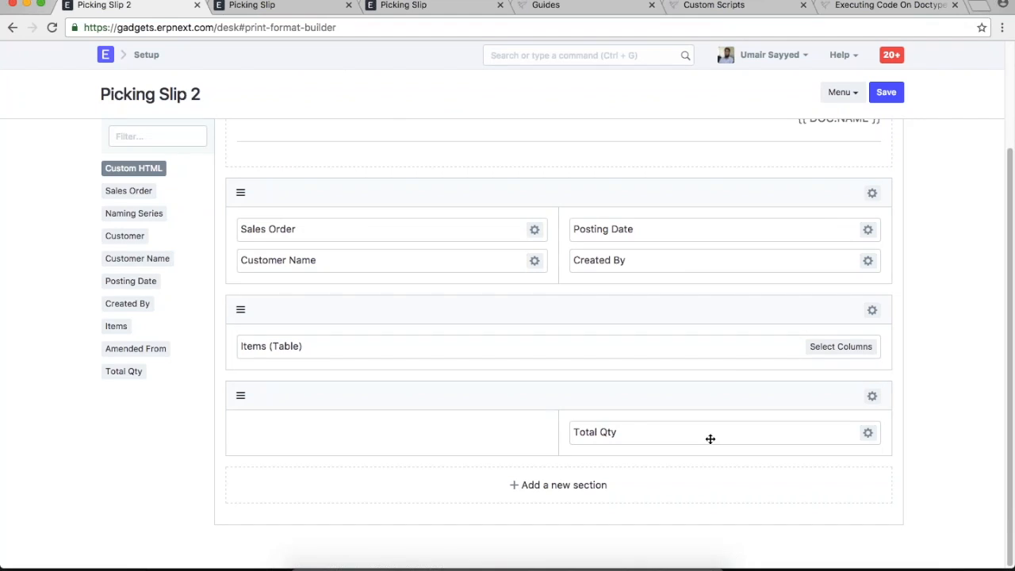
pyautogui.moveTo(715, 437); pyautogui.dragTo(682, 440)
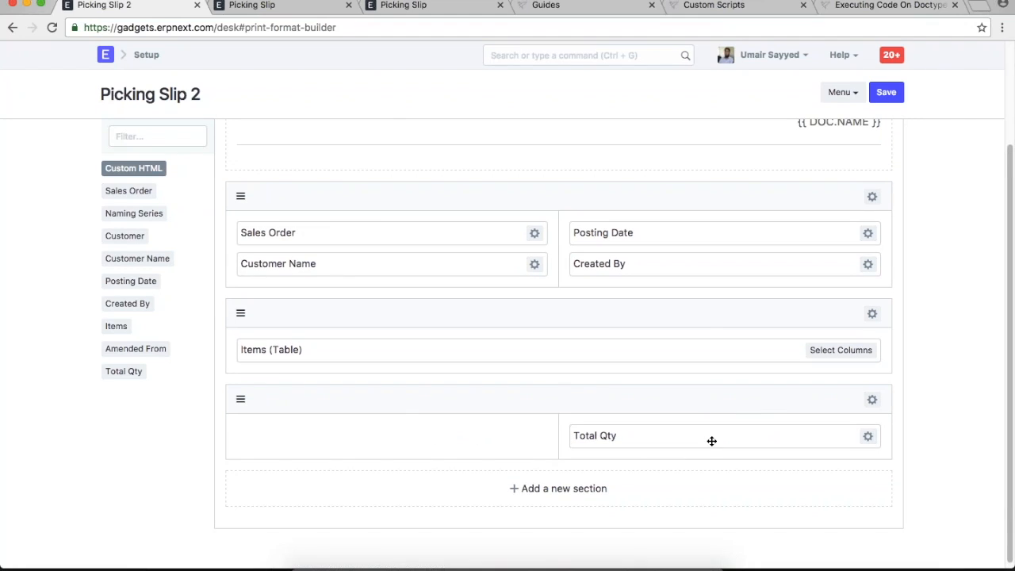
pyautogui.moveTo(134, 348); pyautogui.dragTo(618, 468)
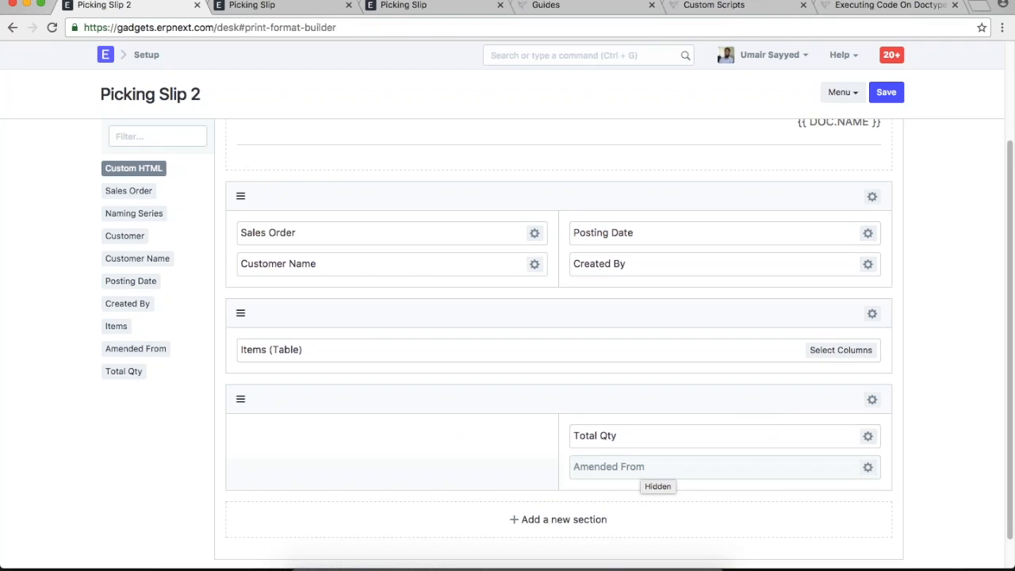
pyautogui.scroll(3, 770, 349)
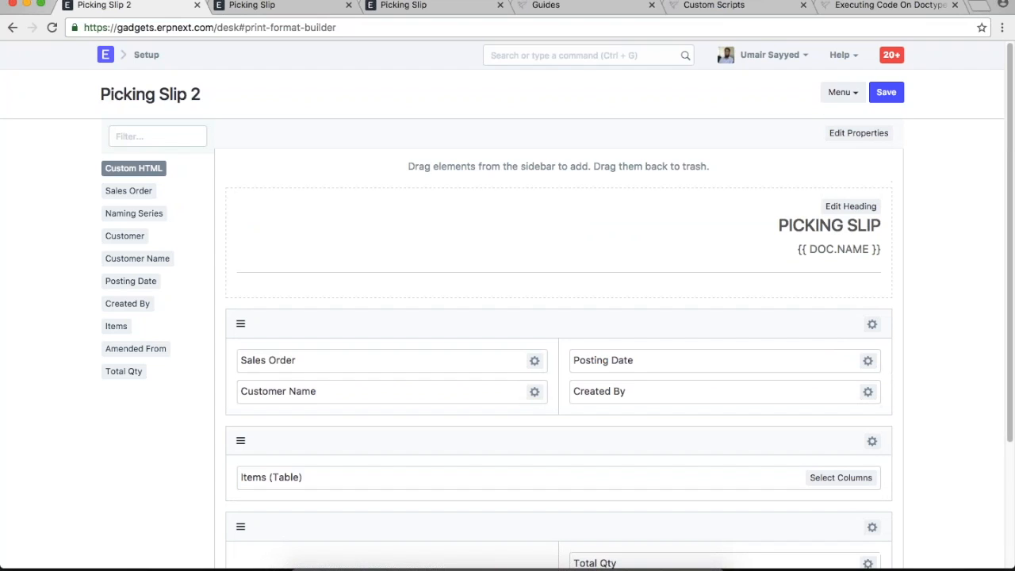
# - Open the heading editor and inspect its {{ doc.name }} placeholder
pyautogui.click(853, 206)
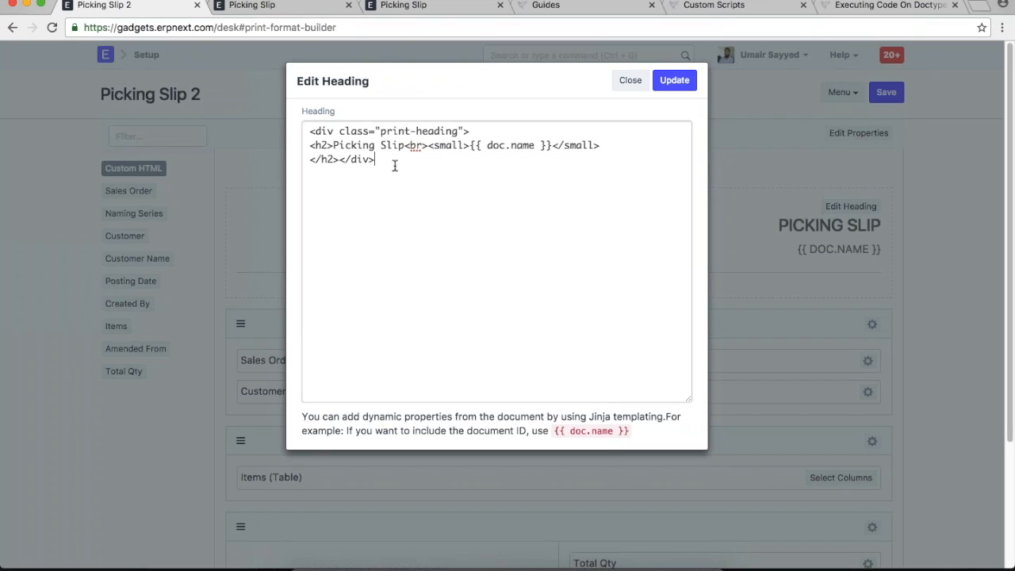
pyautogui.doubleClick(521, 147)
pyautogui.click(536, 176)
pyautogui.moveTo(550, 145); pyautogui.dragTo(470, 146)
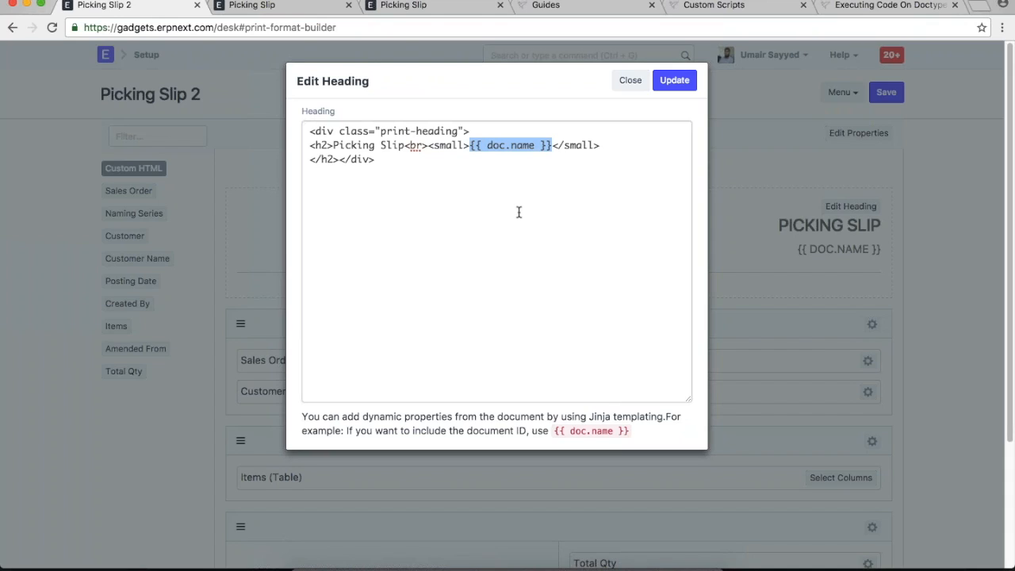
pyautogui.click(420, 170)
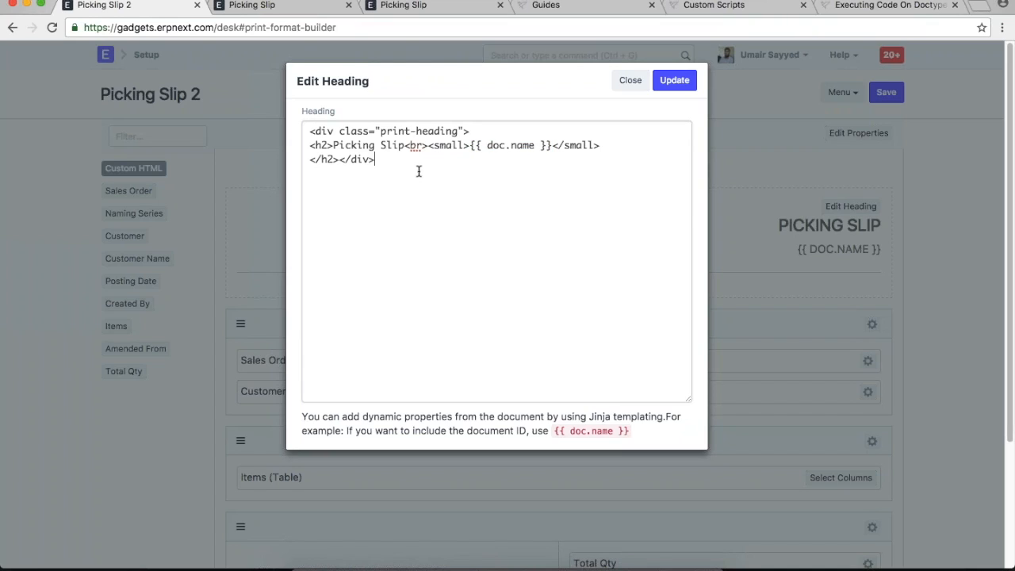
# - Change both <h2> heading tags to <h1>, apply, and save Picking Slip 2
pyautogui.click(325, 145)
pyautogui.press('BackSpace')
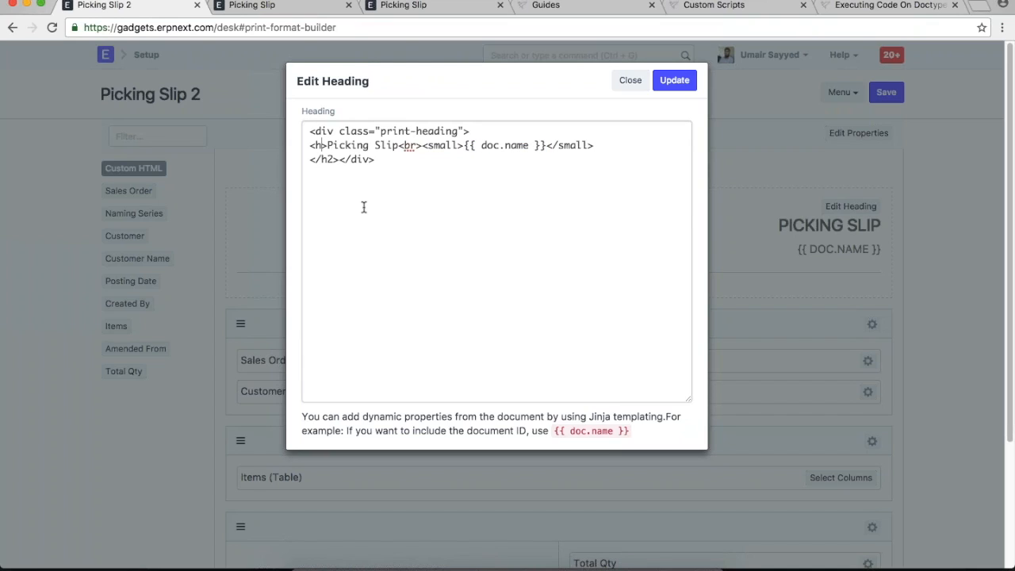
pyautogui.write('1')
pyautogui.click(329, 171)
pyautogui.press('BackSpace')
pyautogui.write('1>')
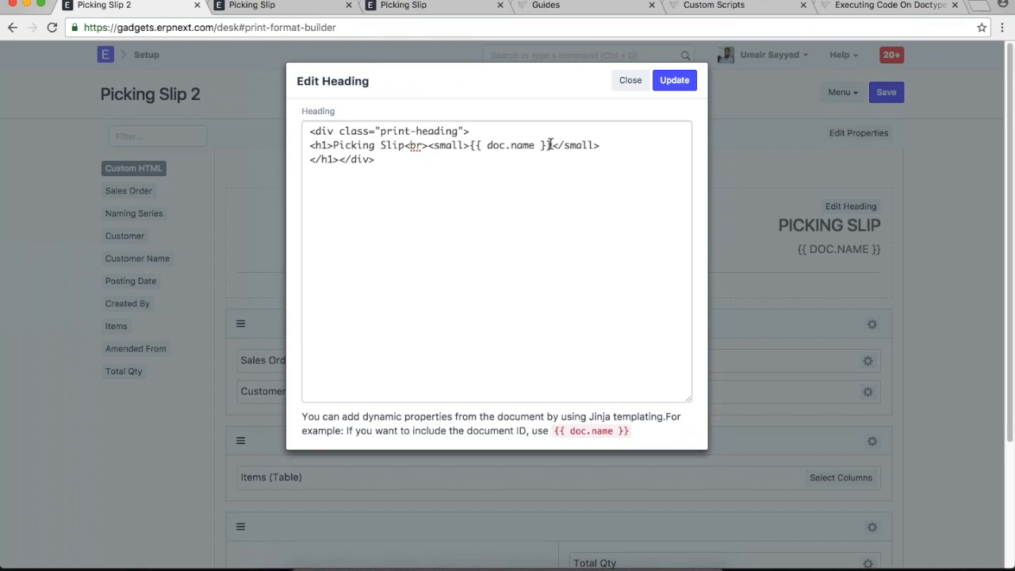
pyautogui.click(674, 81)
pyautogui.click(886, 91)
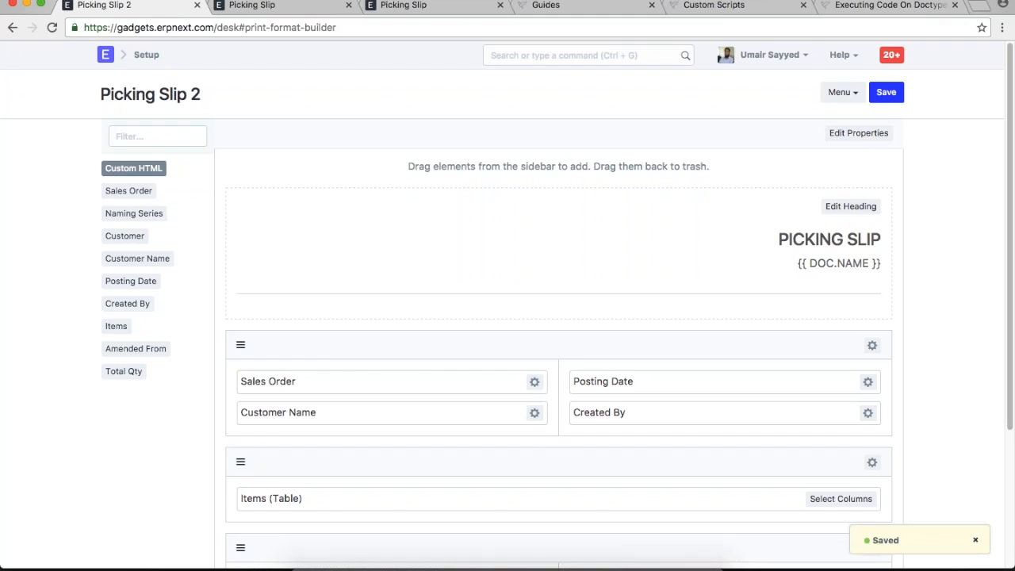
# - Reload ERPNext and preview PS-00001 in the Picking Slip 2 print format
pyautogui.click(12, 27)
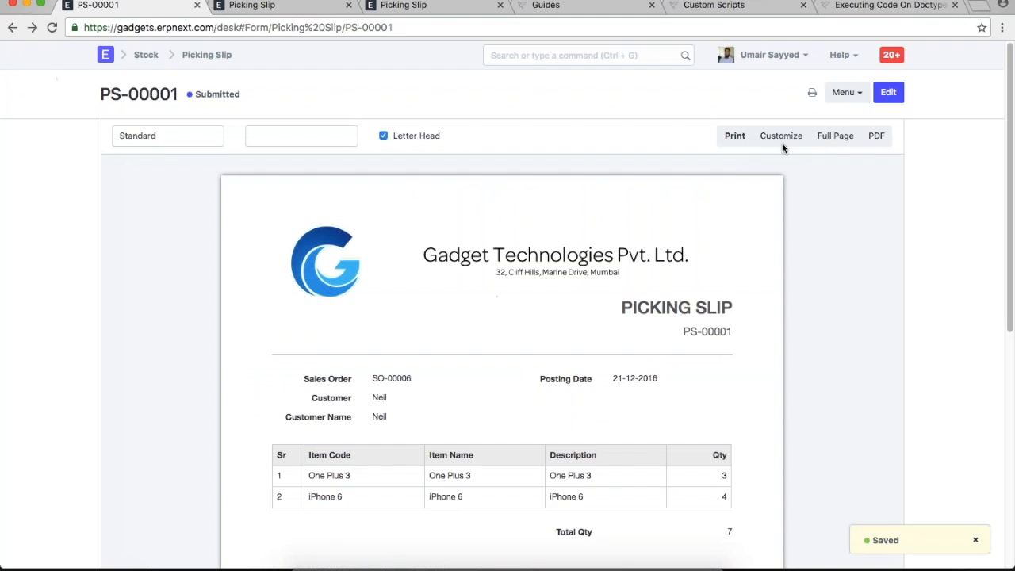
pyautogui.click(749, 56)
pyautogui.click(752, 149)
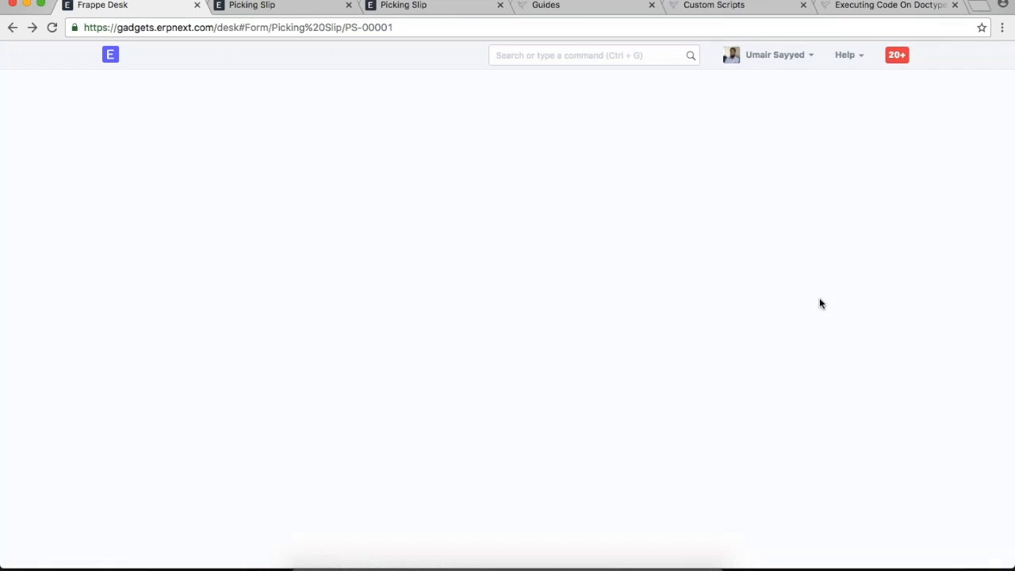
pyautogui.click(800, 93)
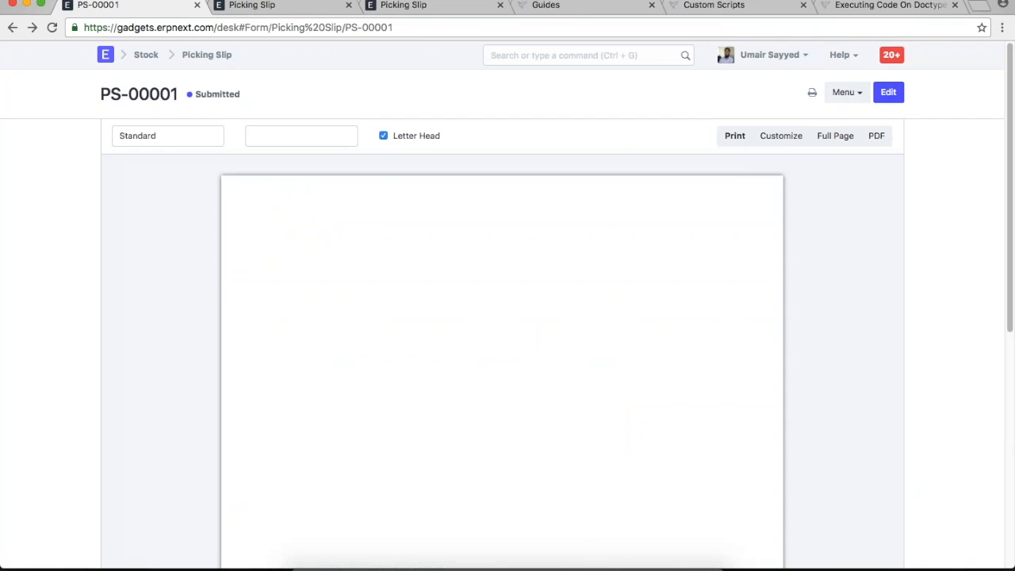
pyautogui.click(167, 136)
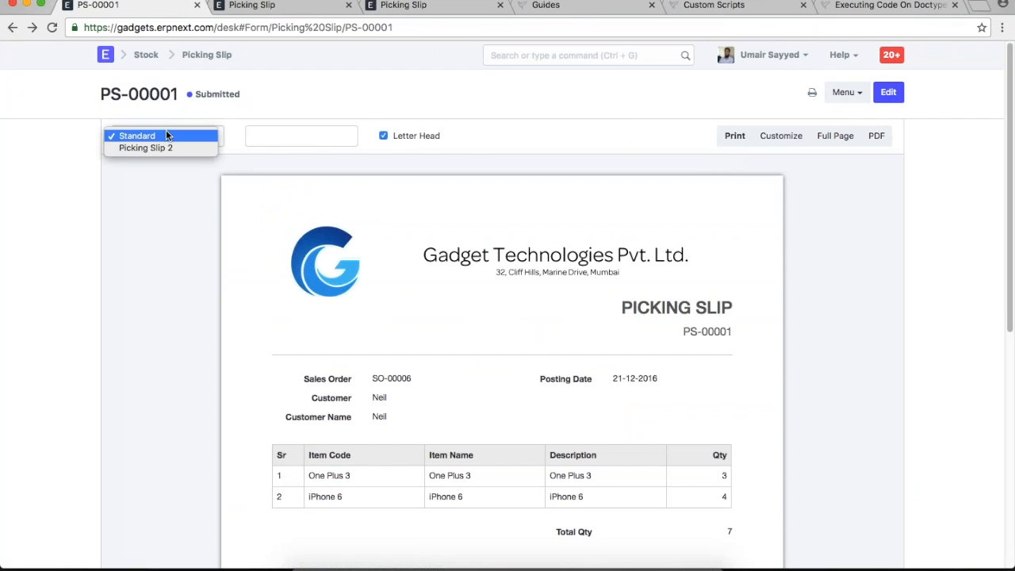
pyautogui.click(176, 149)
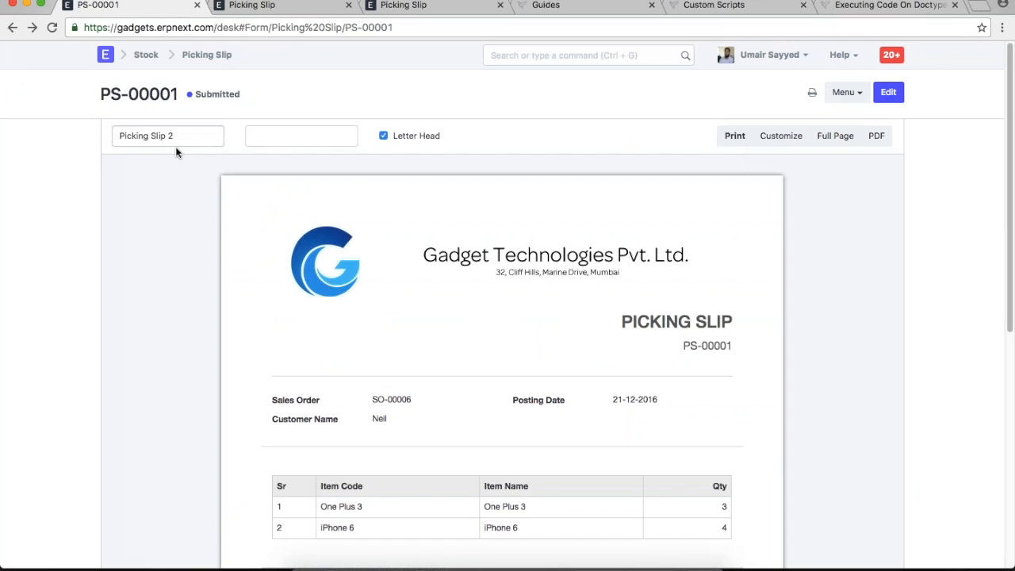
pyautogui.scroll(-4, 374, 377)
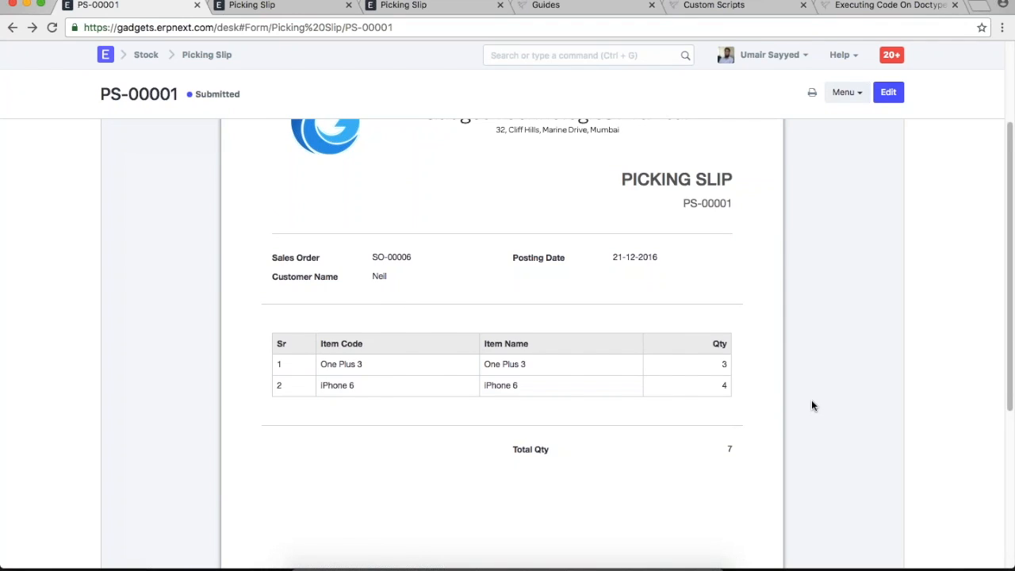
pyautogui.scroll(2, 811, 405)
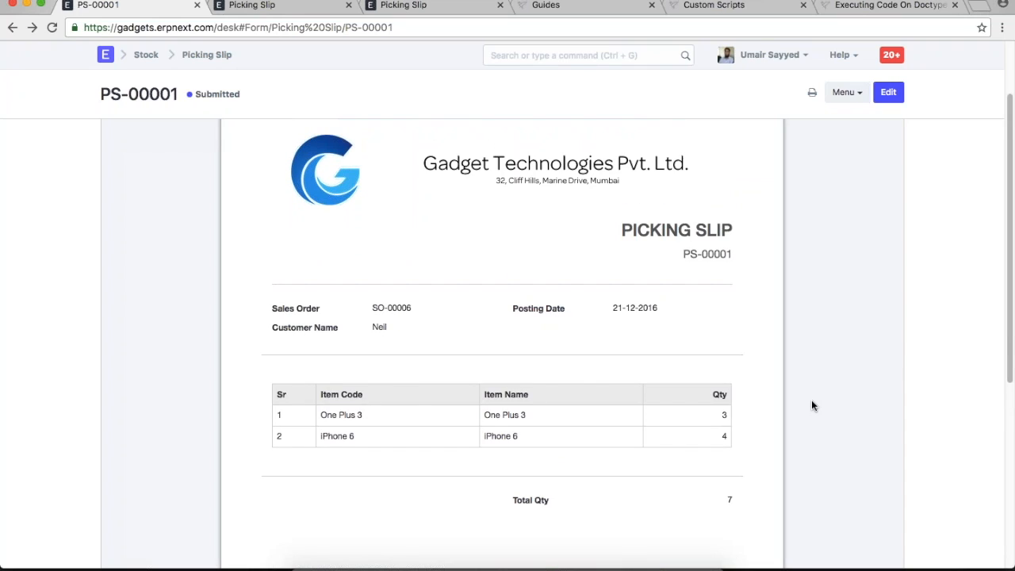
pyautogui.scroll(3, 811, 399)
# - Compare the preview with the Standard format, then switch back to Picking Slip 2
pyautogui.click(158, 140)
pyautogui.click(164, 126)
pyautogui.scroll(-2, 365, 328)
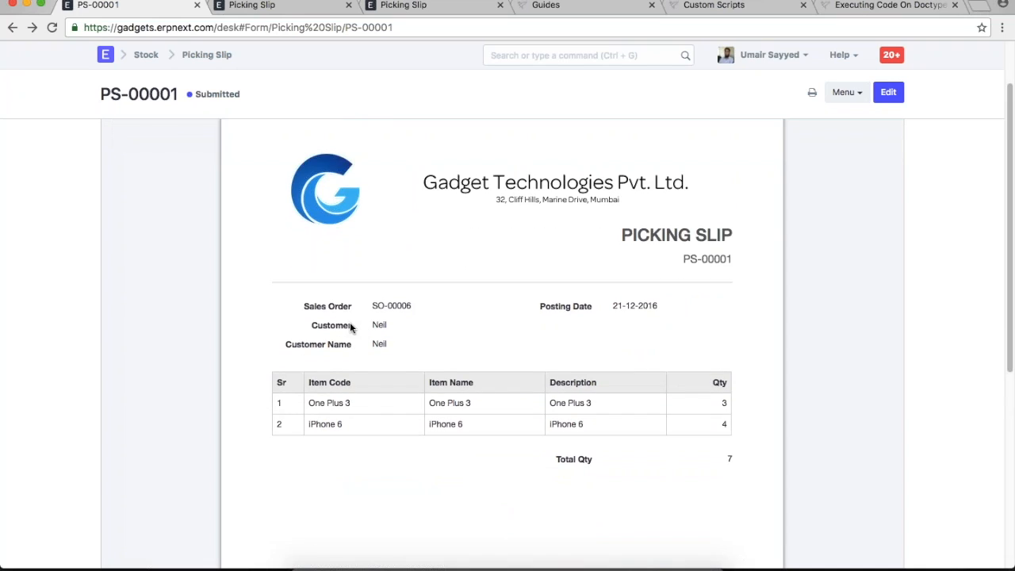
pyautogui.scroll(-2, 515, 370)
pyautogui.scroll(4, 552, 367)
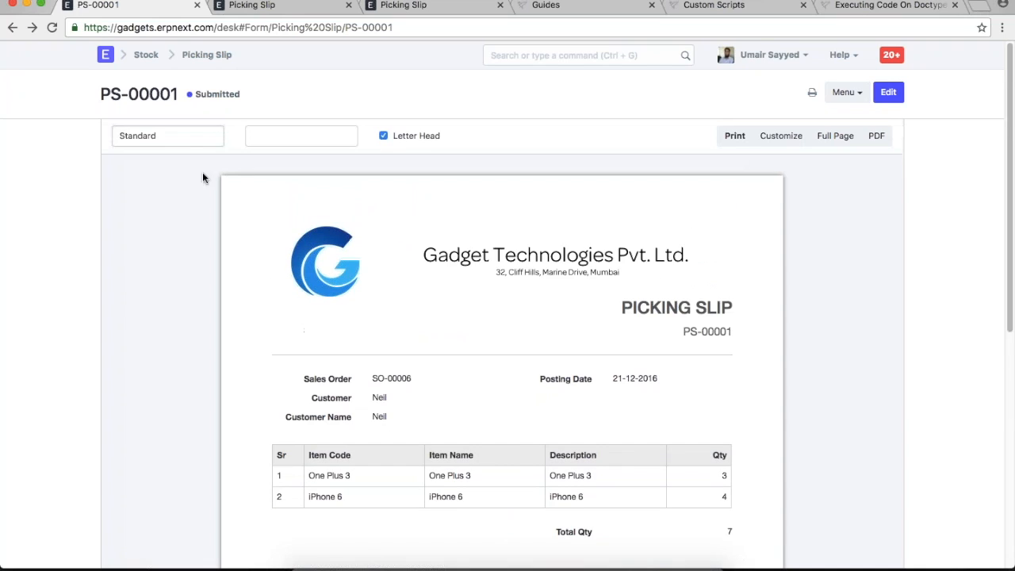
pyautogui.click(176, 136)
pyautogui.click(178, 148)
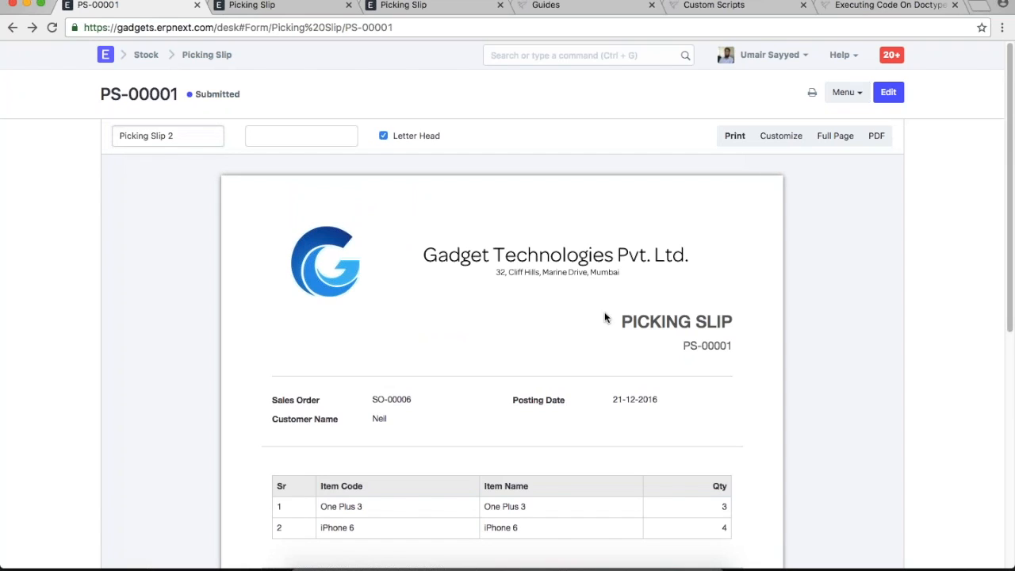
pyautogui.scroll(-3, 604, 318)
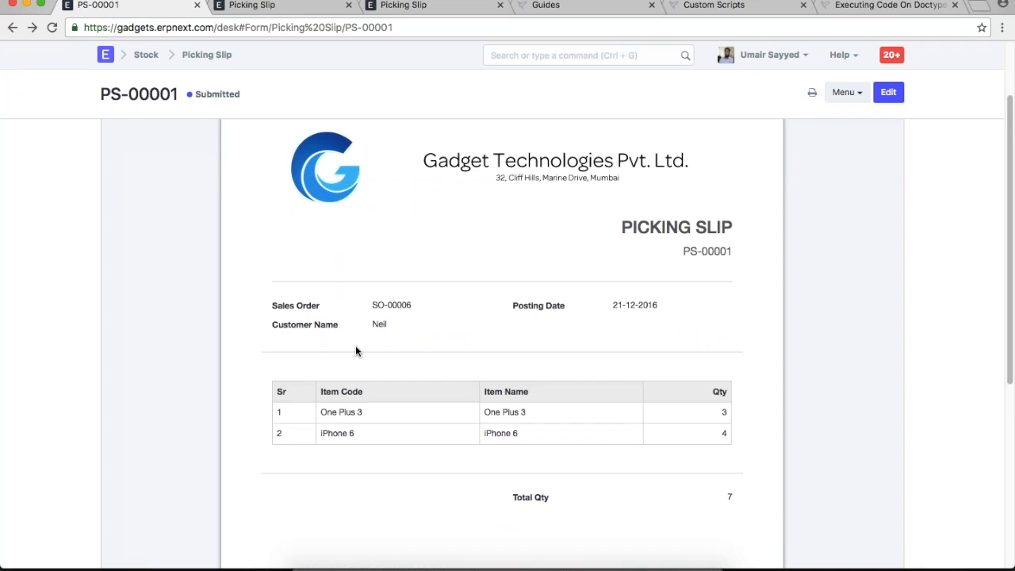
pyautogui.scroll(3, 355, 351)
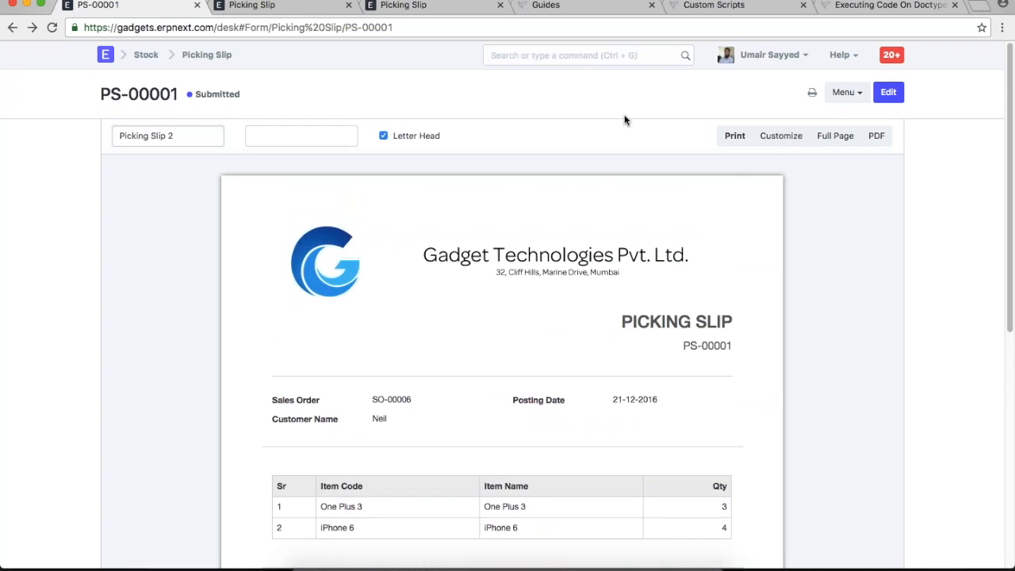
pyautogui.hotkey('ctrl', 'g')
pyautogui.write('new prin')
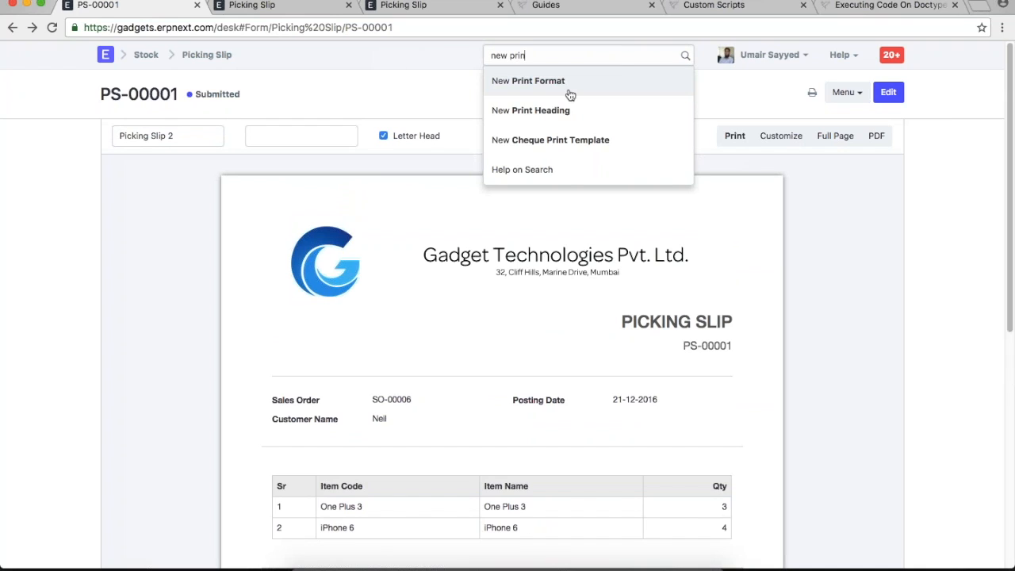
pyautogui.click(570, 95)
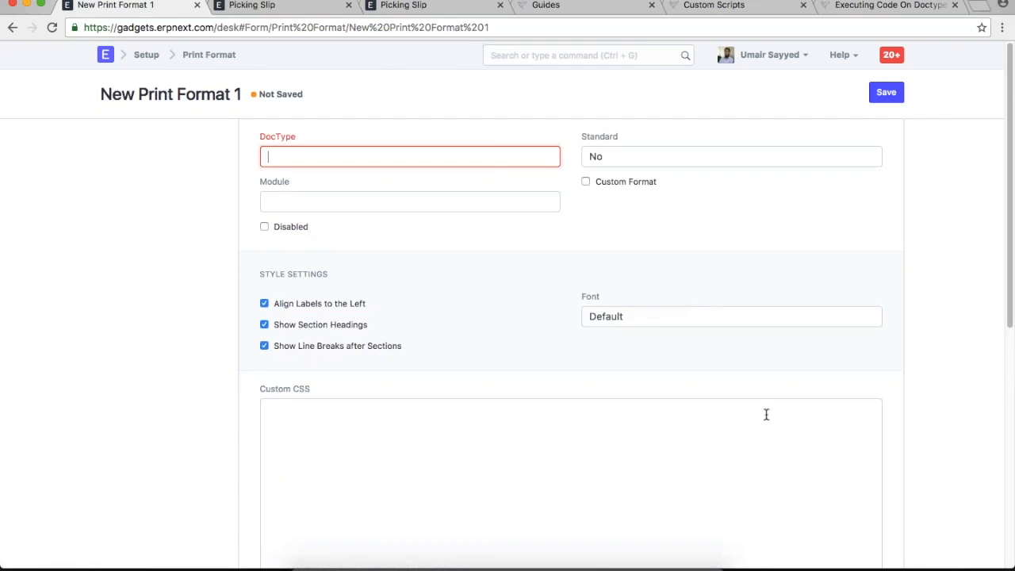
pyautogui.click(621, 254)
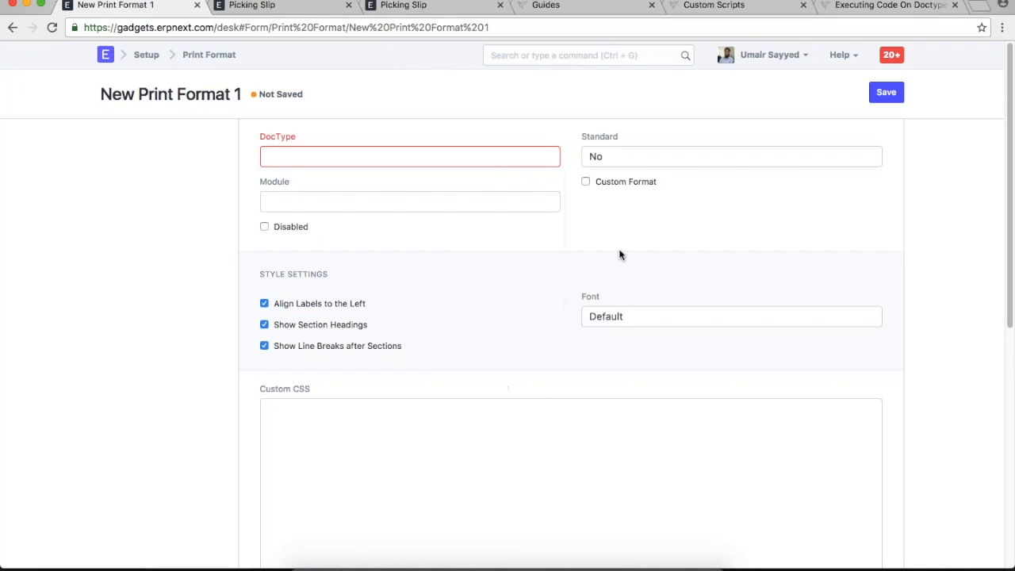
pyautogui.click(380, 156)
pyautogui.write('pic')
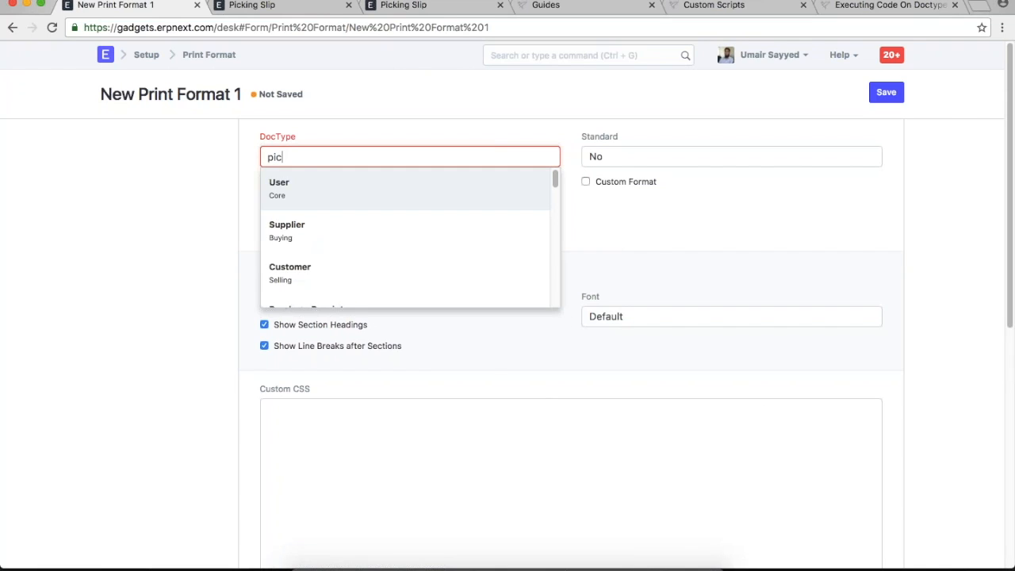
pyautogui.click(448, 186)
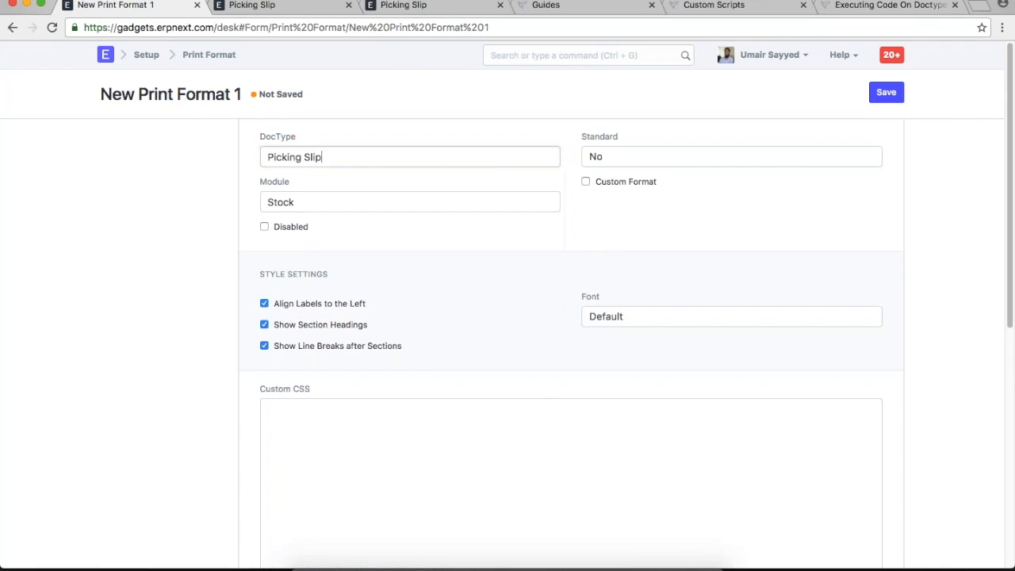
pyautogui.scroll(-5, 584, 254)
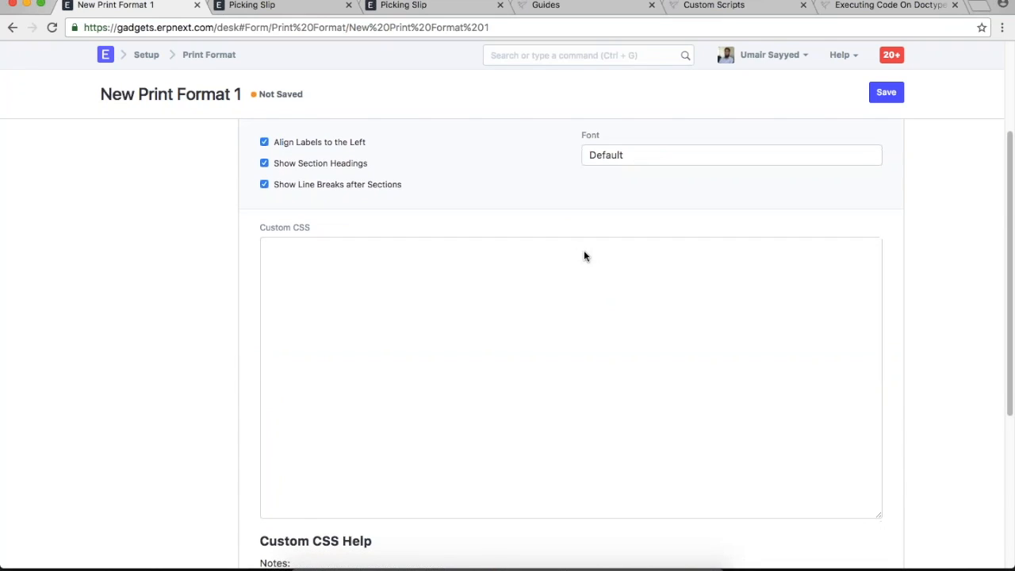
pyautogui.scroll(5, 584, 255)
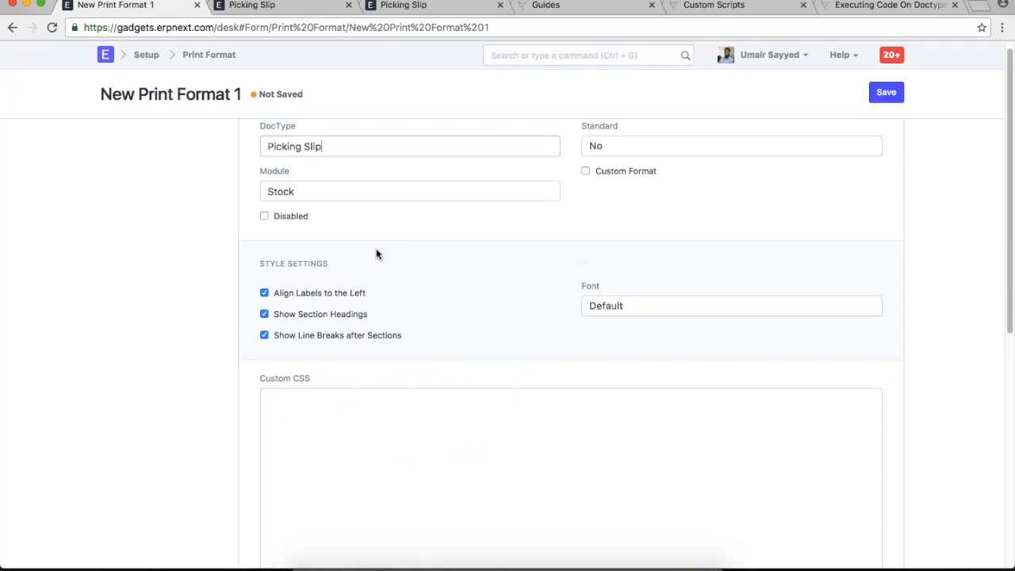
pyautogui.scroll(-5, 430, 344)
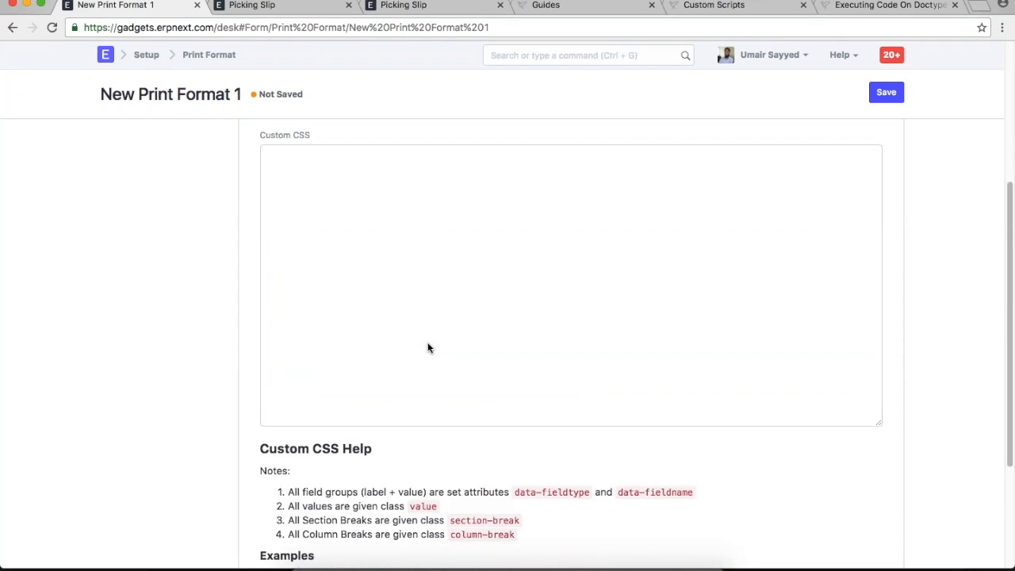
pyautogui.scroll(2, 428, 347)
pyautogui.click(428, 346)
pyautogui.scroll(4, 428, 343)
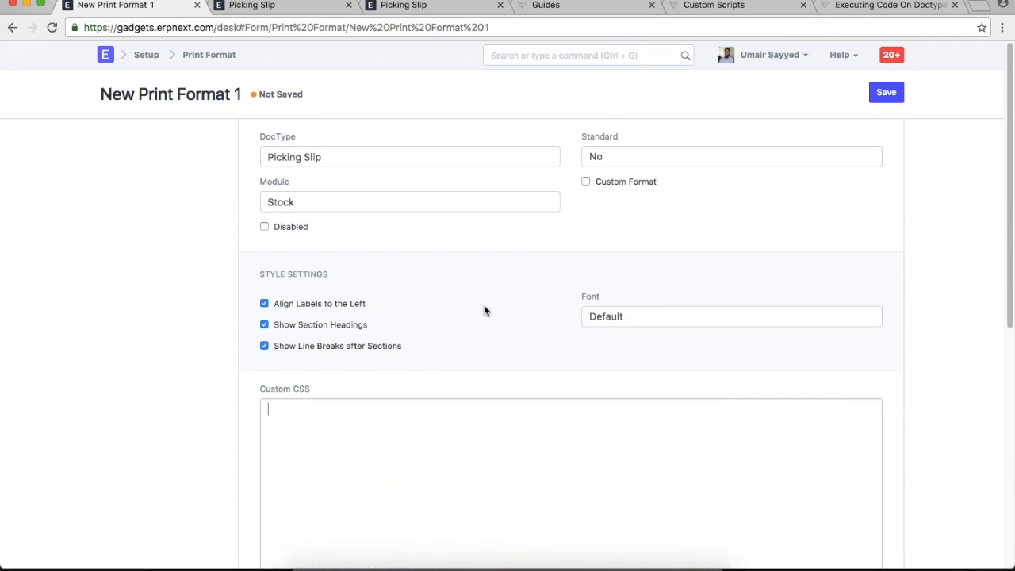
pyautogui.click(10, 31)
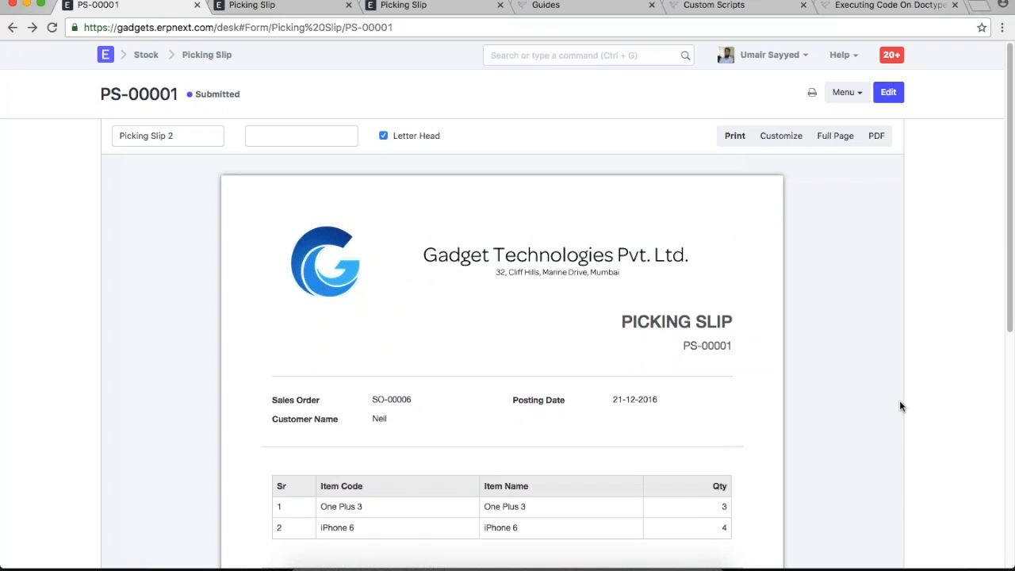
# - Leave PS-00001's print preview for its editable form view
pyautogui.click(889, 94)
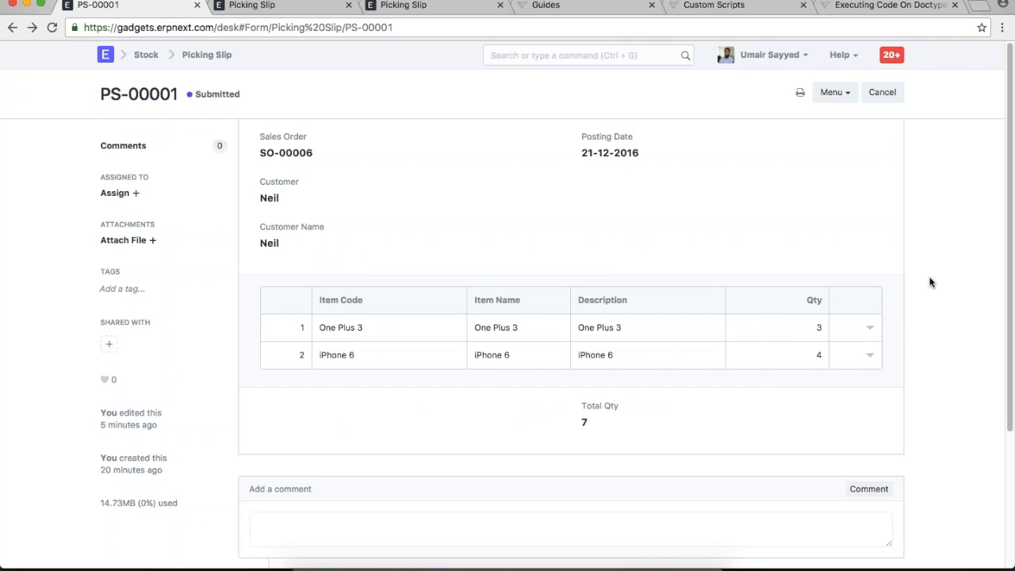
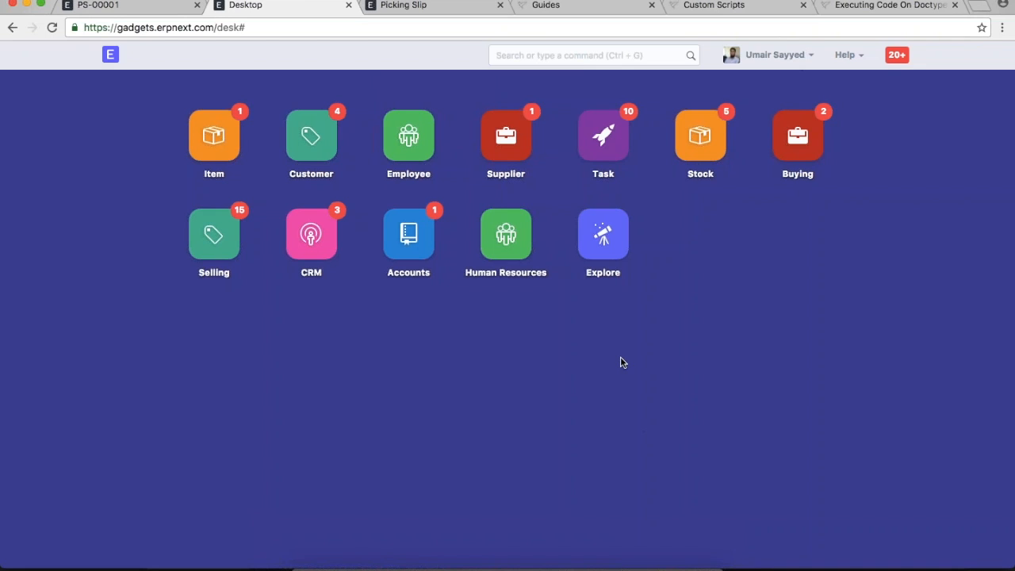
# - Start a new Workflow by searching 'new wo' in the awesome bar
pyautogui.click(582, 53)
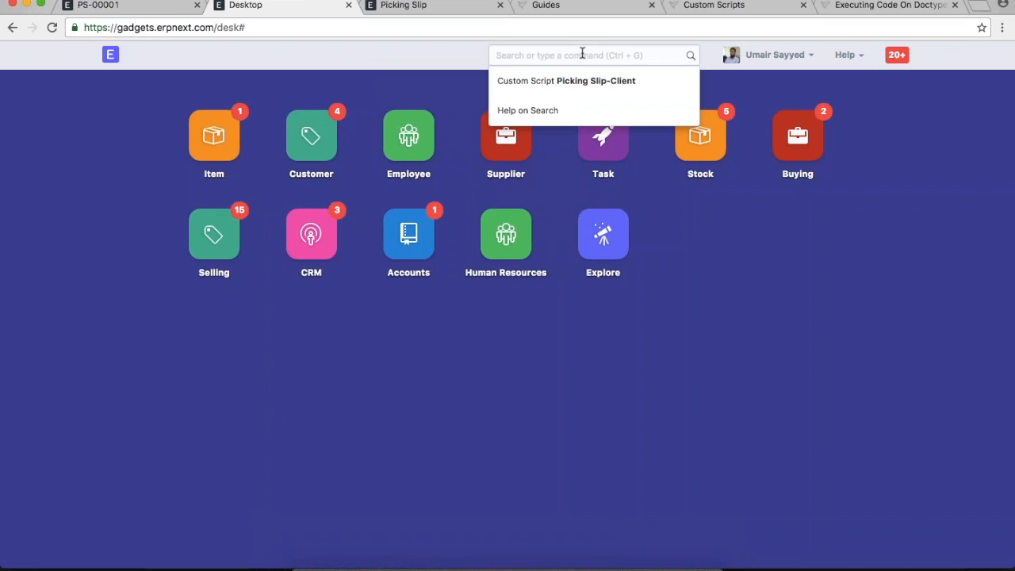
pyautogui.write('new wo')
pyautogui.click(559, 81)
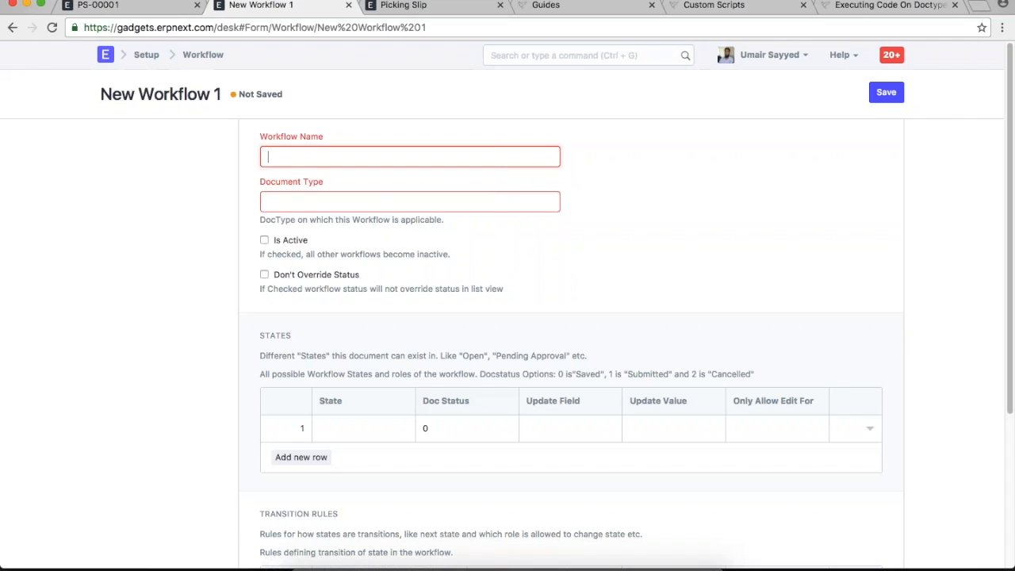
# - Name the workflow 'Picking Slip Authorization' and set its Document Type to Picking Slip
pyautogui.write('Picking Slip Au')
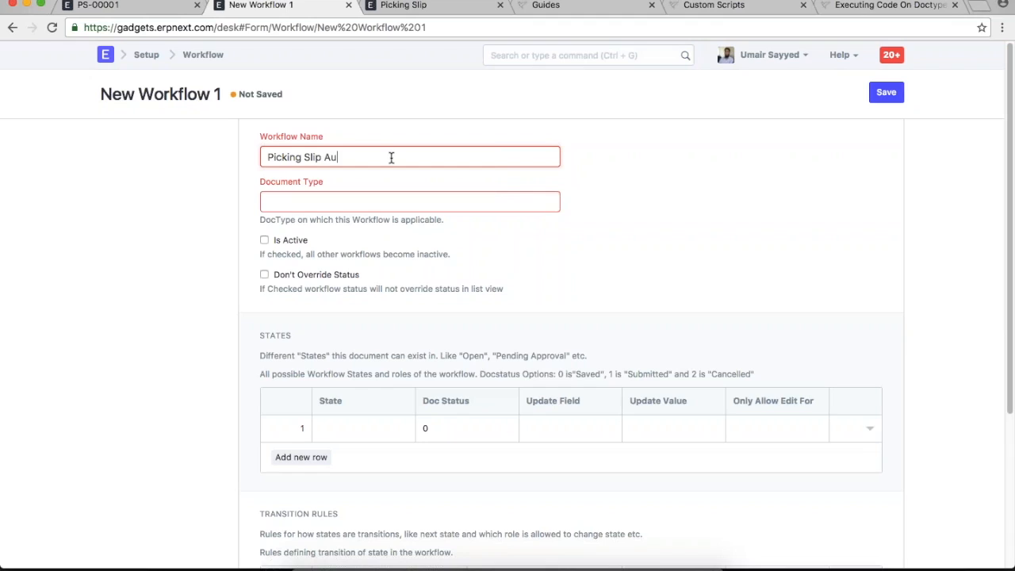
pyautogui.write('thorization')
pyautogui.press('Tab')
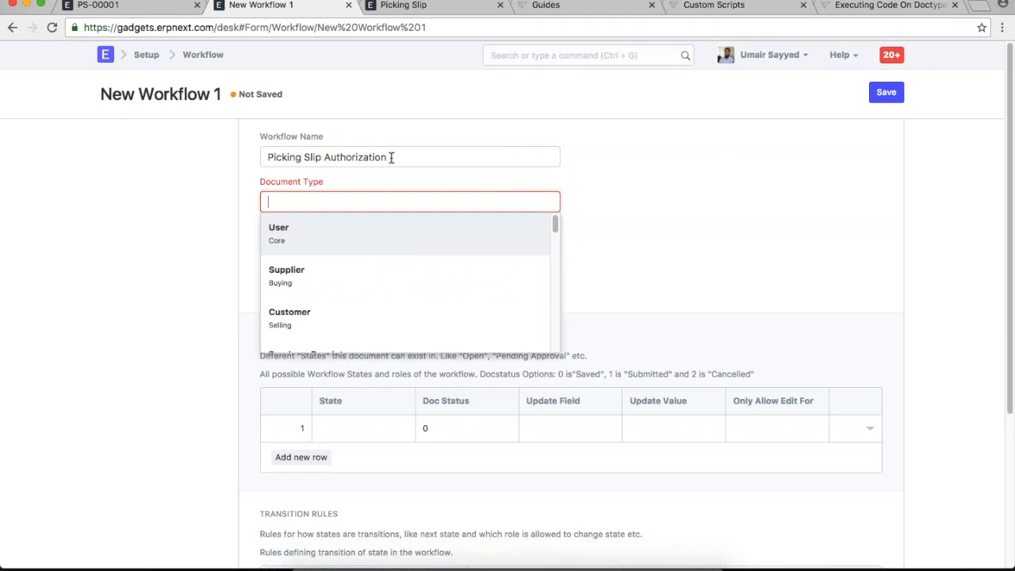
pyautogui.write('pick')
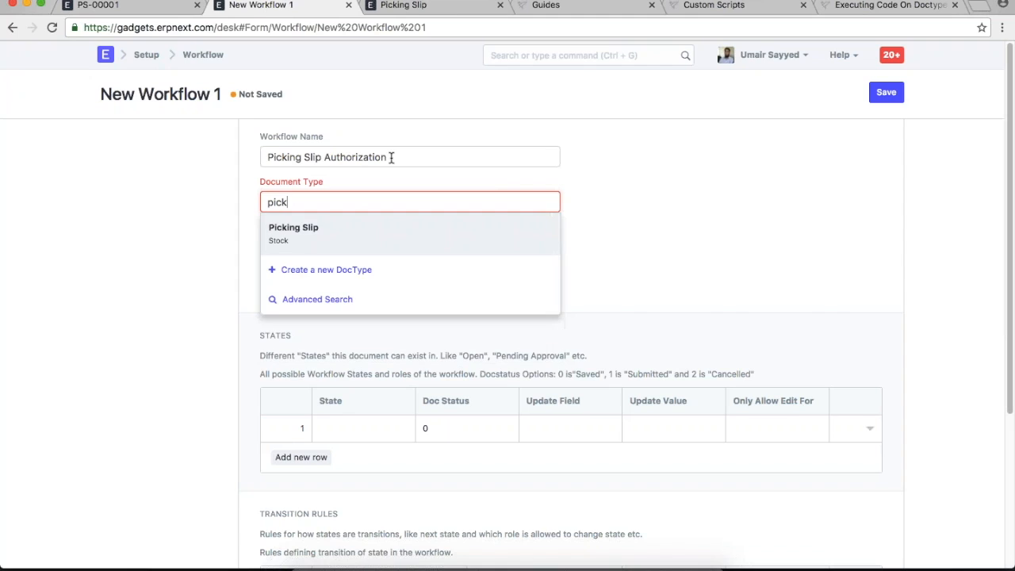
pyautogui.press('Return')
pyautogui.scroll(-2, 608, 260)
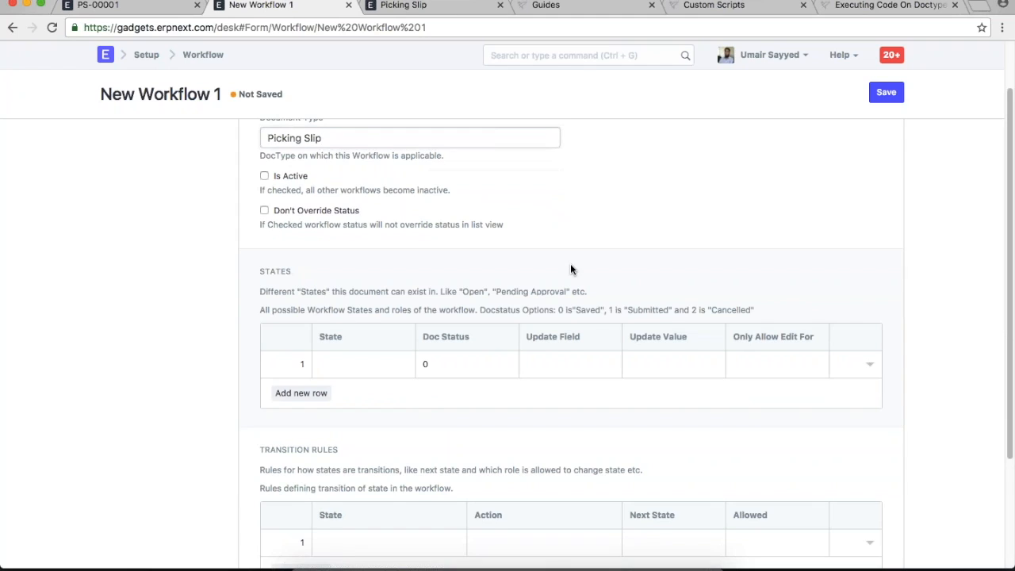
pyautogui.scroll(-5, 570, 269)
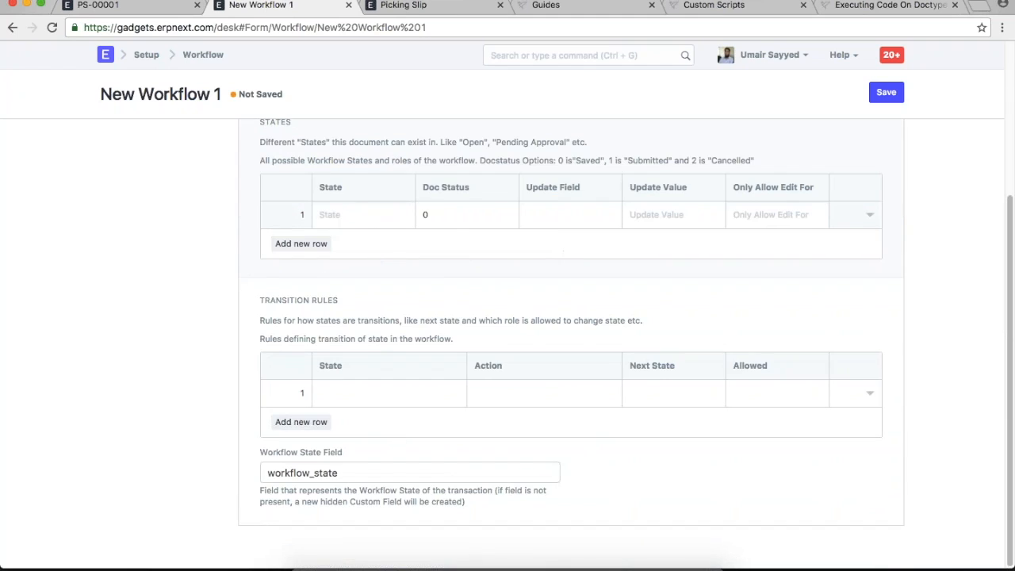
# - Set the first workflow state to Pending, editable only by Stock User
pyautogui.click(401, 218)
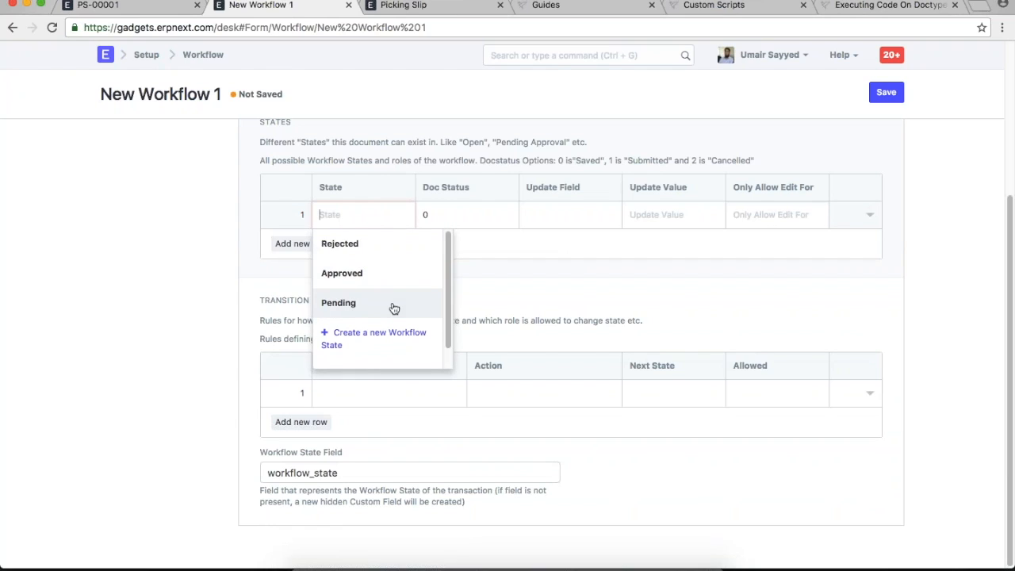
pyautogui.click(392, 307)
pyautogui.click(560, 220)
pyautogui.click(662, 219)
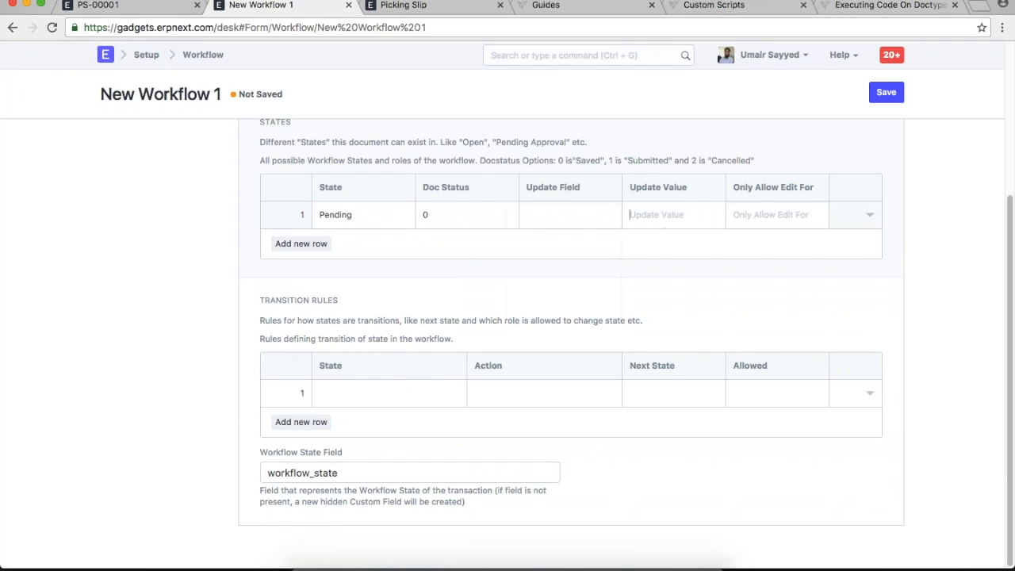
pyautogui.click(753, 219)
pyautogui.write('stock use')
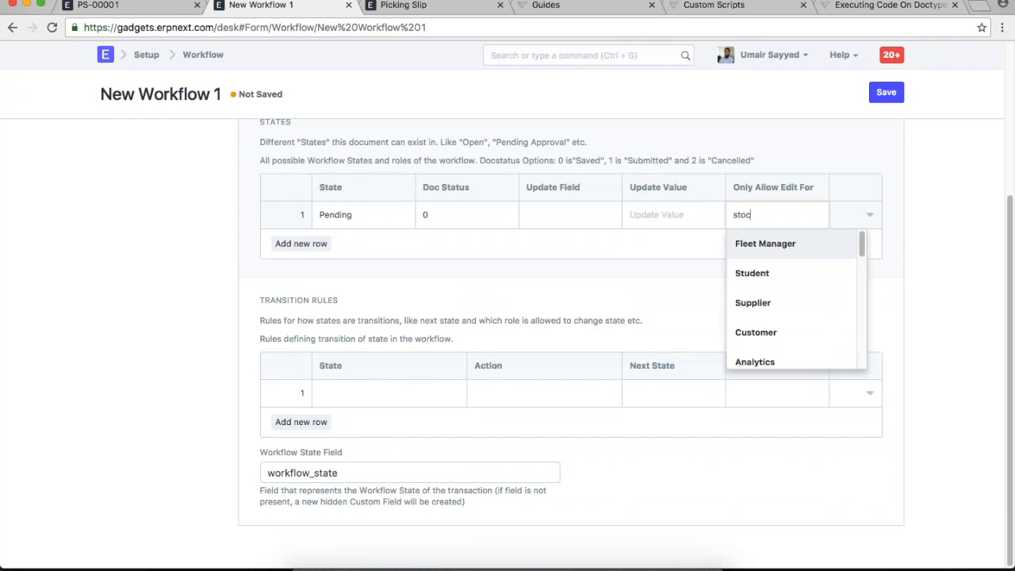
pyautogui.click(765, 252)
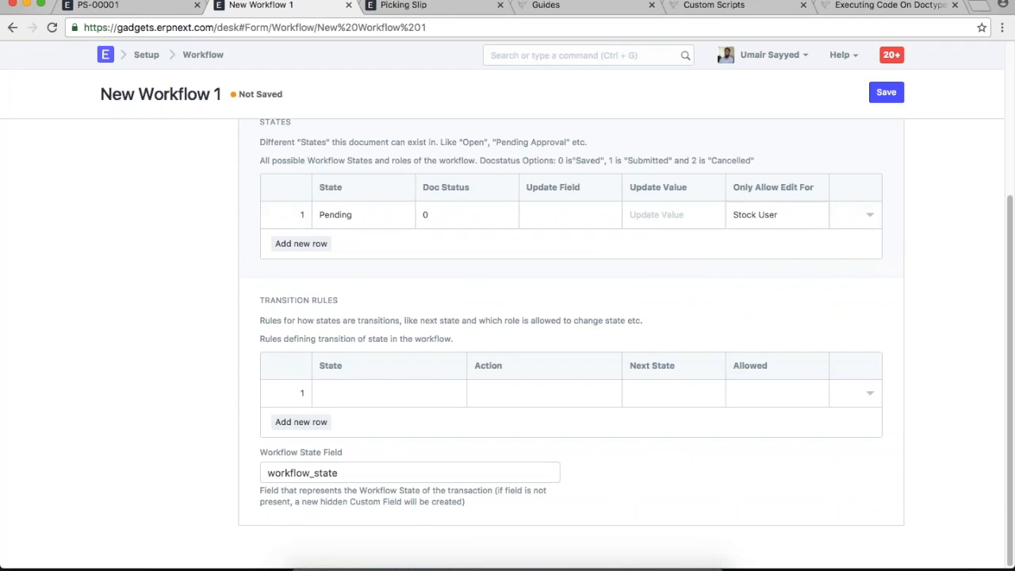
# - Add a second state row and create the new state 'Approved by Stock Manager'
pyautogui.click(300, 243)
pyautogui.click(365, 245)
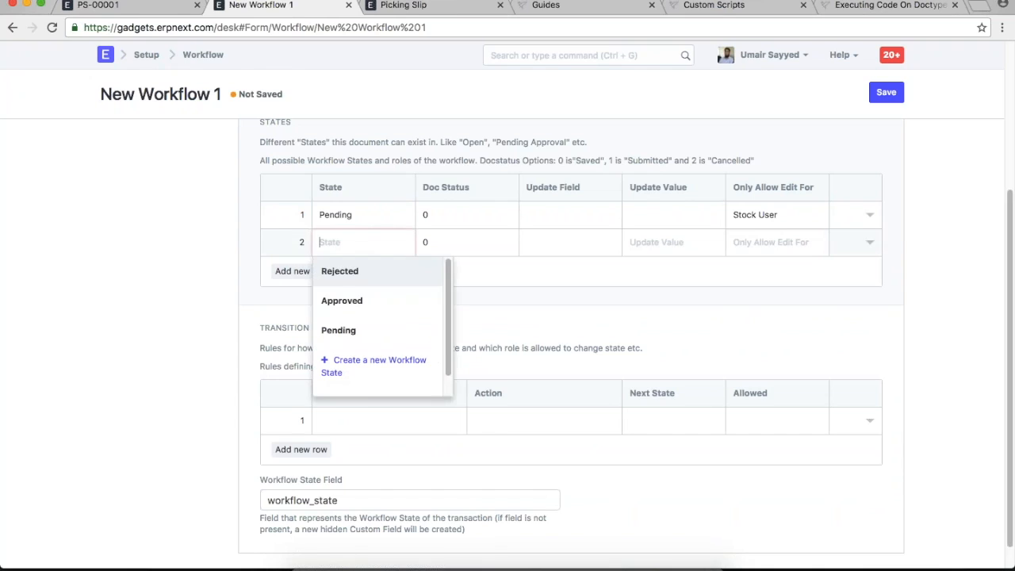
pyautogui.click(383, 365)
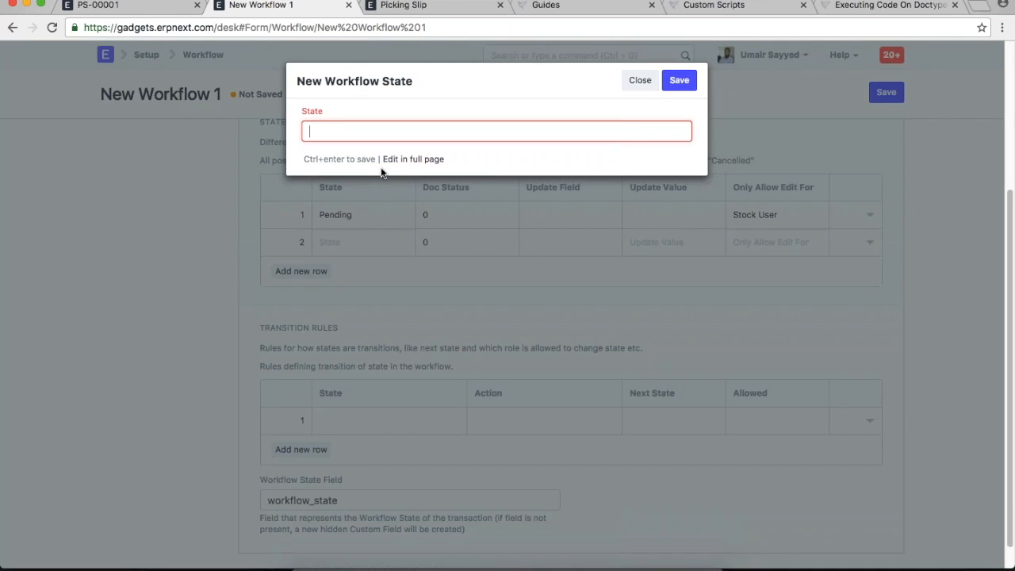
pyautogui.write('Approved by Stock Manager')
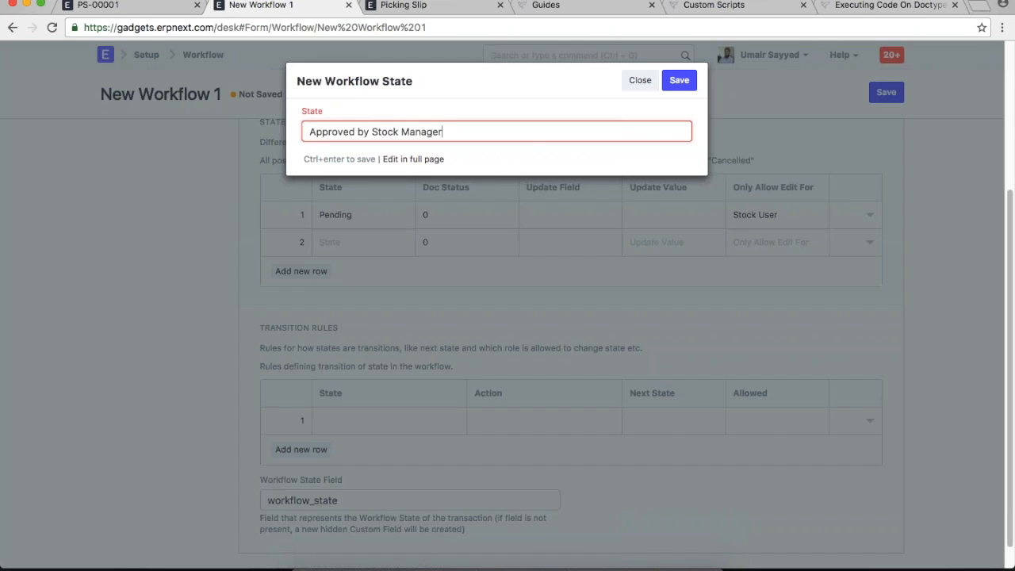
pyautogui.hotkey('ctrl', 'Return')
# - Let Stock Manager edit the Approved by Stock Manager state and add a third state row
pyautogui.click(782, 245)
pyautogui.write('stock ')
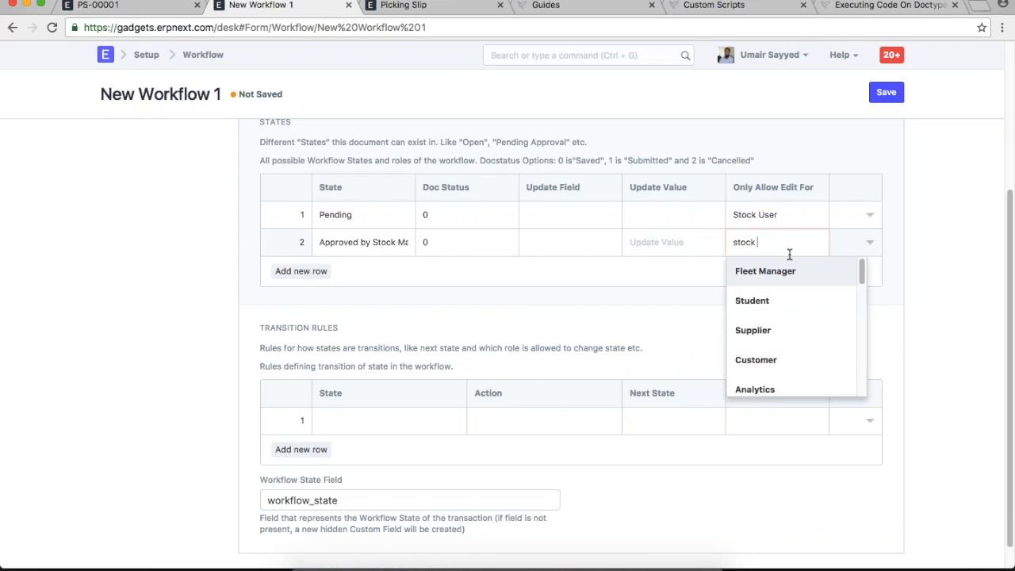
pyautogui.write('ma')
pyautogui.click(793, 272)
pyautogui.press('Tab')
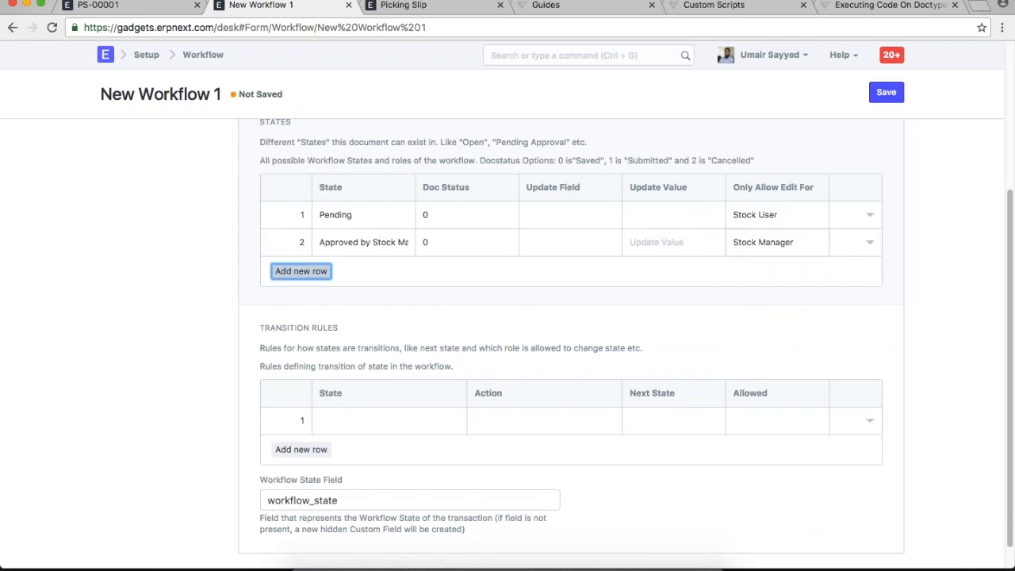
pyautogui.press('Return')
pyautogui.click(379, 269)
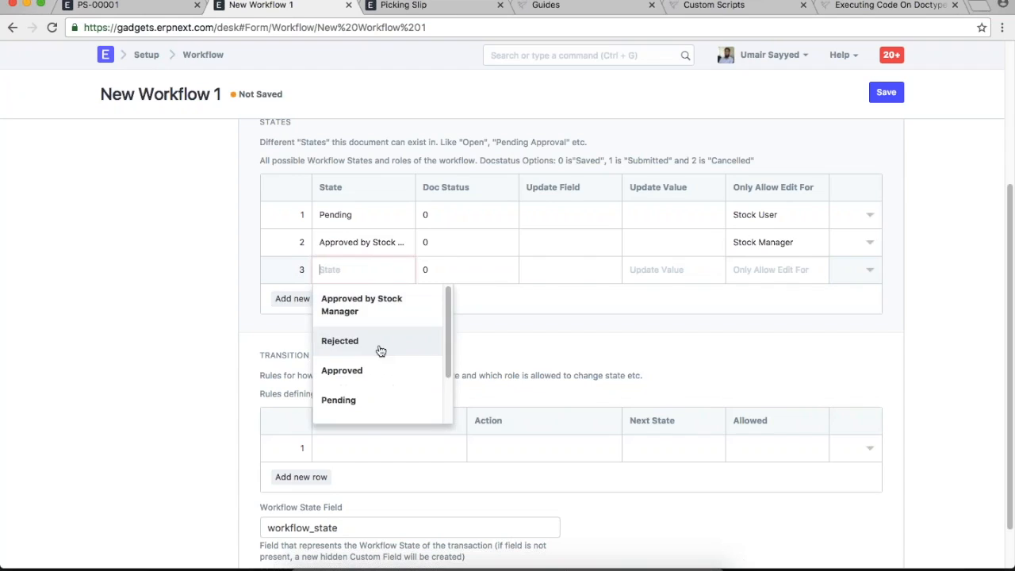
# - Create state 'Approved by Accounts Manager' with Doc Status 1, editable by Accounts Manager
pyautogui.scroll(-2, 380, 365)
pyautogui.click(378, 324)
pyautogui.write('Approved by')
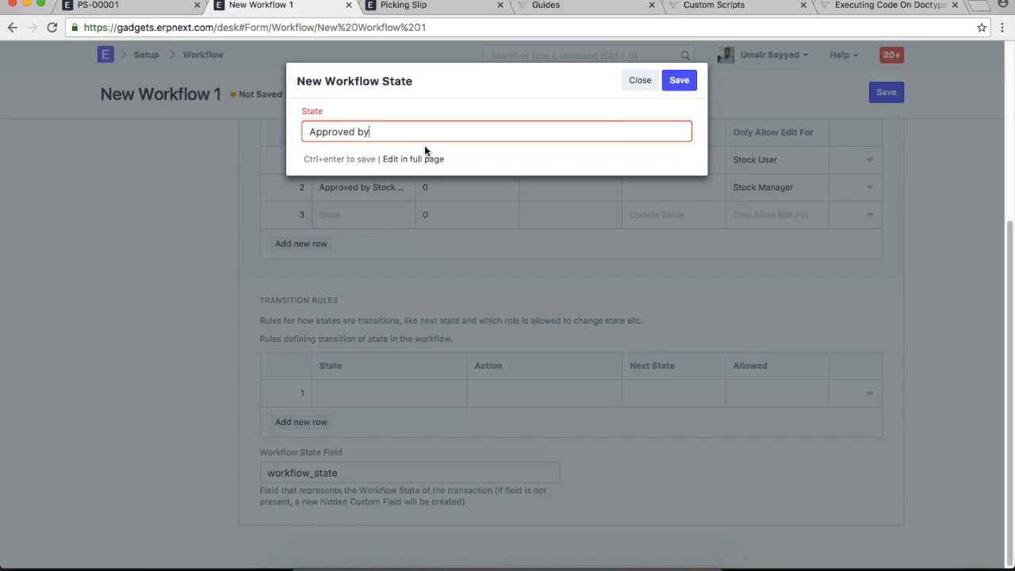
pyautogui.write(' Accounts Manager')
pyautogui.hotkey('ctrl', 'Return')
pyautogui.click(773, 214)
pyautogui.write('account')
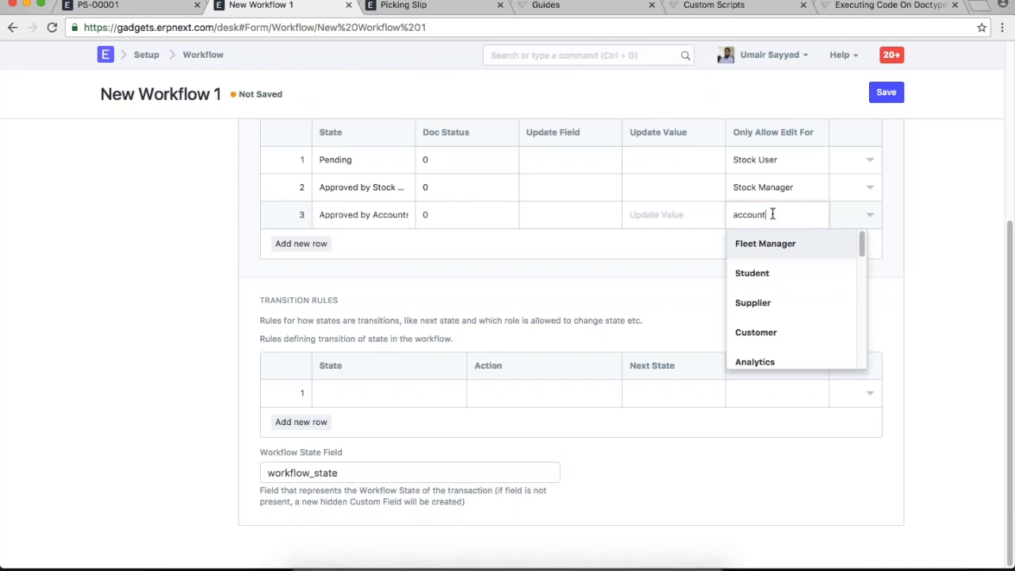
pyautogui.click(775, 244)
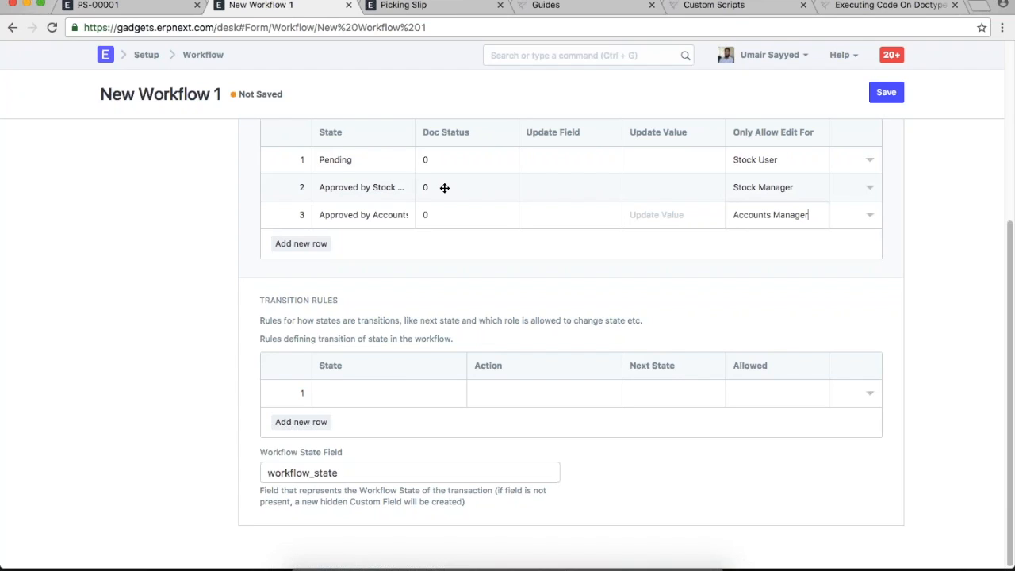
pyautogui.click(448, 214)
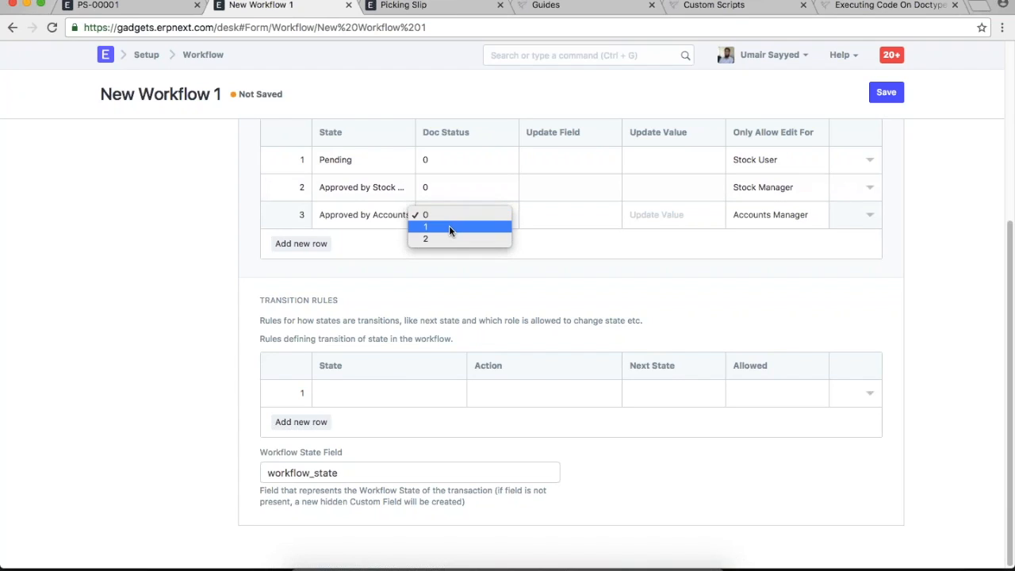
pyautogui.click(450, 227)
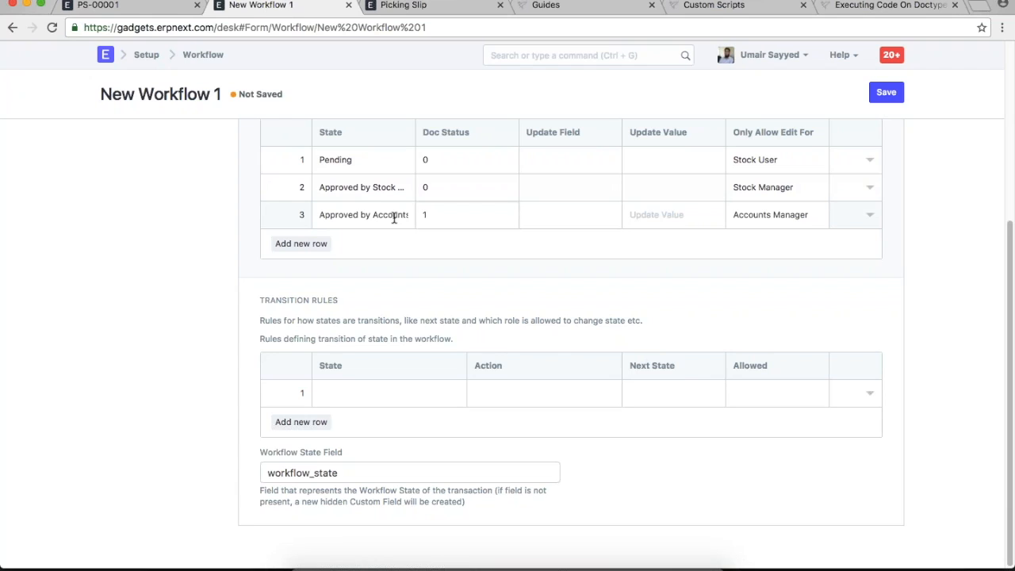
# - Add a fourth state, Rejected, with Doc Status 2, editable by Accounts Manager
pyautogui.scroll(2, 394, 217)
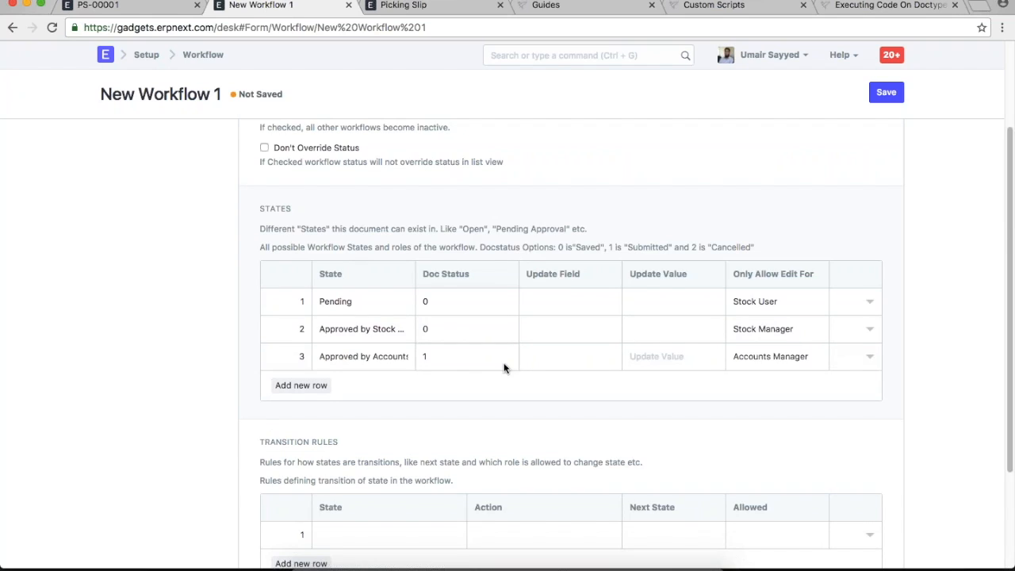
pyautogui.click(301, 385)
pyautogui.click(392, 385)
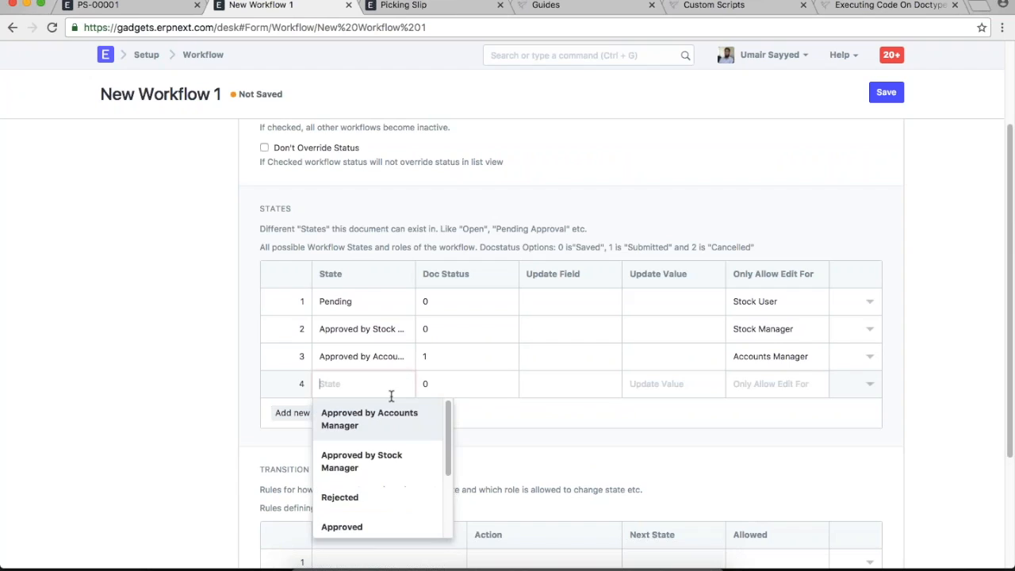
pyautogui.click(398, 499)
pyautogui.click(467, 380)
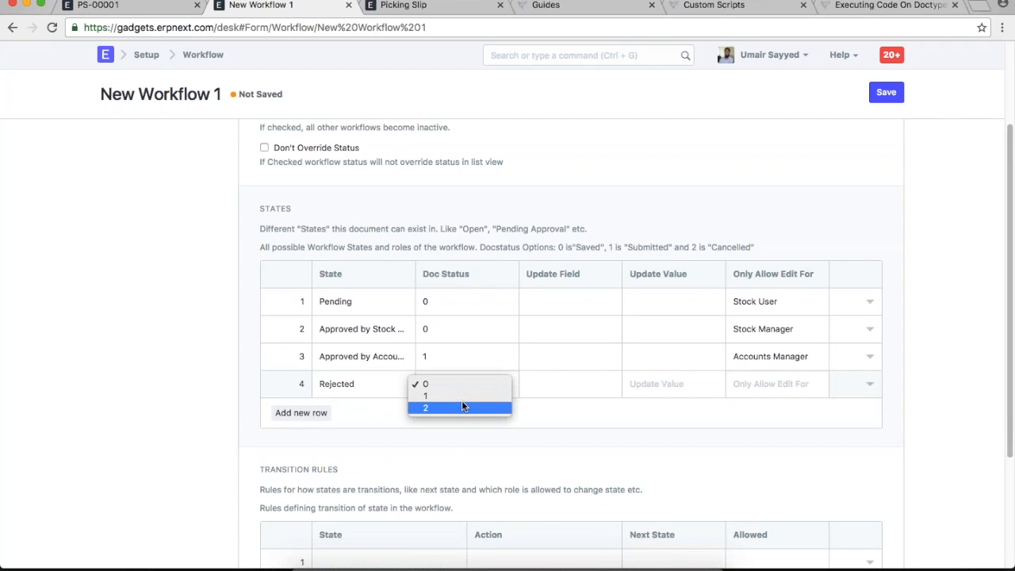
pyautogui.click(463, 404)
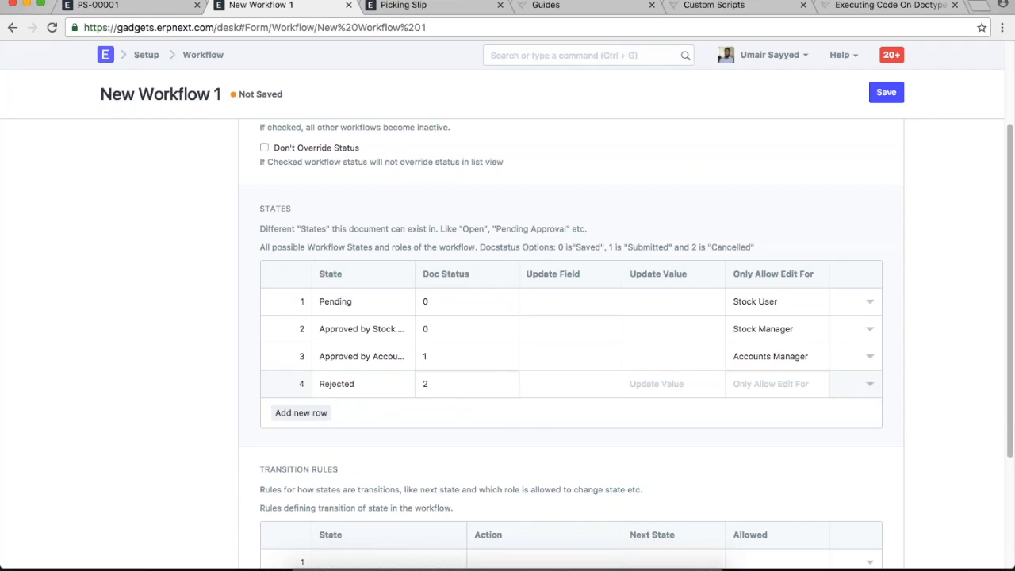
pyautogui.click(788, 380)
pyautogui.write('acc')
pyautogui.click(790, 415)
pyautogui.scroll(-4, 922, 356)
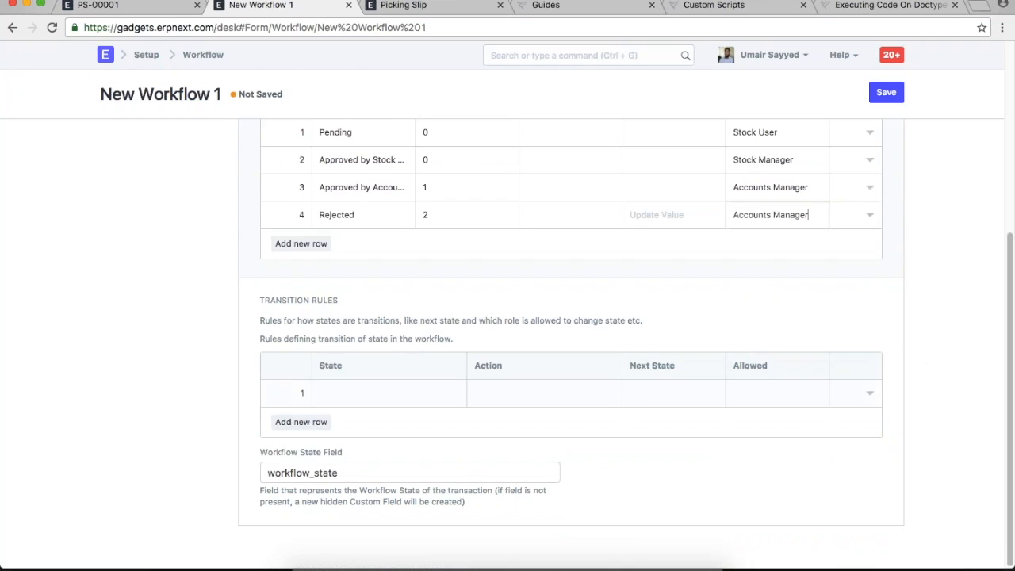
pyautogui.scroll(1, 410, 395)
pyautogui.click(410, 432)
# - Set transition 1: Pending, Approve, to Approved by Stock Manager, allowed for Stock Manager
pyautogui.write('pe')
pyautogui.click(402, 474)
pyautogui.click(500, 446)
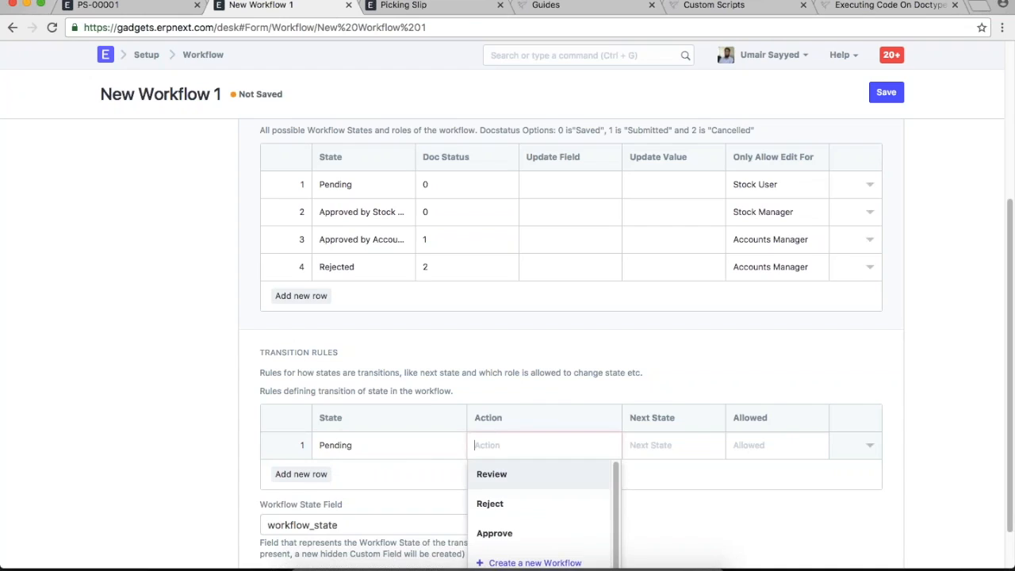
pyautogui.click(536, 533)
pyautogui.click(674, 445)
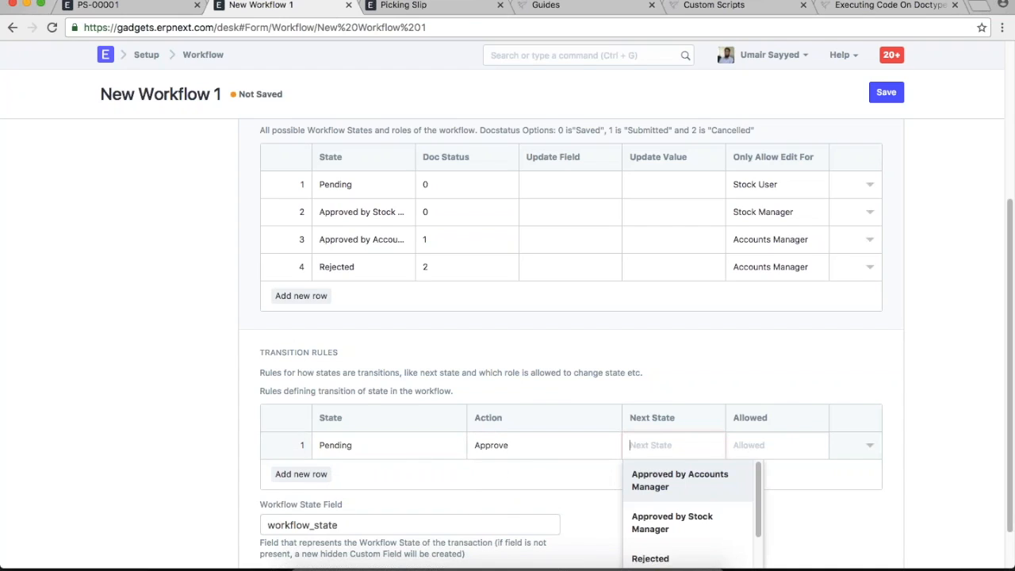
pyautogui.click(704, 516)
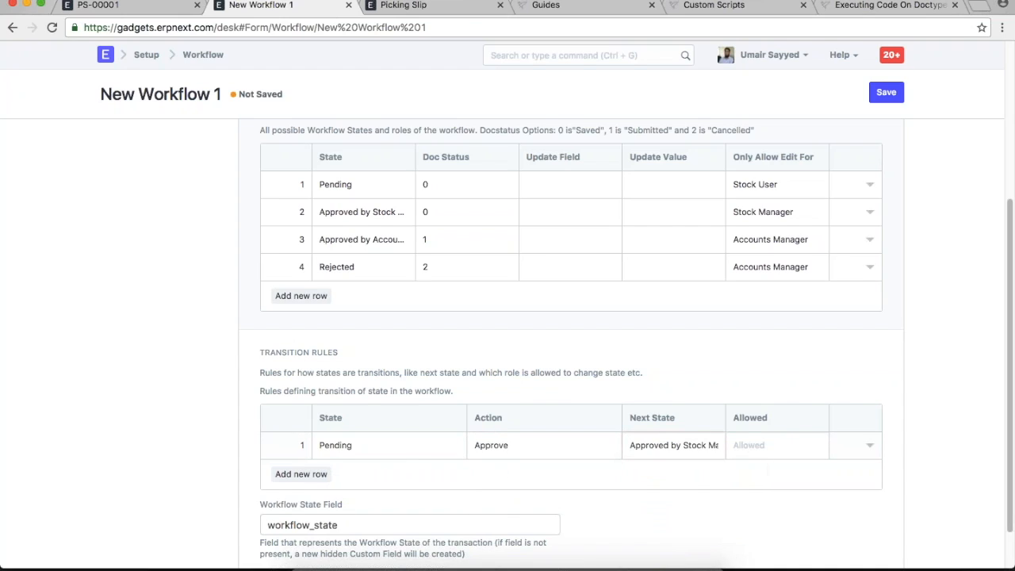
pyautogui.scroll(-2, 895, 374)
pyautogui.click(773, 394)
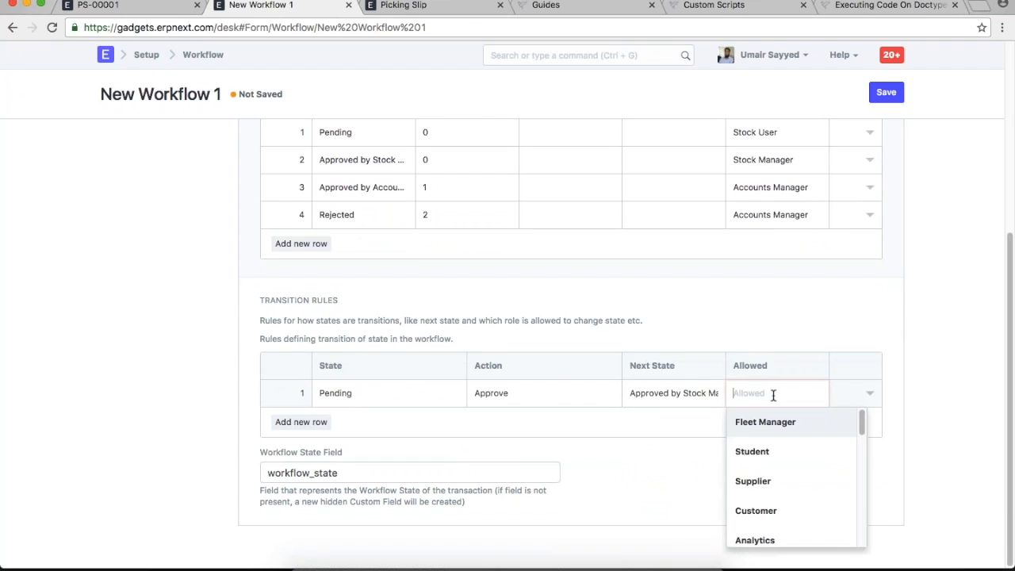
pyautogui.write('acc')
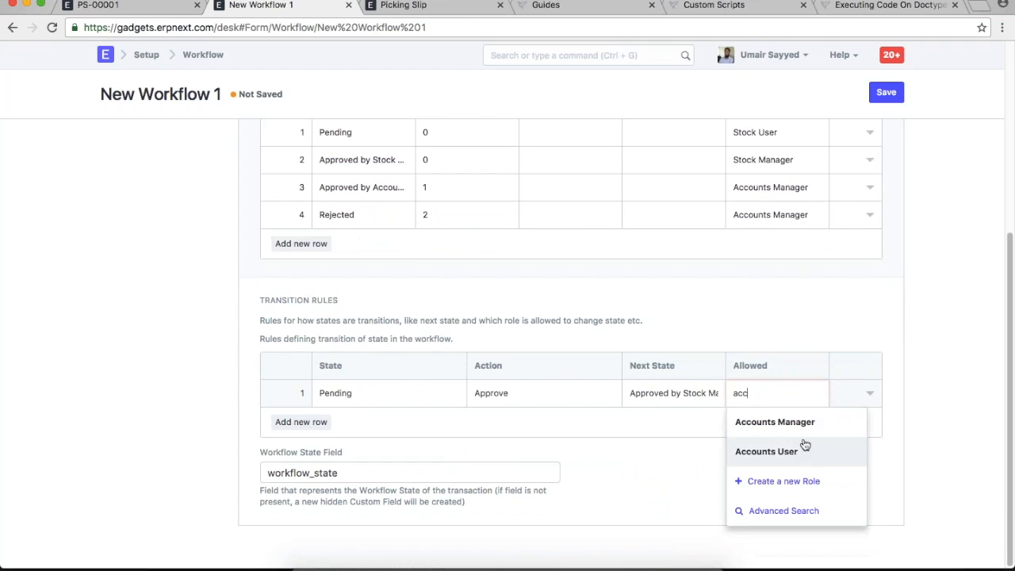
pyautogui.press('BackSpace')
pyautogui.press('BackSpace')
pyautogui.press('BackSpace')
pyautogui.write('st')
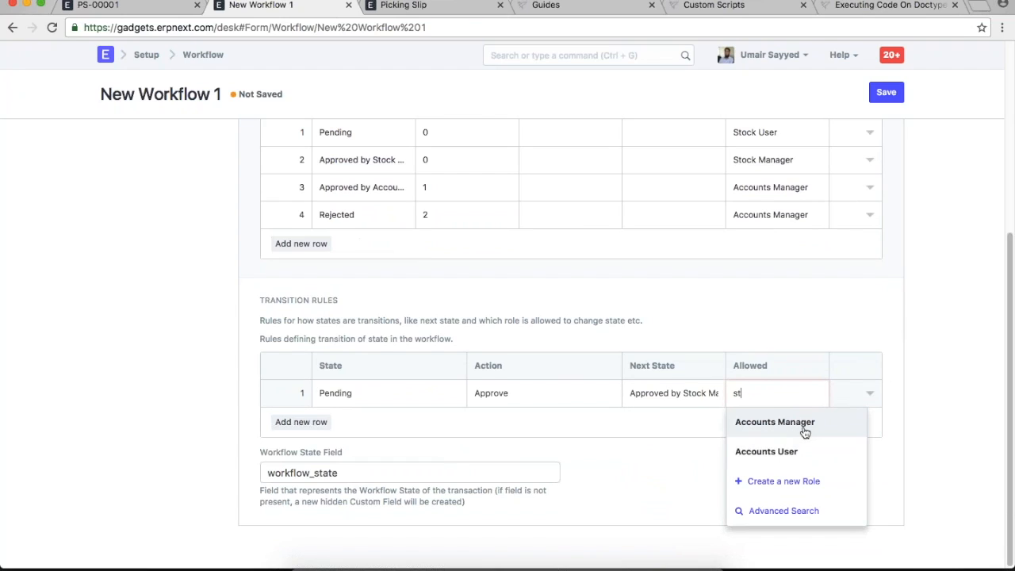
pyautogui.doubleClick(687, 392)
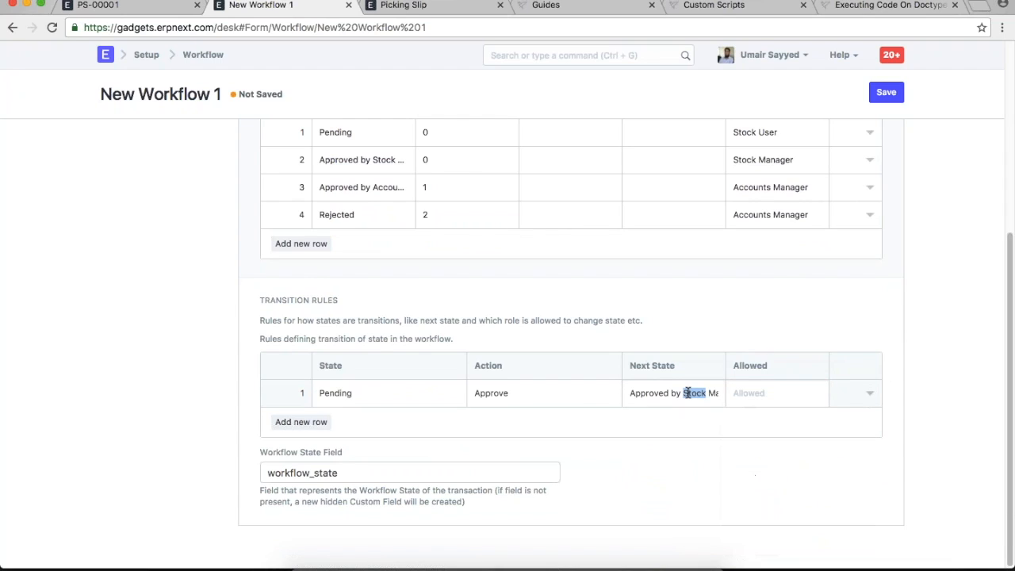
pyautogui.click(772, 395)
pyautogui.write('stock')
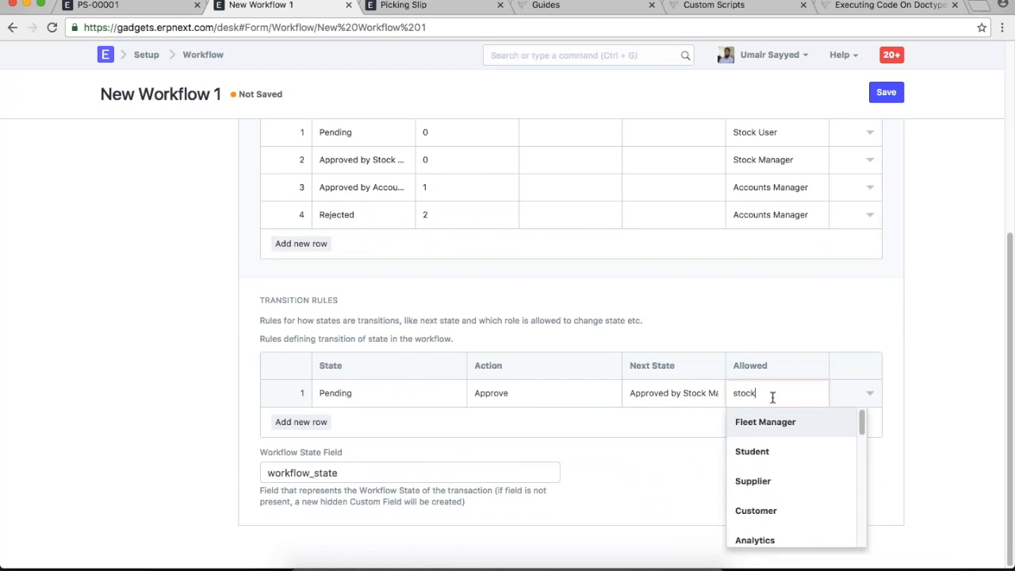
pyautogui.click(788, 421)
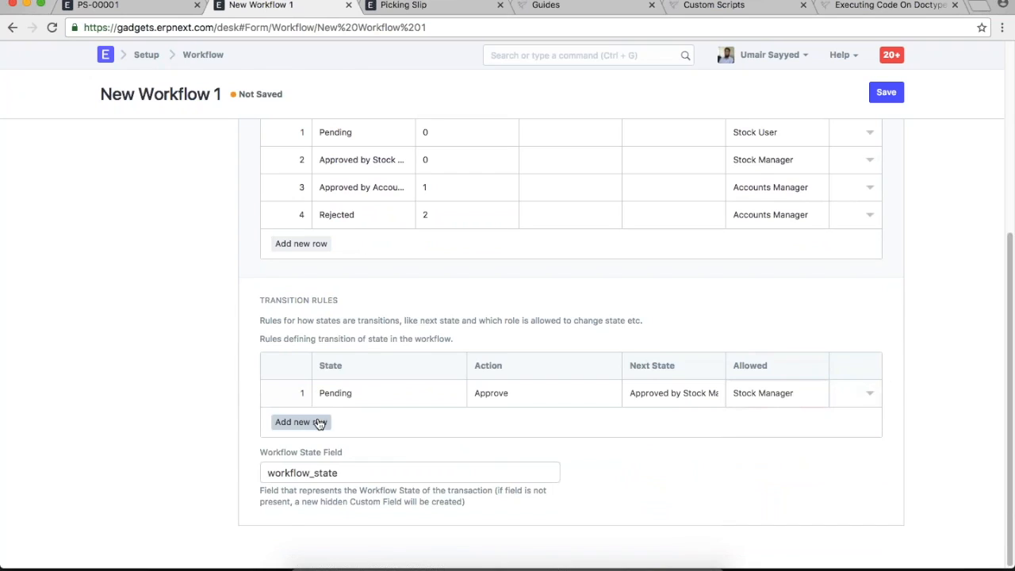
# - Add transition 2: Pending, Reject, back to Pending, allowed for Stock User
pyautogui.click(319, 422)
pyautogui.write('pe')
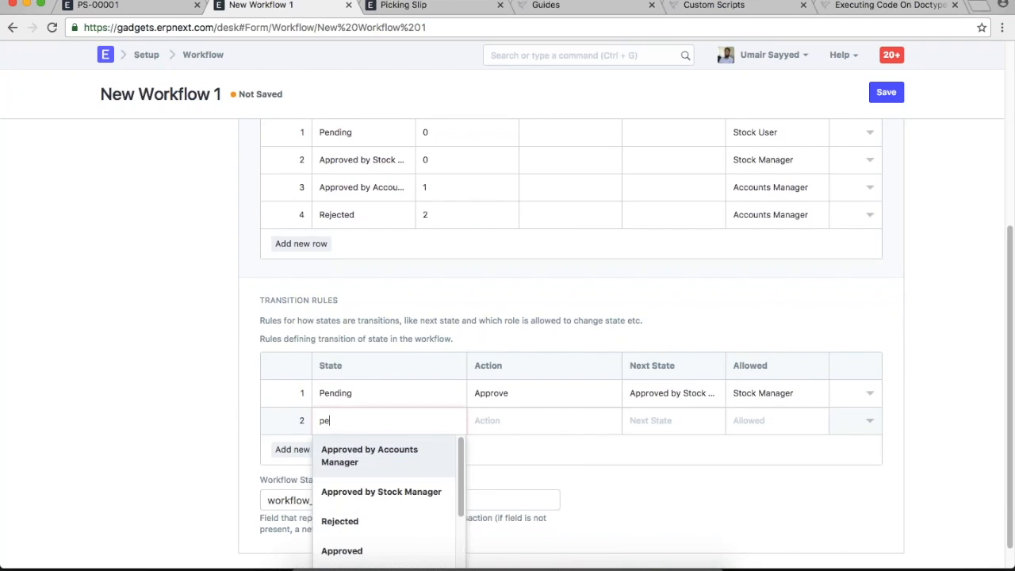
pyautogui.click(413, 452)
pyautogui.click(541, 422)
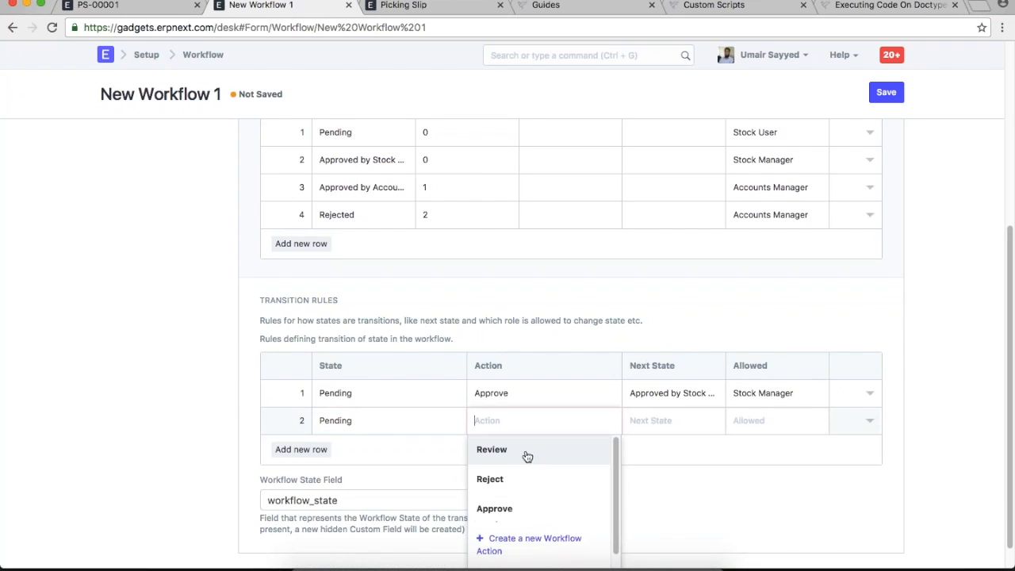
pyautogui.click(520, 479)
pyautogui.scroll(2, 670, 426)
pyautogui.scroll(-2, 721, 460)
pyautogui.write('pen')
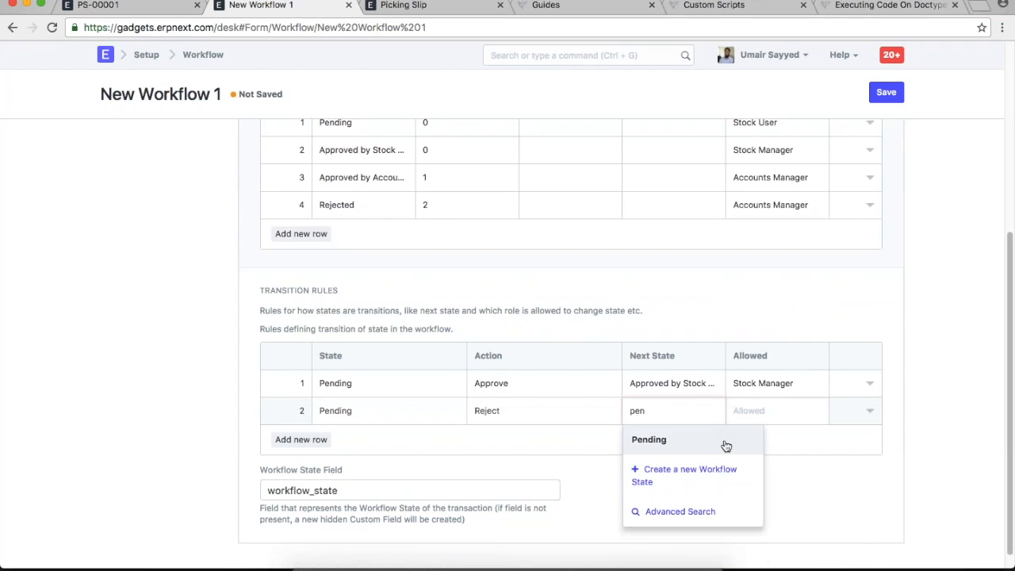
pyautogui.click(726, 440)
pyautogui.click(781, 414)
pyautogui.write('stock')
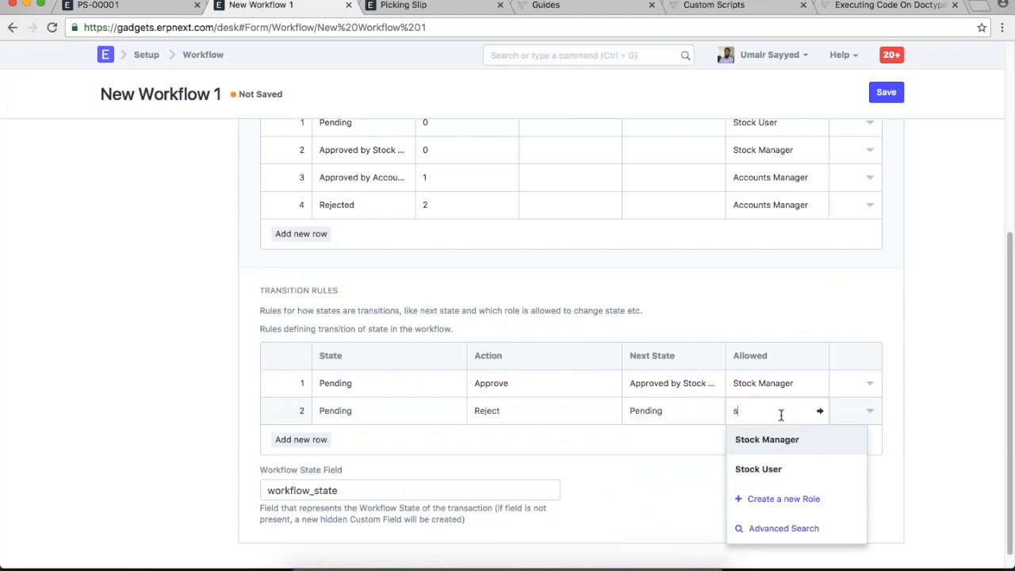
pyautogui.press('BackSpace')
pyautogui.write('stock u')
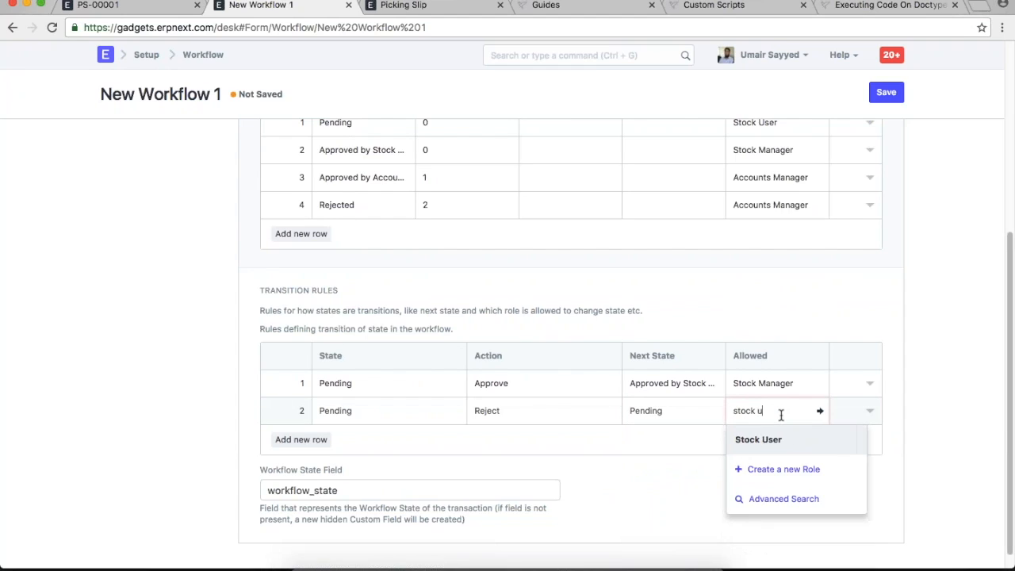
pyautogui.click(753, 438)
# - Add transition 3: Approved by Stock Manager, Approve, to Approved by Accounts Manager, for Accounts Manager
pyautogui.click(301, 439)
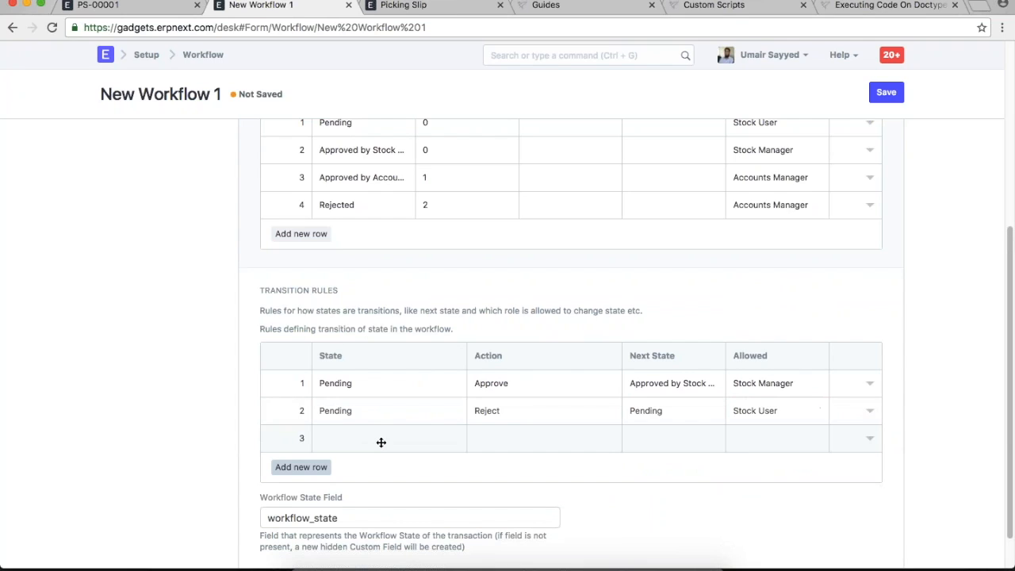
pyautogui.click(381, 441)
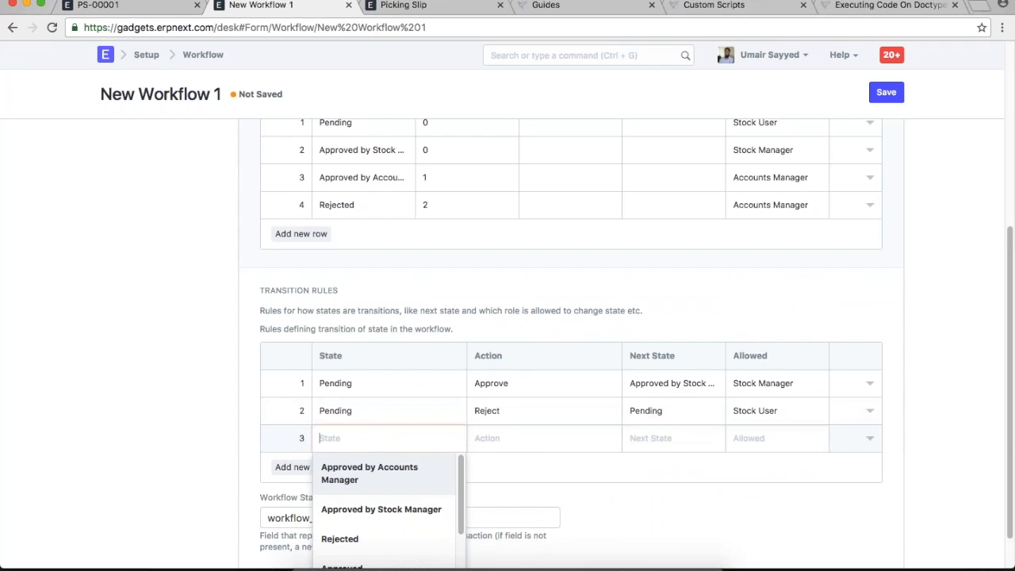
pyautogui.scroll(-1, 525, 478)
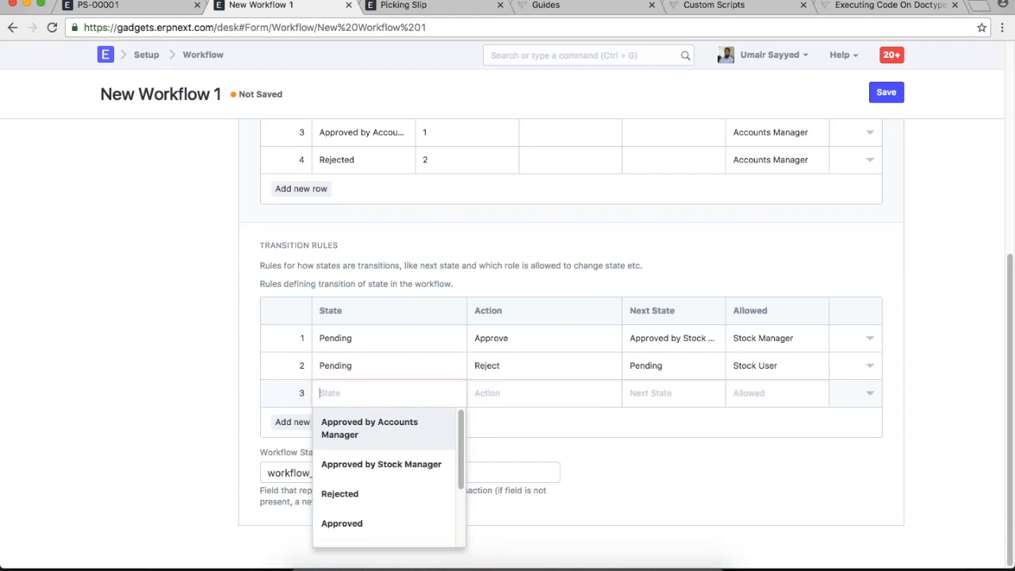
pyautogui.write('appro')
pyautogui.click(396, 465)
pyautogui.click(512, 397)
pyautogui.write('app')
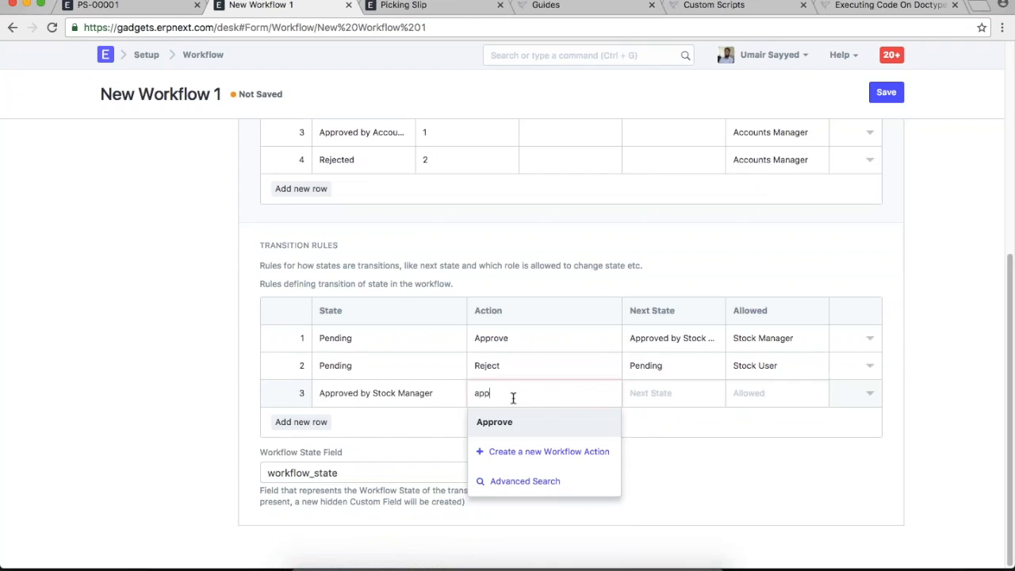
pyautogui.click(508, 423)
pyautogui.press('Tab')
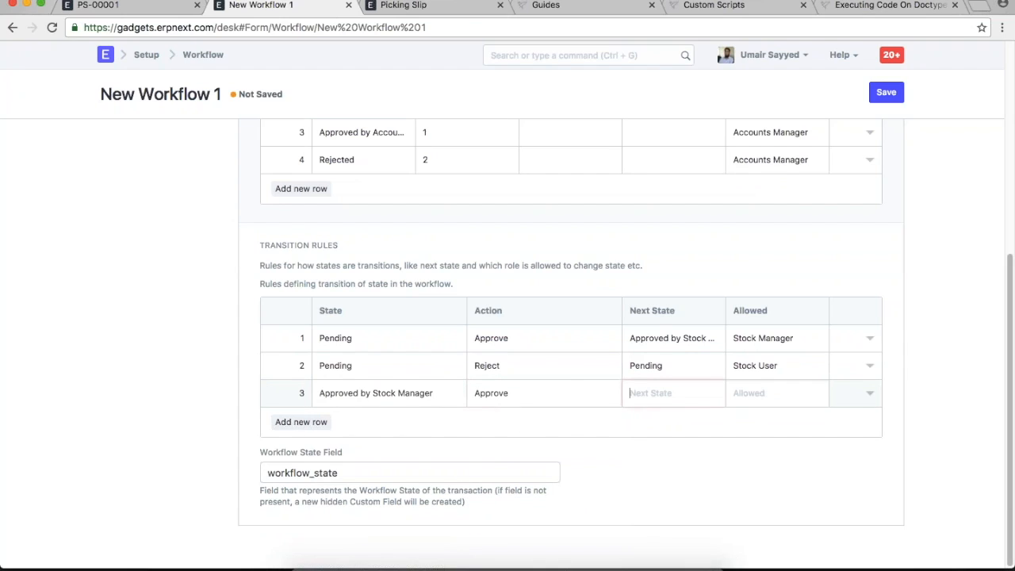
pyautogui.write('app')
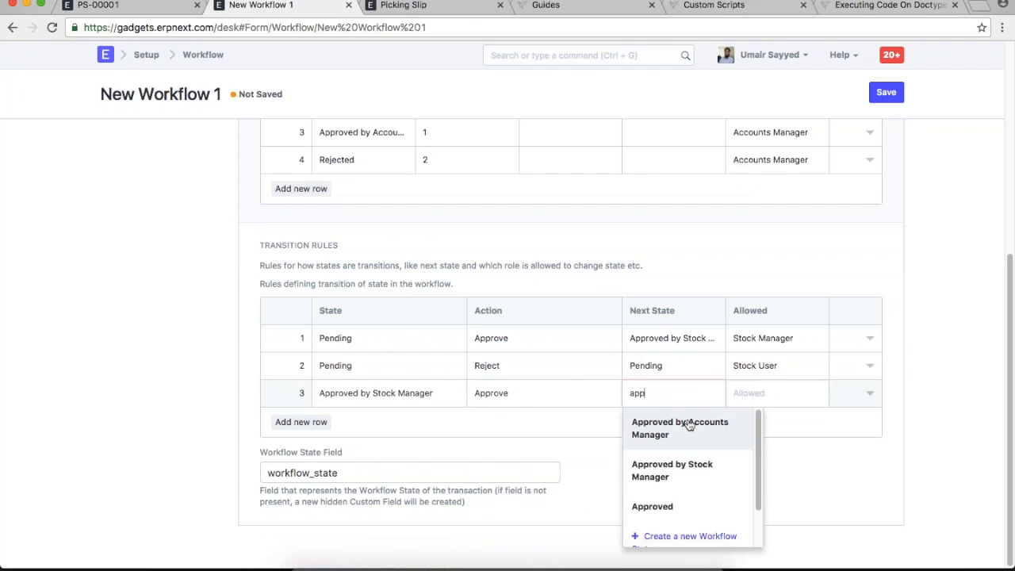
pyautogui.click(688, 427)
pyautogui.click(769, 397)
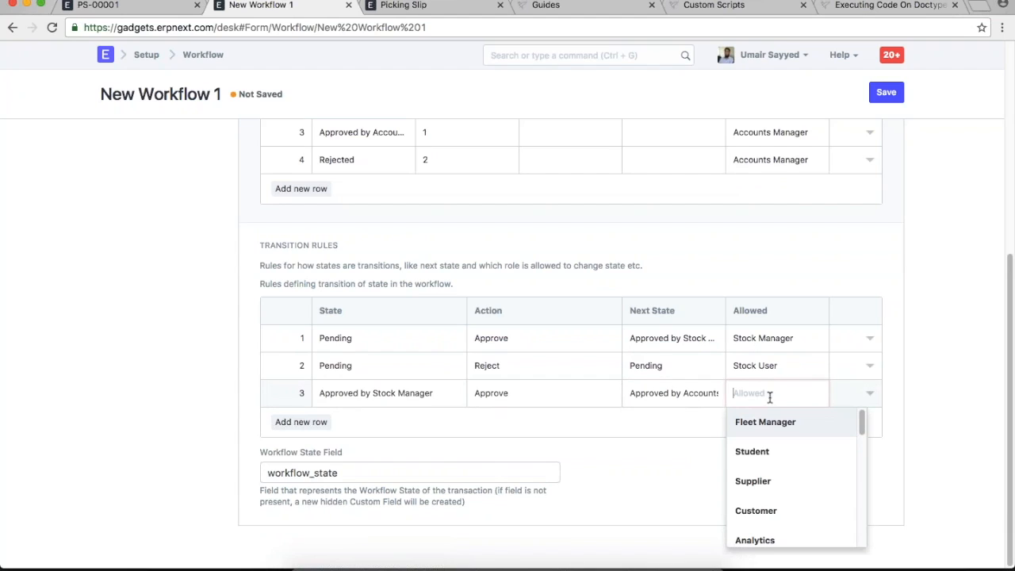
pyautogui.write('acc')
pyautogui.click(771, 422)
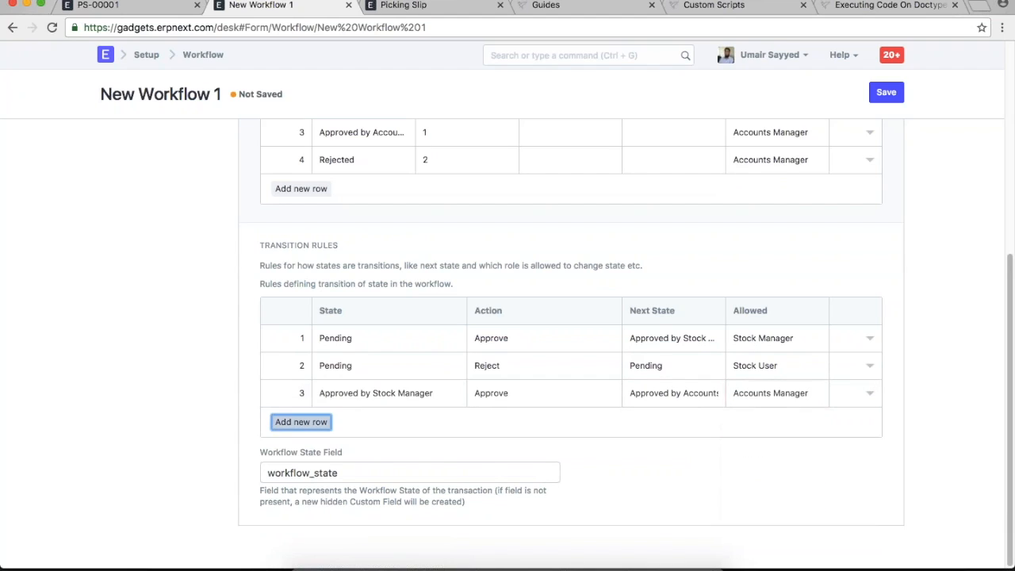
pyautogui.click(301, 422)
# - Set transition 4: Approved by Accounts Manager, Reject, to Pending, allowed for Stock User
pyautogui.write('pp')
pyautogui.press('BackSpace')
pyautogui.press('BackSpace')
pyautogui.write('app')
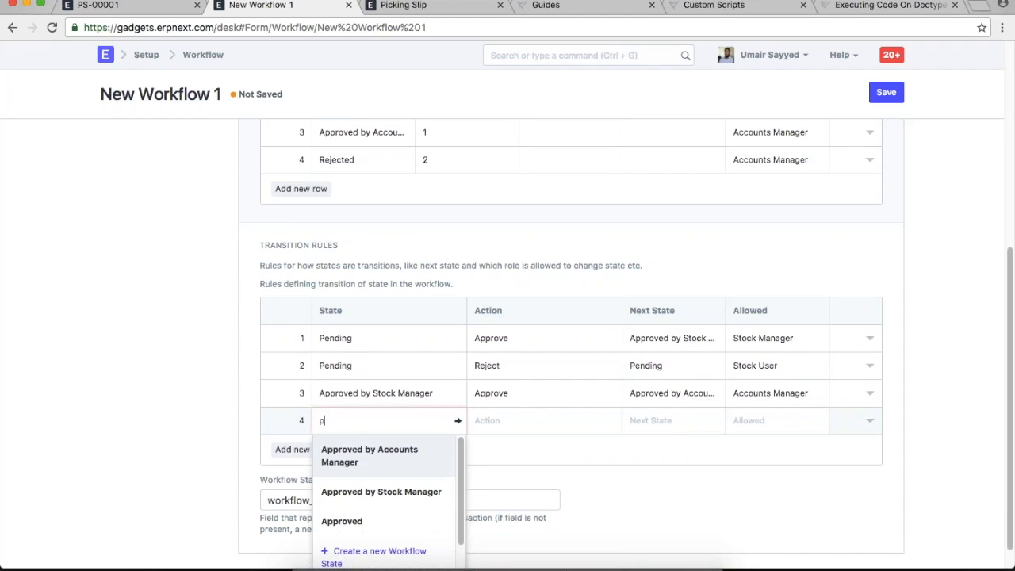
pyautogui.click(374, 453)
pyautogui.click(475, 420)
pyautogui.write('re')
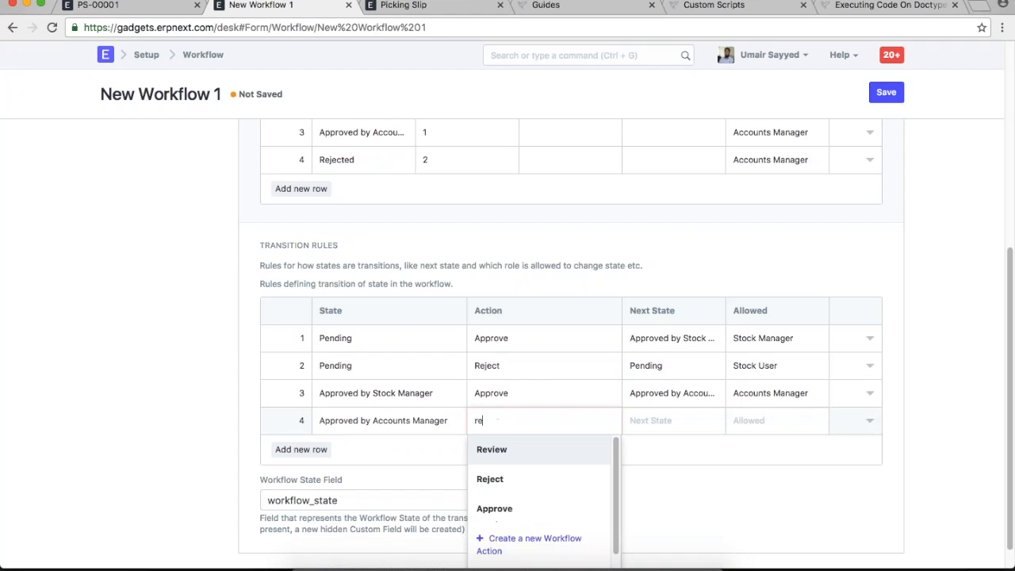
pyautogui.click(516, 478)
pyautogui.click(680, 428)
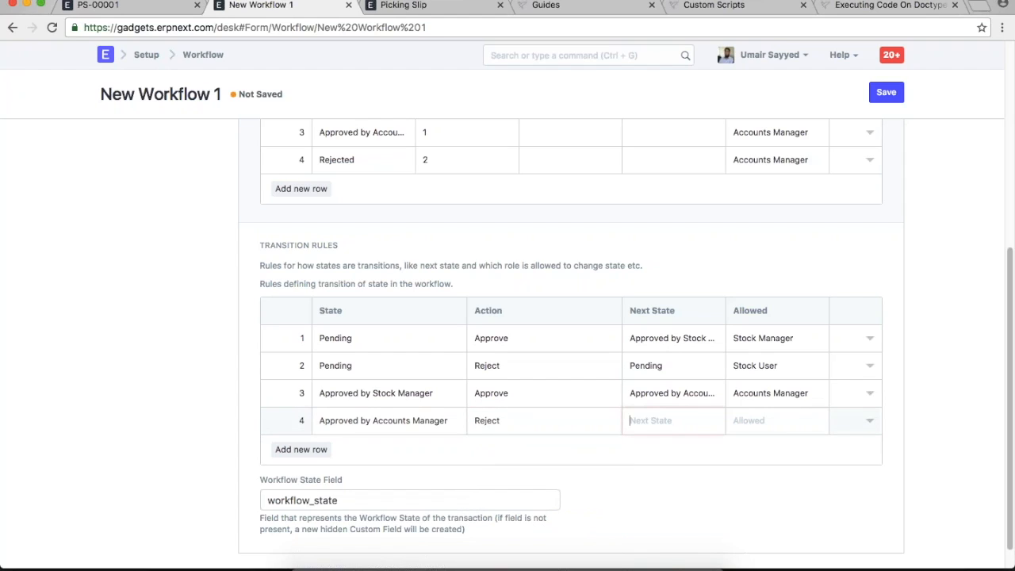
pyautogui.write('pe')
pyautogui.press('Return')
pyautogui.write('stock u')
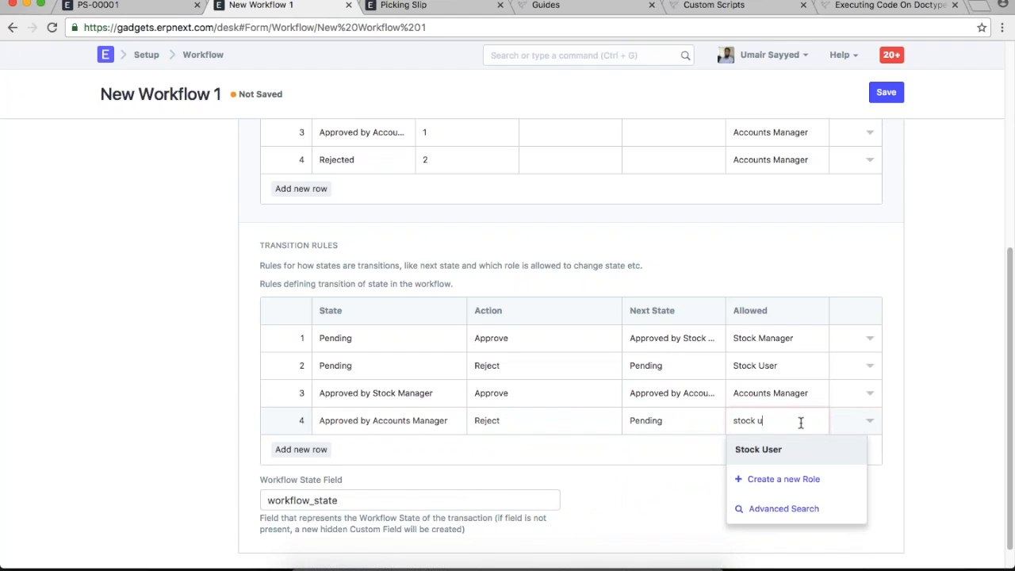
pyautogui.press('Return')
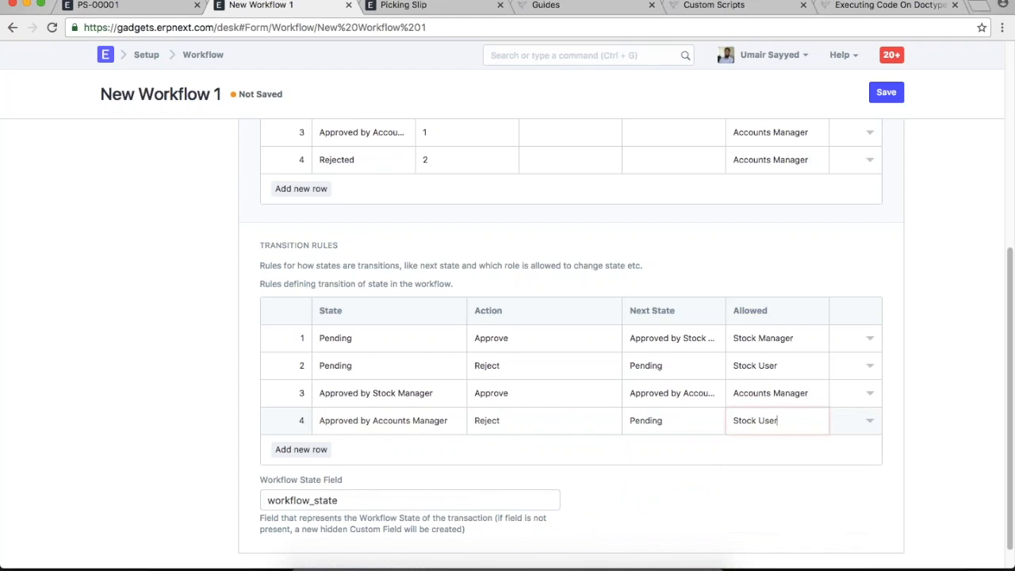
pyautogui.scroll(-1, 938, 403)
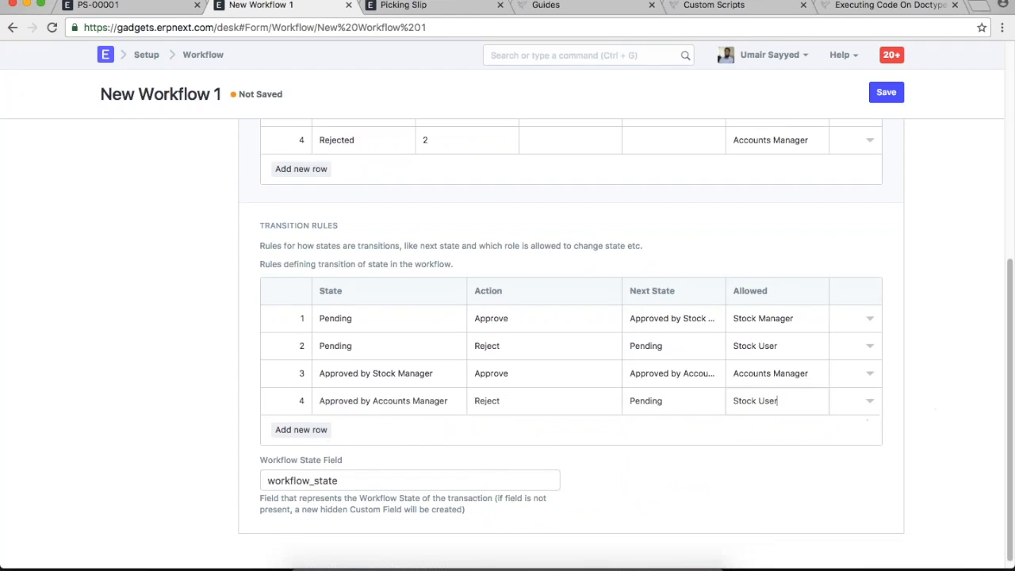
pyautogui.press('Tab')
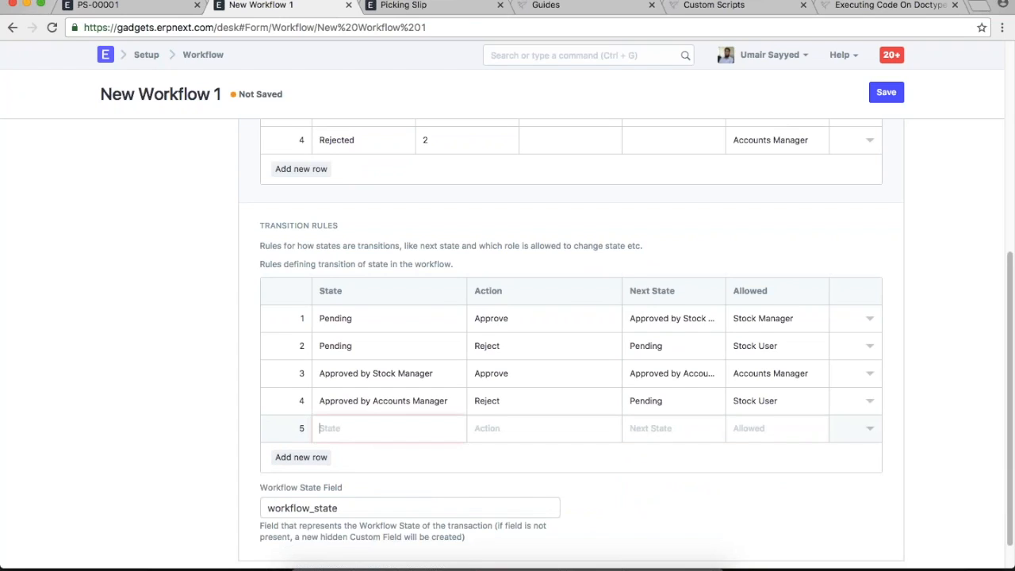
# - Start transition 5 from Approved by Accounts Manager and change row 4's action to Review
pyautogui.write('app')
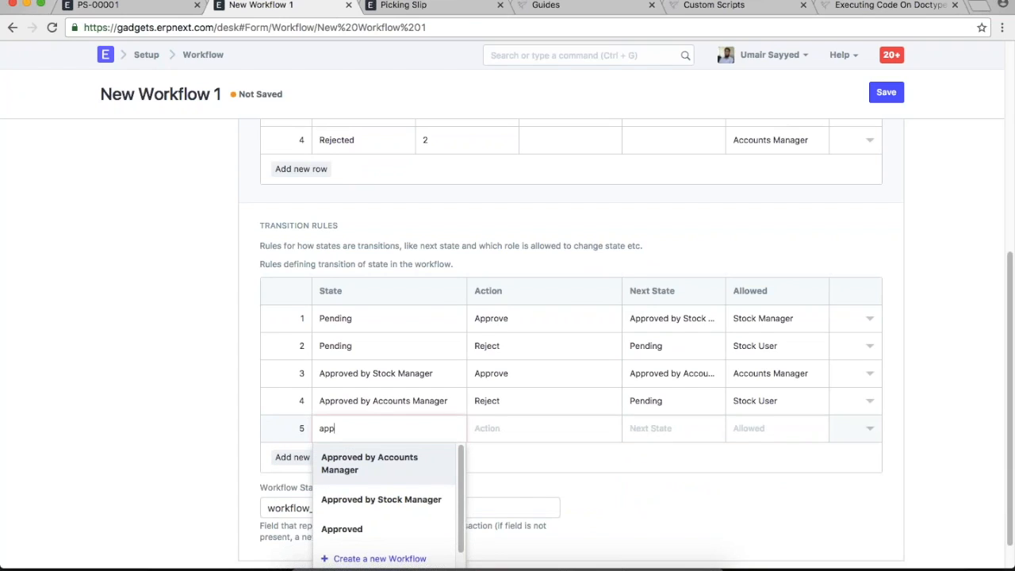
pyautogui.click(412, 471)
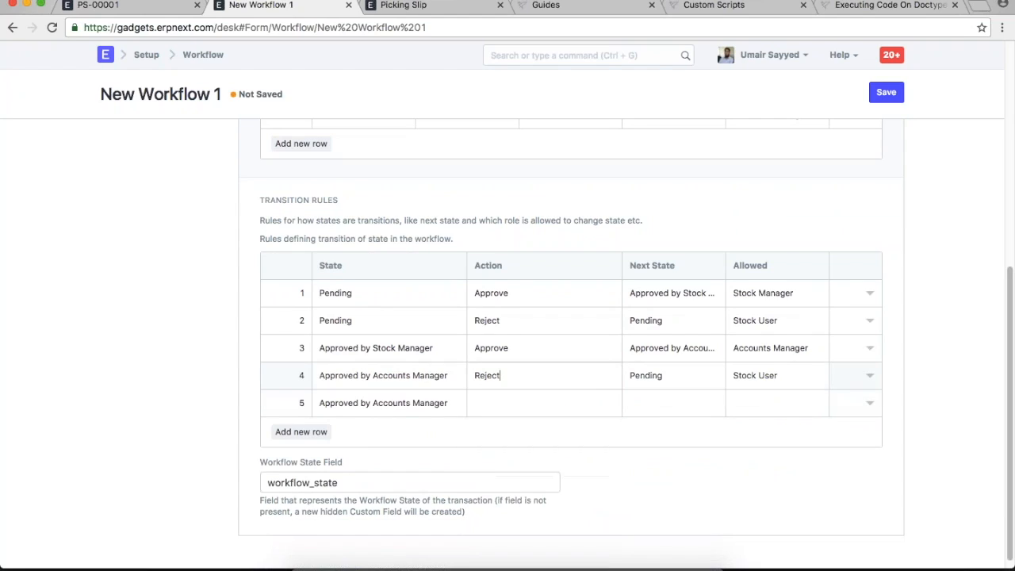
pyautogui.press('super+a')
pyautogui.write('re')
pyautogui.click(536, 403)
# - Give transition 5 the Reject action, Rejected as next state, and Accounts Manager as role
pyautogui.click(527, 406)
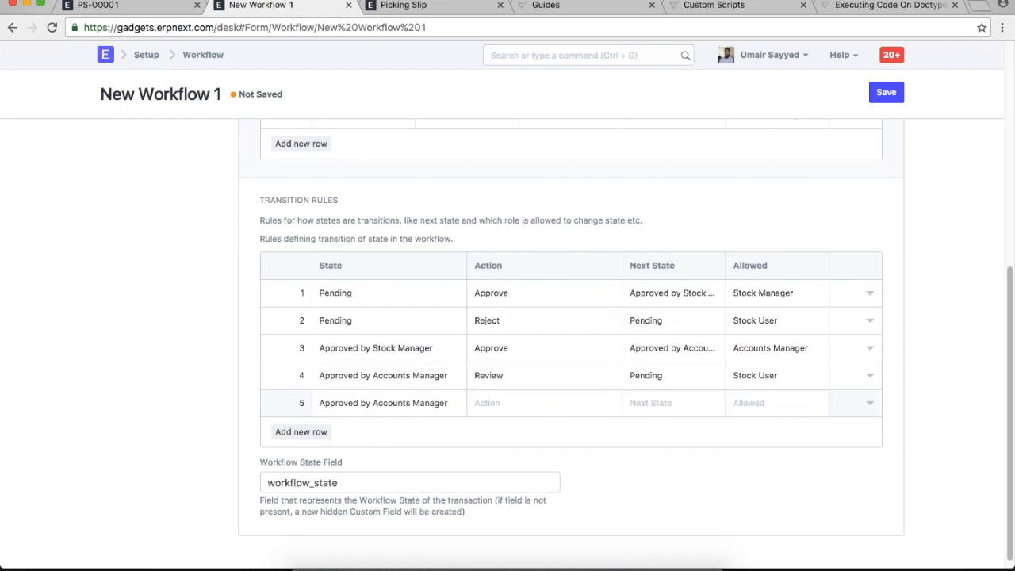
pyautogui.write('re')
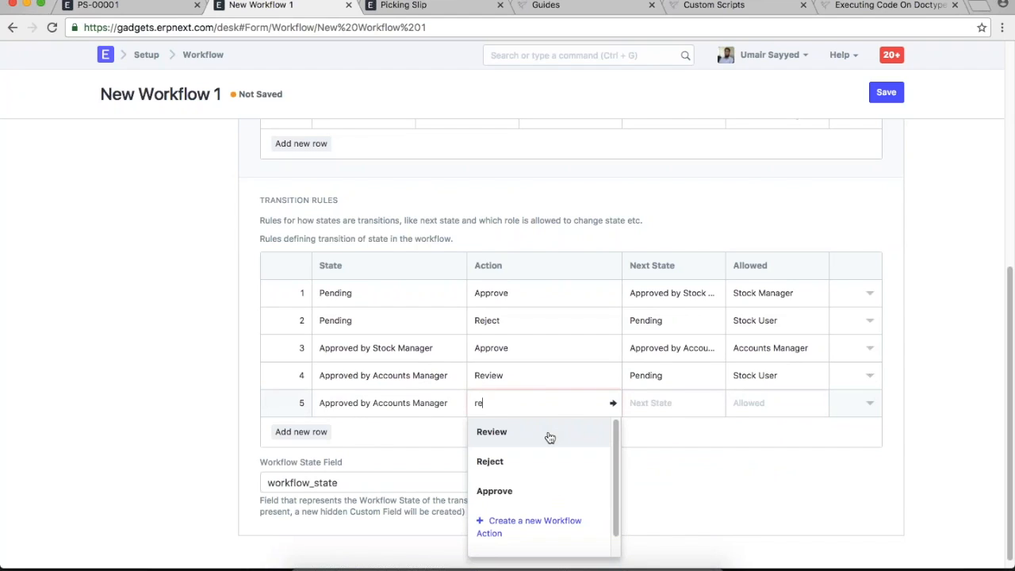
pyautogui.click(548, 460)
pyautogui.click(685, 395)
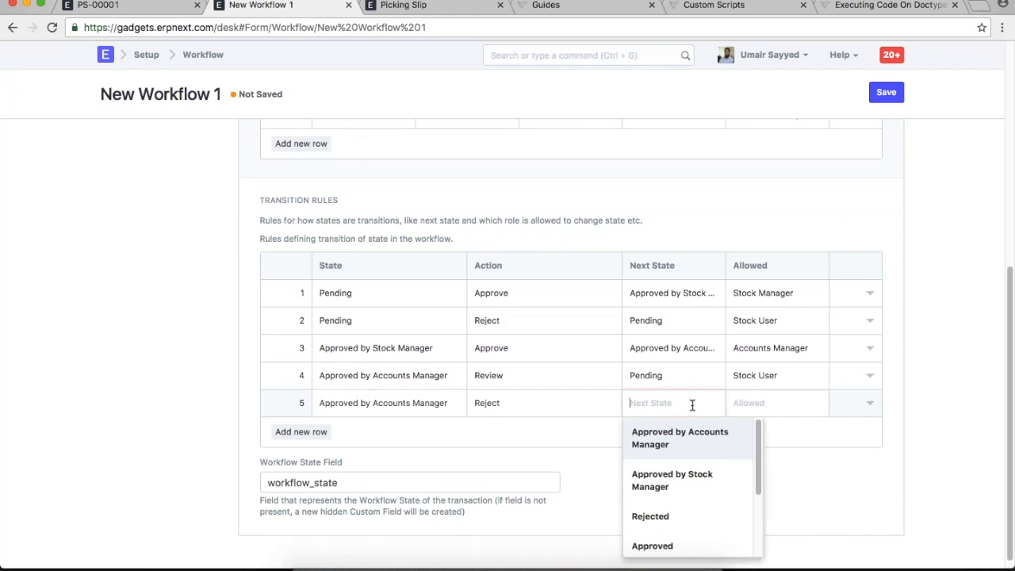
pyautogui.click(677, 516)
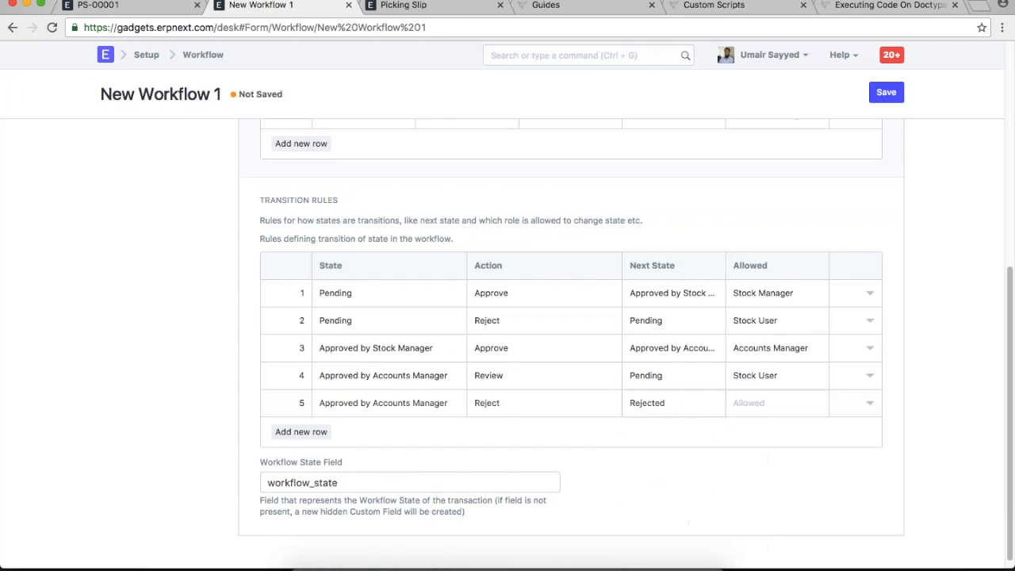
pyautogui.click(775, 409)
pyautogui.write('acc')
pyautogui.click(763, 440)
# - Attempt to save the workflow and dismiss the error about row 4 reverting to draft
pyautogui.click(886, 92)
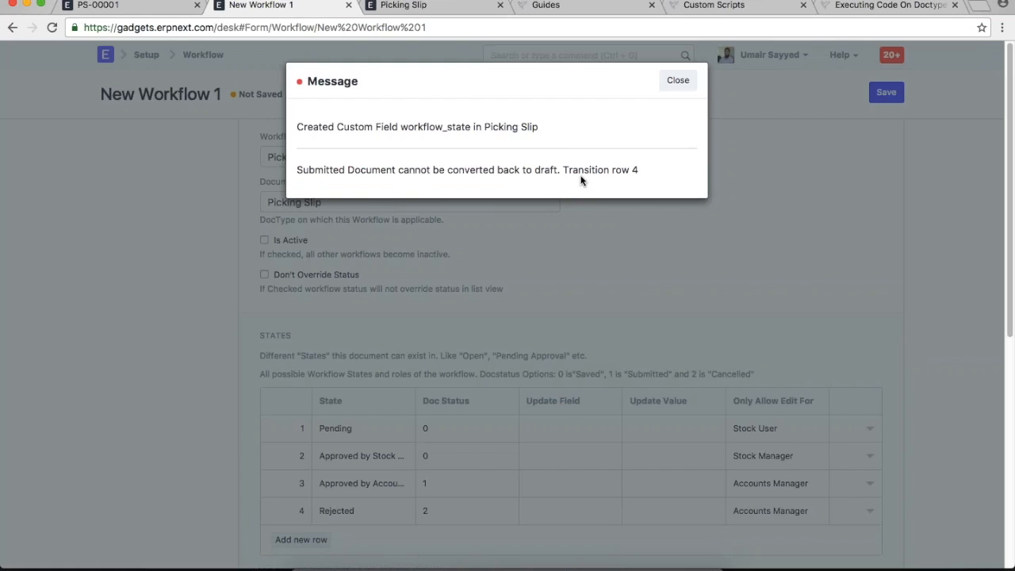
pyautogui.click(683, 86)
pyautogui.scroll(-5, 819, 340)
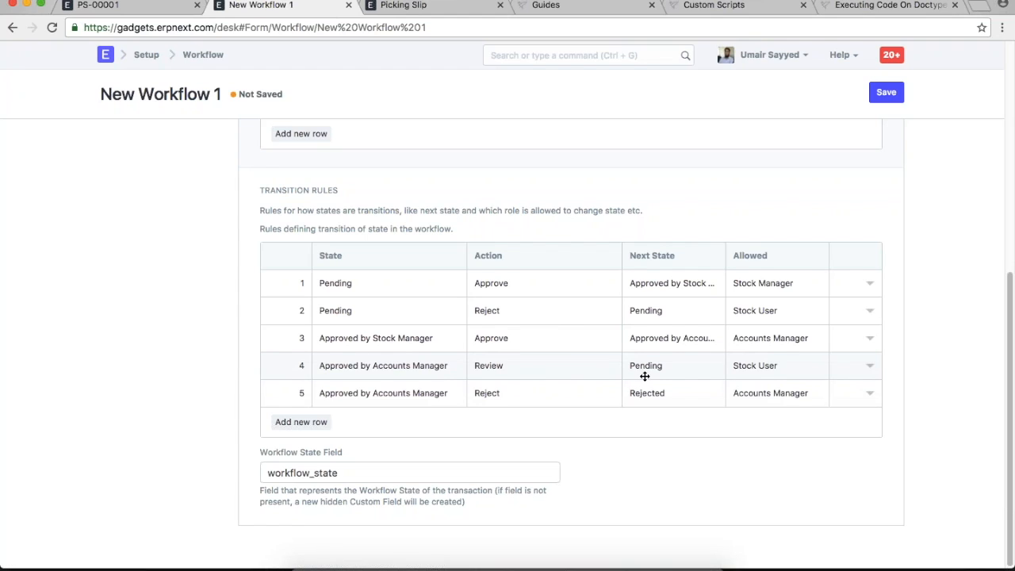
# - Change transition row 4's starting state to Approved by Stock Manager and save the workflow
pyautogui.scroll(4, 646, 370)
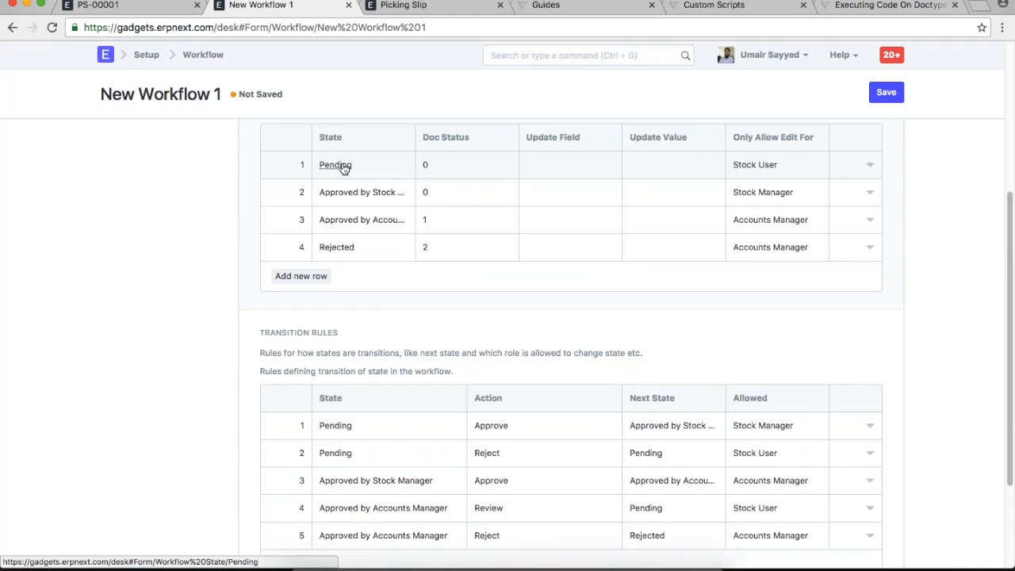
pyautogui.scroll(-4, 924, 481)
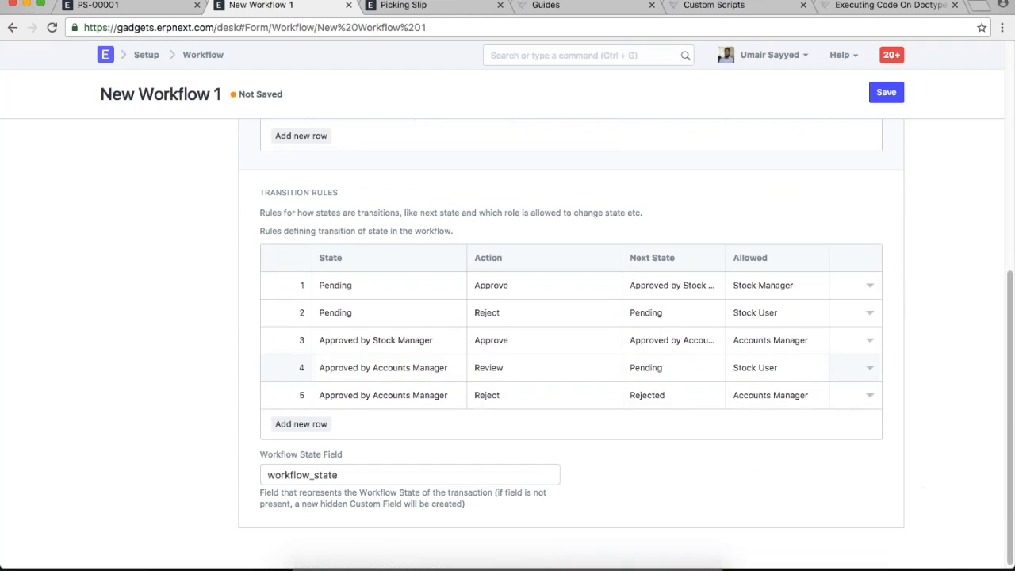
pyautogui.moveTo(453, 367); pyautogui.dragTo(320, 368)
pyautogui.write('app')
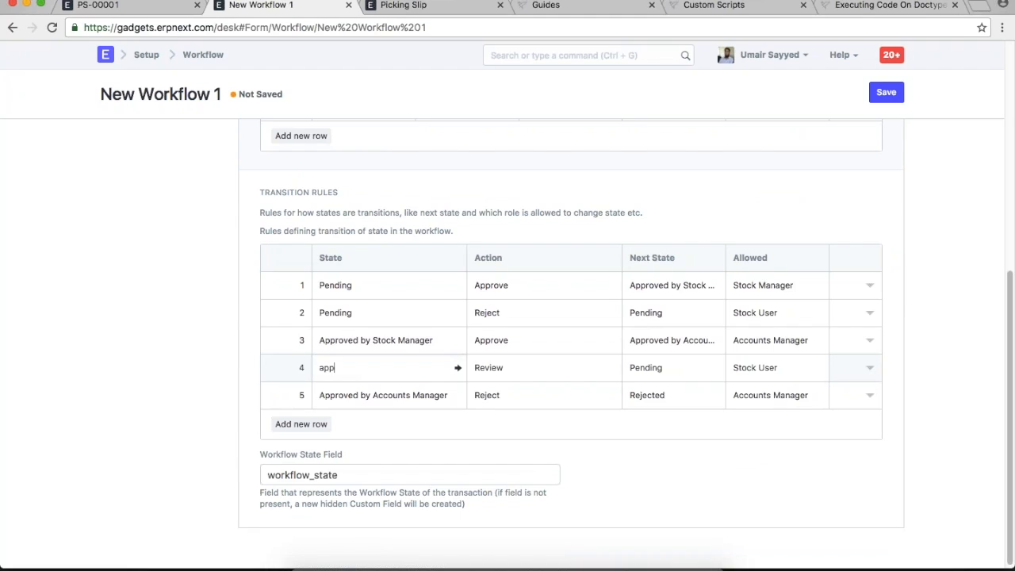
pyautogui.click(400, 438)
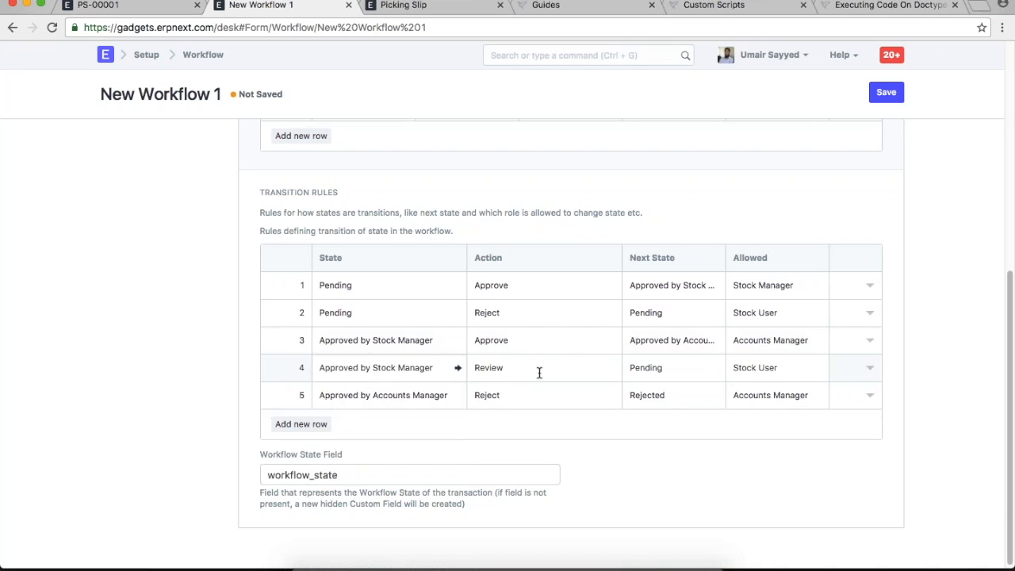
pyautogui.click(885, 85)
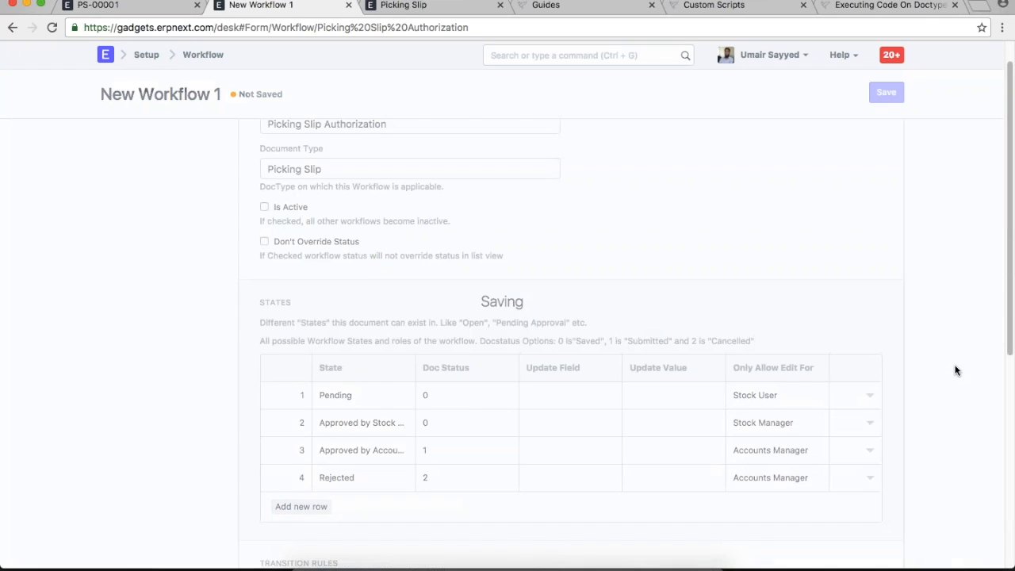
# - Return to the PS-00001 picking slip in its browser tab
pyautogui.scroll(-3, 945, 374)
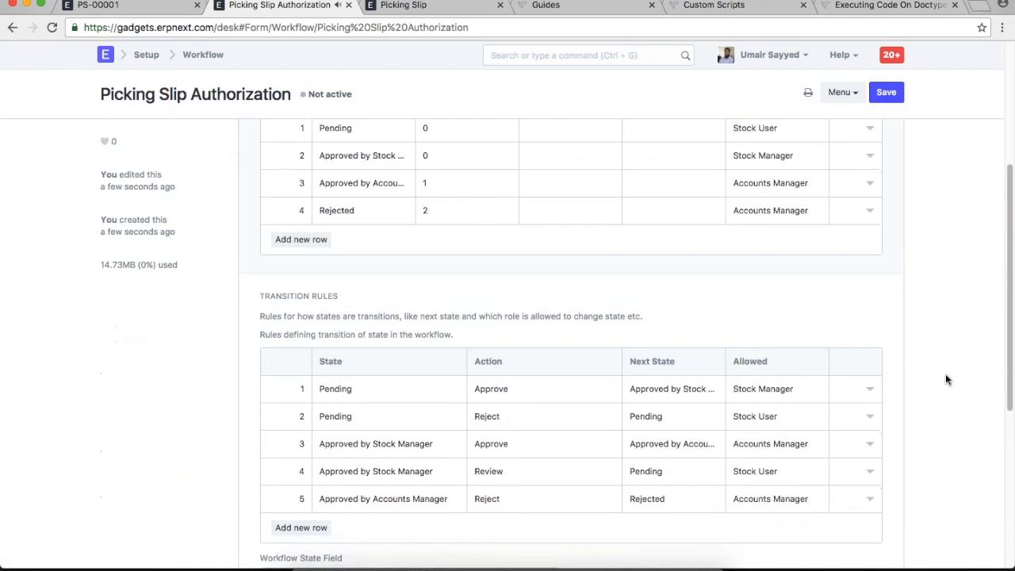
pyautogui.scroll(3, 632, 245)
pyautogui.click(164, 4)
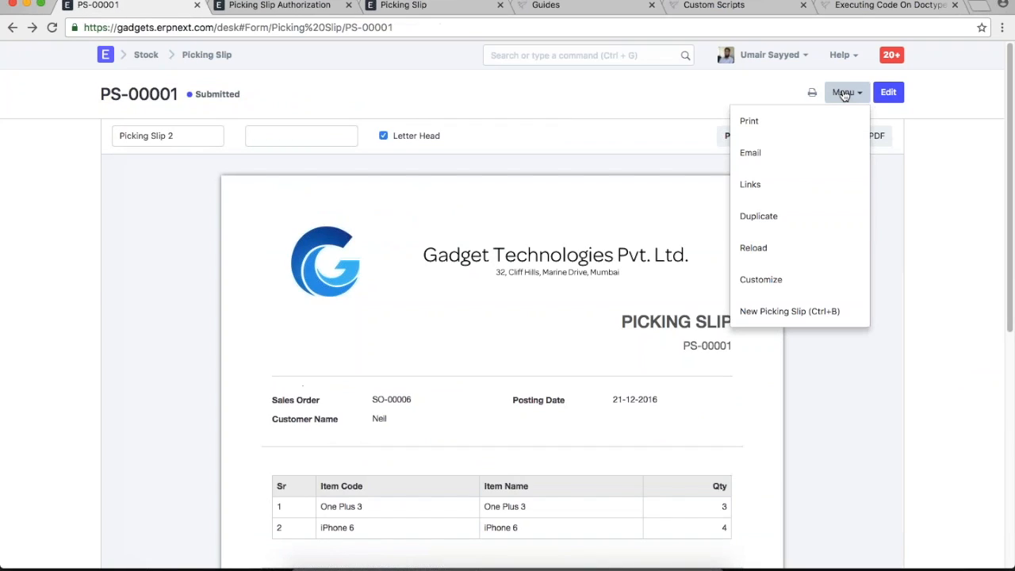
# - Start a new full-page picking slip linked to sales order SO-00004
pyautogui.click(206, 55)
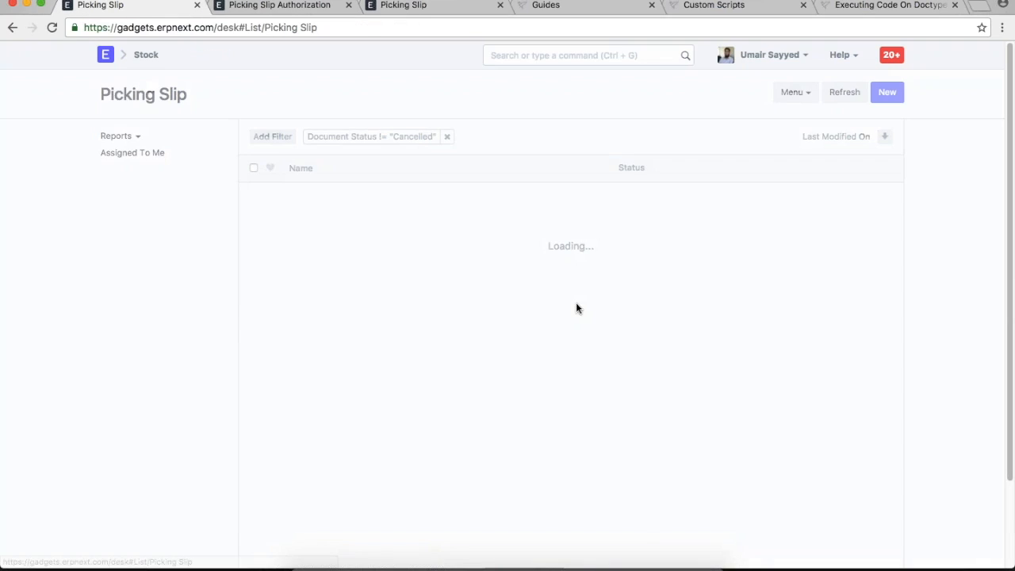
pyautogui.hotkey('ctrl', 'b')
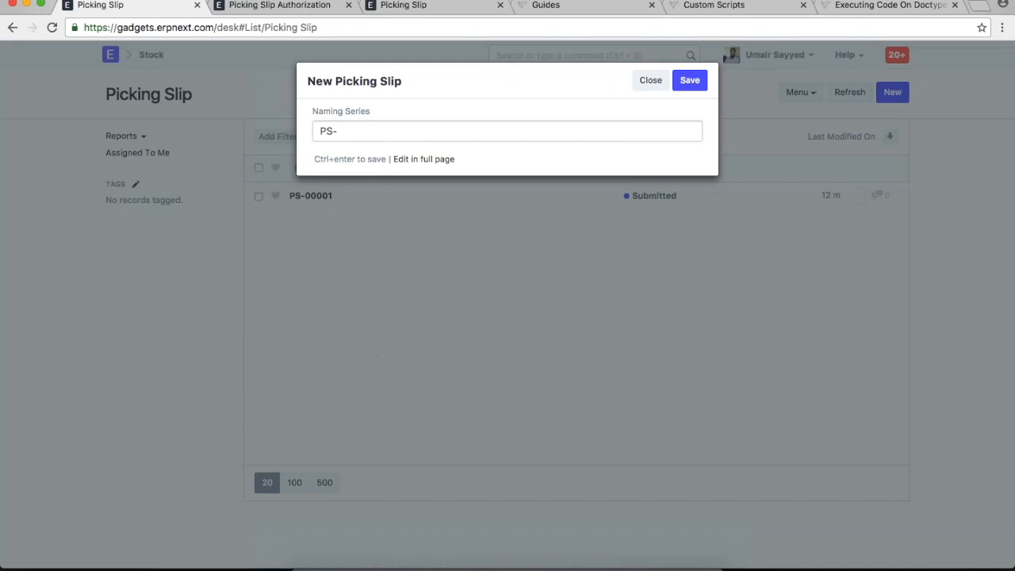
pyautogui.click(412, 162)
pyautogui.scroll(-3, 381, 245)
pyautogui.click(383, 231)
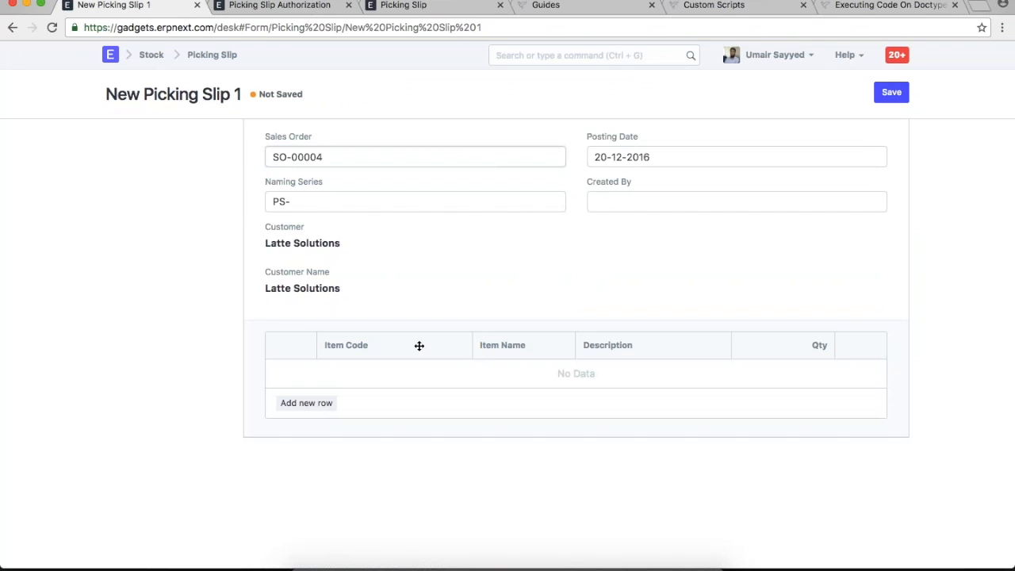
# - Add an iPhone 6 row with Qty 2 and save the draft as PS-00002
pyautogui.click(306, 403)
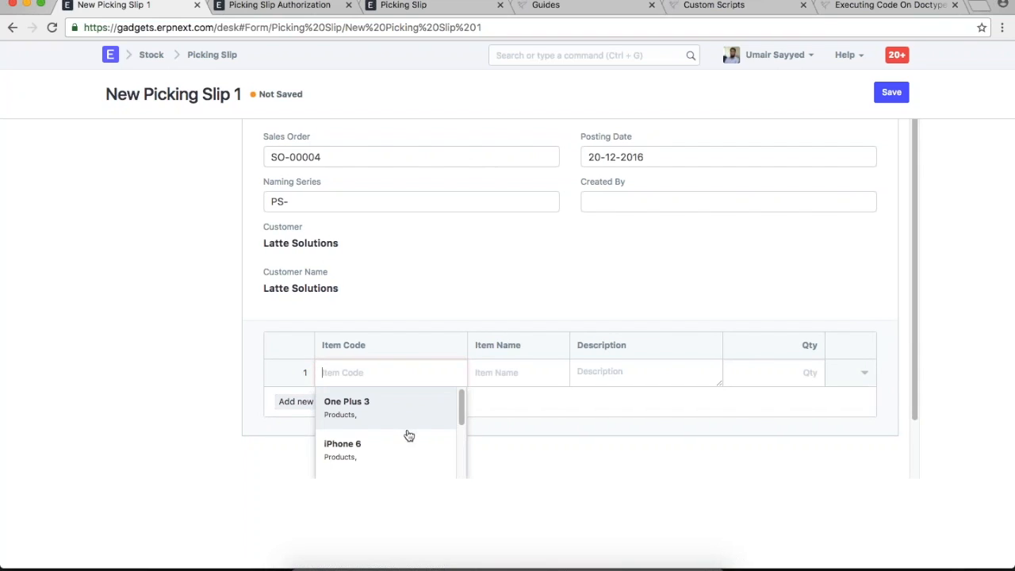
pyautogui.click(408, 440)
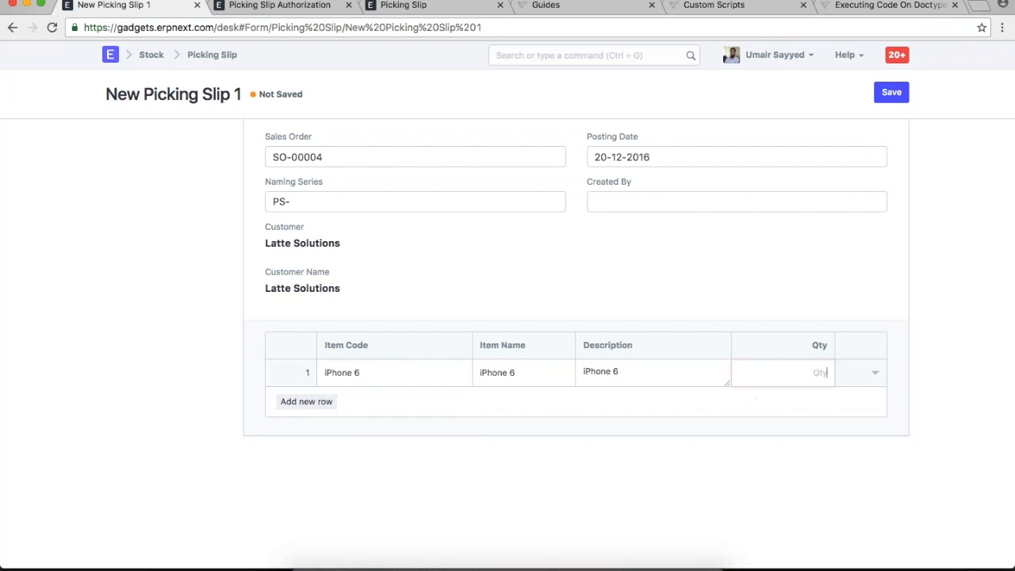
pyautogui.hotkey('ctrl', 's')
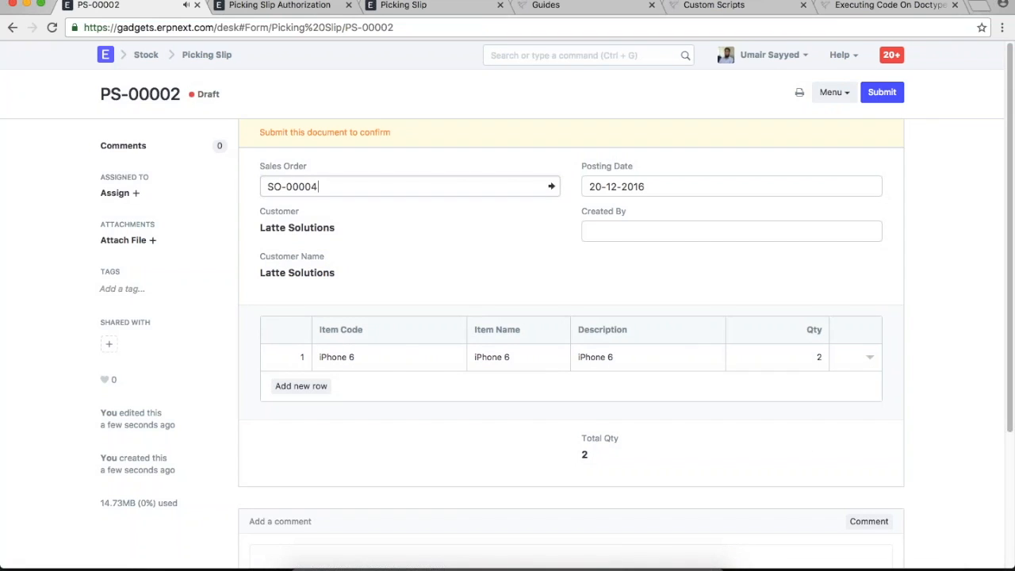
pyautogui.click(279, 6)
# - Mark the Picking Slip Authorization workflow as active and save it
pyautogui.click(290, 195)
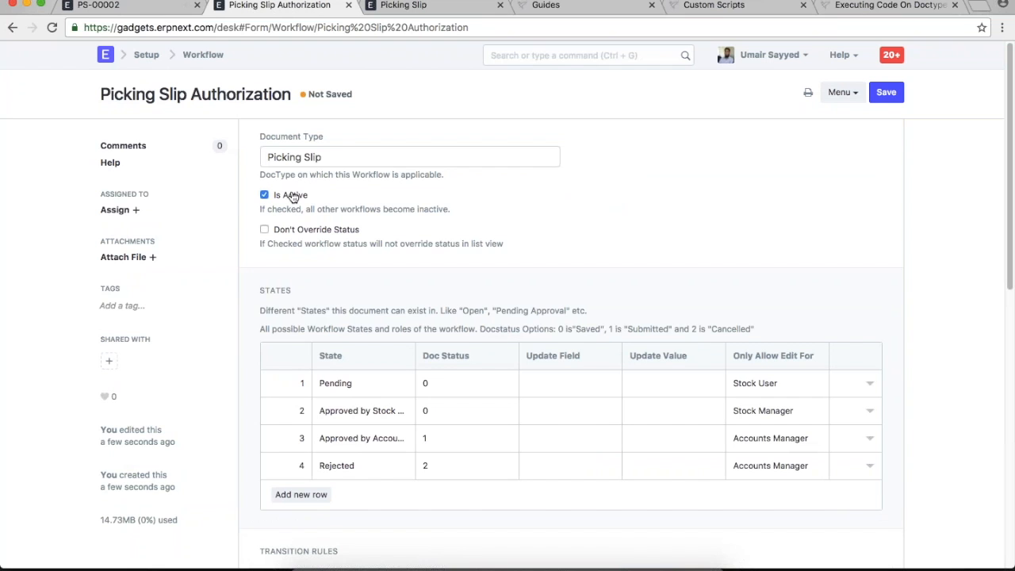
pyautogui.click(885, 92)
pyautogui.click(98, 6)
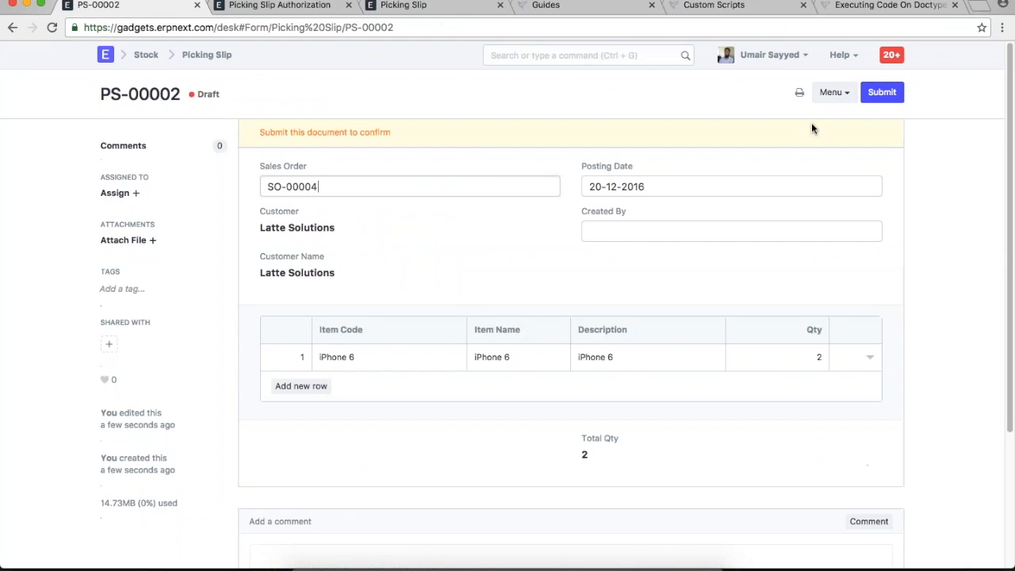
# - Reload PS-00002 with the user menu's clear-cache option so it shows Pending
pyautogui.click(767, 64)
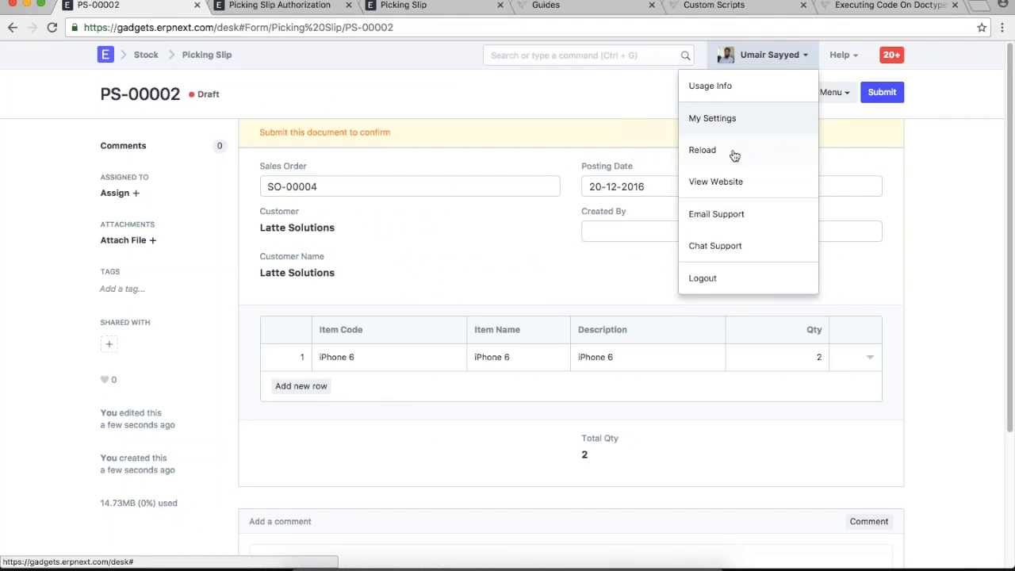
pyautogui.click(734, 155)
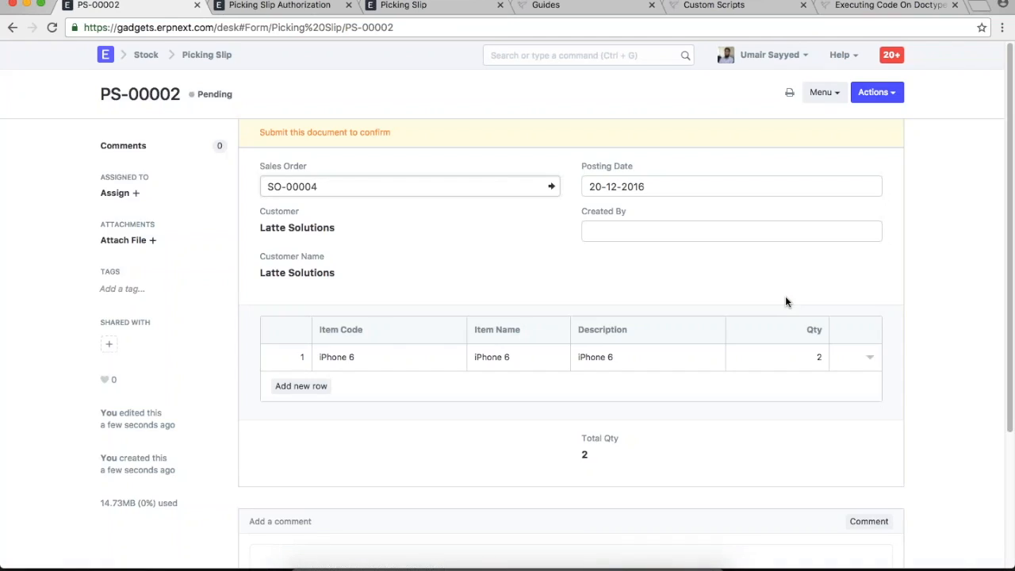
pyautogui.click(493, 257)
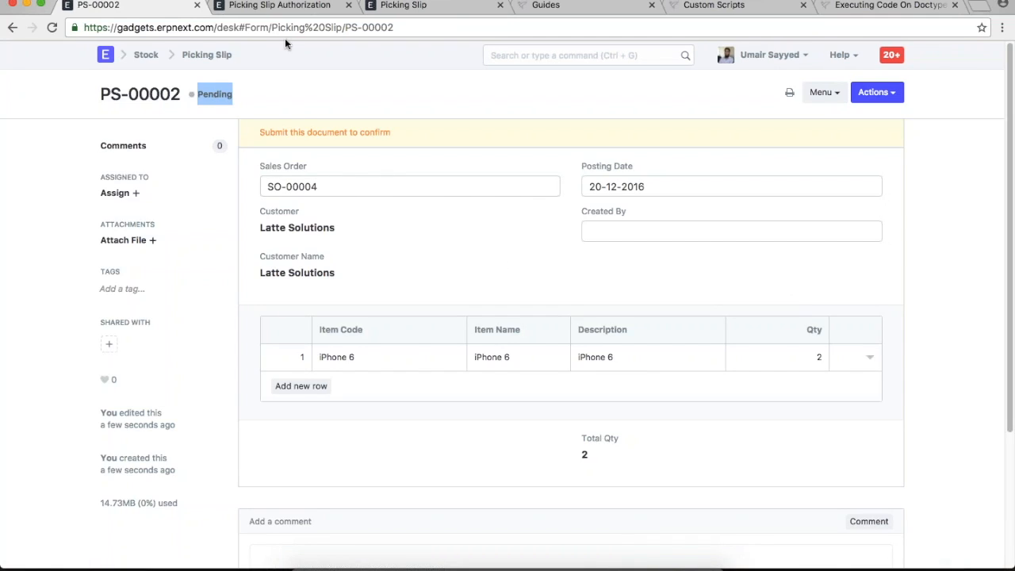
pyautogui.click(279, 6)
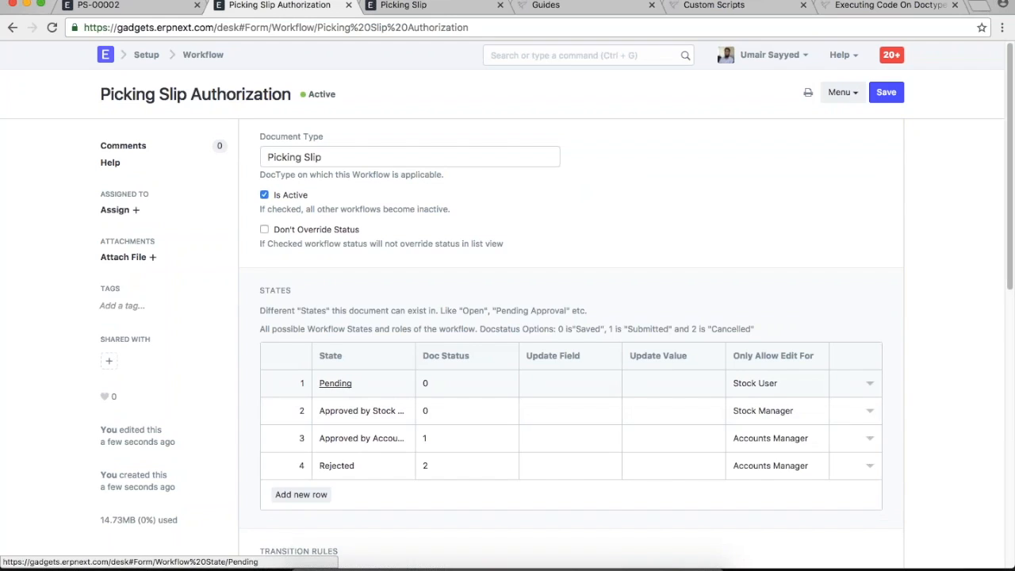
pyautogui.click(98, 5)
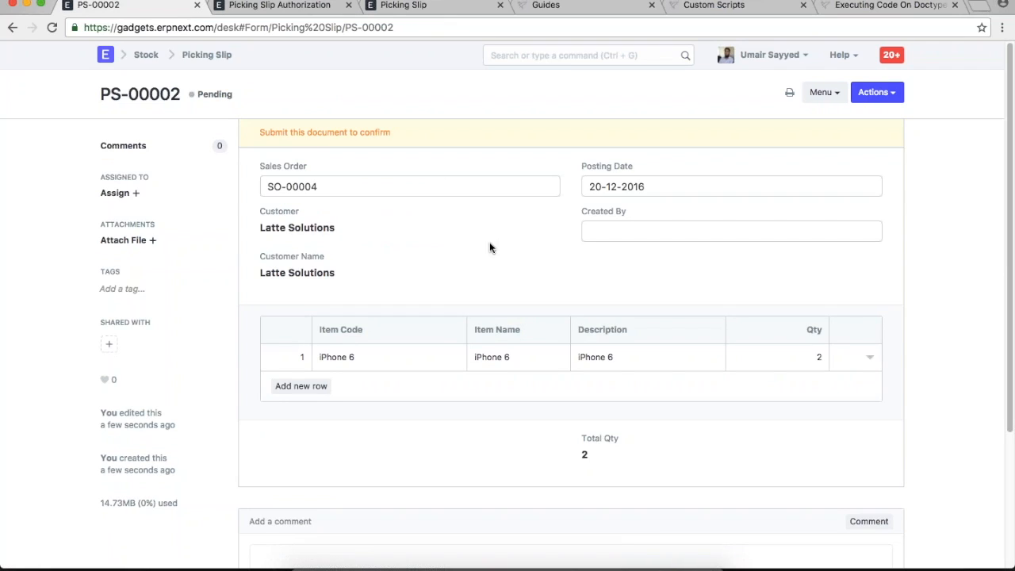
# - Approve PS-00002 from Actions, moving its status to Approved by Stock Manager
pyautogui.click(891, 94)
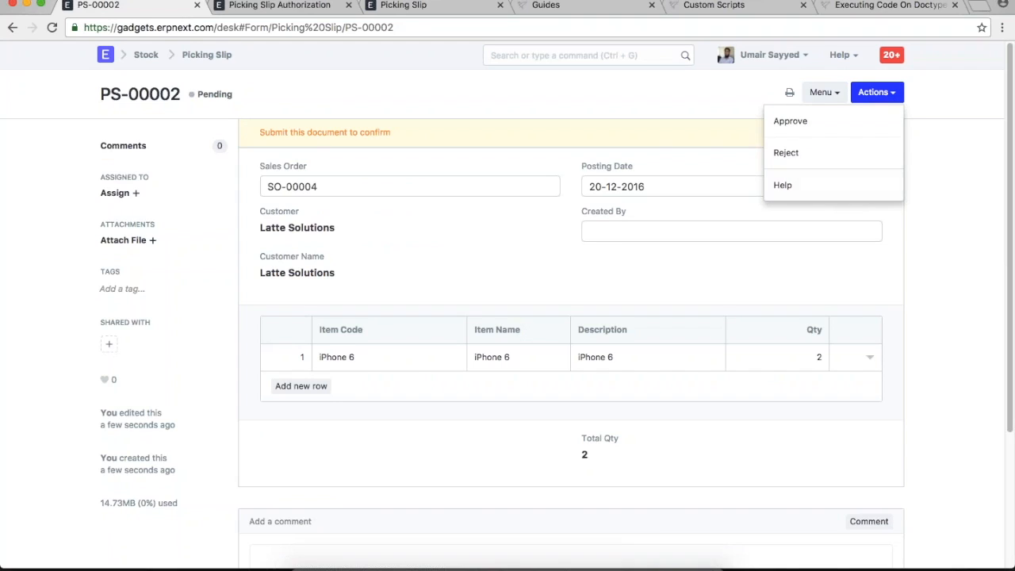
pyautogui.click(815, 129)
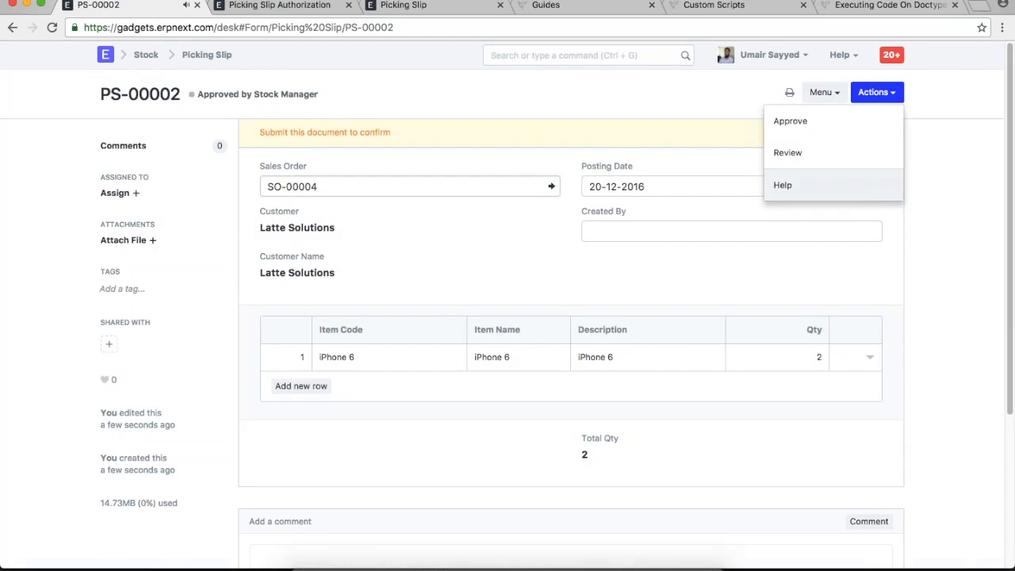
pyautogui.click(684, 105)
pyautogui.moveTo(198, 95); pyautogui.dragTo(332, 93)
pyautogui.click(366, 94)
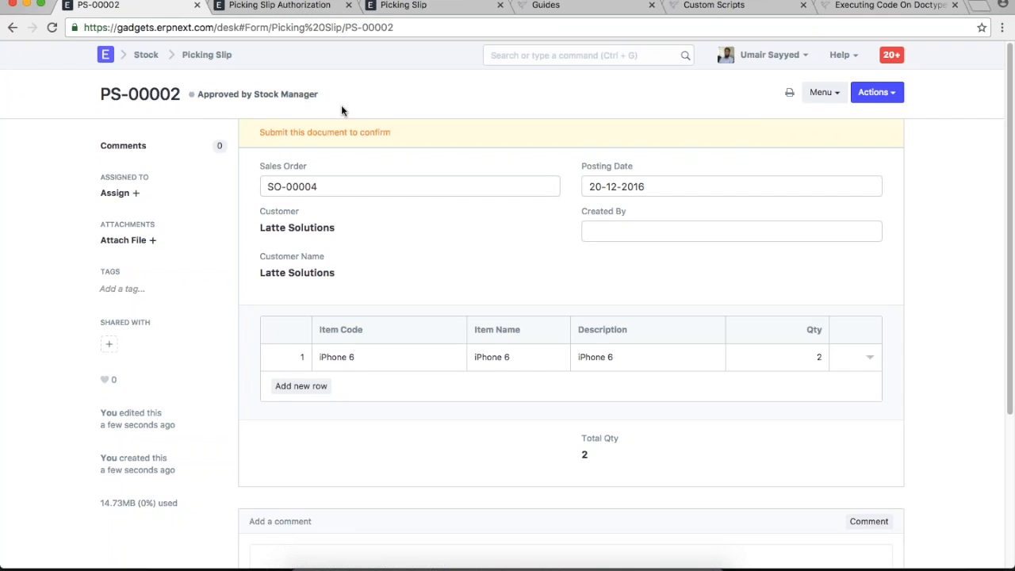
pyautogui.click(290, 7)
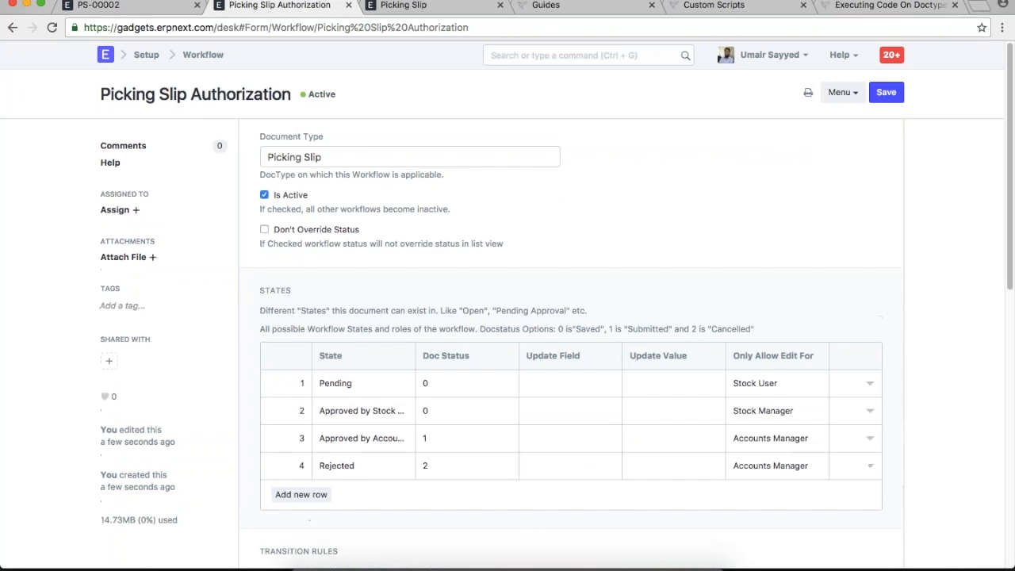
# - Compare PS-00002's Approve and Review actions against the workflow's five transition rules
pyautogui.scroll(-5, 571, 349)
pyautogui.scroll(-6, 123, 325)
pyautogui.scroll(2, 123, 324)
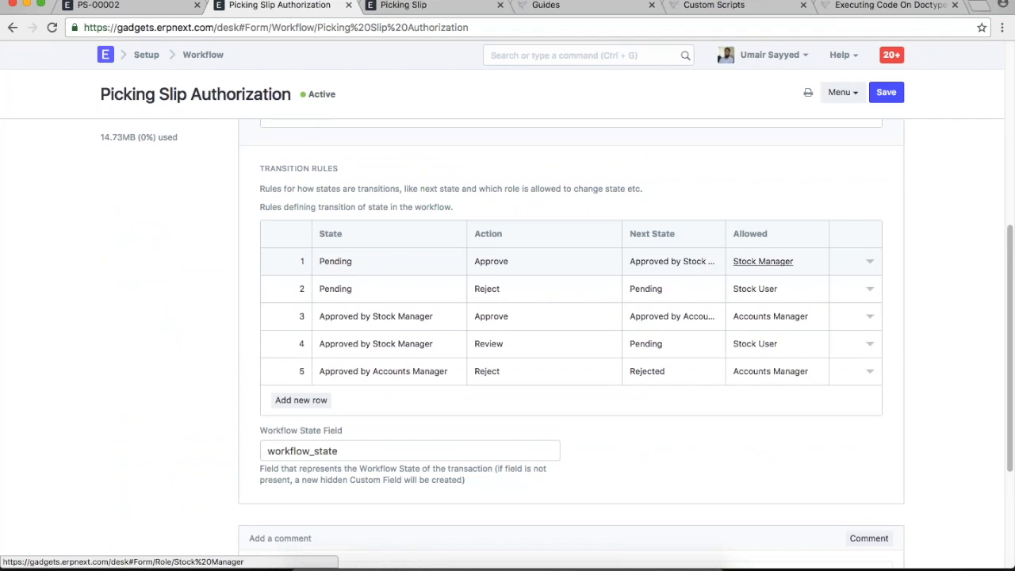
pyautogui.scroll(5, 740, 189)
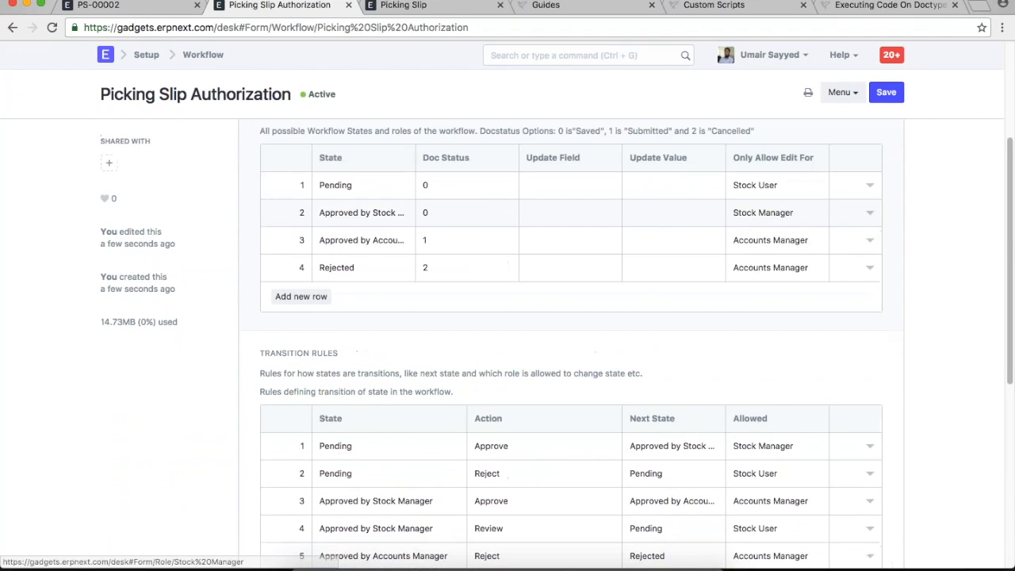
pyautogui.click(119, 5)
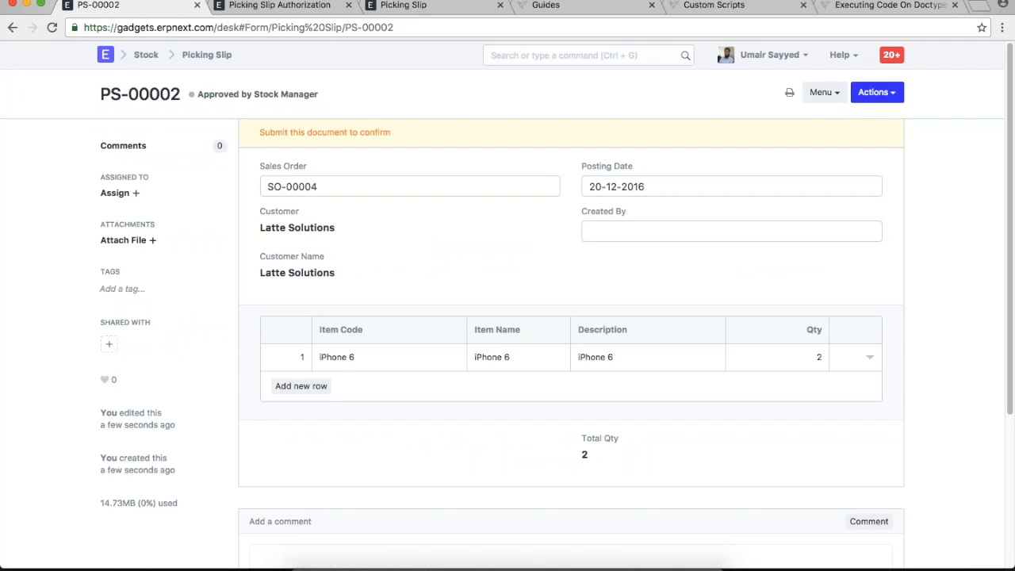
pyautogui.click(878, 93)
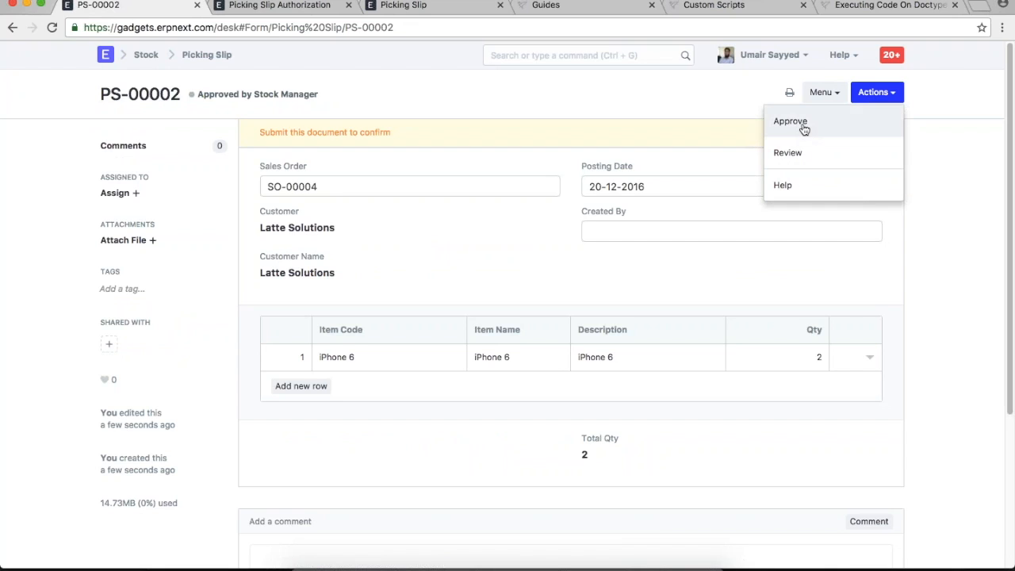
pyautogui.click(287, 6)
pyautogui.scroll(-5, 440, 298)
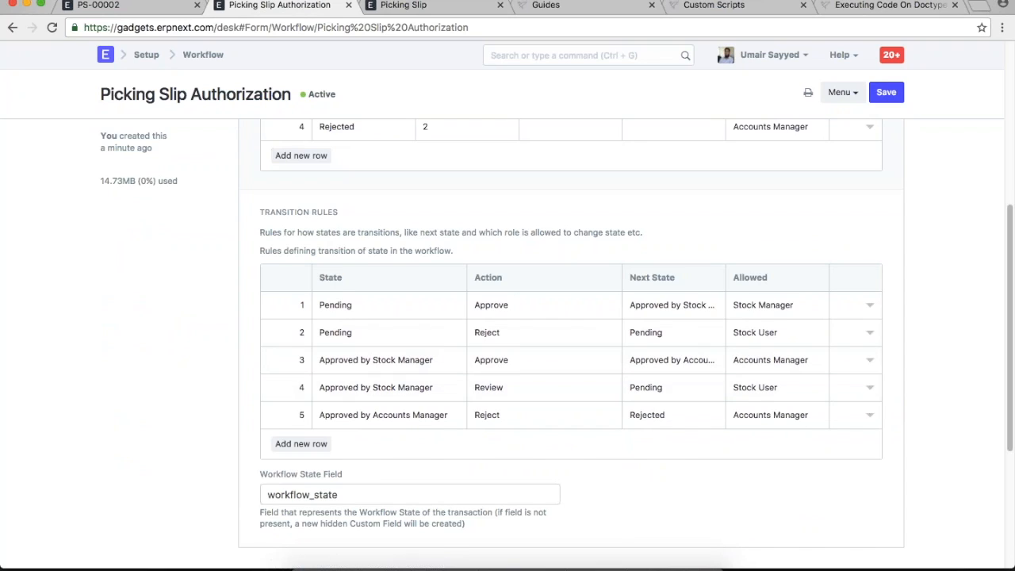
pyautogui.click(111, 5)
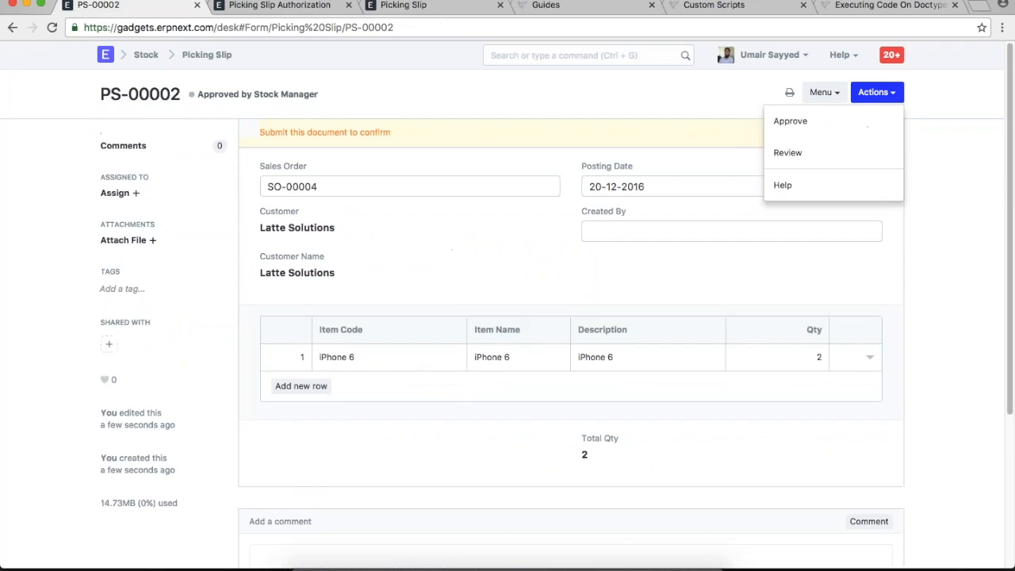
# - Approve PS-00002 again and confirm permanent submission, reaching Approved by Accounts Manager
pyautogui.click(802, 122)
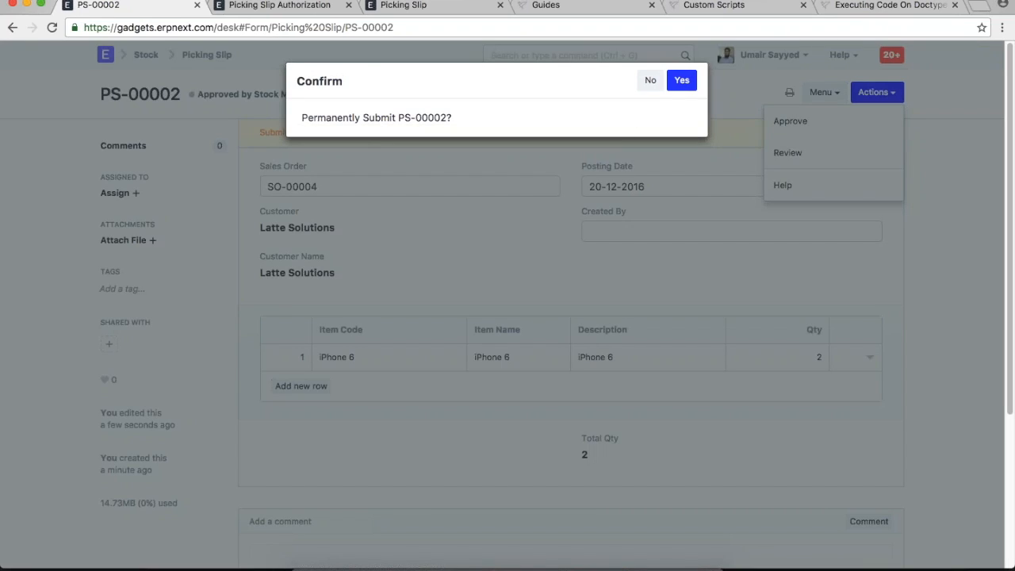
pyautogui.click(279, 5)
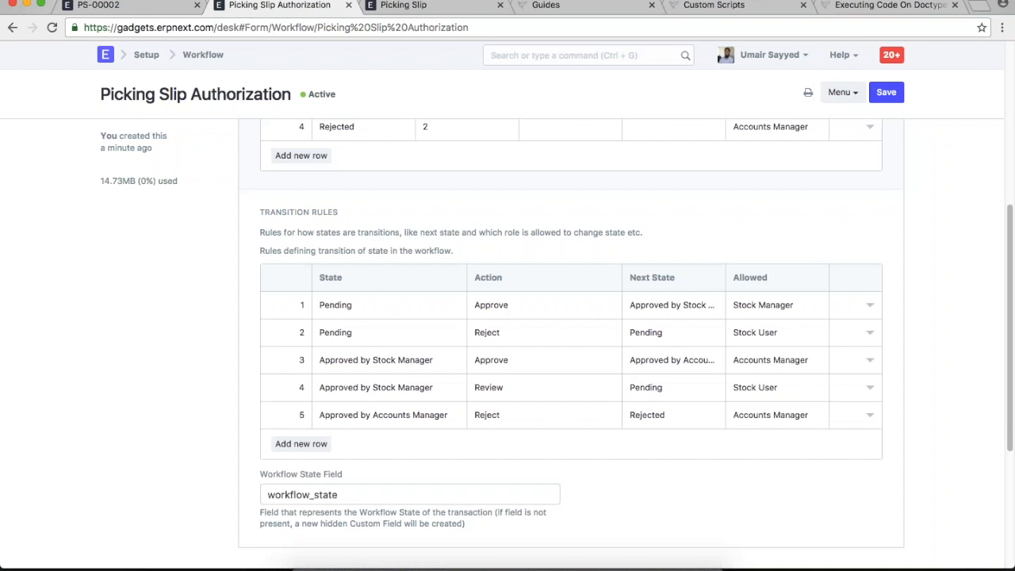
pyautogui.scroll(5, 342, 178)
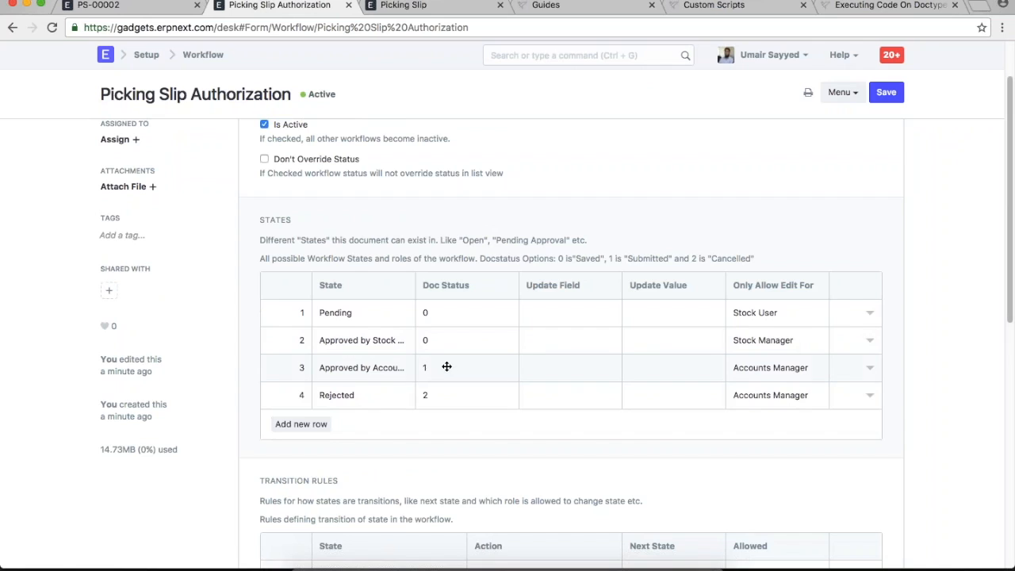
pyautogui.click(124, 5)
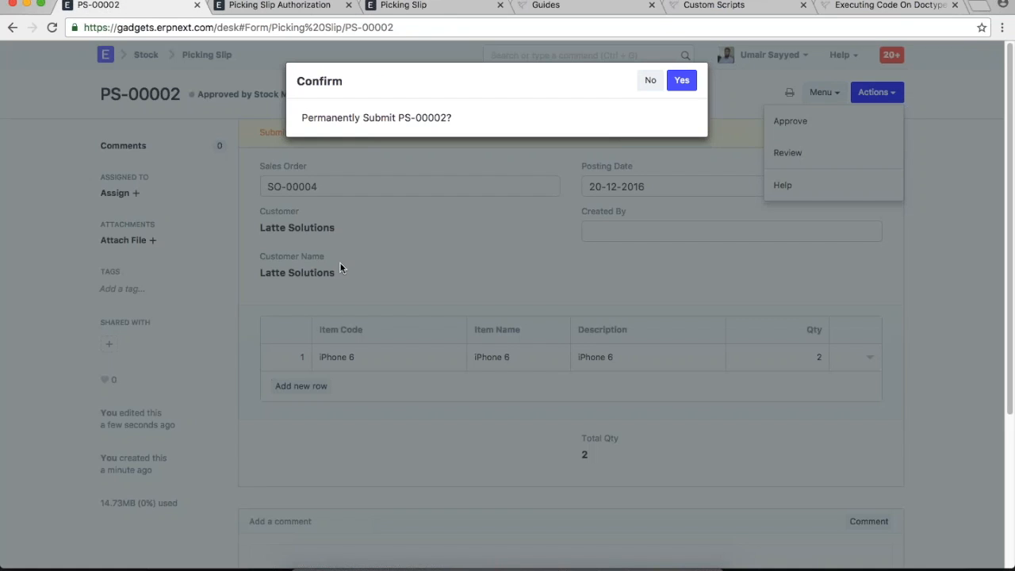
pyautogui.click(680, 81)
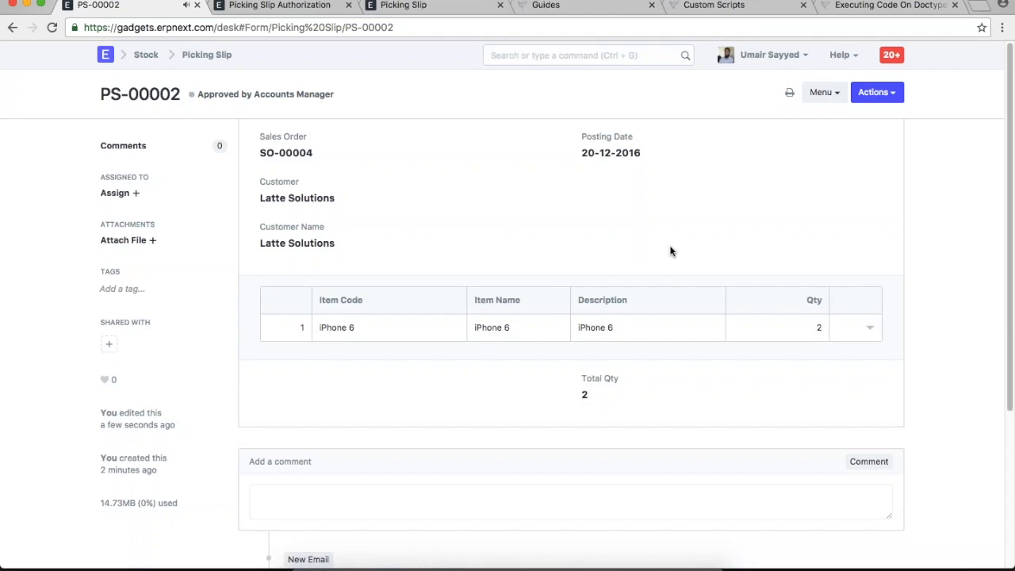
pyautogui.moveTo(348, 93); pyautogui.dragTo(198, 98)
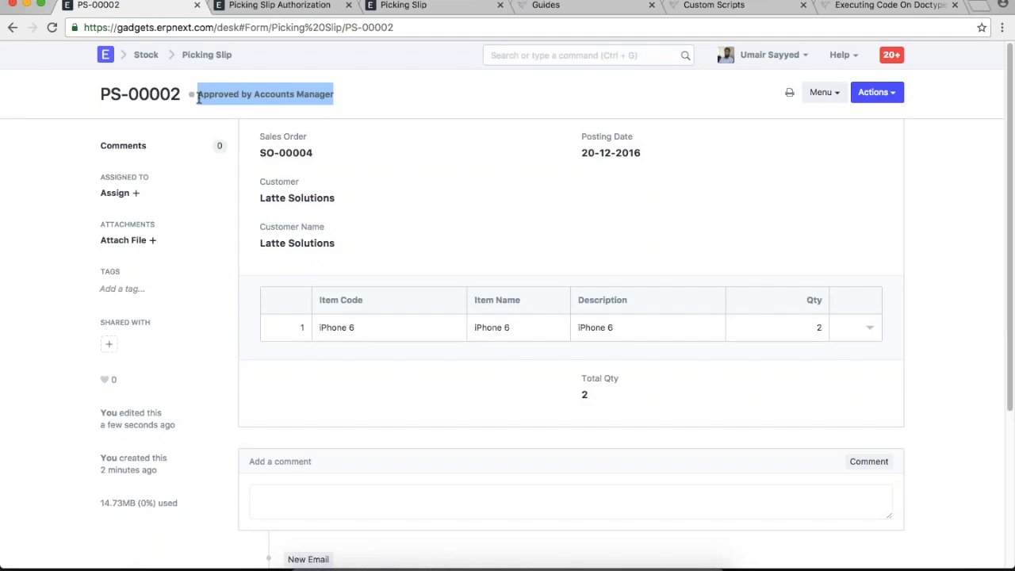
# - Reject PS-00002 and confirm the cancellation, leaving its status Rejected
pyautogui.click(390, 173)
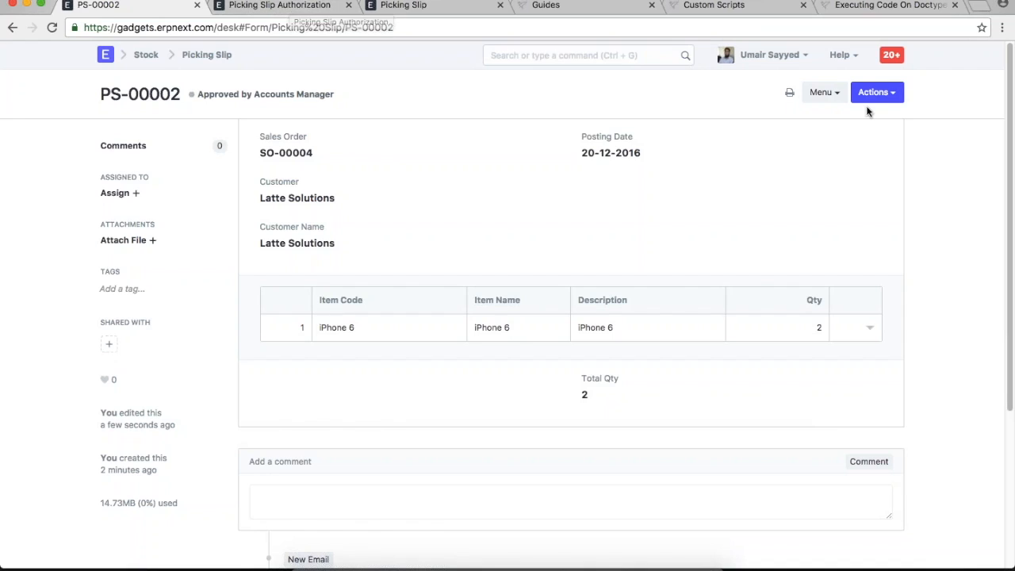
pyautogui.click(889, 95)
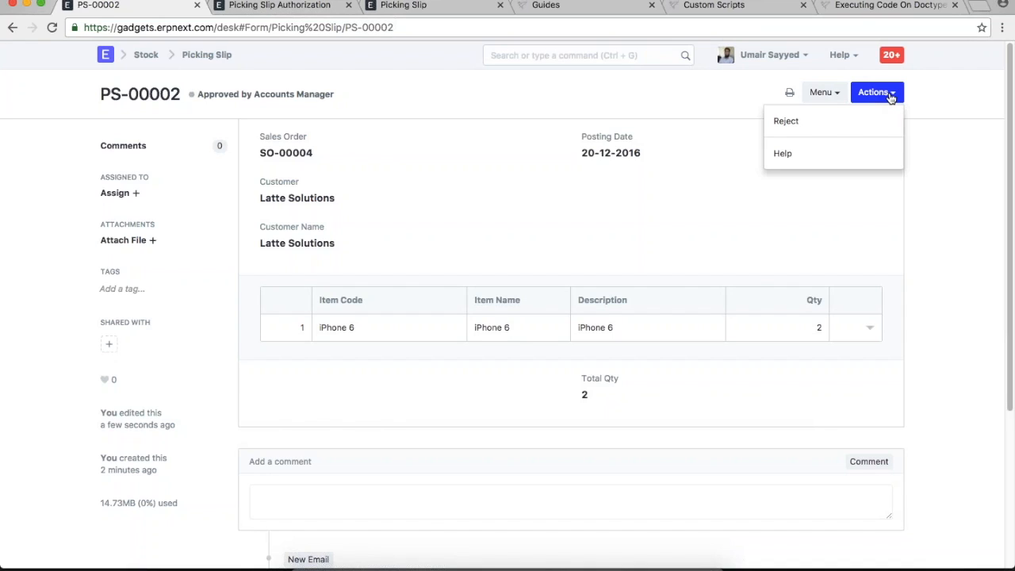
pyautogui.click(809, 129)
pyautogui.click(677, 80)
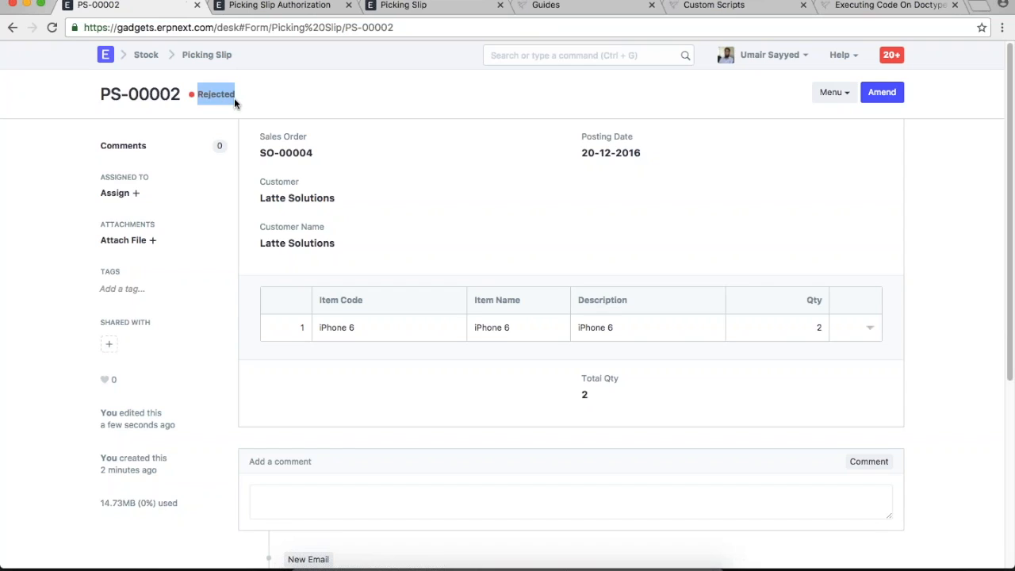
pyautogui.click(279, 5)
pyautogui.scroll(-8, 385, 290)
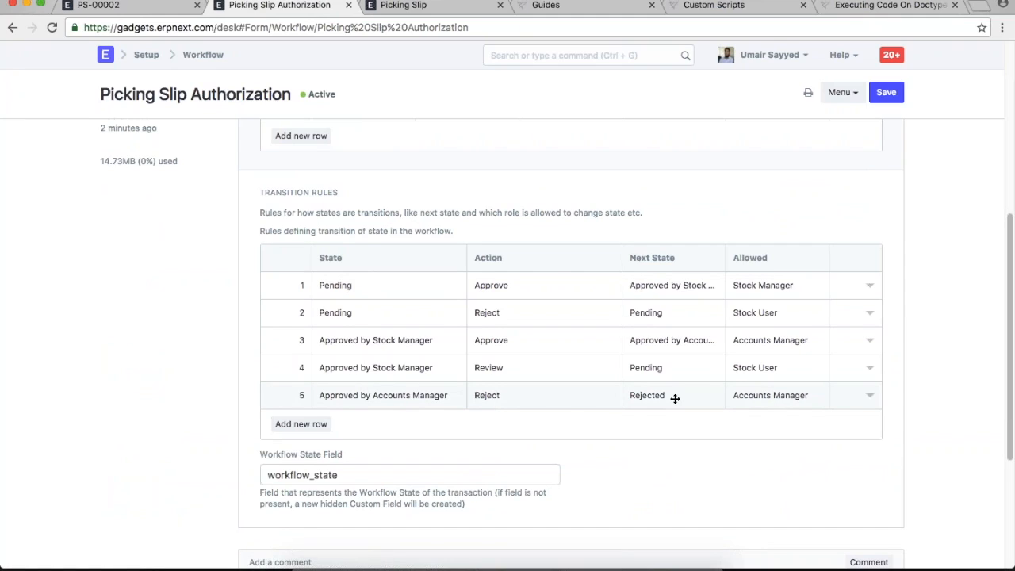
pyautogui.click(130, 5)
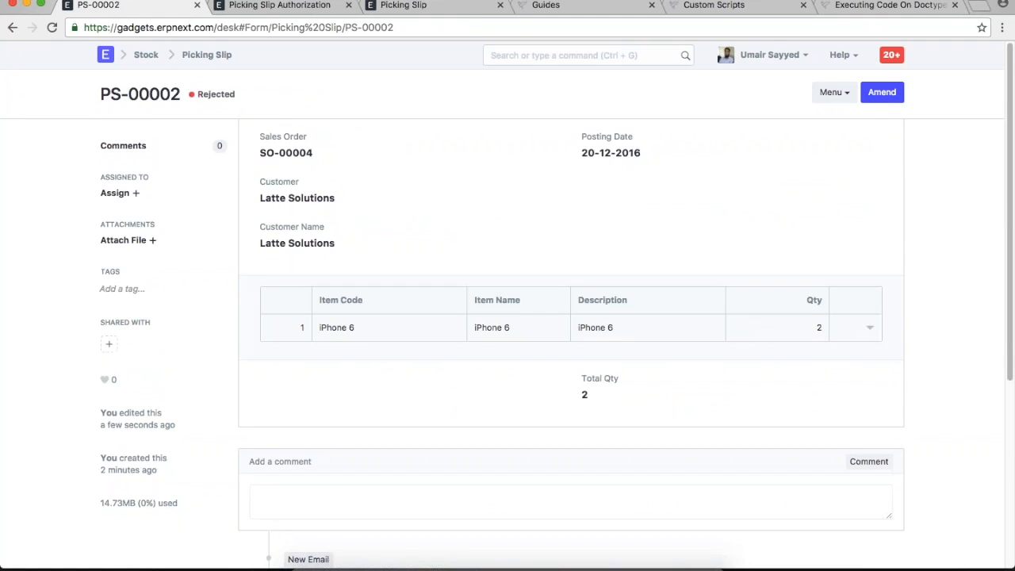
# - Amend the rejected PS-00002 and save the copy as PS-00002-1, status Pending
pyautogui.click(881, 92)
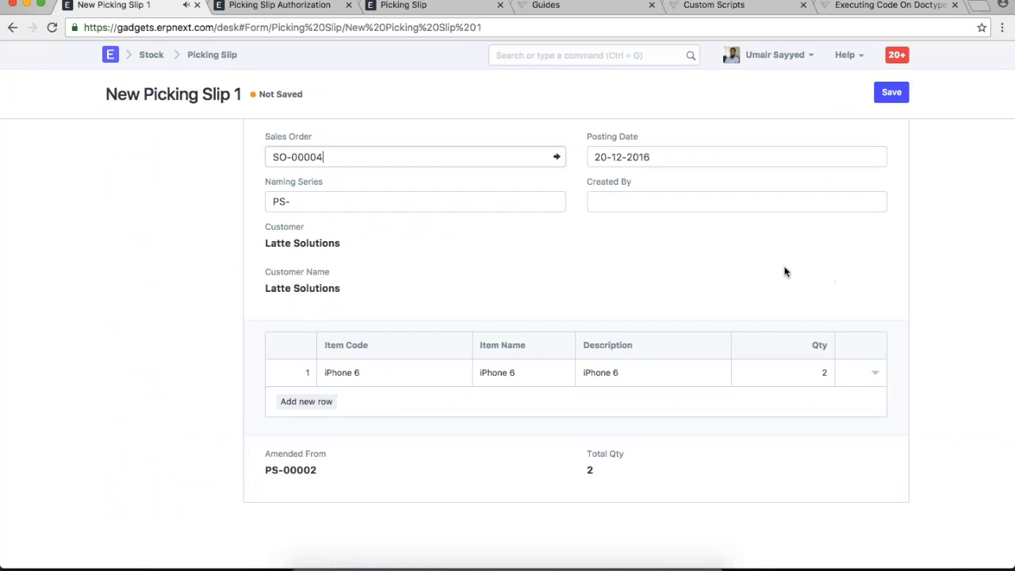
pyautogui.click(891, 92)
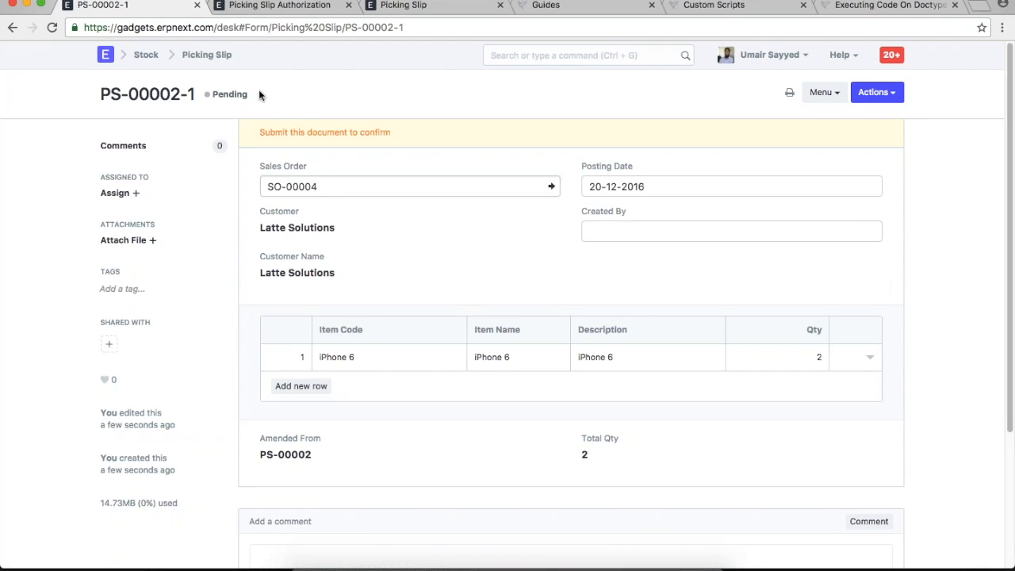
pyautogui.moveTo(198, 93); pyautogui.dragTo(181, 94)
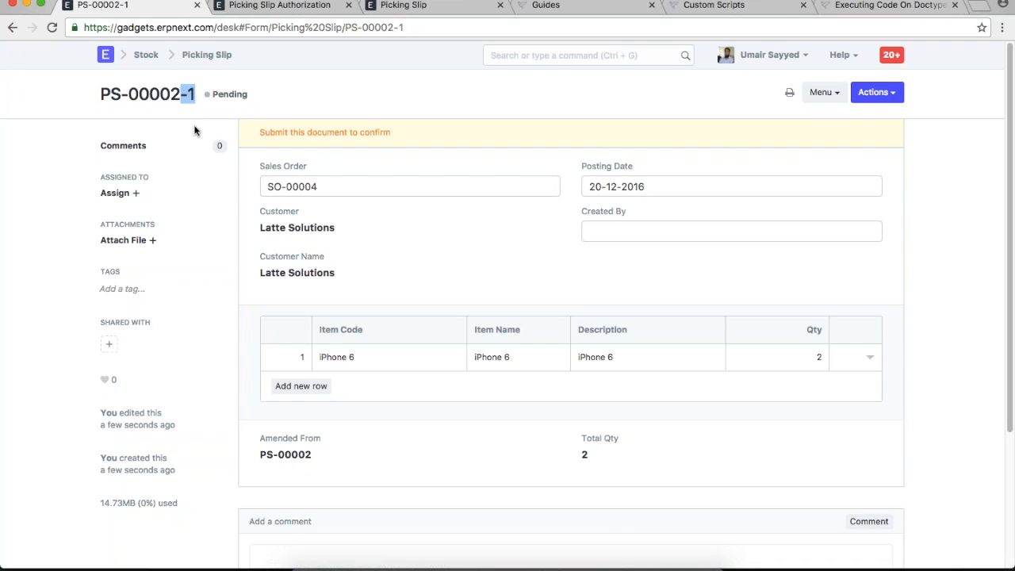
pyautogui.click(428, 258)
# - Approve PS-00002-1 at the stock manager stage, reaching Approved by Stock Manager
pyautogui.click(870, 93)
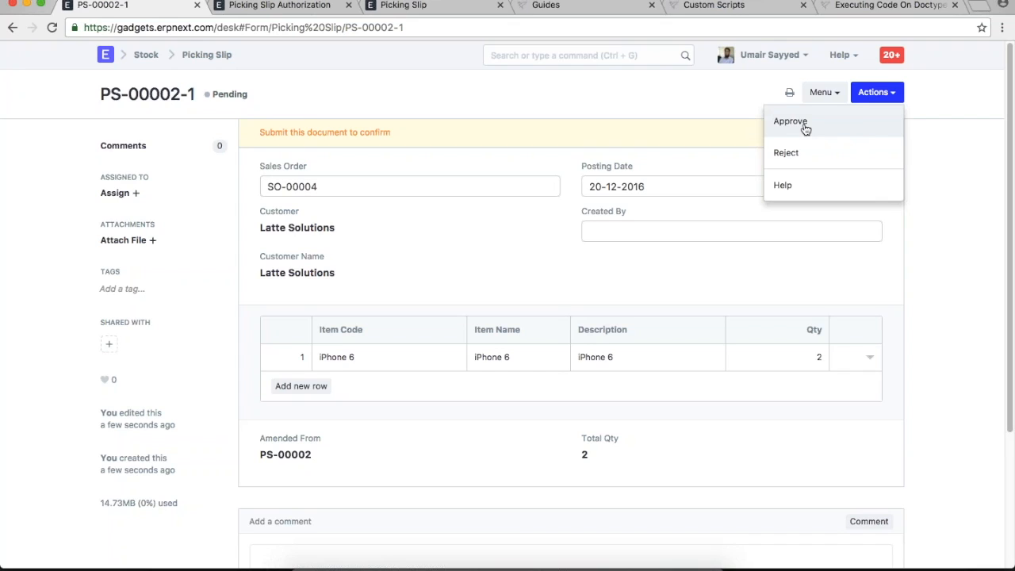
pyautogui.click(662, 113)
pyautogui.click(884, 98)
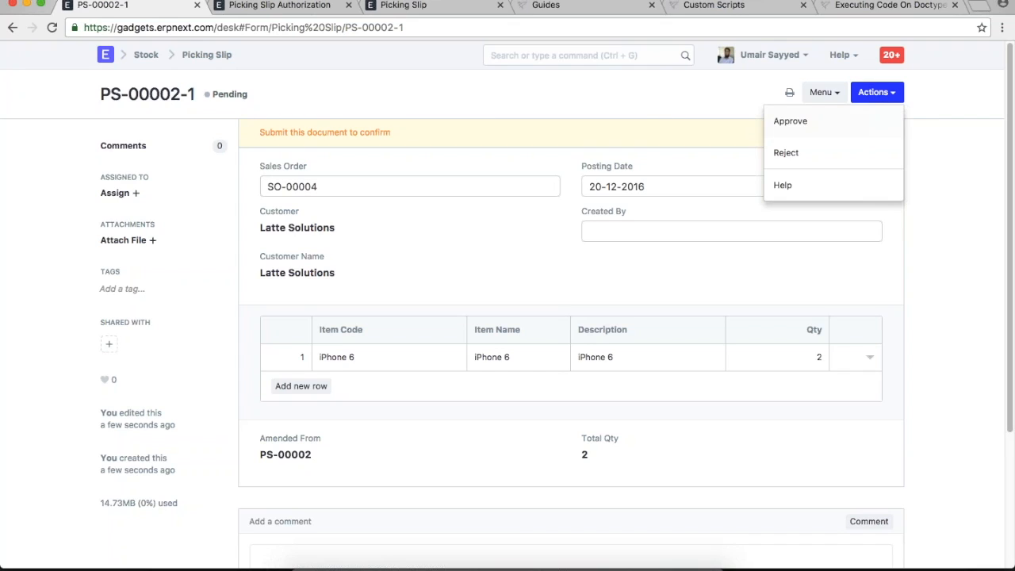
pyautogui.click(796, 129)
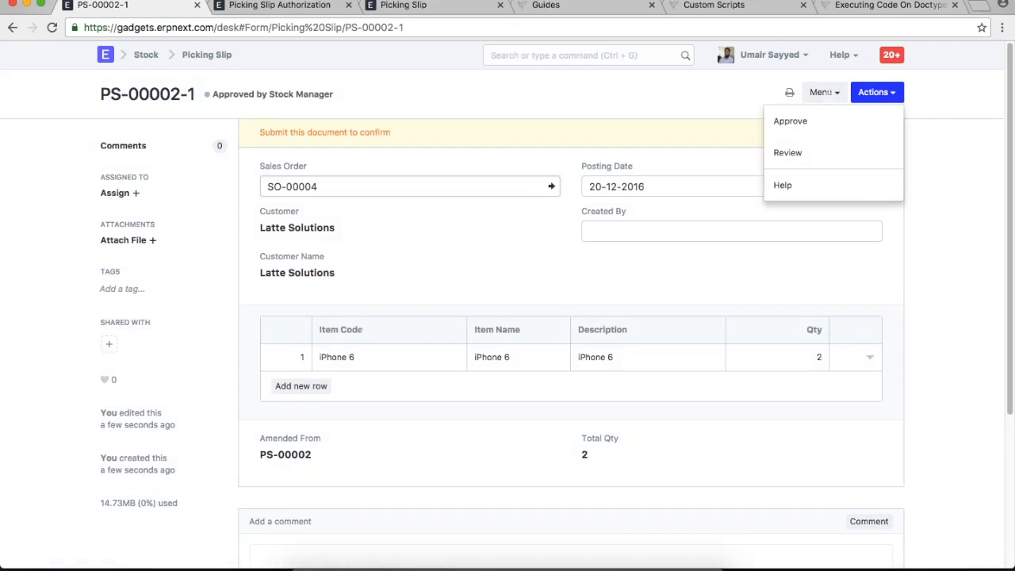
pyautogui.moveTo(349, 98); pyautogui.dragTo(213, 93)
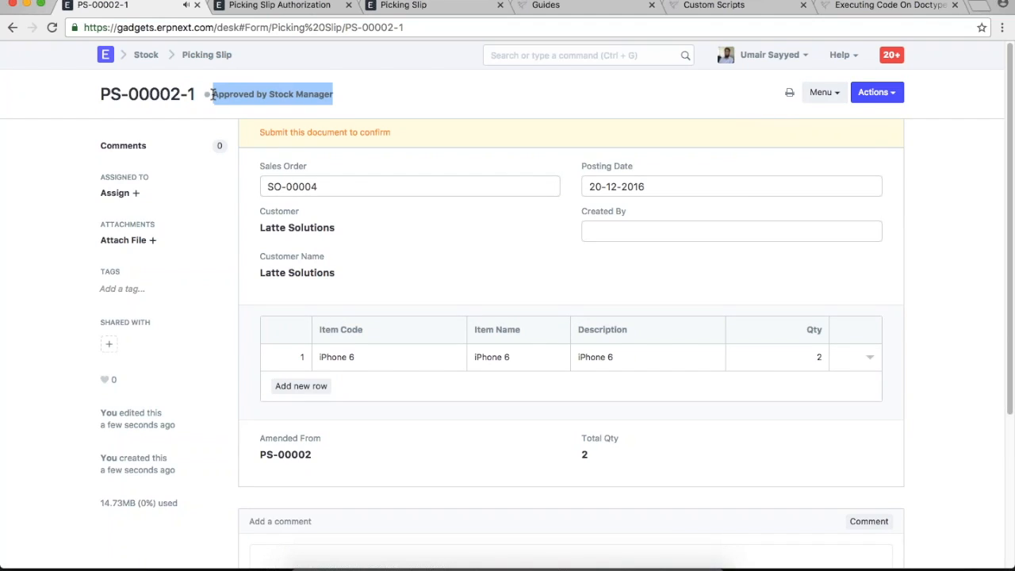
pyautogui.click(396, 104)
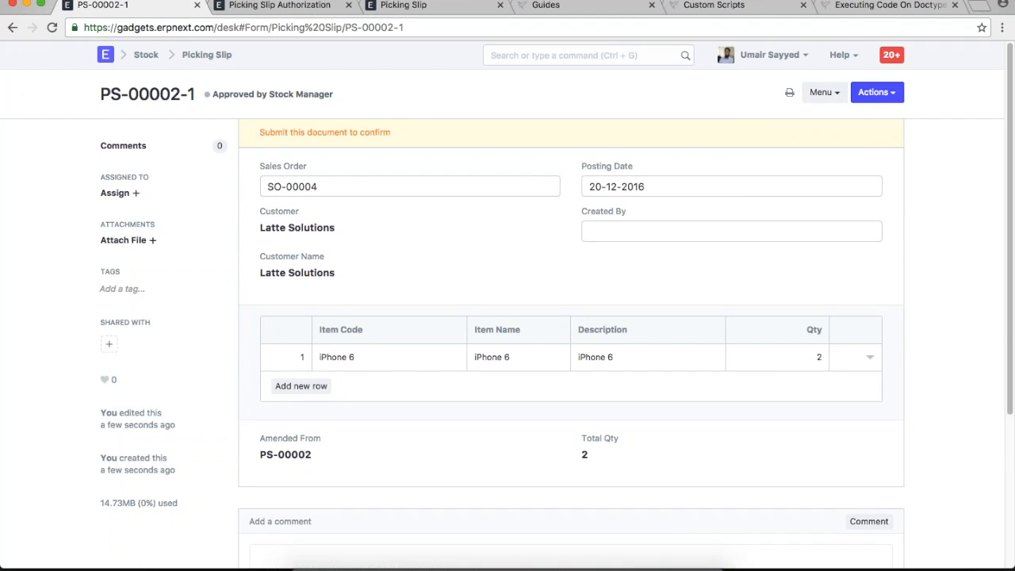
# - Give PS-00002-1 the accounts manager approval and confirm permanent submission
pyautogui.click(879, 93)
pyautogui.click(823, 123)
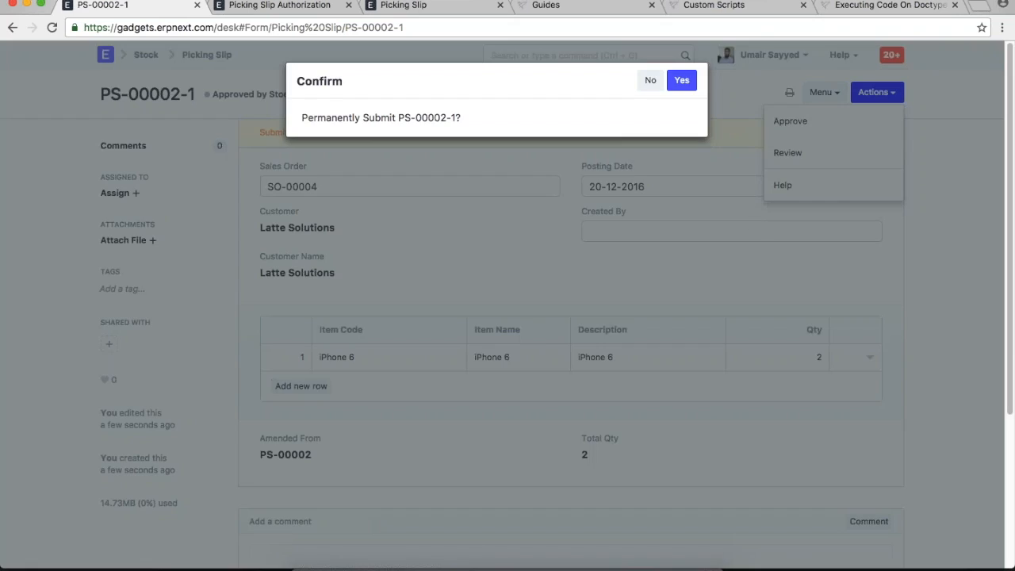
pyautogui.click(681, 80)
pyautogui.moveTo(350, 94); pyautogui.dragTo(214, 93)
pyautogui.click(535, 277)
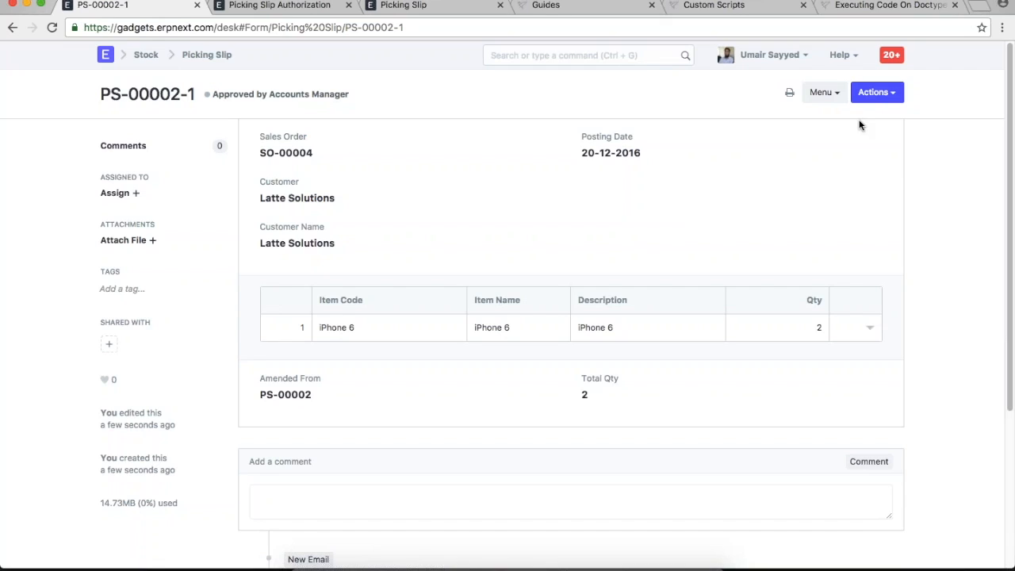
pyautogui.click(876, 92)
pyautogui.click(674, 196)
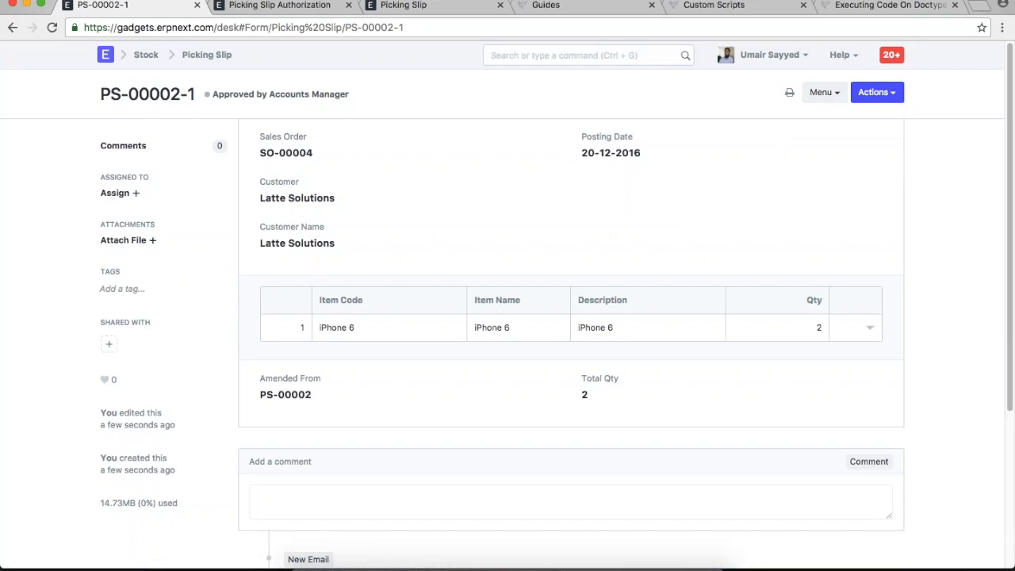